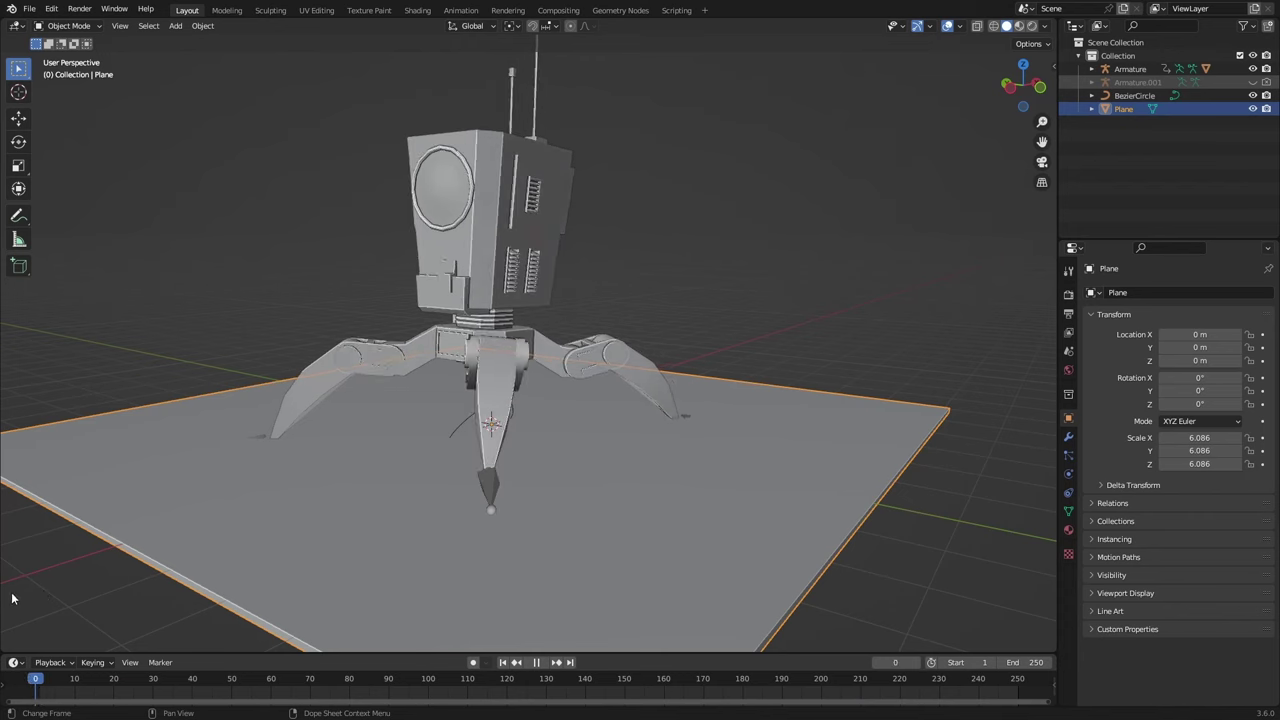
Save the current state of the robot scene in robots.blend
middle_drag(262, 430, 388, 378)
middle_drag(486, 296, 529, 364)
scroll(527, 398, up, 6)
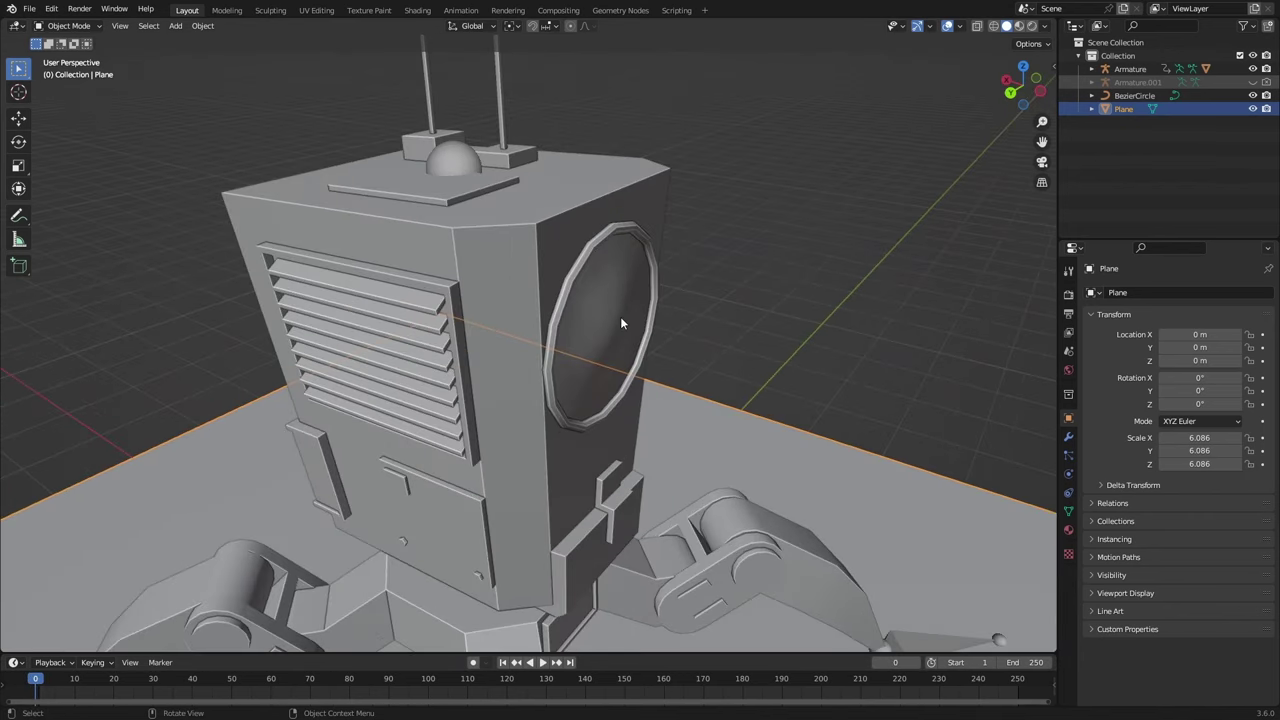
scroll(430, 392, down, 4)
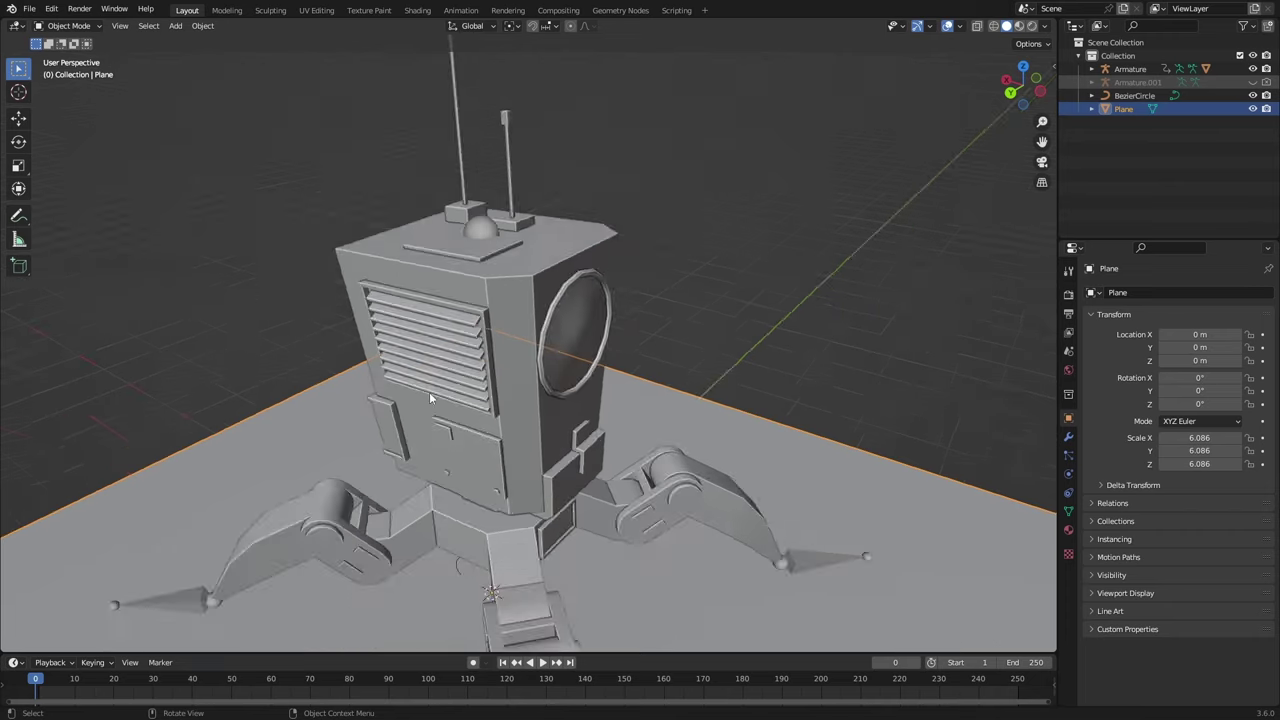
middle_drag(429, 392, 432, 358)
scroll(433, 356, down, 2)
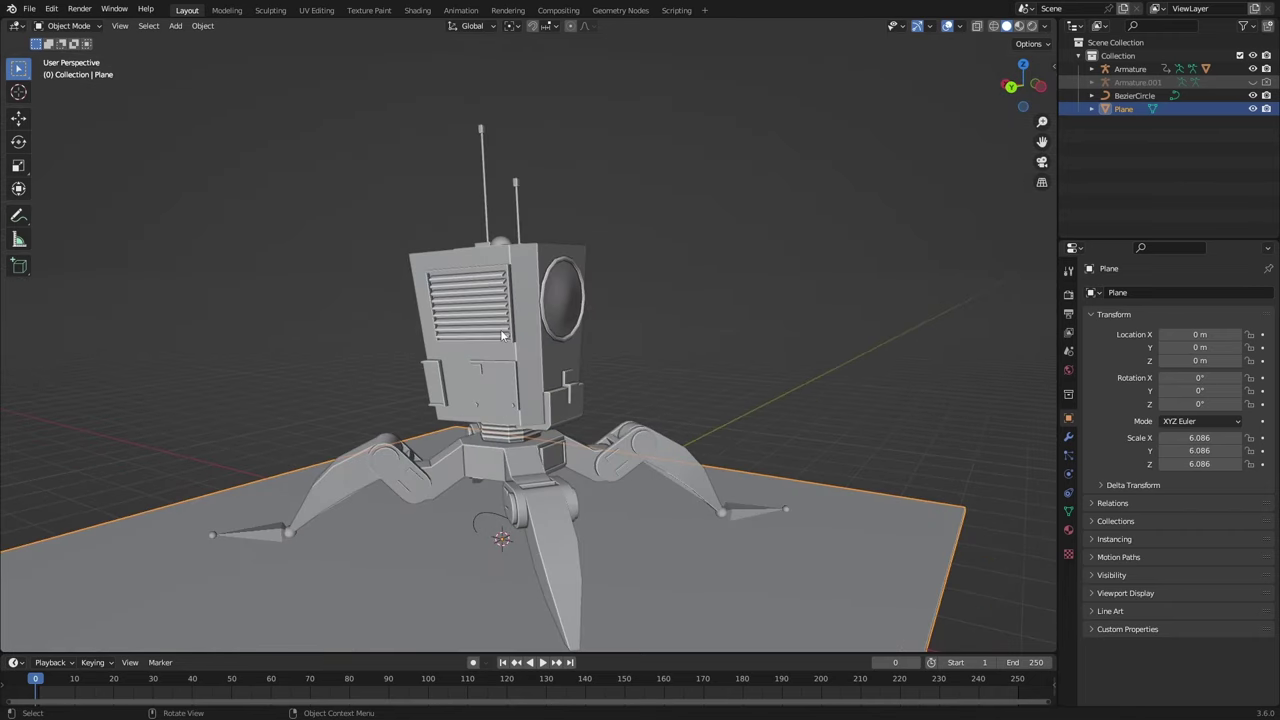
middle_drag(482, 380, 498, 285)
key(ctrl+s)
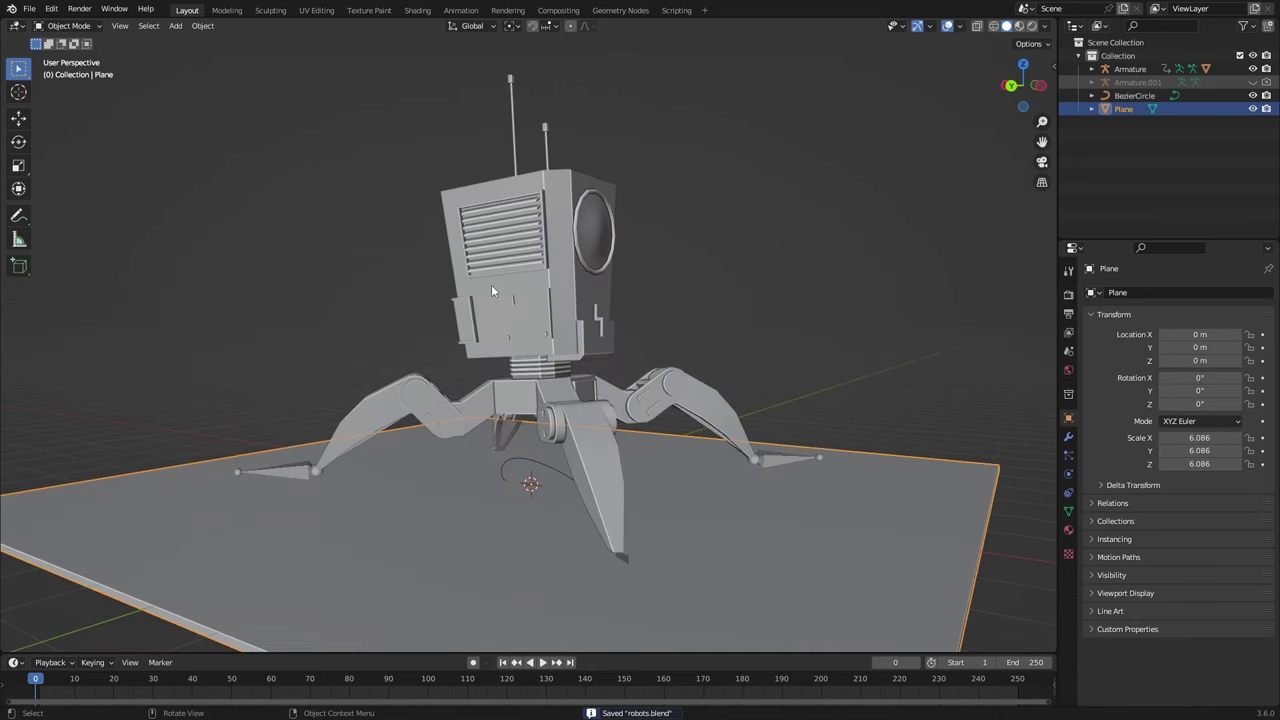
Deselect the ground plane and switch the viewport to rendered shading
key(alt+a)
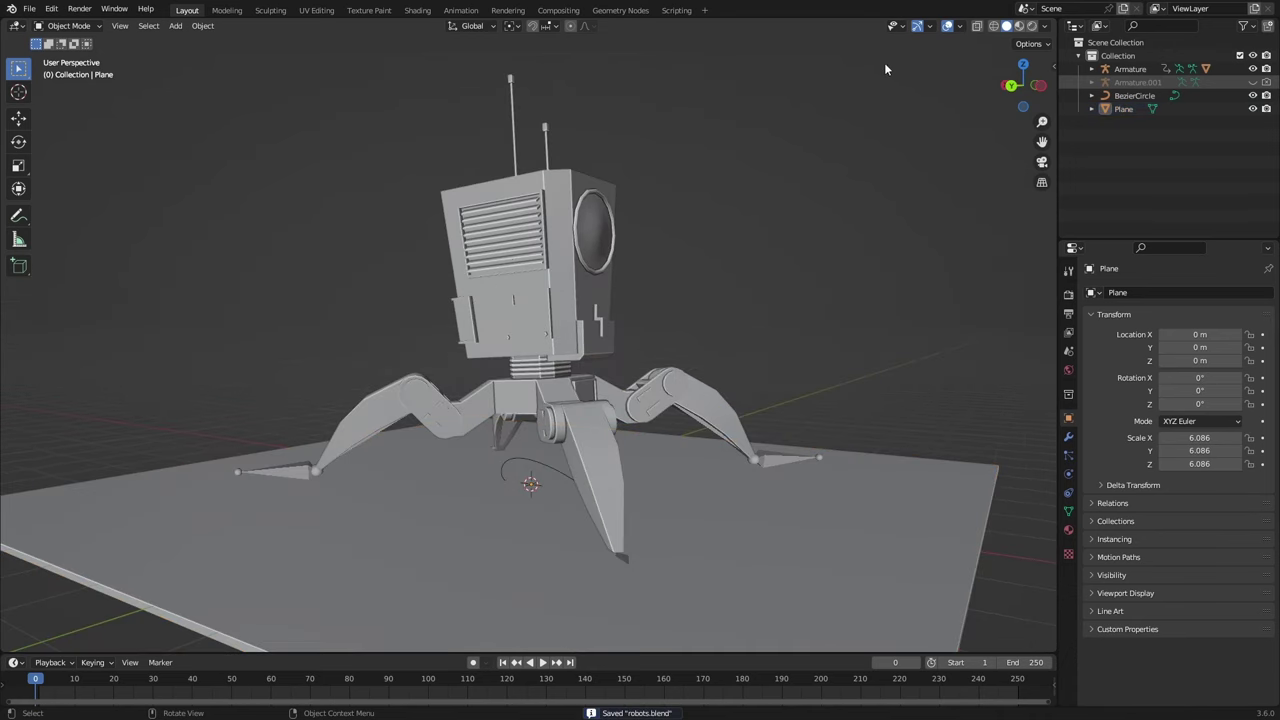
middle_drag(884, 68, 610, 345)
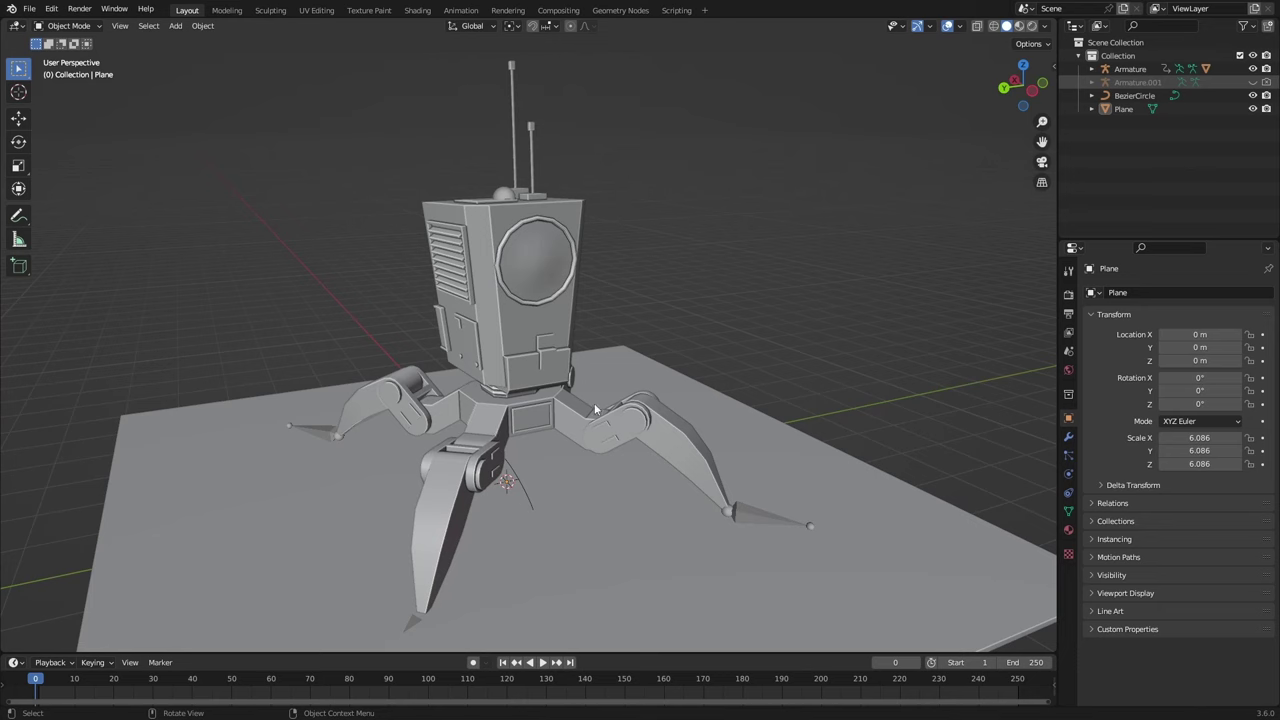
middle_drag(595, 410, 448, 272)
middle_drag(375, 289, 300, 278)
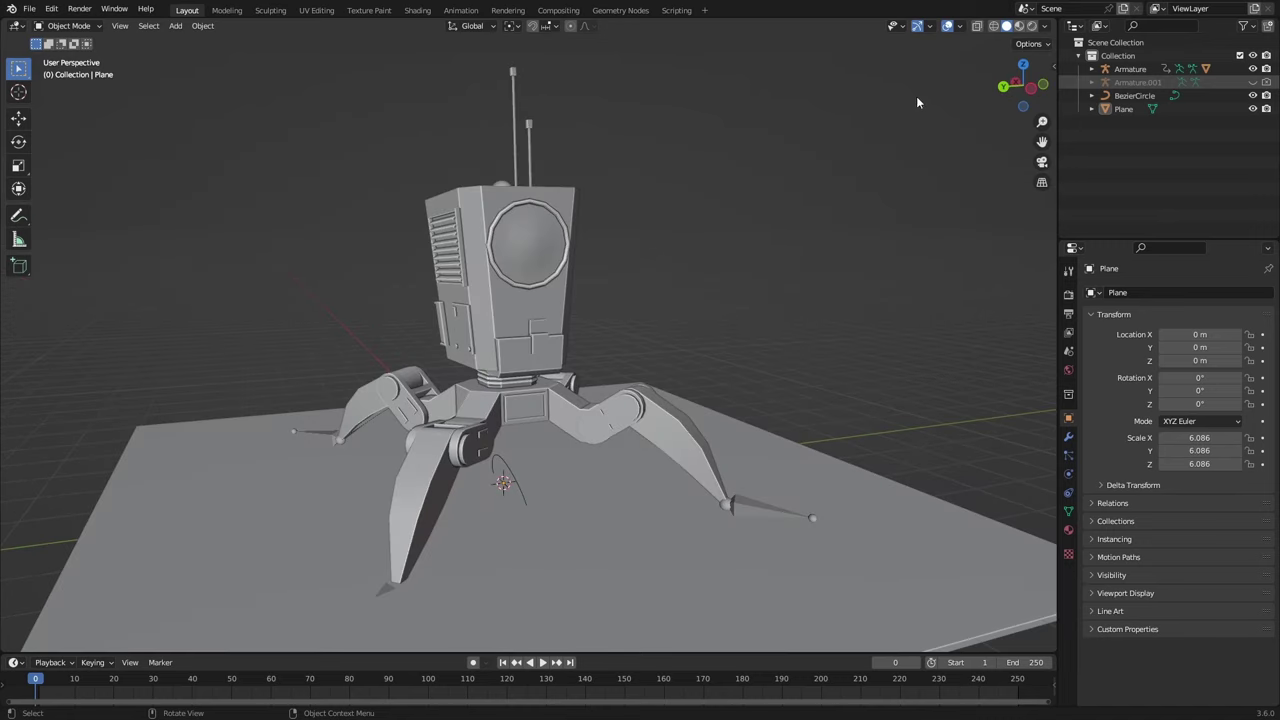
click(1033, 26)
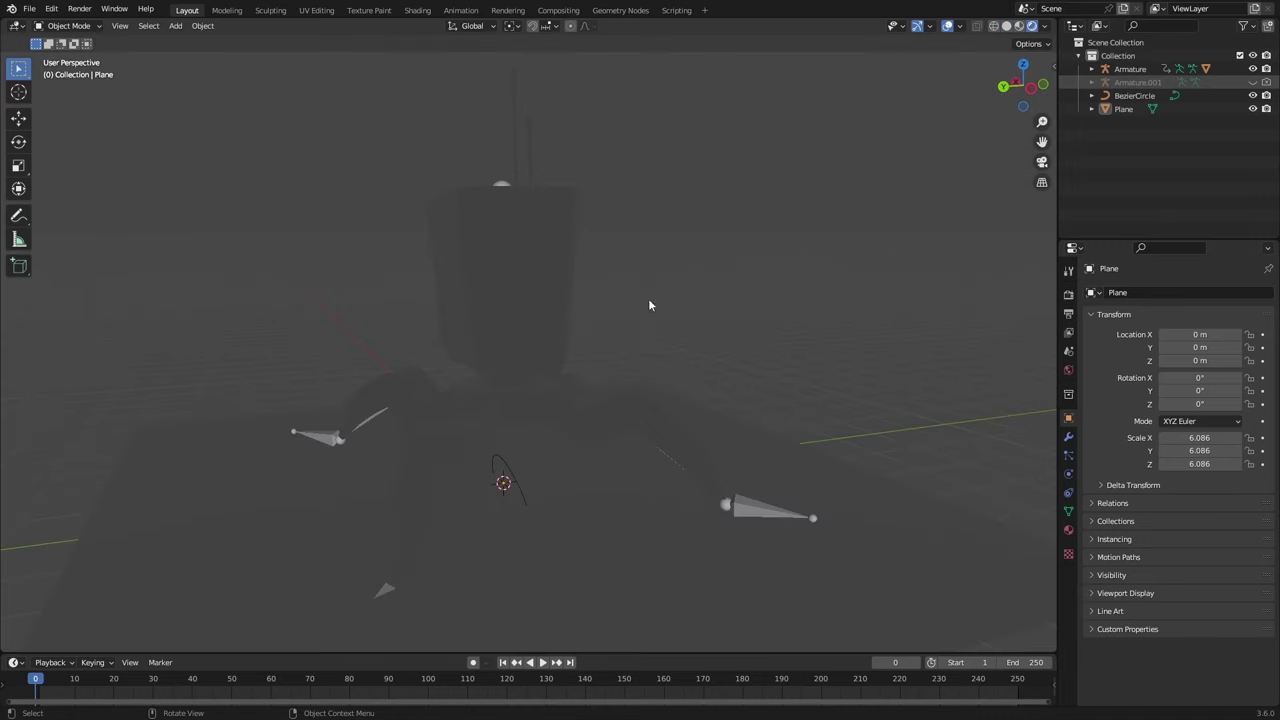
Add an area light at the origin and raise it vertically by about 6.3 m, above the robot
key(shift+a)
mouse_move(655, 612)
click(744, 656)
key(g)
key(z)
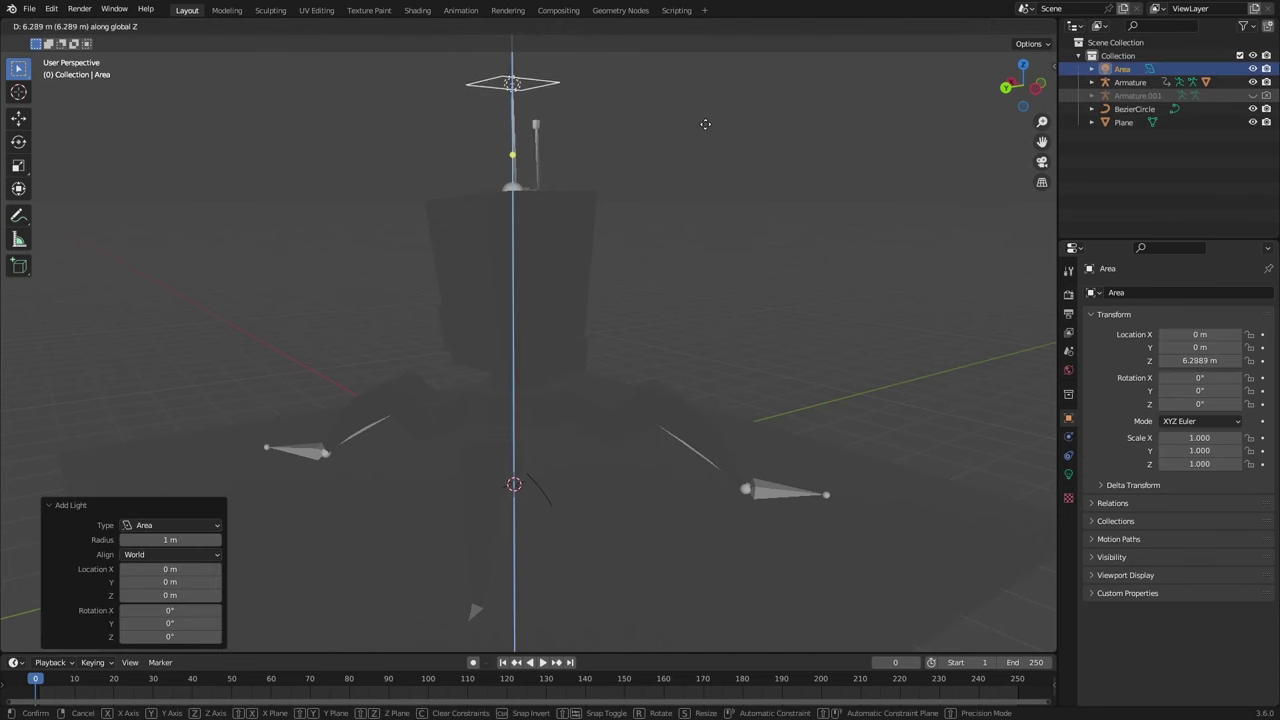
click(706, 120)
Raise the area light about 0.94 m further along Z and scale it up by about 9.66
scroll(640, 240, down, 4)
middle_drag(618, 268, 604, 331)
key(g)
key(z)
click(606, 304)
key(s)
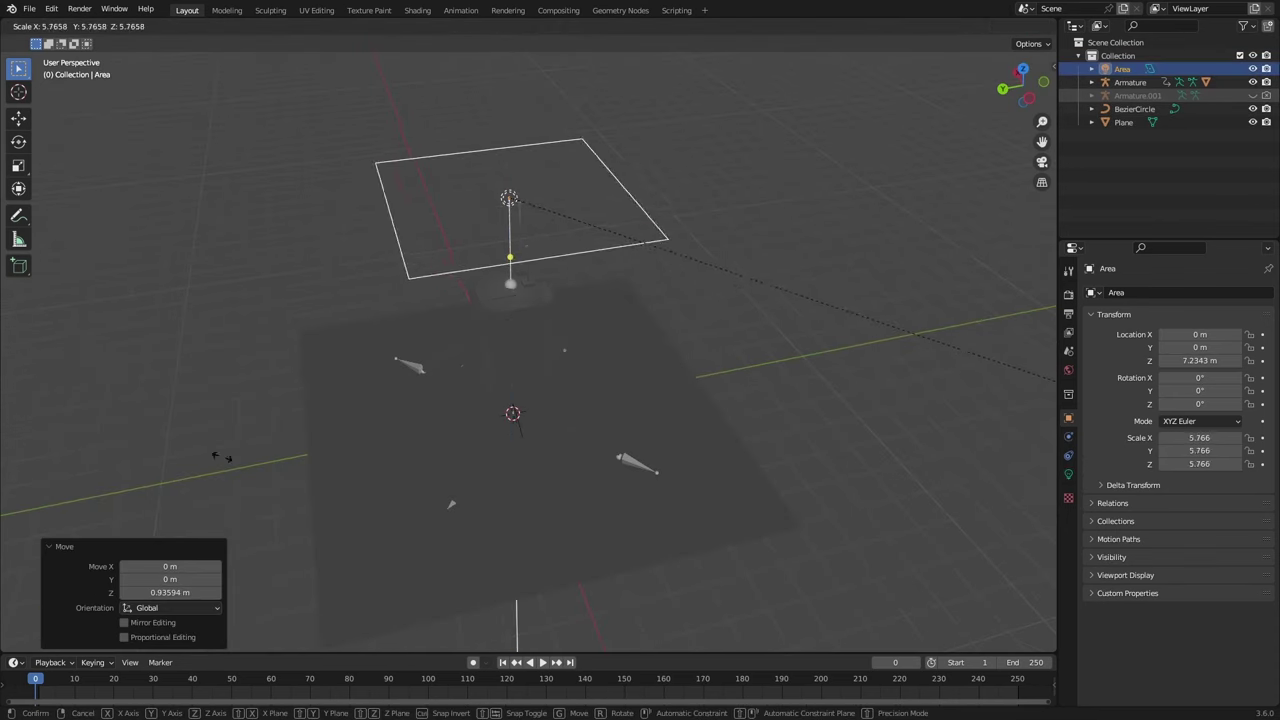
click(697, 617)
Set the area light's shape to Ellipse and its power to 1000 W
click(1068, 474)
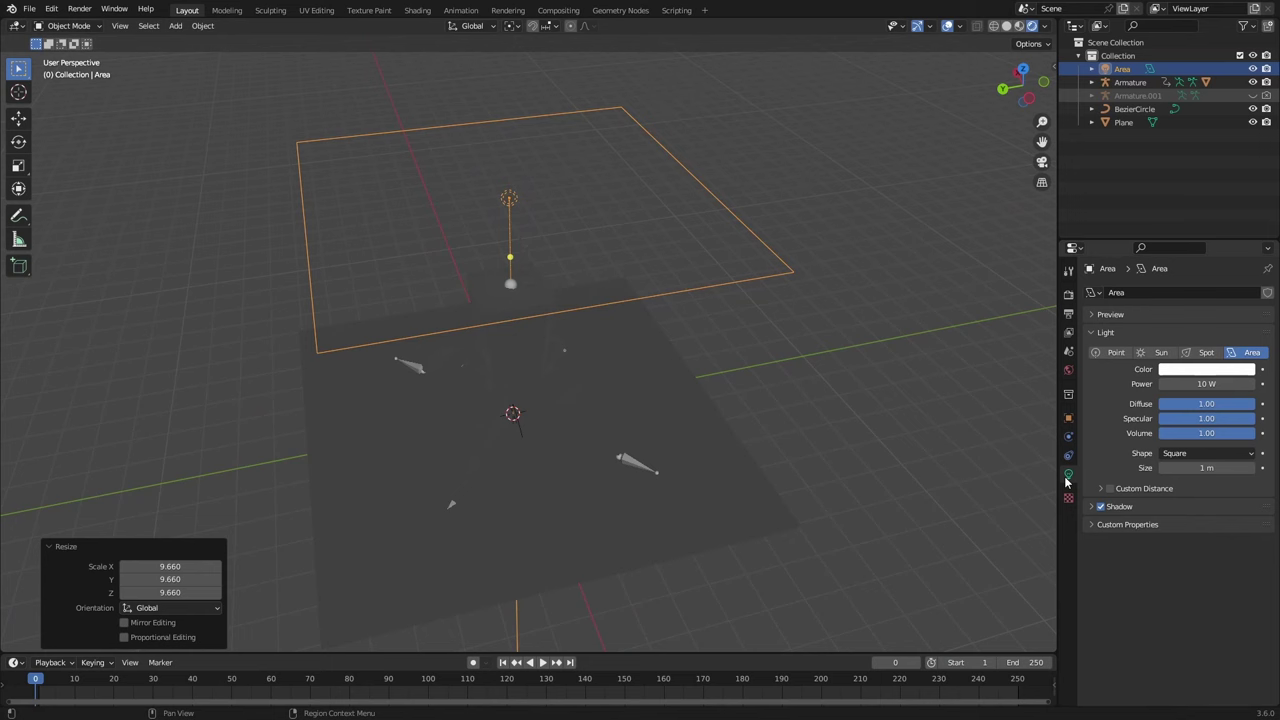
click(1195, 453)
click(1190, 512)
click(1191, 387)
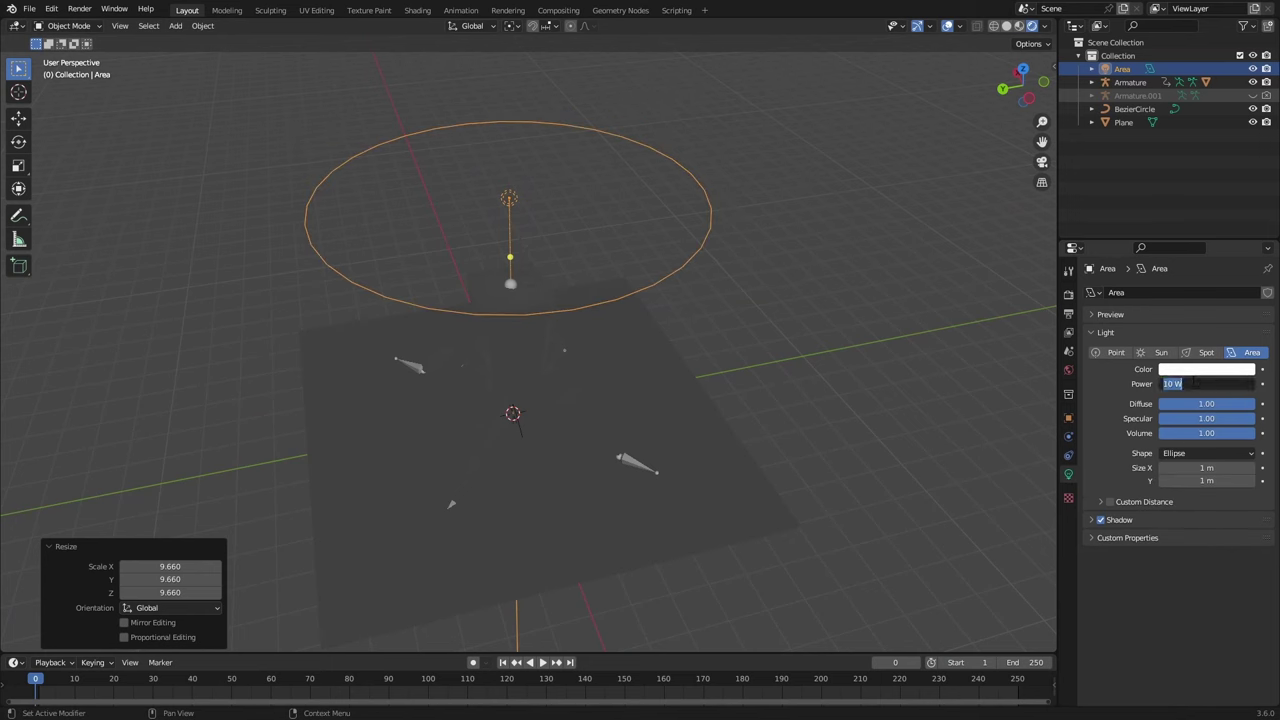
text(10000)
key(Return)
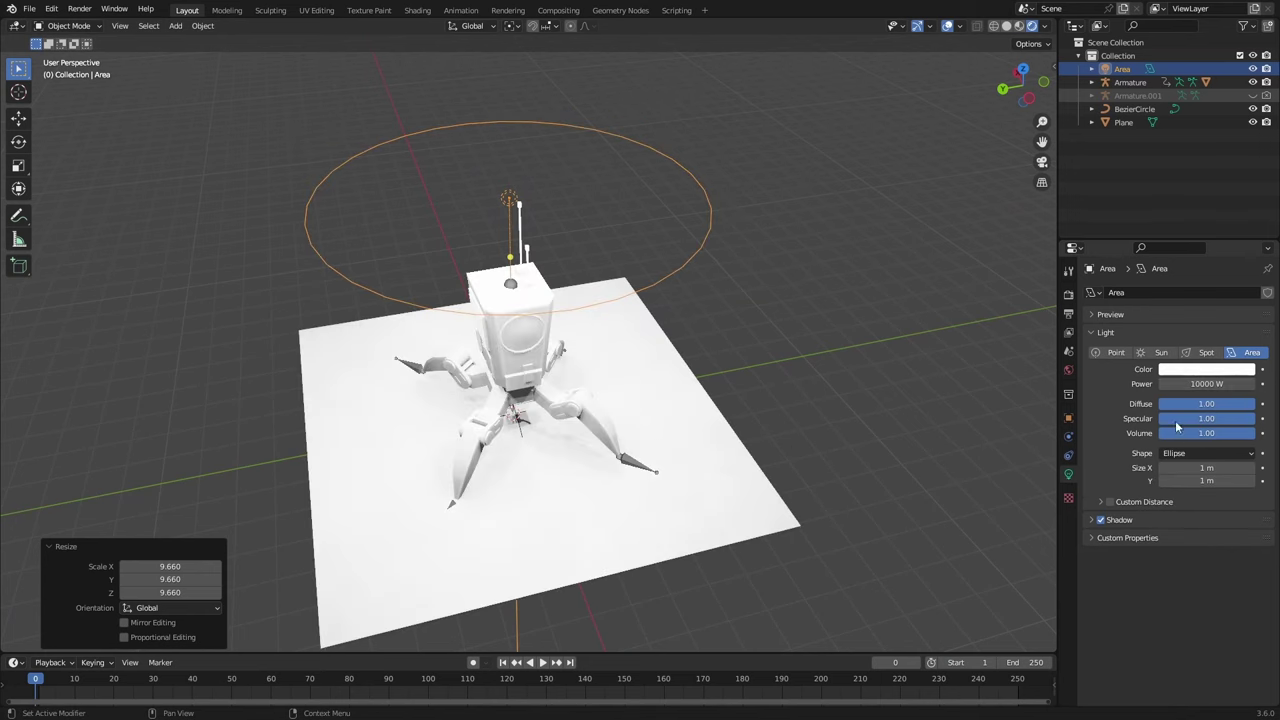
click(1181, 384)
key(BackSpace)
key(Return)
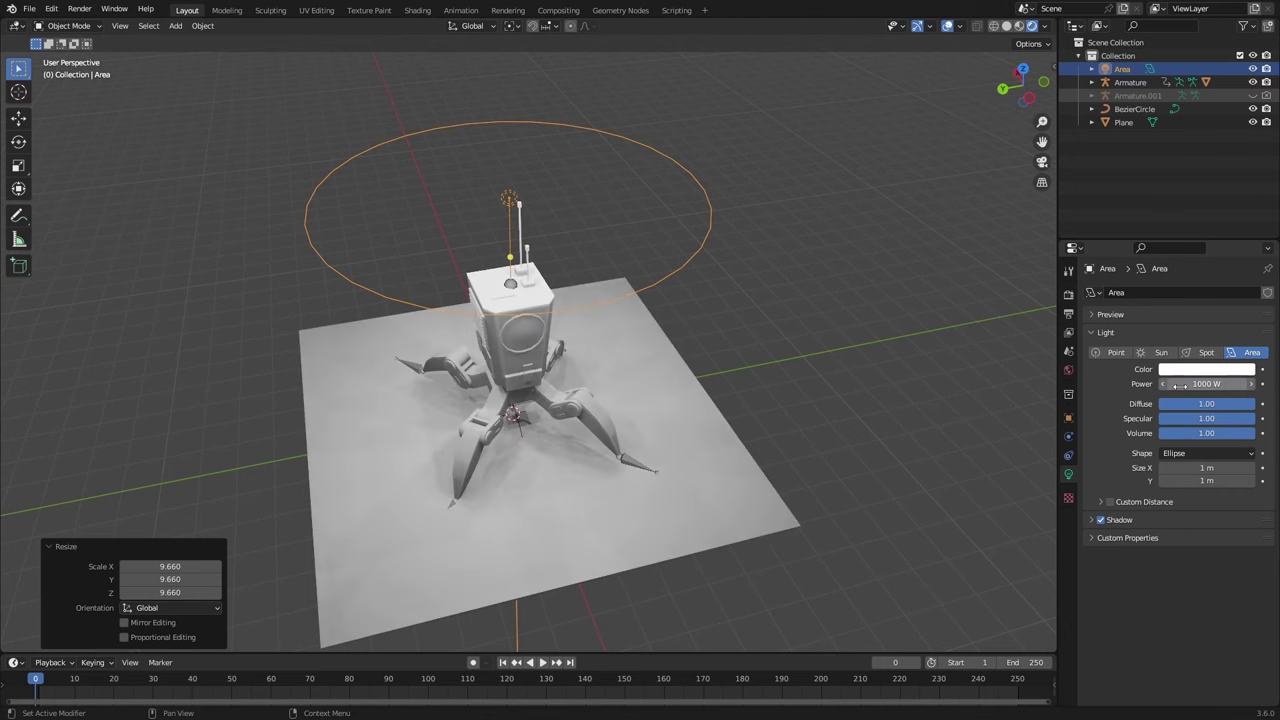
Change the render engine to Cycles and set the device to GPU Compute
middle_drag(800, 403, 630, 370)
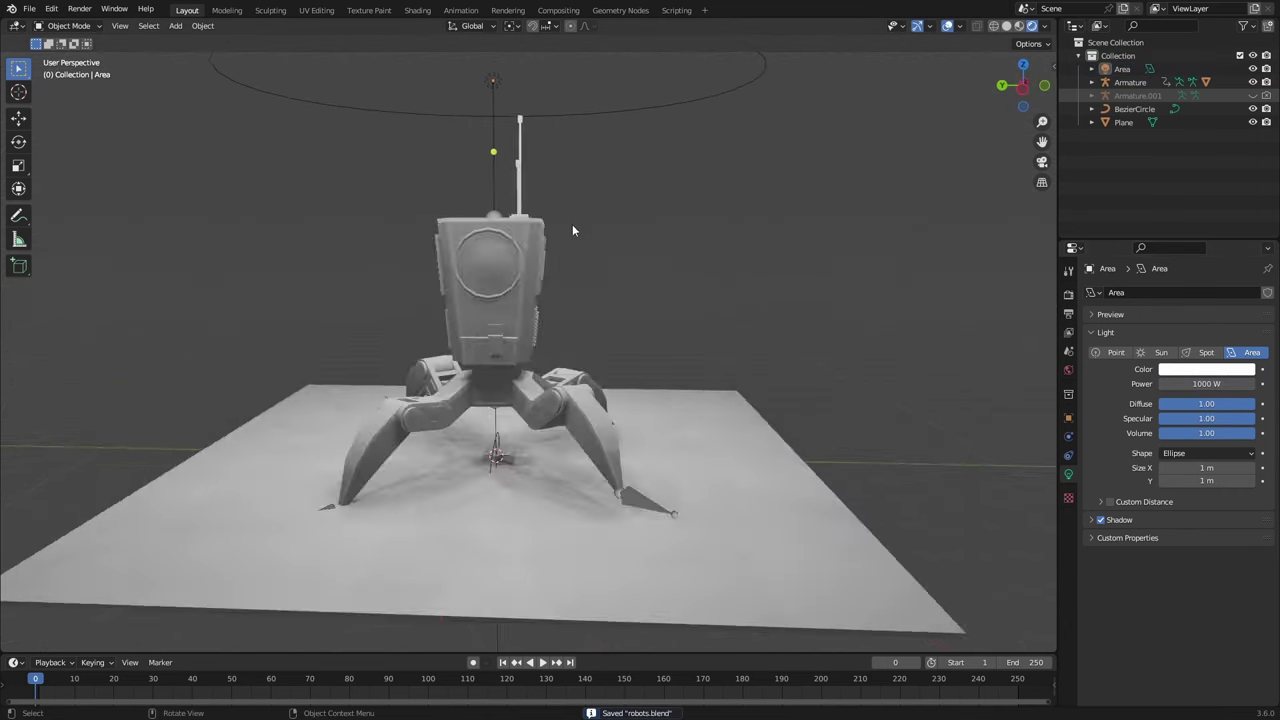
middle_drag(572, 226, 686, 337)
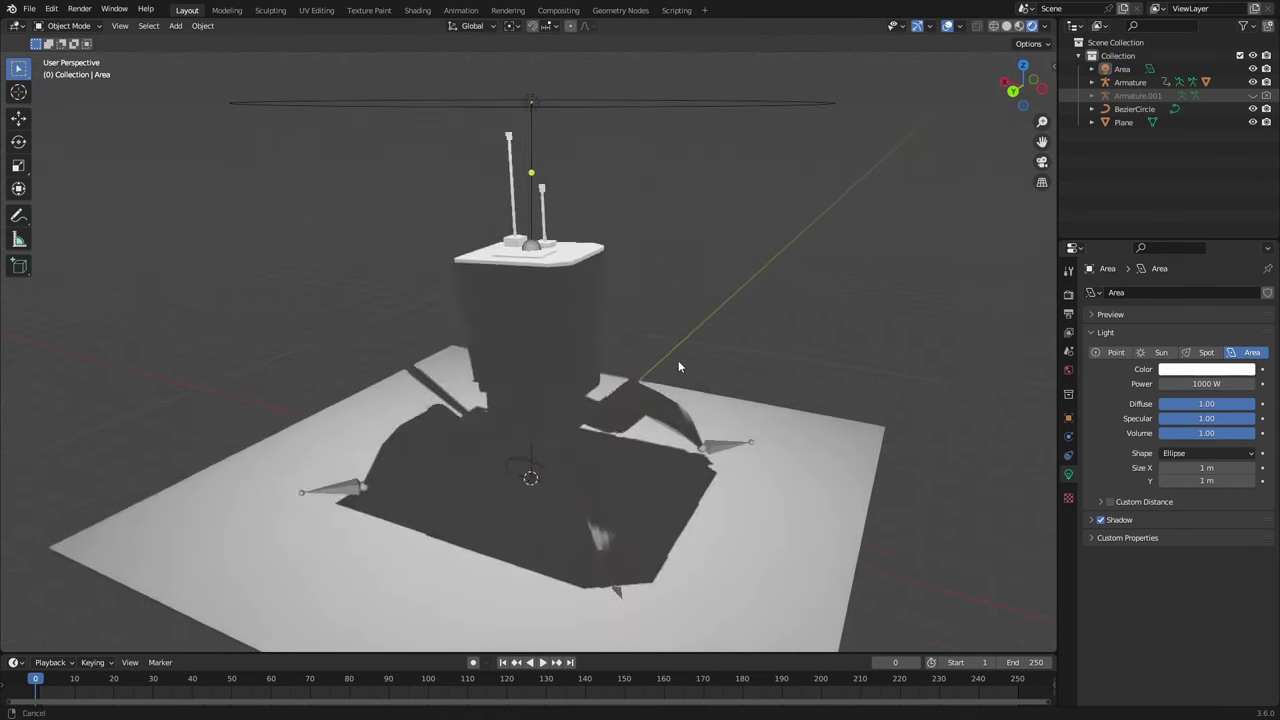
click(1068, 294)
click(1205, 292)
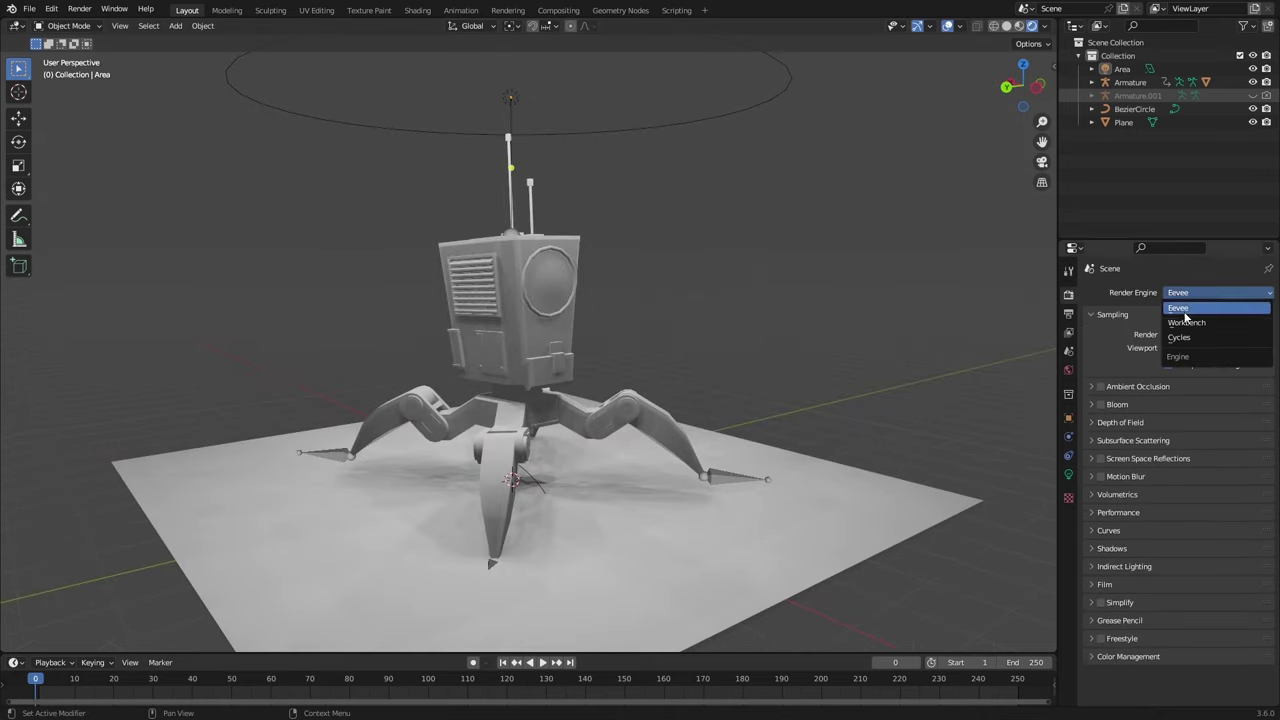
click(1182, 338)
click(1190, 326)
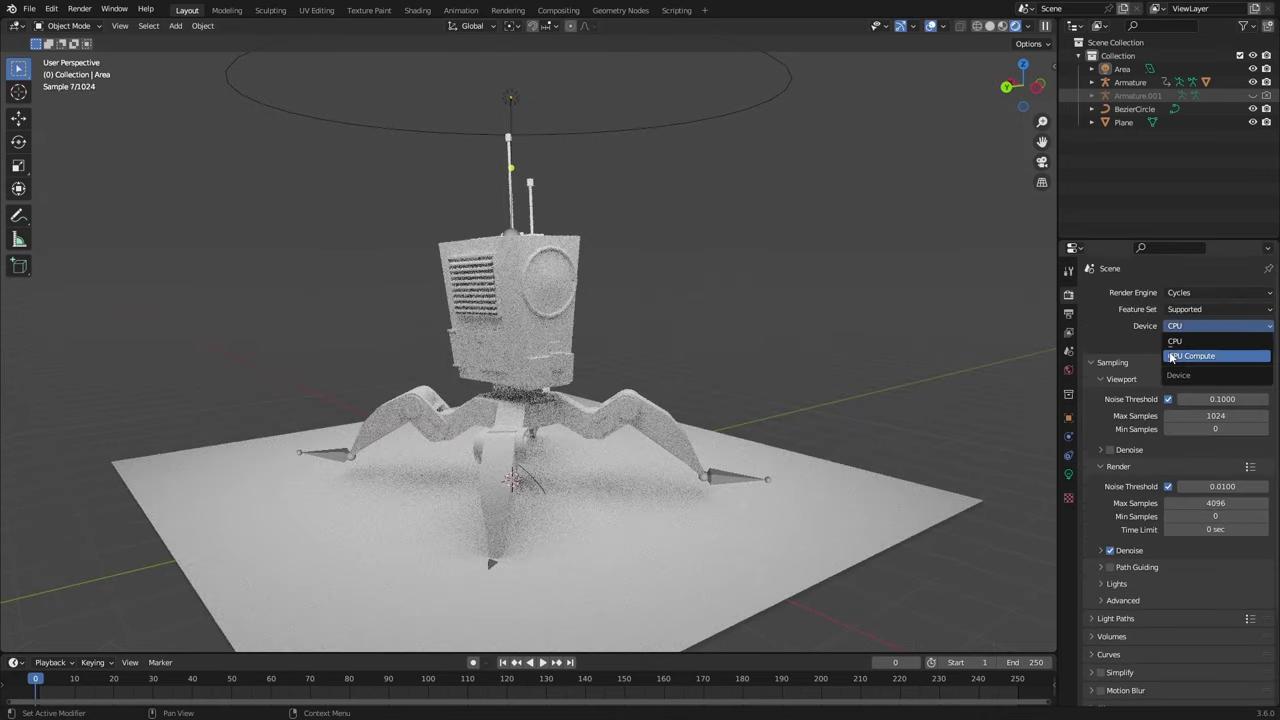
click(1191, 355)
Save the robot scene with the new light and the Cycles render settings
middle_drag(740, 70, 820, 63)
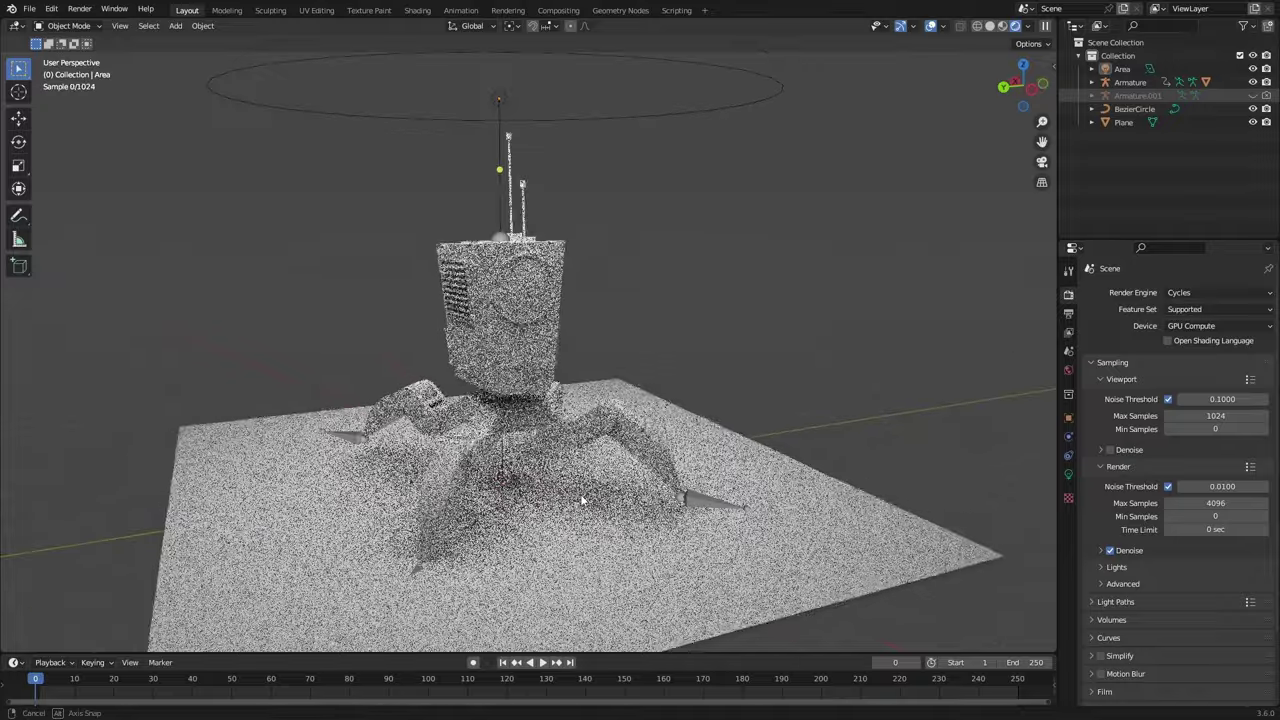
key(ctrl+s)
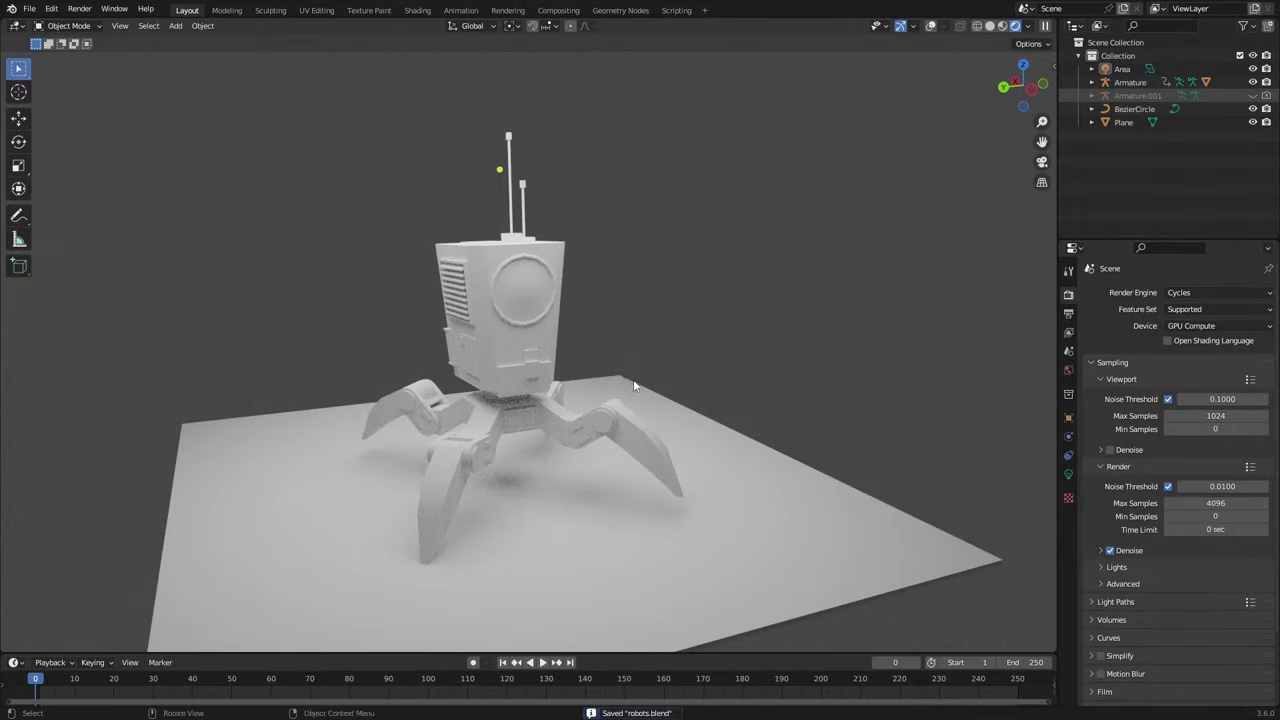
middle_drag(902, 80, 592, 363)
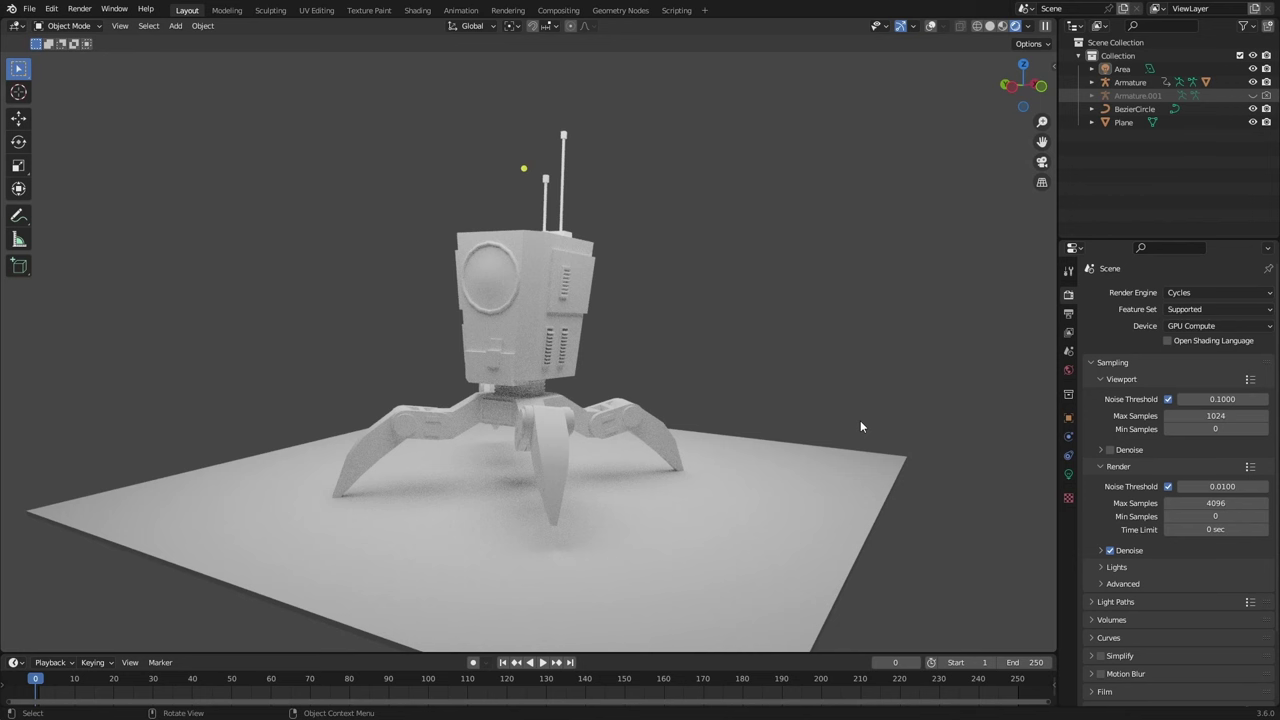
middle_drag(590, 328, 609, 388)
key(ctrl+s)
Turn the timeline area into a Shader Editor and enlarge it for node work
scroll(616, 359, up, 5)
scroll(617, 362, down, 5)
middle_drag(662, 294, 560, 264)
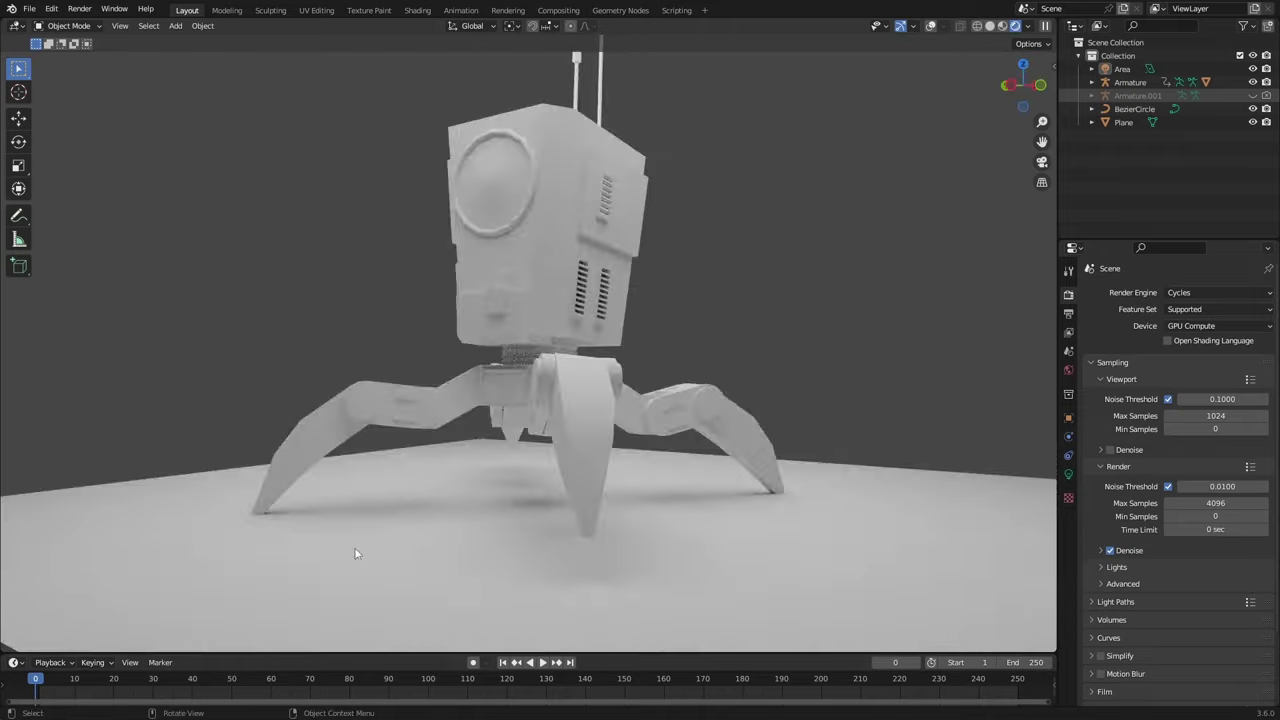
click(15, 663)
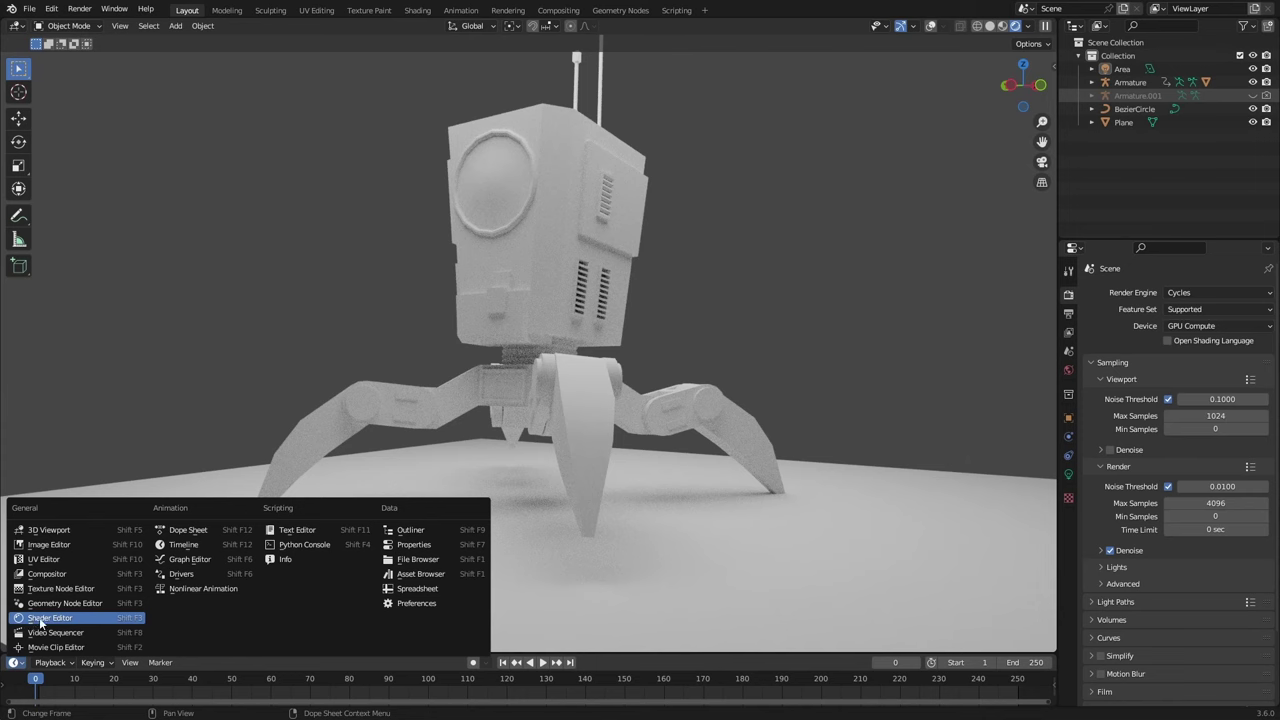
click(45, 618)
drag(337, 652, 337, 528)
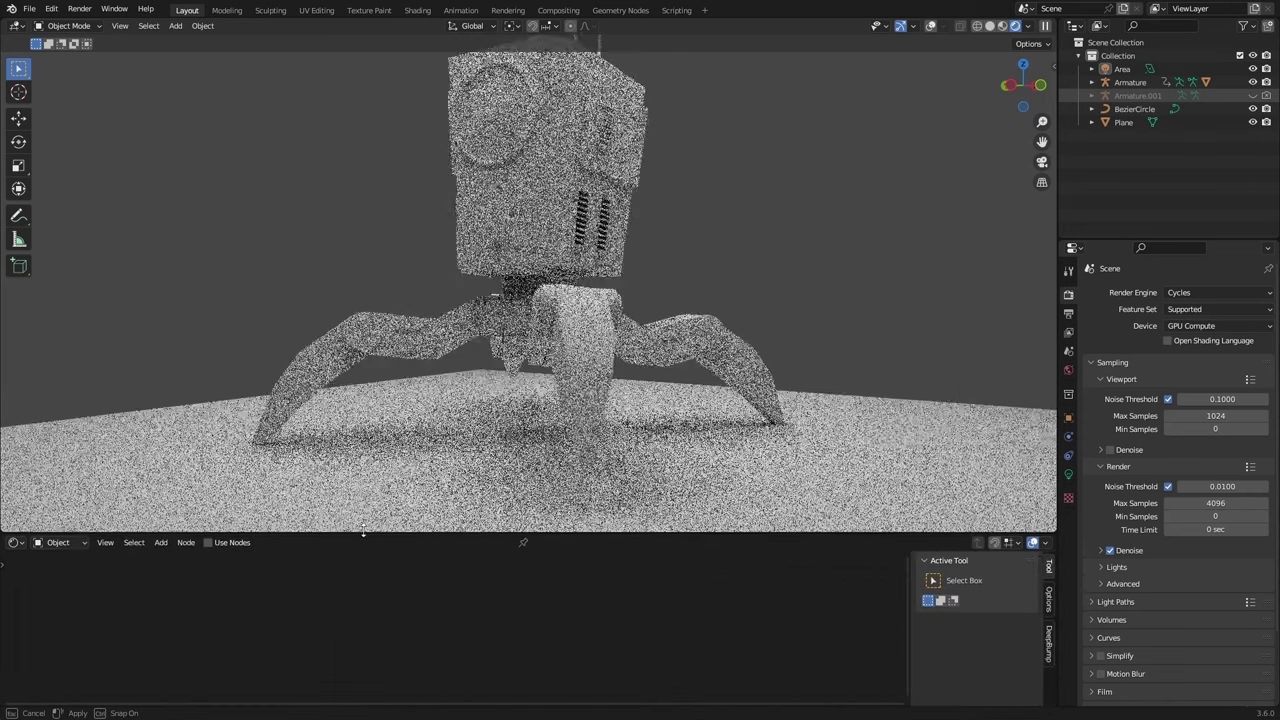
Show the viewport overlays again and give the robot mesh a new material named Robot
click(931, 26)
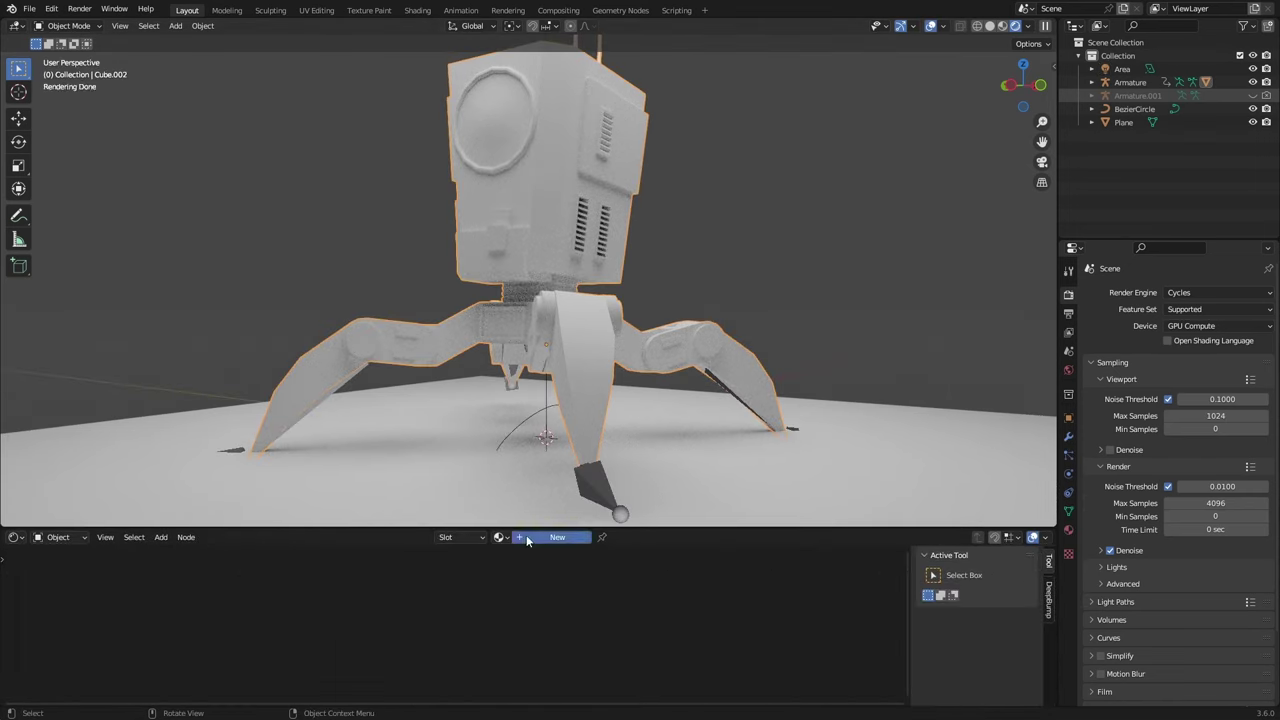
click(529, 538)
double_click(546, 538)
Save the scene file with the new Robot material in place
middle_drag(715, 190, 519, 160)
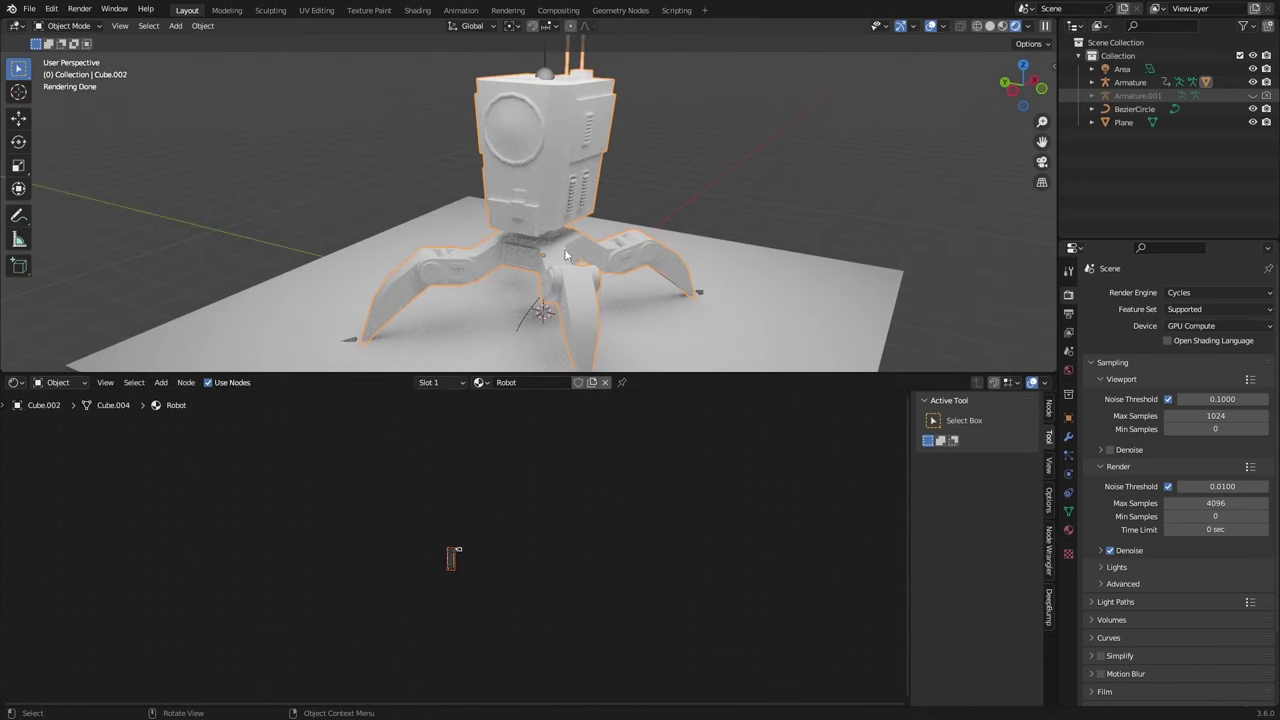
scroll(370, 655, up, 8)
scroll(368, 653, up, 3)
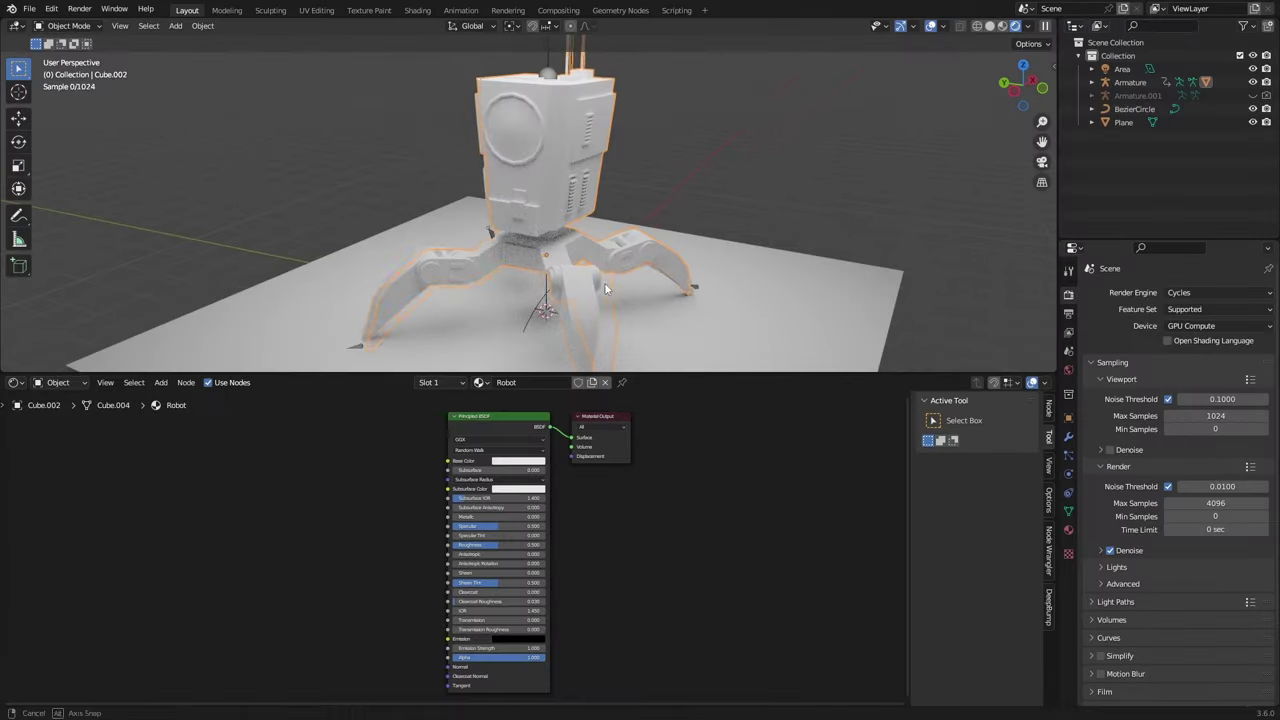
scroll(400, 491, up, 3)
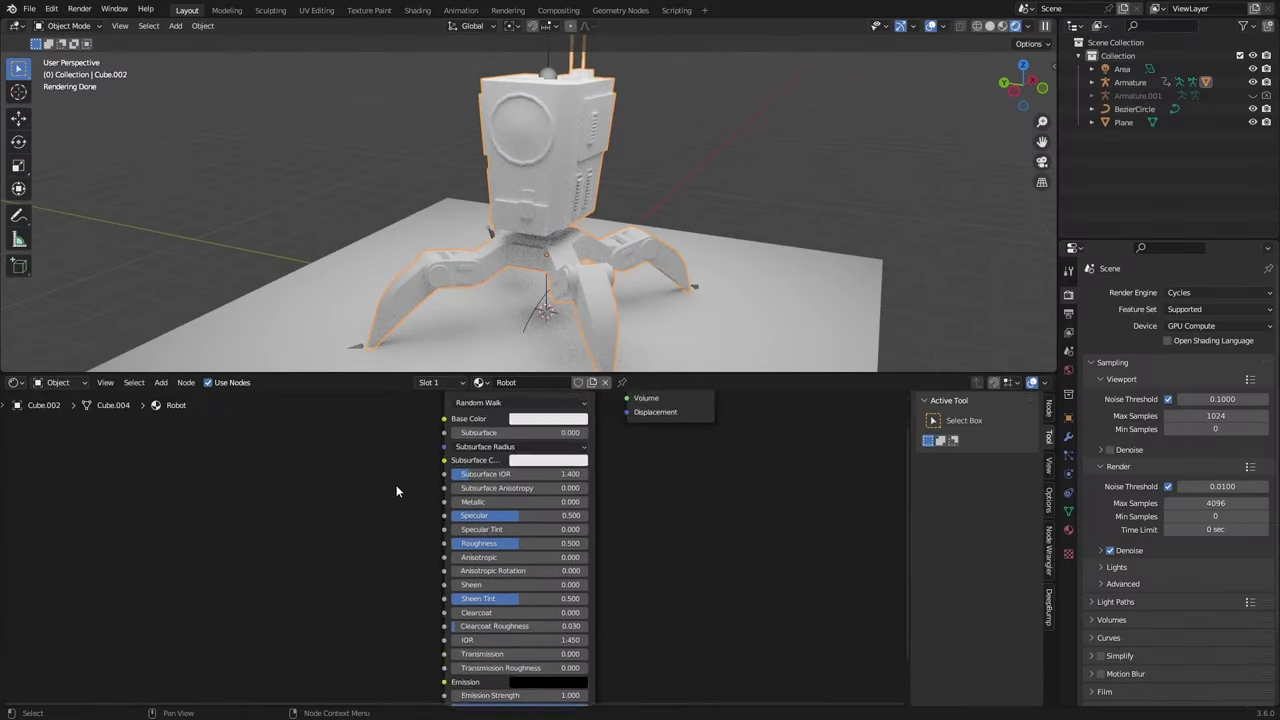
key(ctrl+s)
Set the base color of the Robot material's Principled BSDF to black
middle_drag(629, 171, 626, 149)
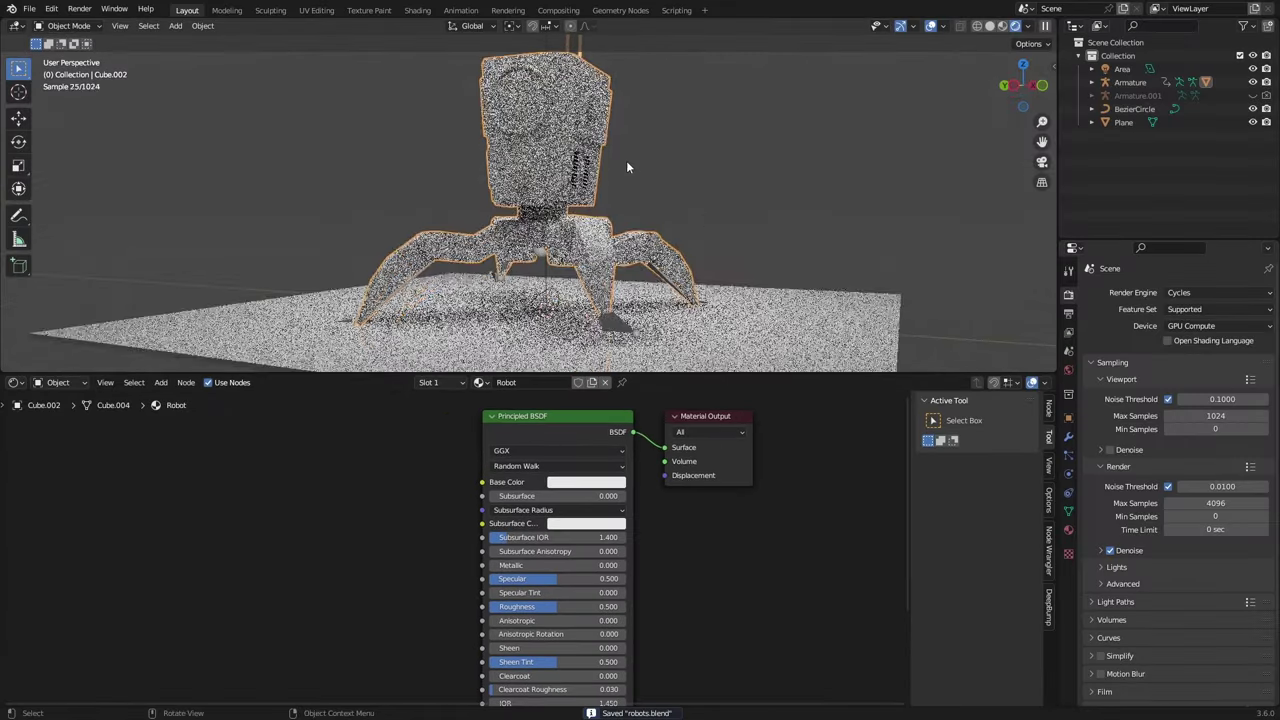
middle_drag(648, 230, 648, 252)
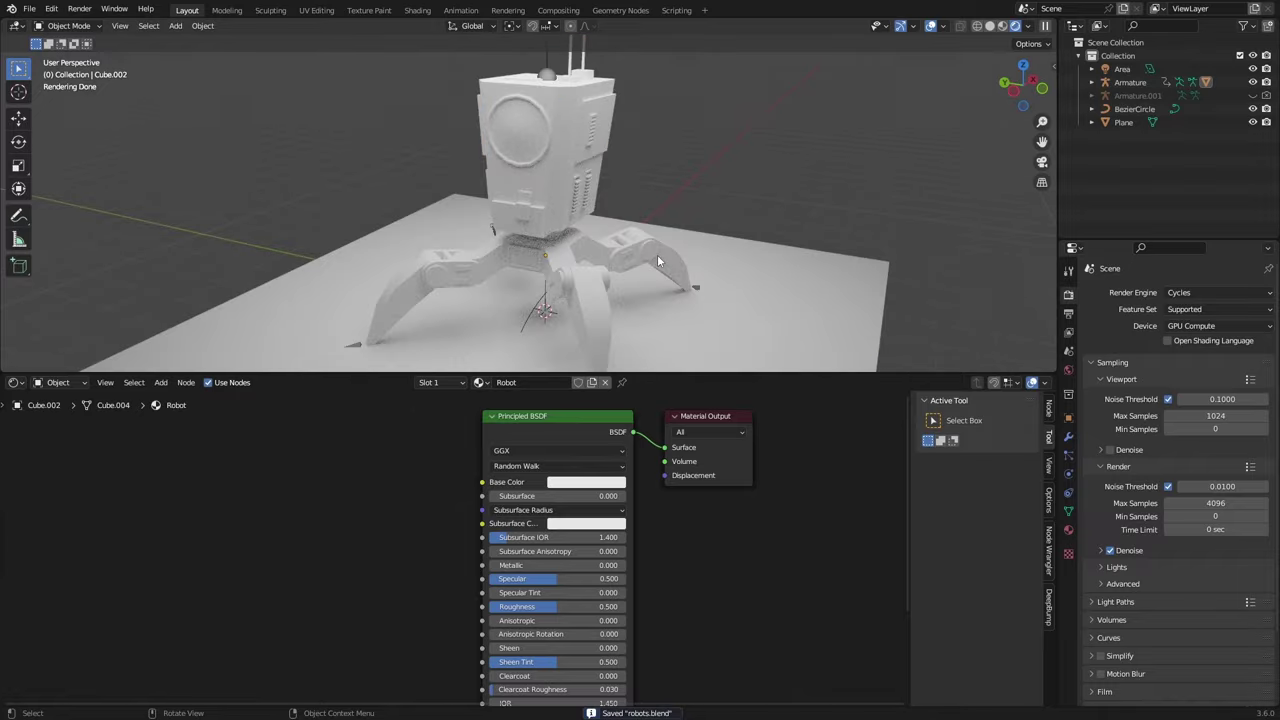
scroll(655, 254, up, 4)
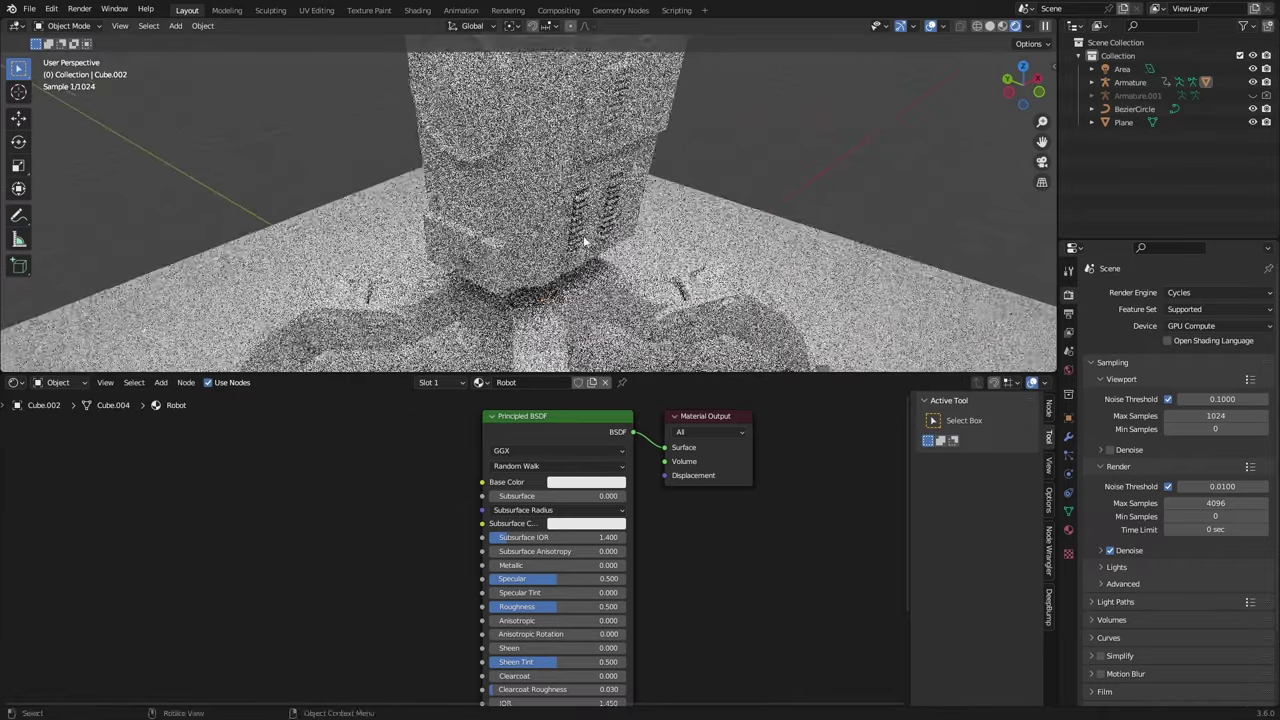
middle_drag(586, 240, 508, 229)
click(620, 464)
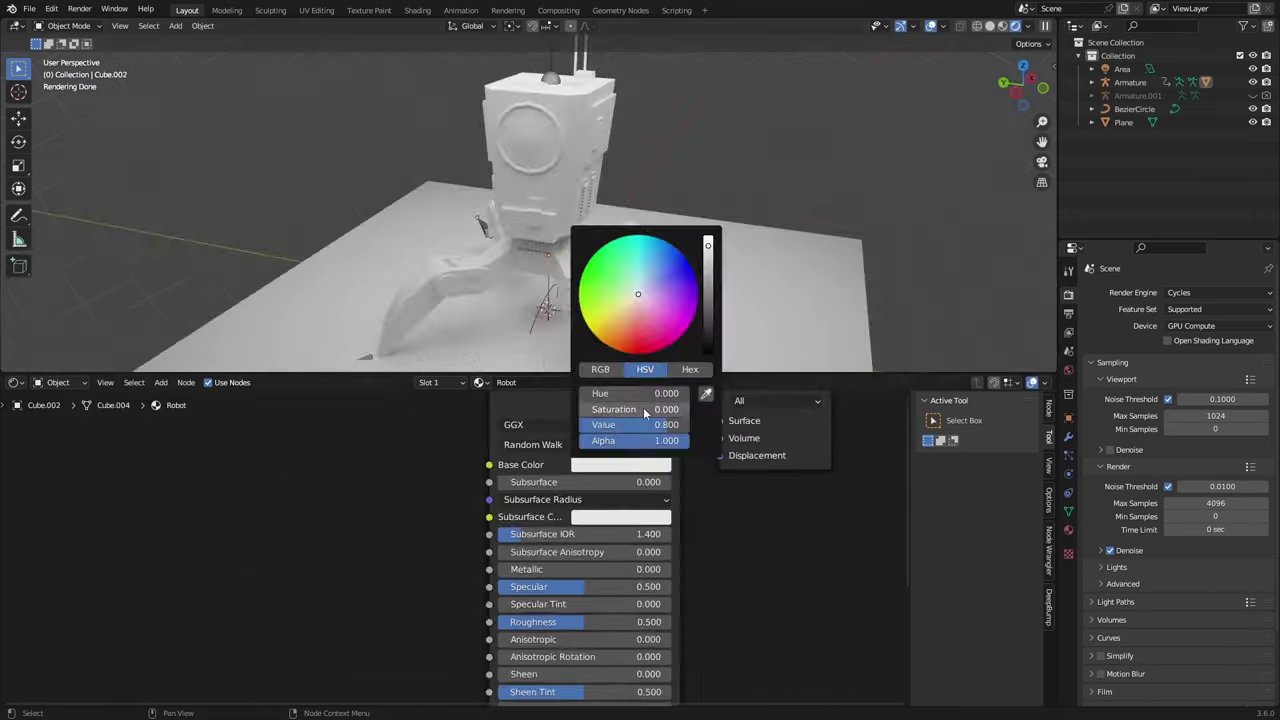
drag(705, 318, 708, 325)
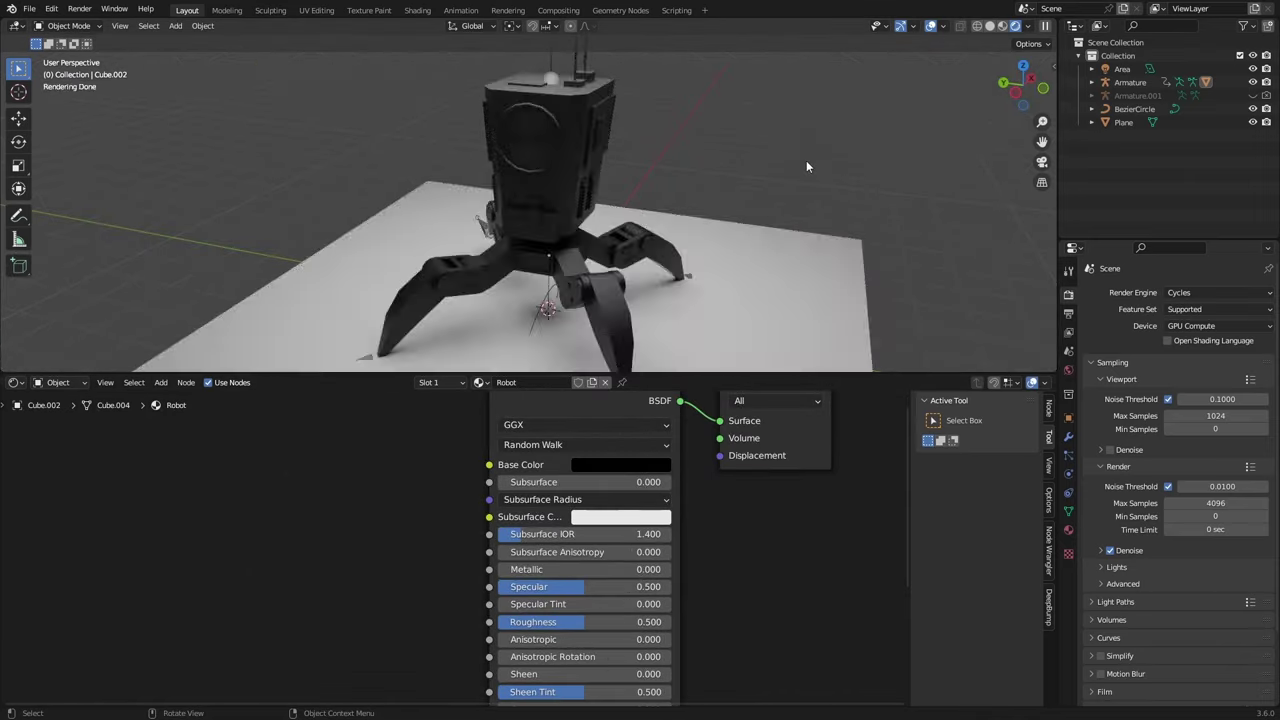
middle_drag(806, 160, 506, 175)
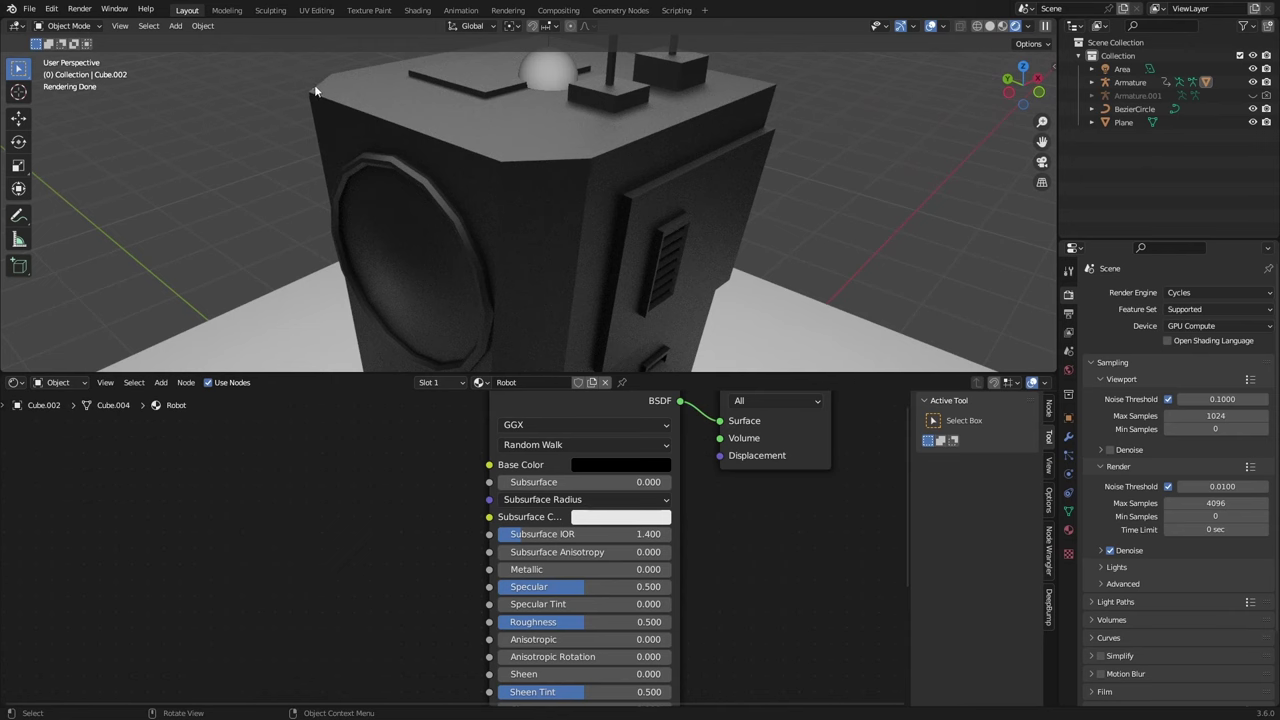
middle_drag(593, 144, 567, 231)
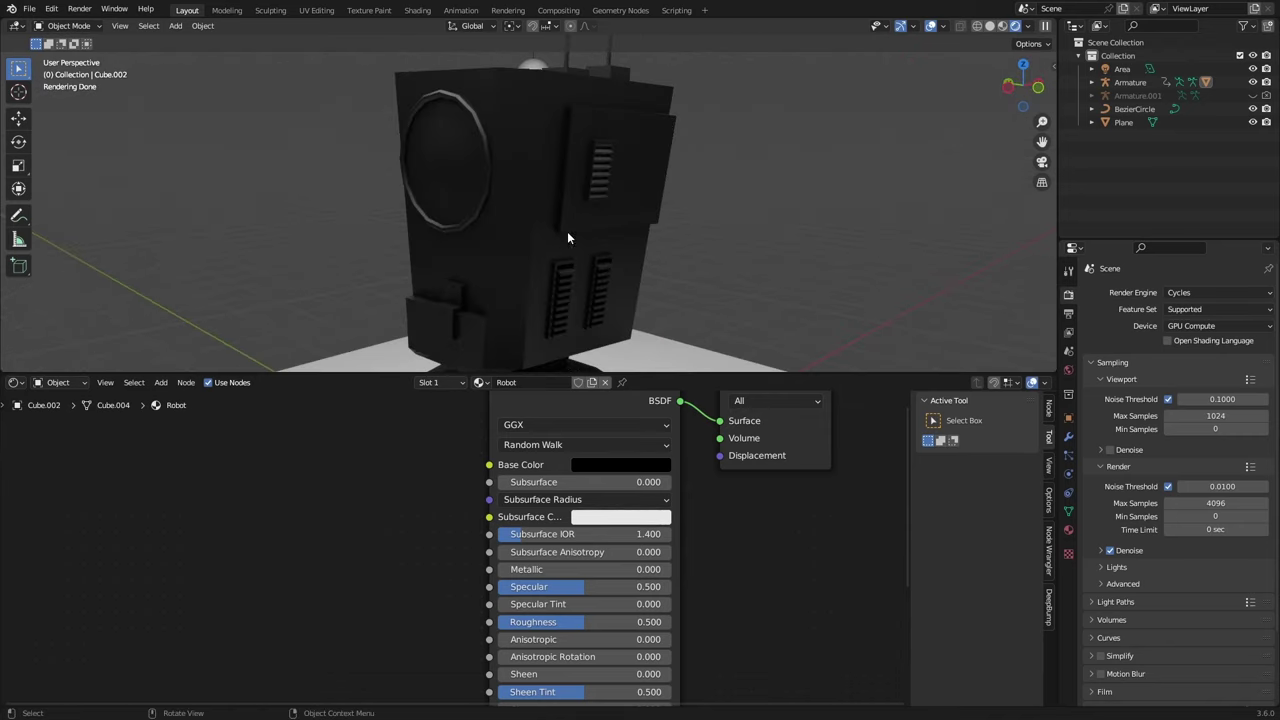
Add a Bevel node to the Robot material, placing it well before the Principled BSDF
middle_drag(163, 535, 346, 521)
scroll(343, 520, down, 1)
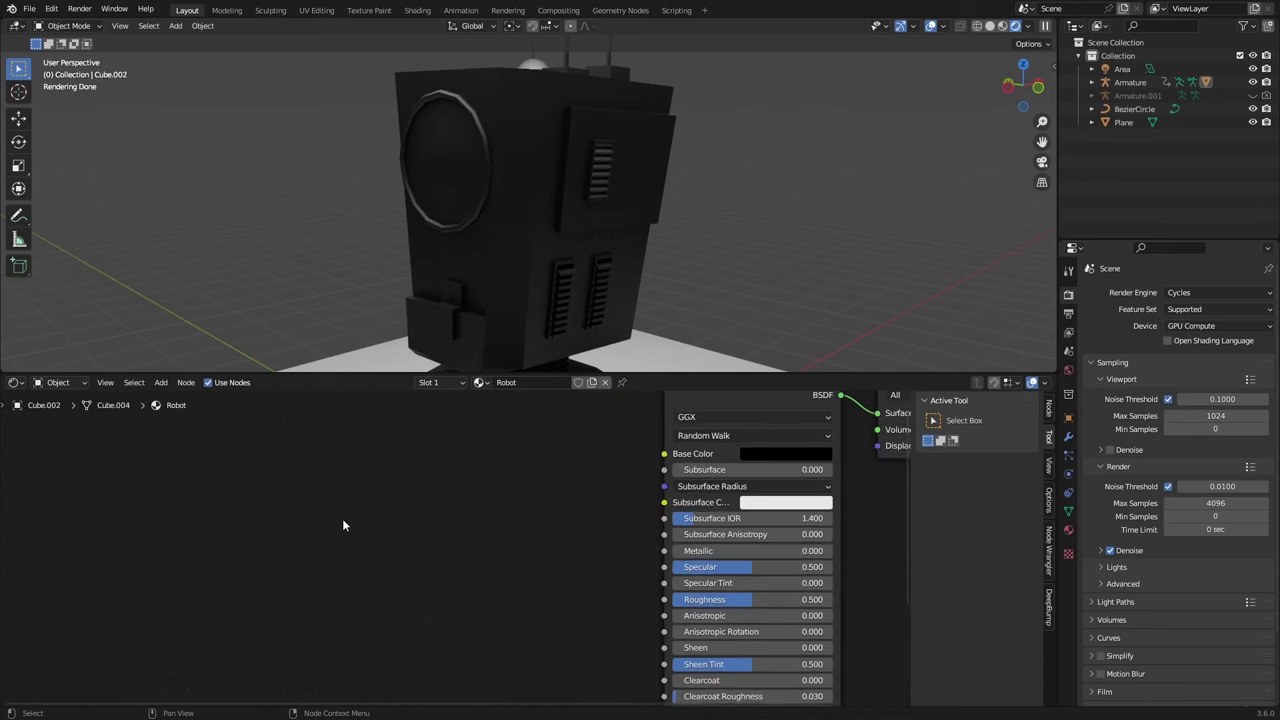
key(shift+a)
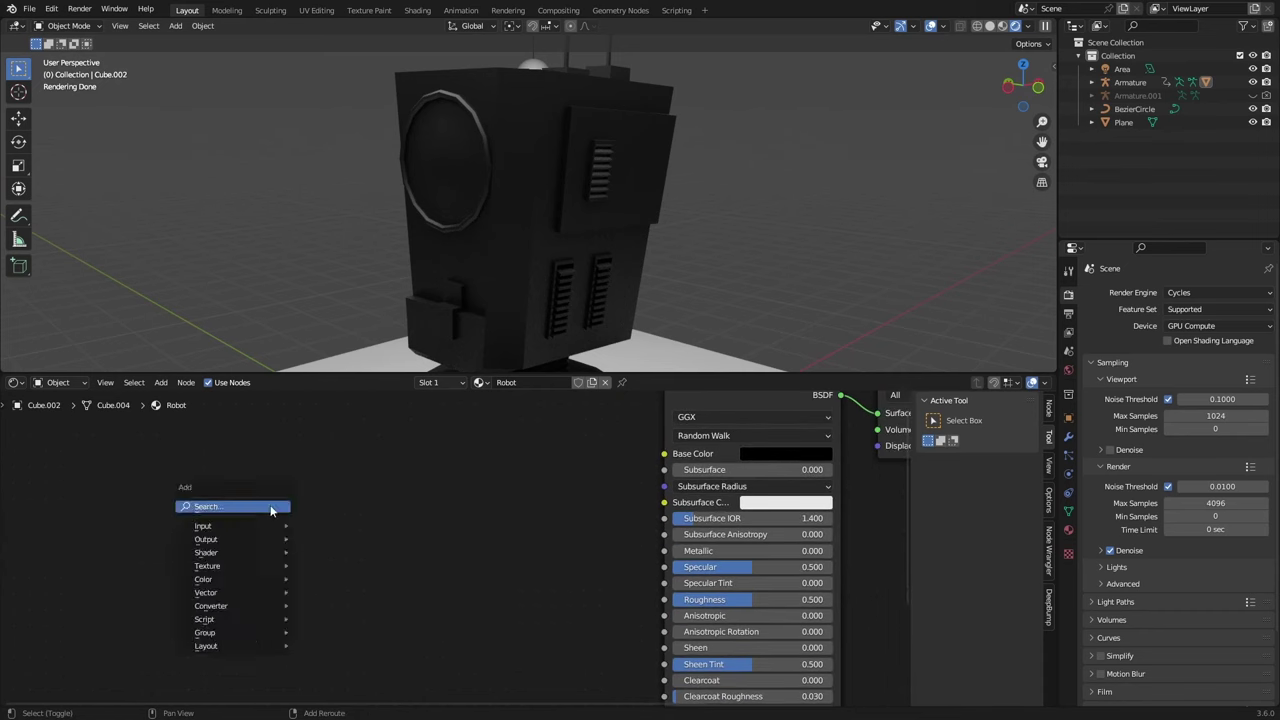
click(268, 507)
text(bu)
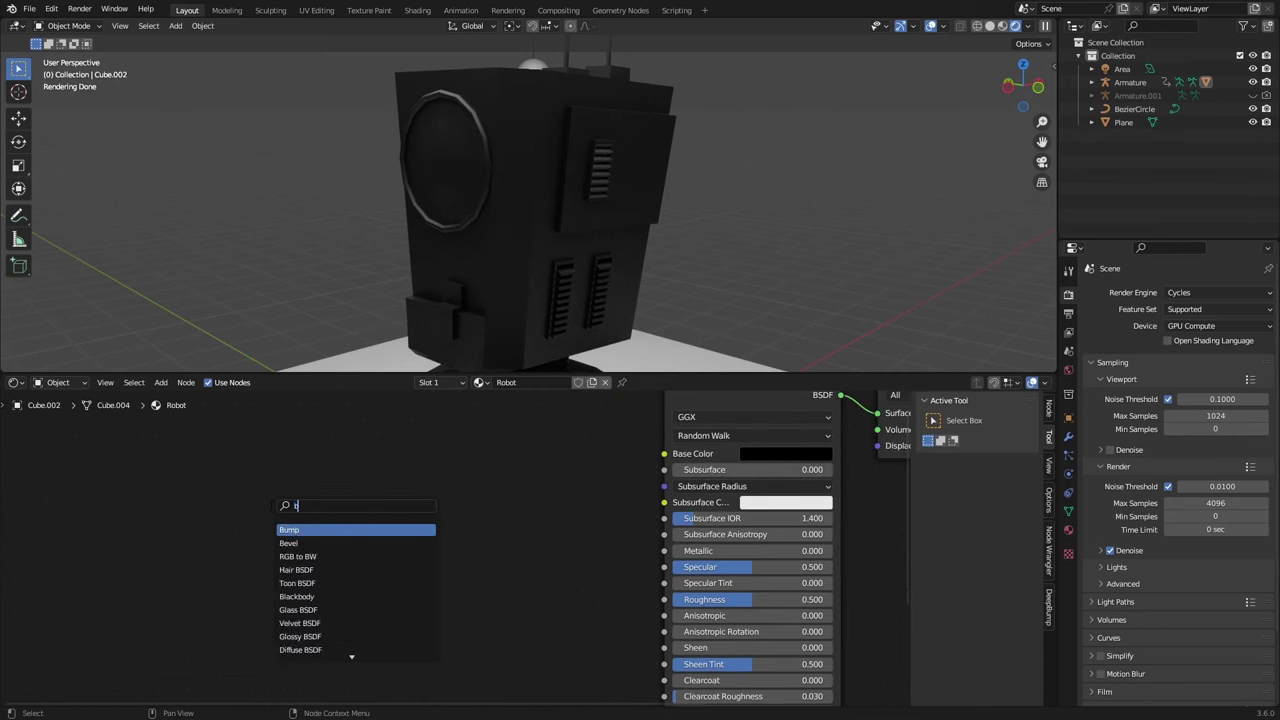
key(BackSpace)
key(BackSpace)
text(bev)
key(Return)
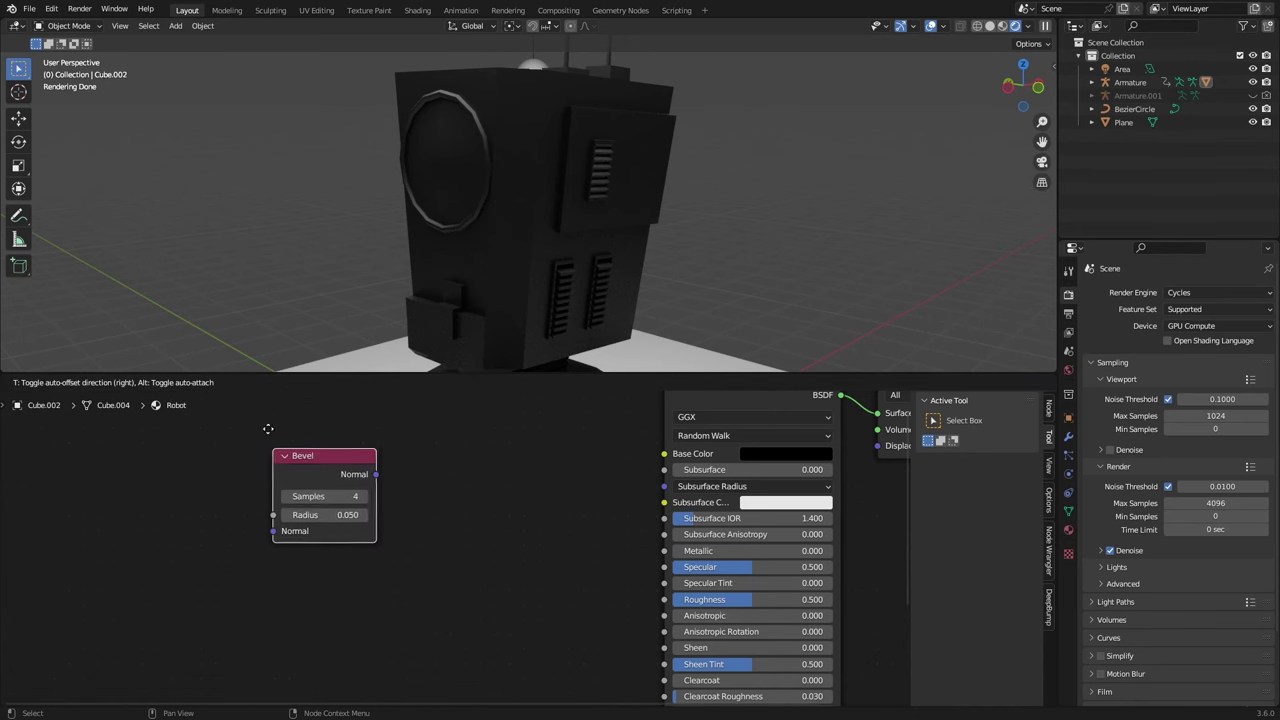
click(209, 466)
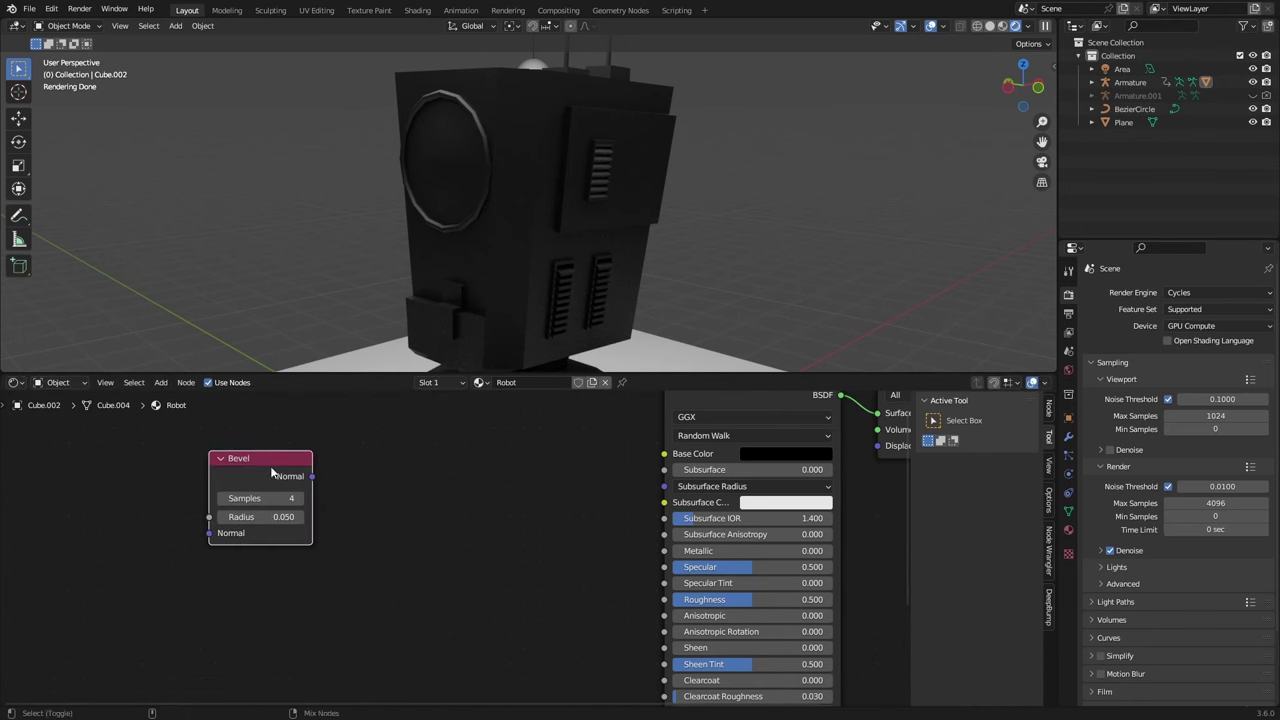
Search the add-on preferences for "node" to check whether Node Wrangler is enabled, and close the preferences
click(51, 8)
click(83, 200)
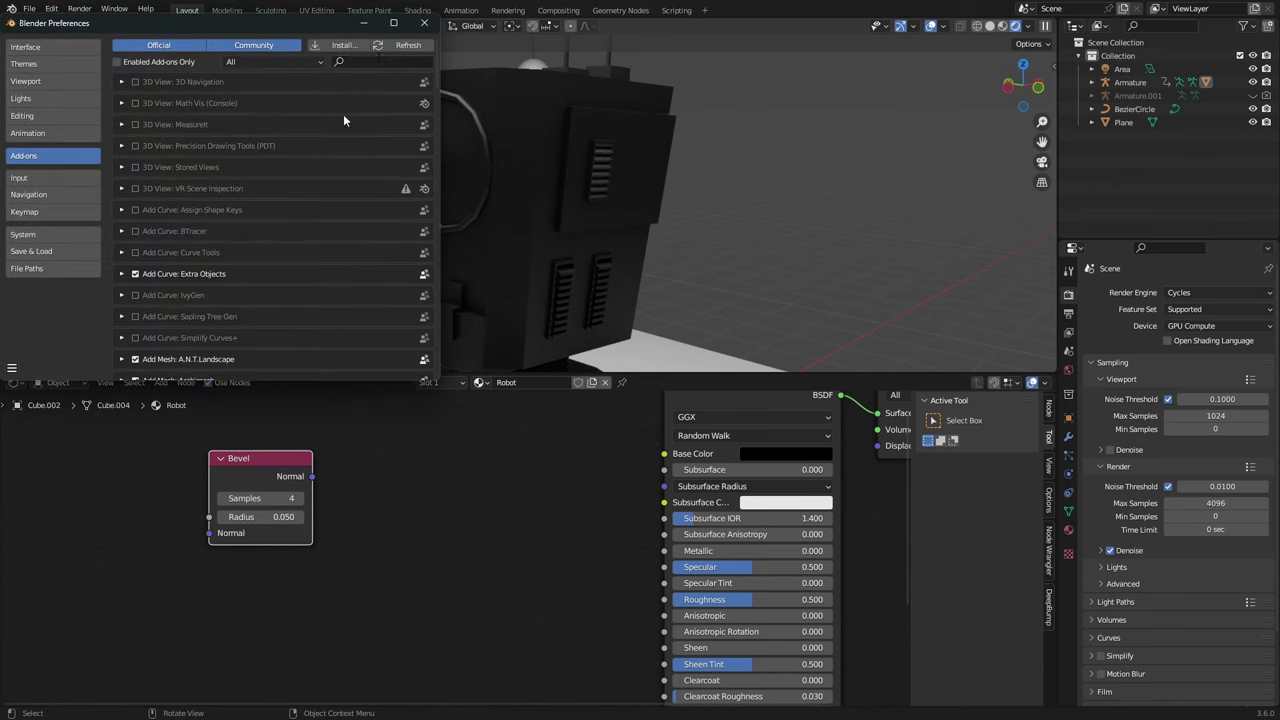
click(378, 60)
text(node)
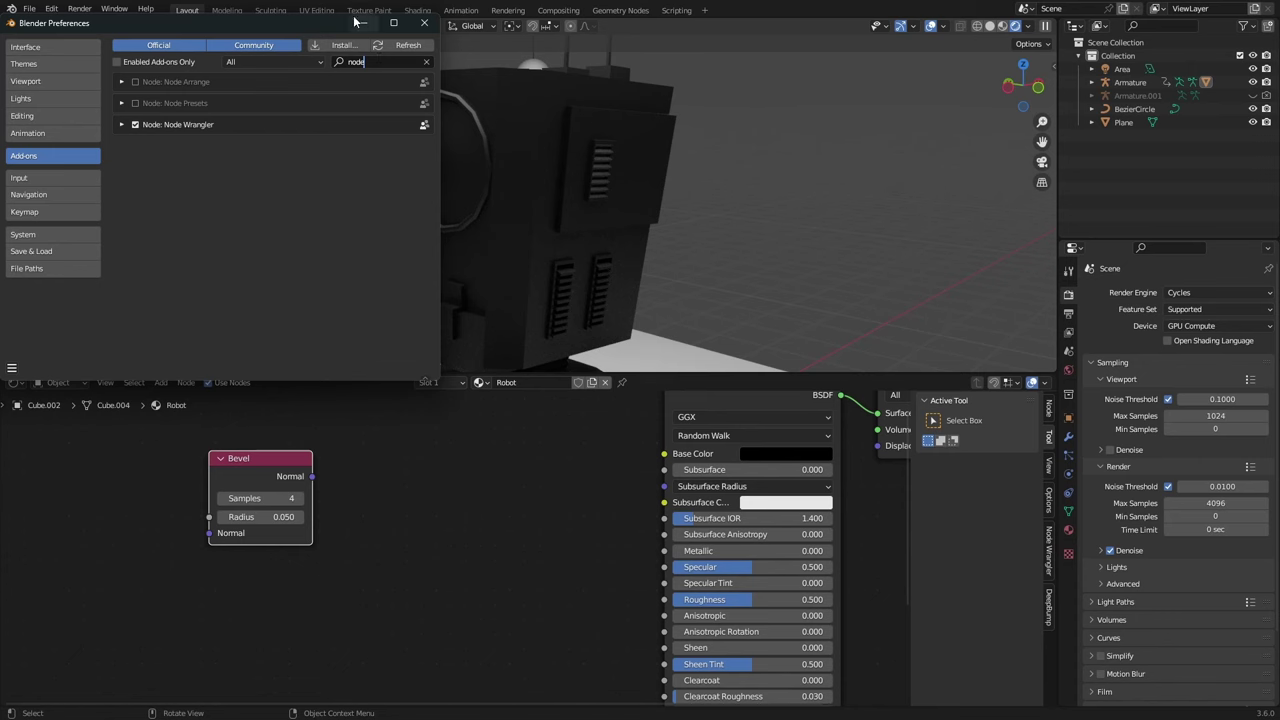
click(425, 22)
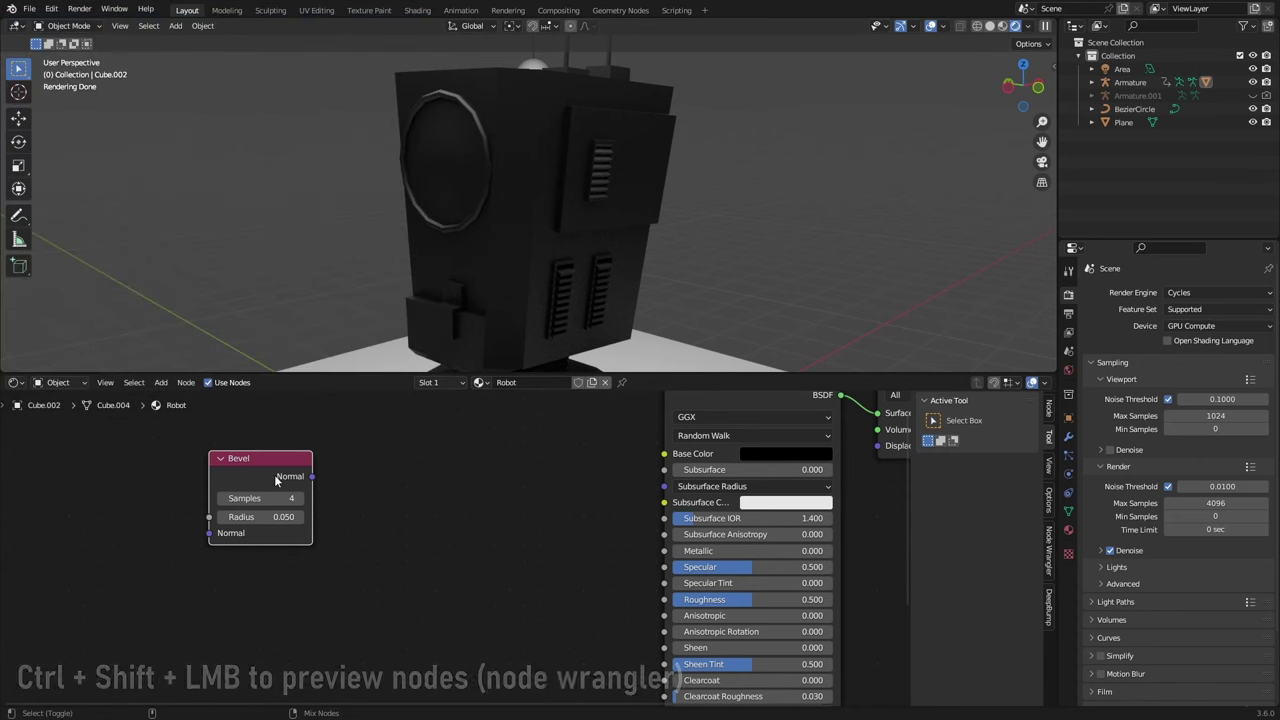
Preview the Bevel node's normal output on the robot and examine the rounded edges of its body
ctrl+shift+click(275, 477)
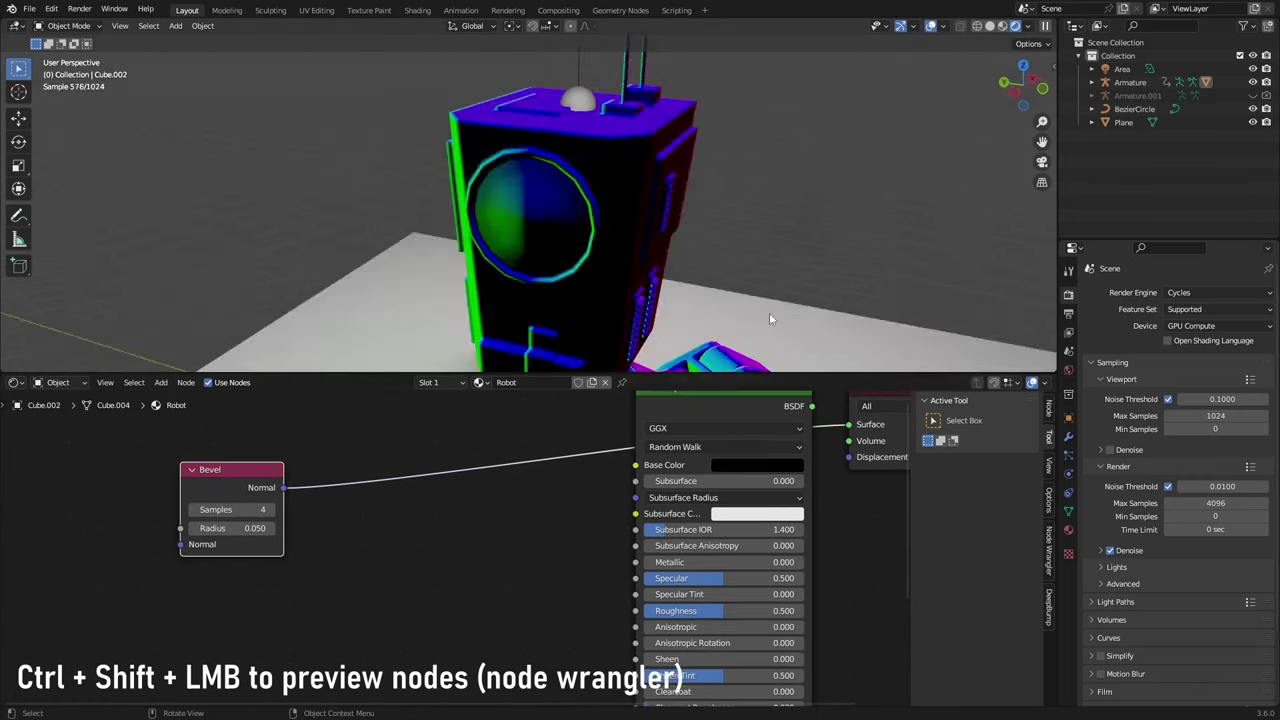
middle_drag(770, 318, 560, 233)
scroll(668, 264, up, 4)
scroll(667, 125, down, 6)
scroll(567, 271, up, 6)
scroll(587, 302, down, 4)
scroll(606, 234, down, 3)
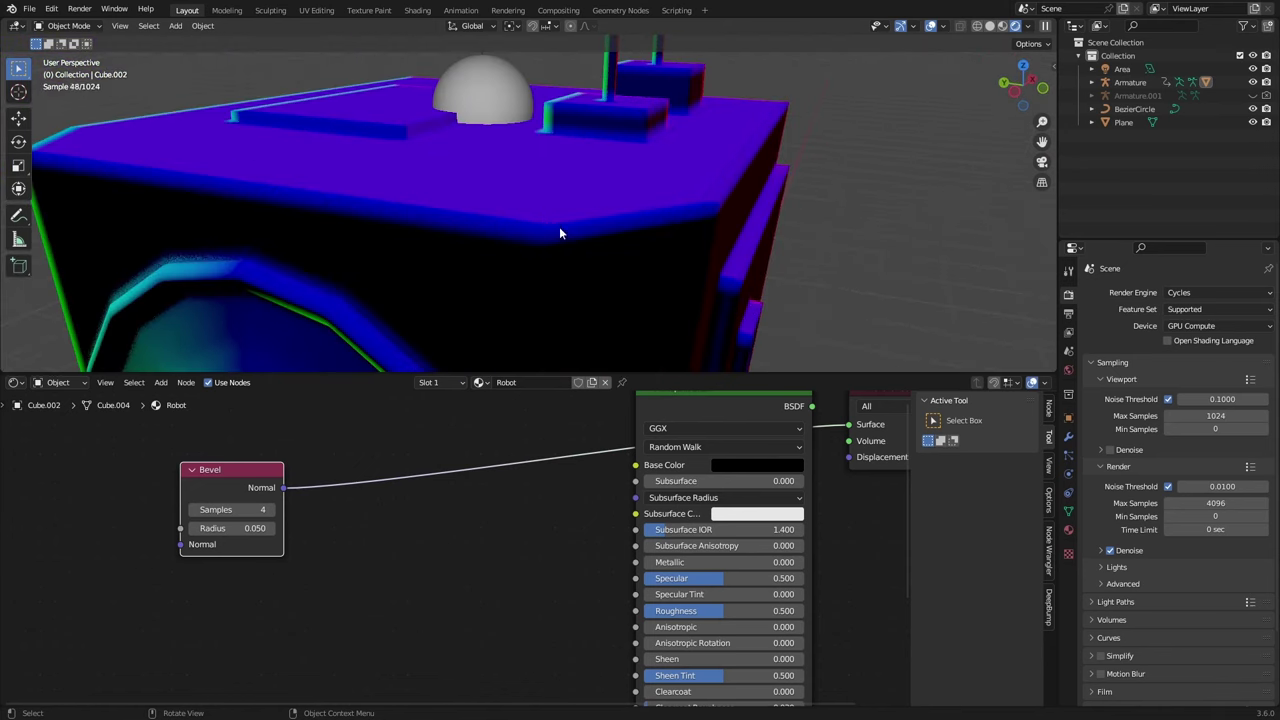
Remove the robot mesh's Armature modifier that has no target object
click(626, 217)
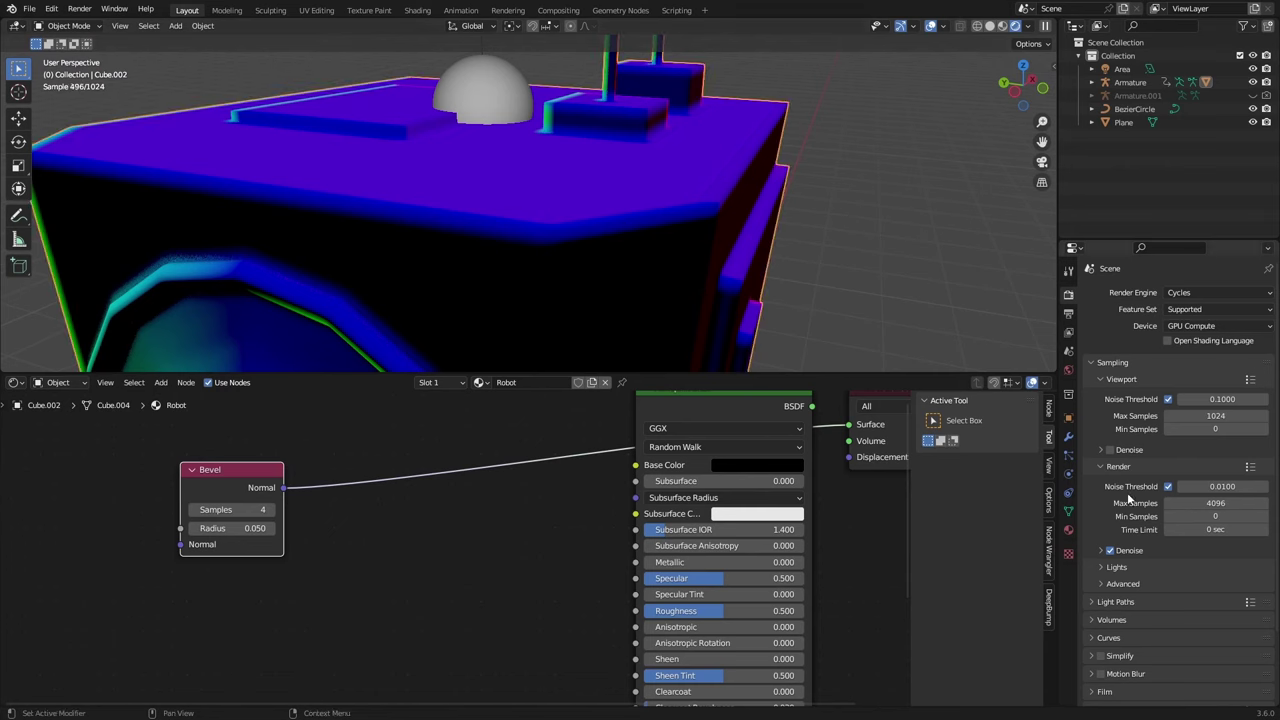
click(1068, 473)
click(1068, 436)
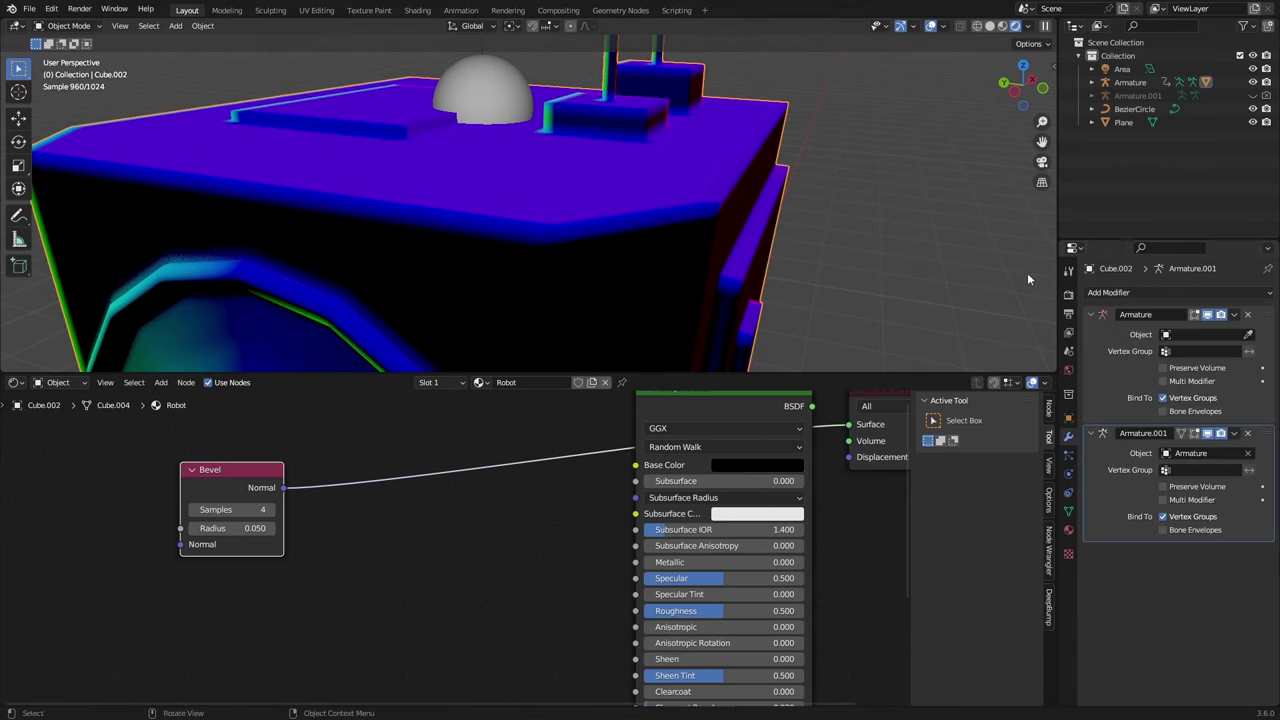
click(1247, 314)
click(1120, 292)
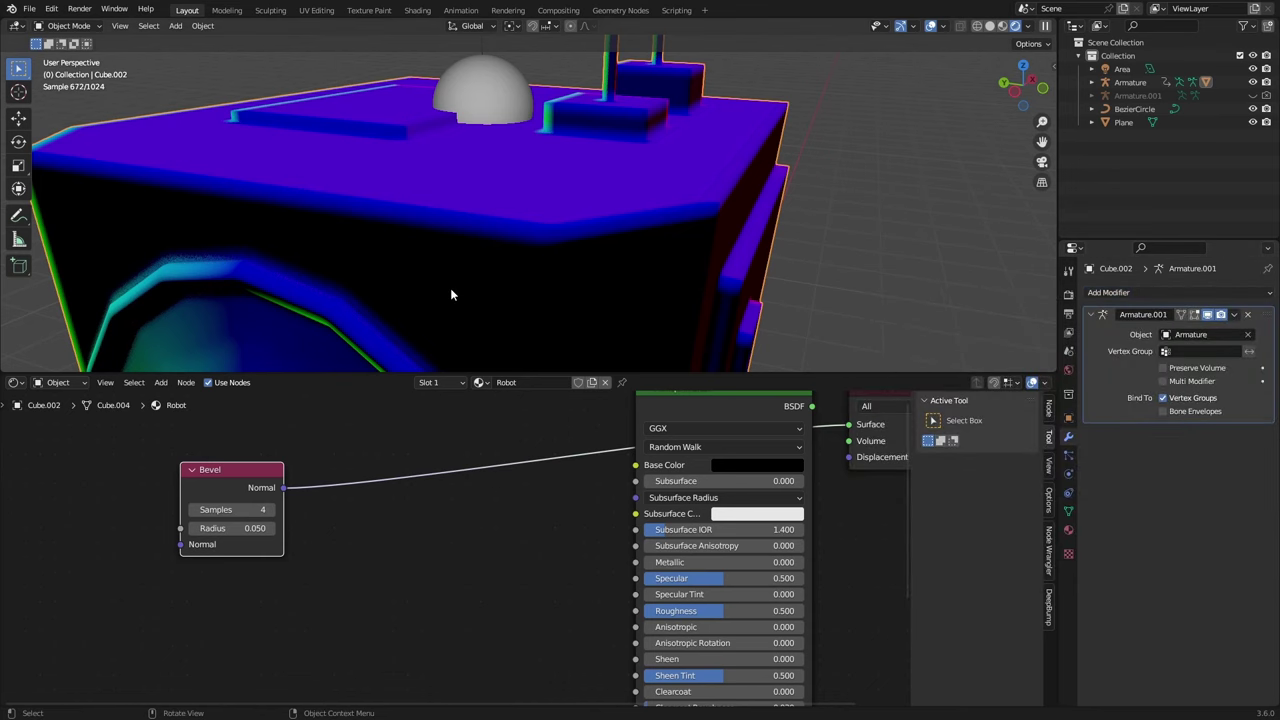
Add a Bump node fed by the Bevel normal and connect its normal to the Principled BSDF
middle_drag(557, 186, 549, 193)
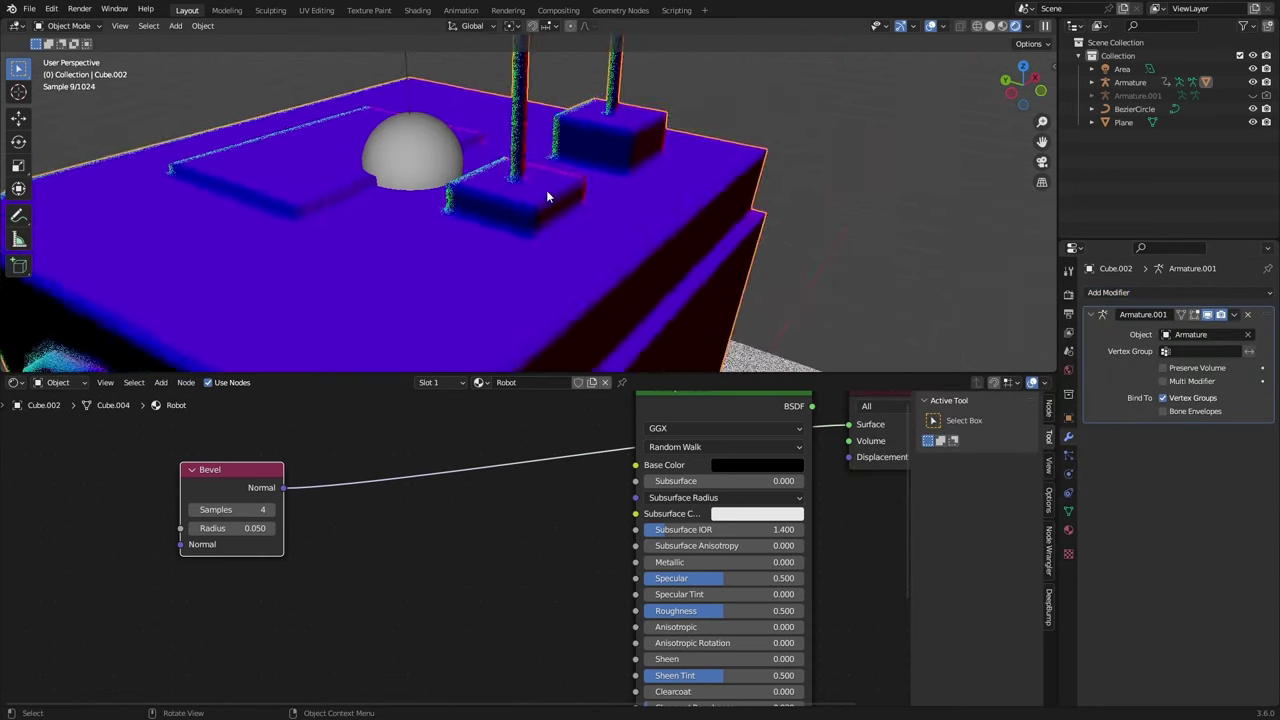
scroll(597, 232, up, 3)
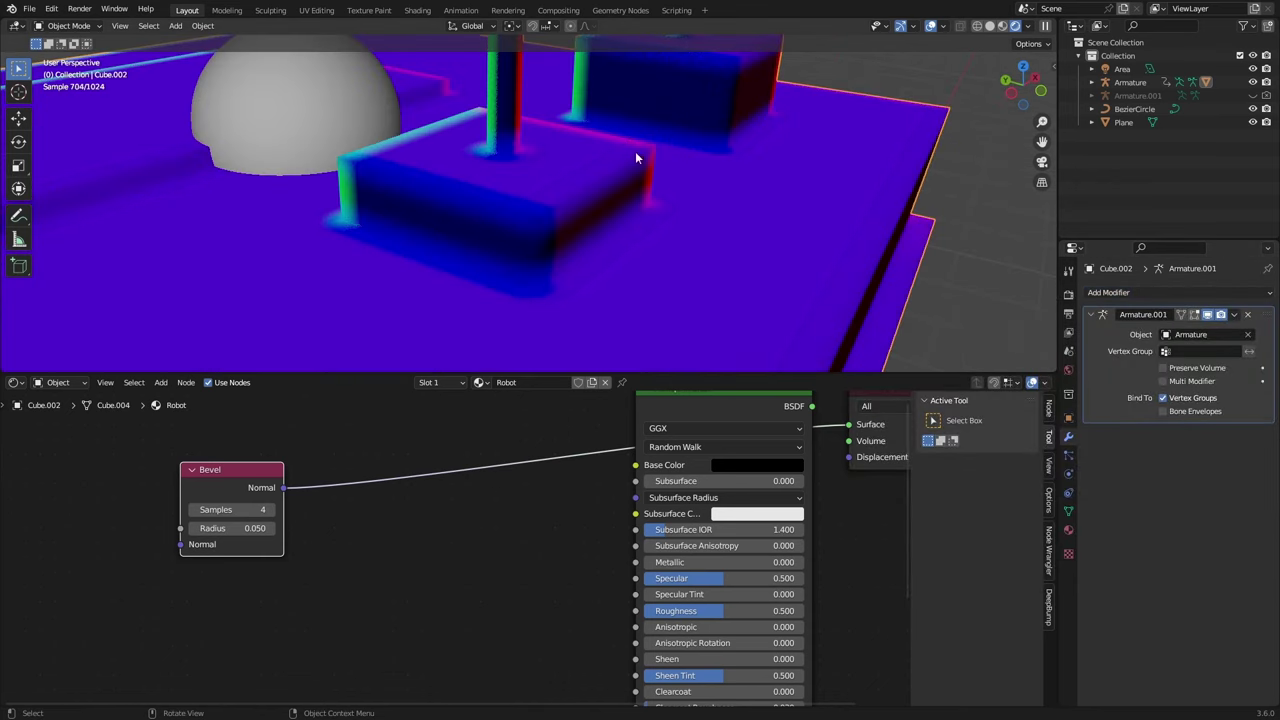
scroll(331, 562, down, 5)
middle_drag(331, 562, 399, 486)
key(shift+a)
click(399, 486)
text(bum)
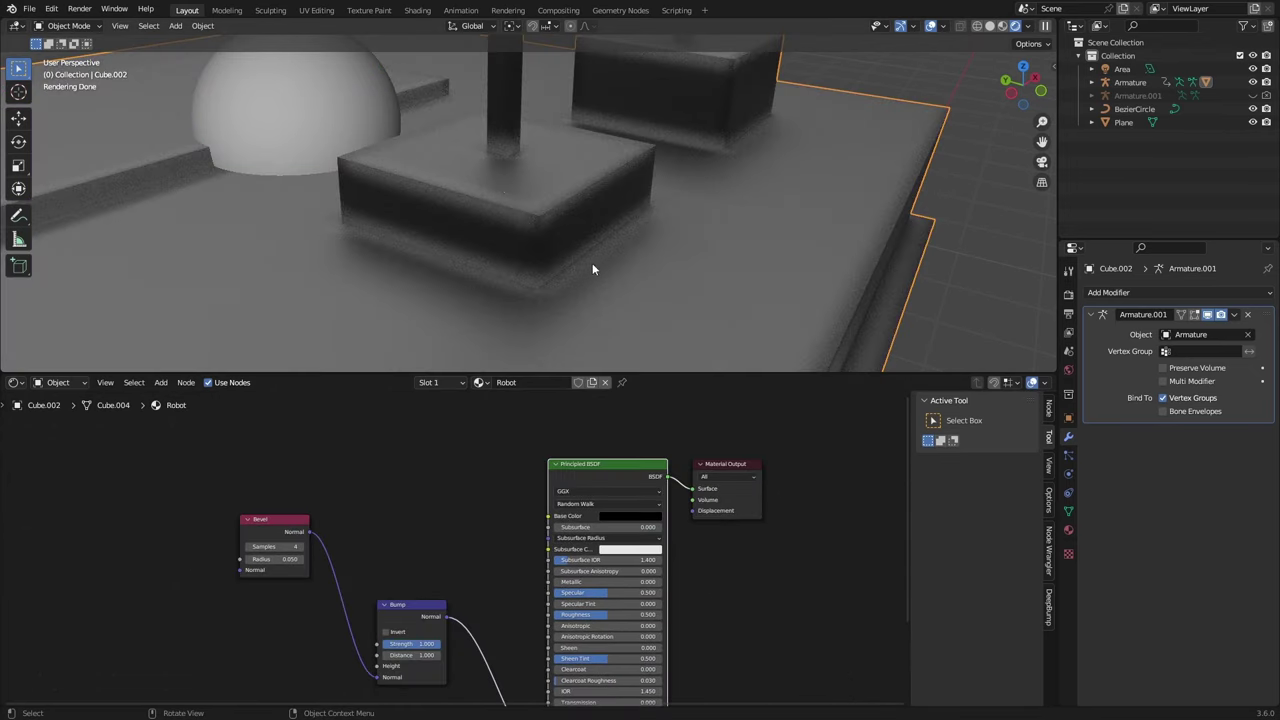
Examine how the beveled normals shade the edges on the robot's body from several angles and distances
scroll(592, 263, down, 5)
mouse_move(592, 263)
middle_down()
mouse_move(550, 252)
mouse_move(568, 265)
mouse_move(601, 253)
middle_up()
scroll(550, 252, up, 4)
scroll(568, 265, up, 2)
scroll(568, 265, down, 6)
scroll(640, 272, down, 5)
middle_drag(672, 272, 596, 282)
click(645, 265)
scroll(671, 276, down, 2)
scroll(561, 265, down, 2)
scroll(590, 290, up, 8)
Duplicate the Bevel node, give the pair 2 samples with radius 0.010 and 10 samples with radius 0.100, and save the file
middle_drag(278, 561, 440, 524)
scroll(440, 524, up, 3)
click(438, 482)
key(shift+d)
click(431, 581)
key(ctrl+s)
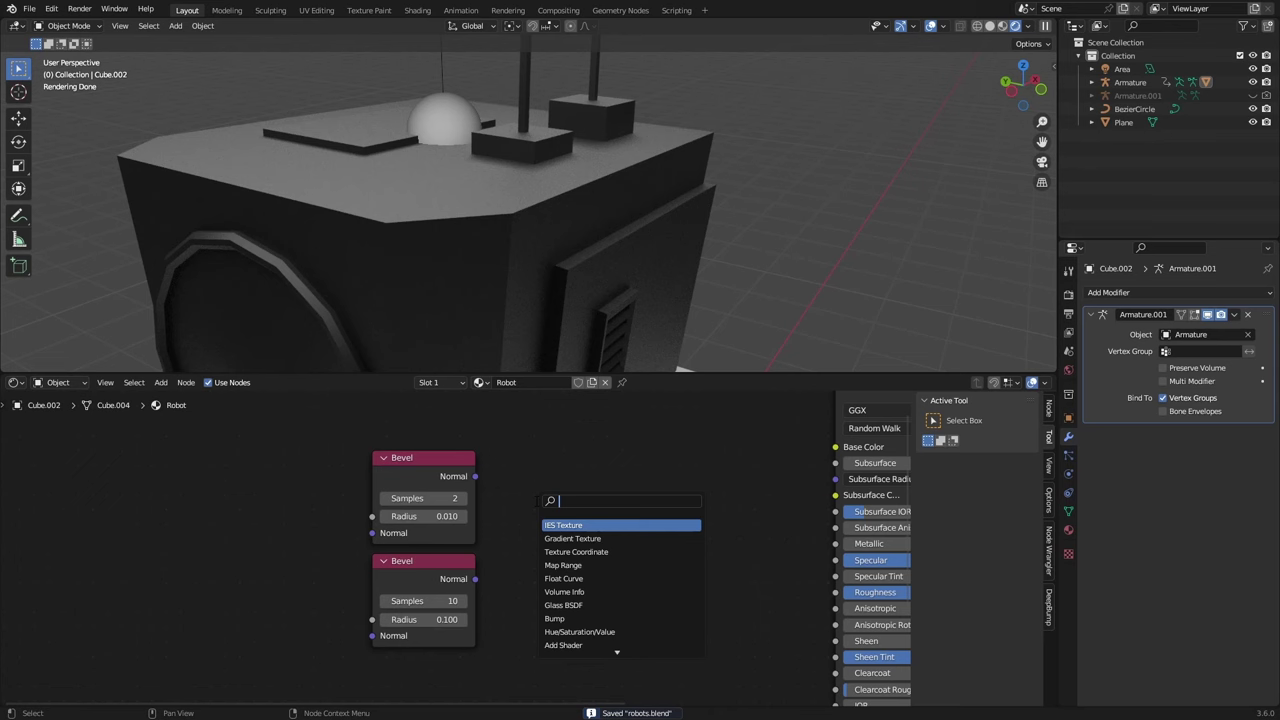
Add a Vector Math node set to Distance, feed it both Bevel normals, and preview its value on the robot
text(vect)
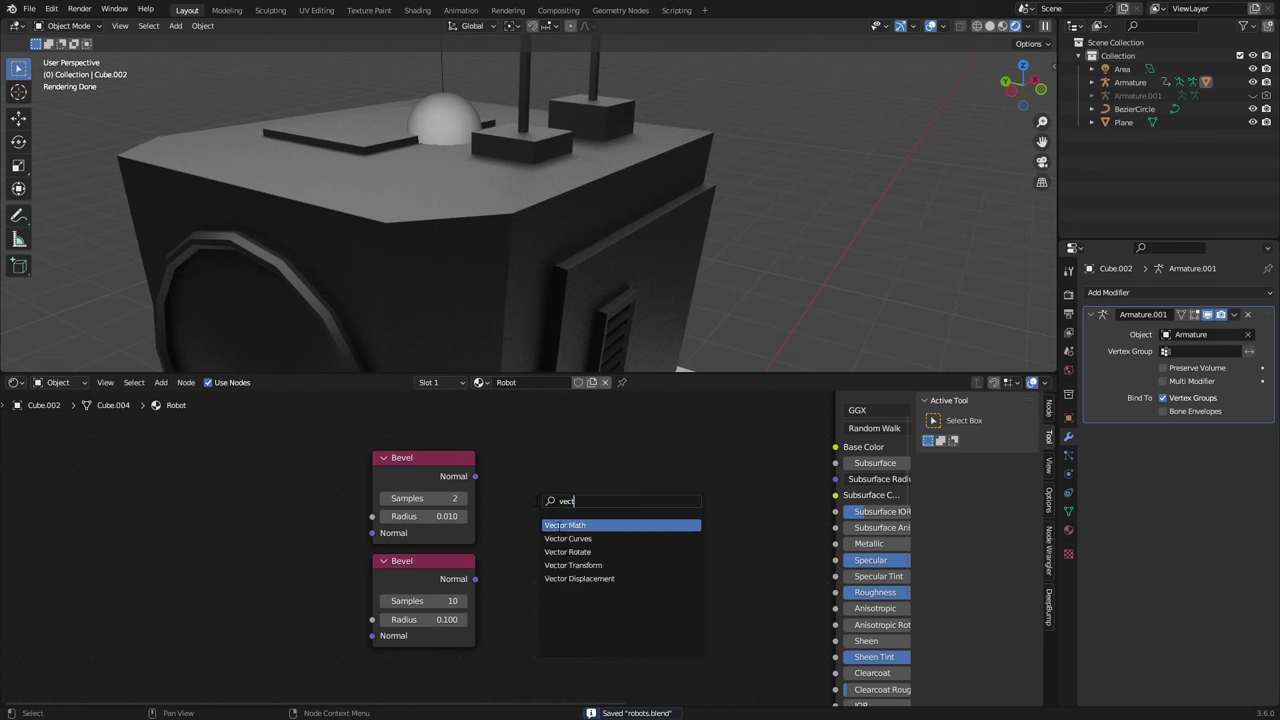
key(Return)
click(534, 505)
click(534, 499)
key(Escape)
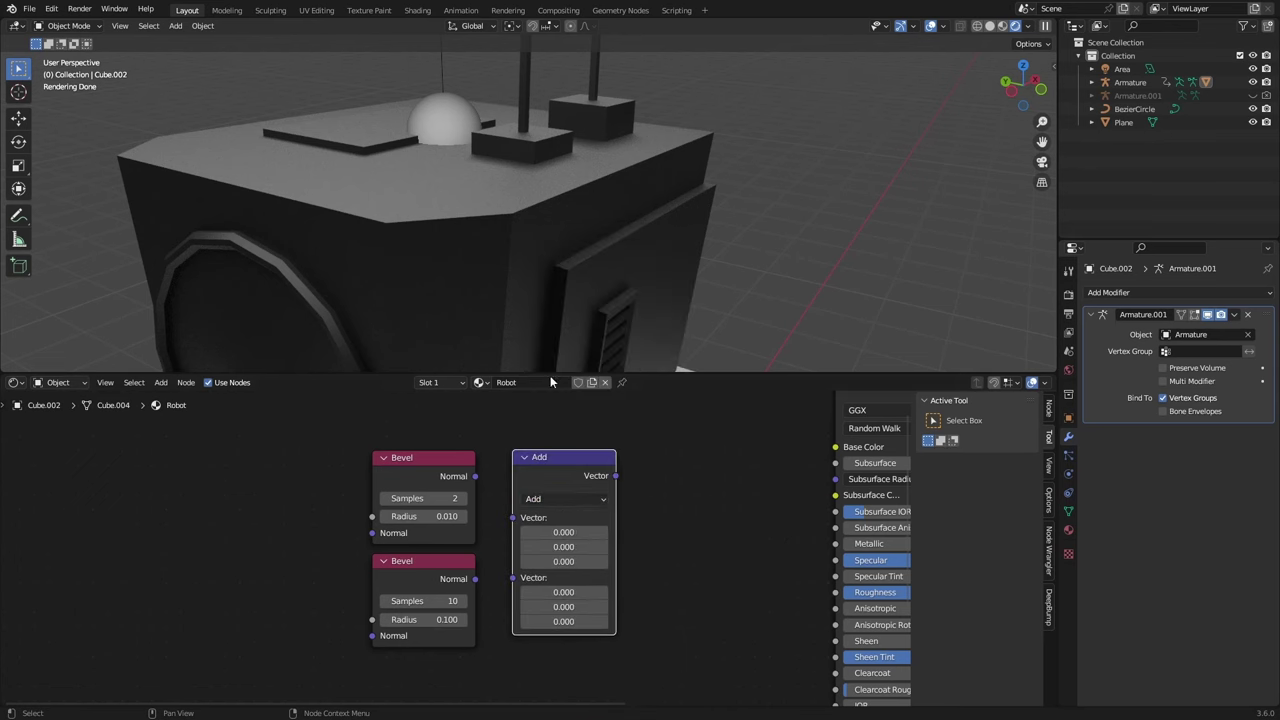
click(563, 499)
click(544, 287)
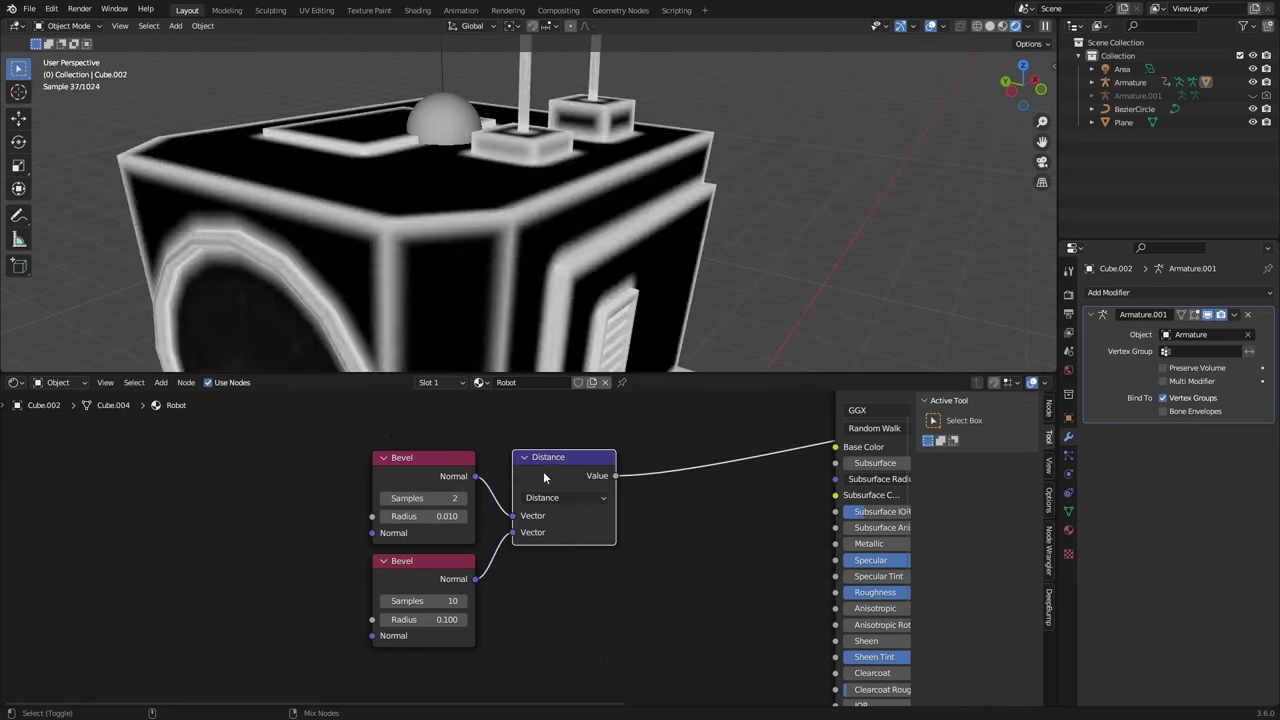
Set the 10-sample Bevel node's radius to 0.070 and check the edge mask around the robot's round front lens
scroll(614, 257, down, 5)
middle_drag(614, 257, 690, 215)
scroll(442, 668, up, 5)
middle_drag(443, 644, 479, 617)
mouse_move(470, 573)
shift+mouse_down()
mouse_move(400, 573)
mouse_move(500, 572)
mouse_move(450, 572)
shift+mouse_up()
scroll(580, 240, up, 5)
middle_drag(570, 232, 594, 267)
scroll(594, 267, down, 1)
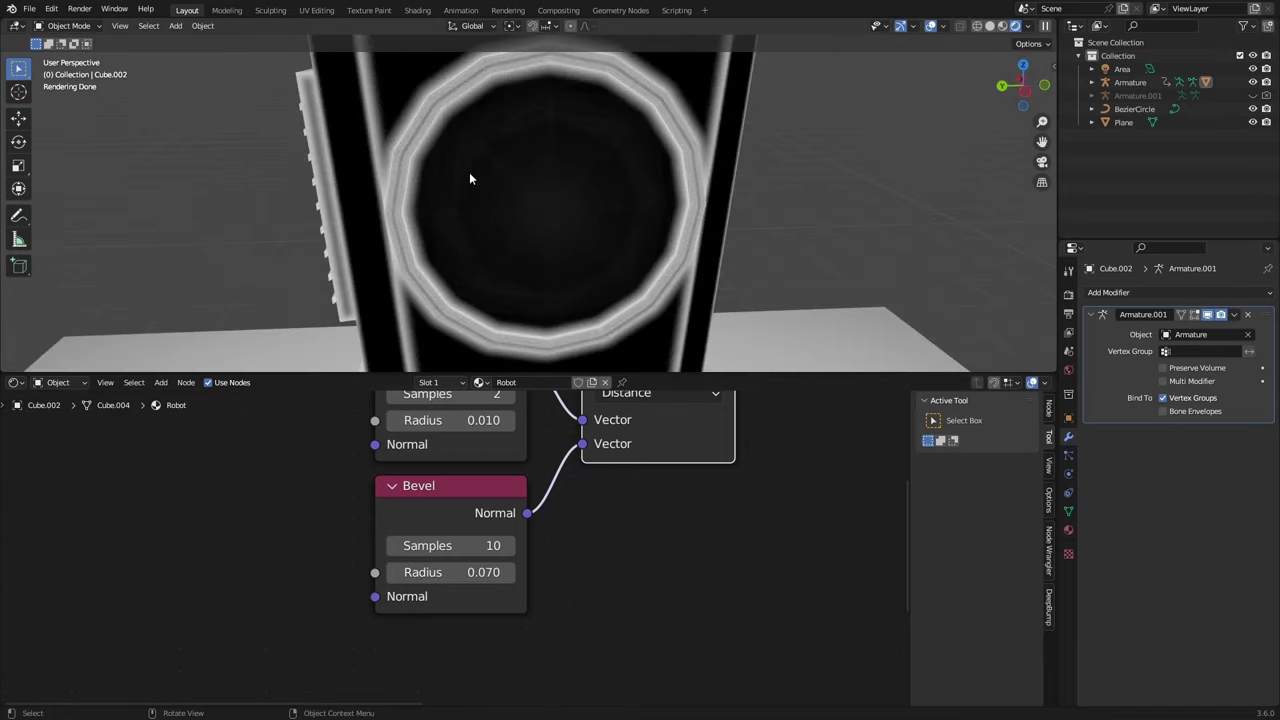
scroll(586, 266, up, 3)
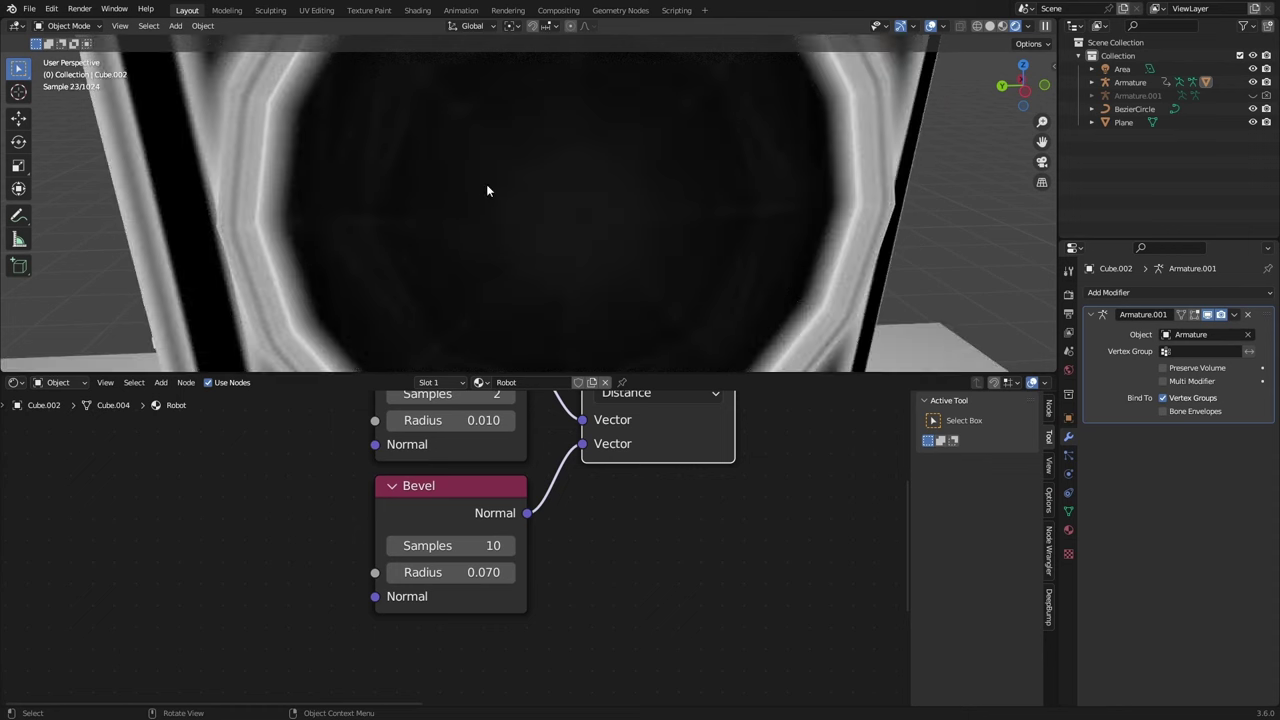
scroll(600, 220, down, 6)
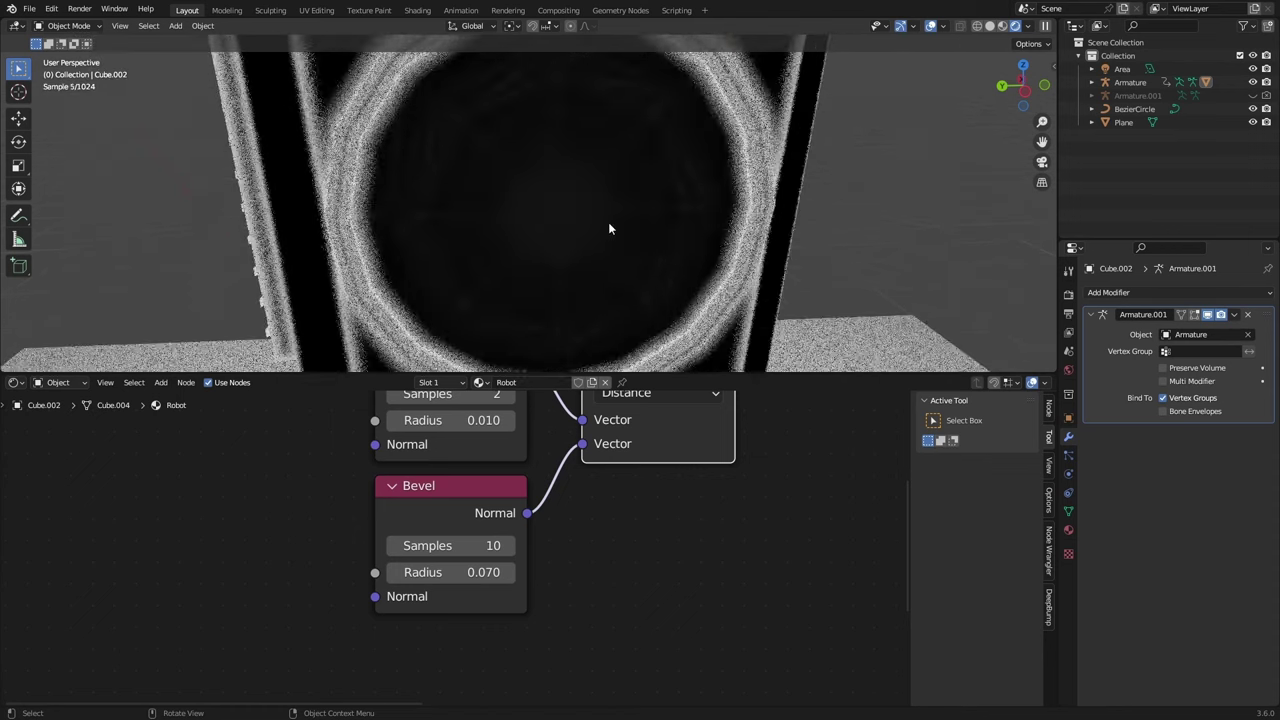
middle_drag(608, 222, 655, 222)
Insert a Color Ramp node on the Distance node's output link and position it beside the Distance node
middle_drag(596, 475, 475, 575)
scroll(688, 459, down, 1)
key(shift+a)
text(sc)
key(Down)
key(Down)
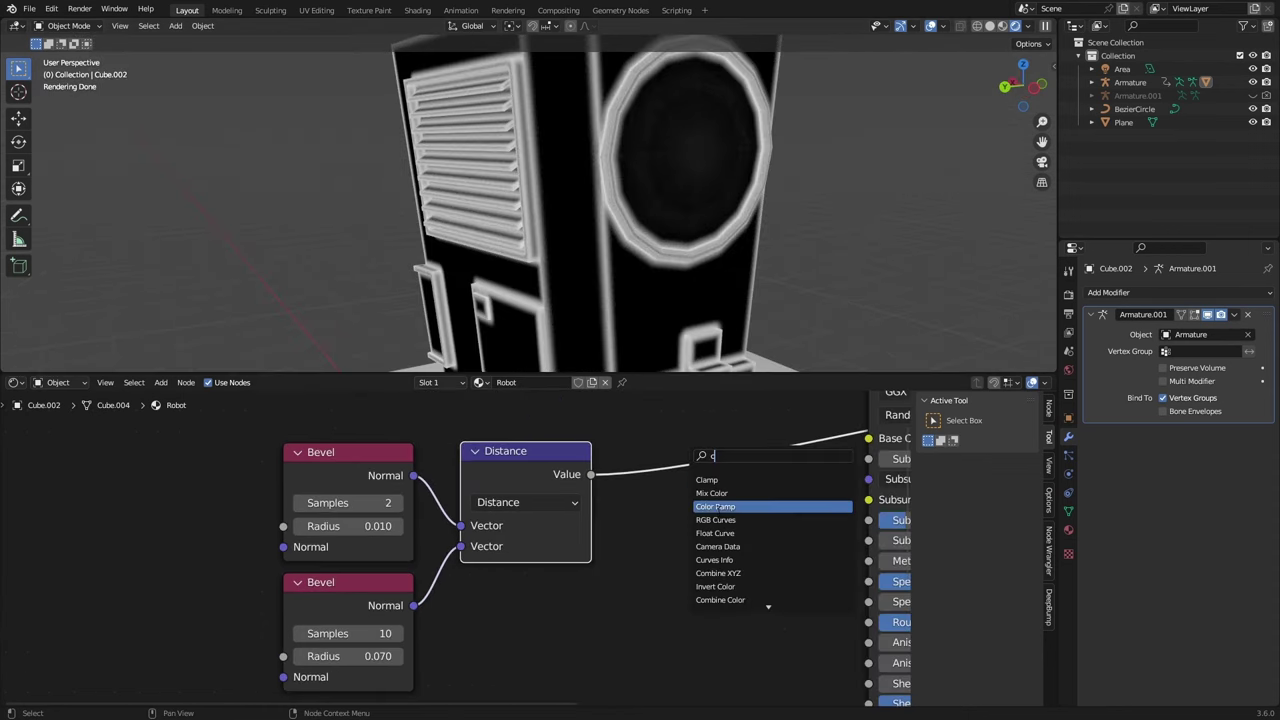
key(Return)
click(676, 474)
middle_drag(676, 474, 482, 487)
drag(560, 464, 513, 470)
click(512, 469)
Shift the Color Ramp's black stop slightly toward the white end and select the white stop
scroll(455, 547, up, 2)
mouse_move(430, 545)
mouse_down()
mouse_move(448, 545)
mouse_move(435, 543)
mouse_up()
click(717, 548)
Compare the edge mask on the robot's body and legs with the Color Ramp muted and active
middle_drag(735, 205, 538, 270)
scroll(660, 212, down, 4)
scroll(720, 280, up, 4)
scroll(720, 280, down, 3)
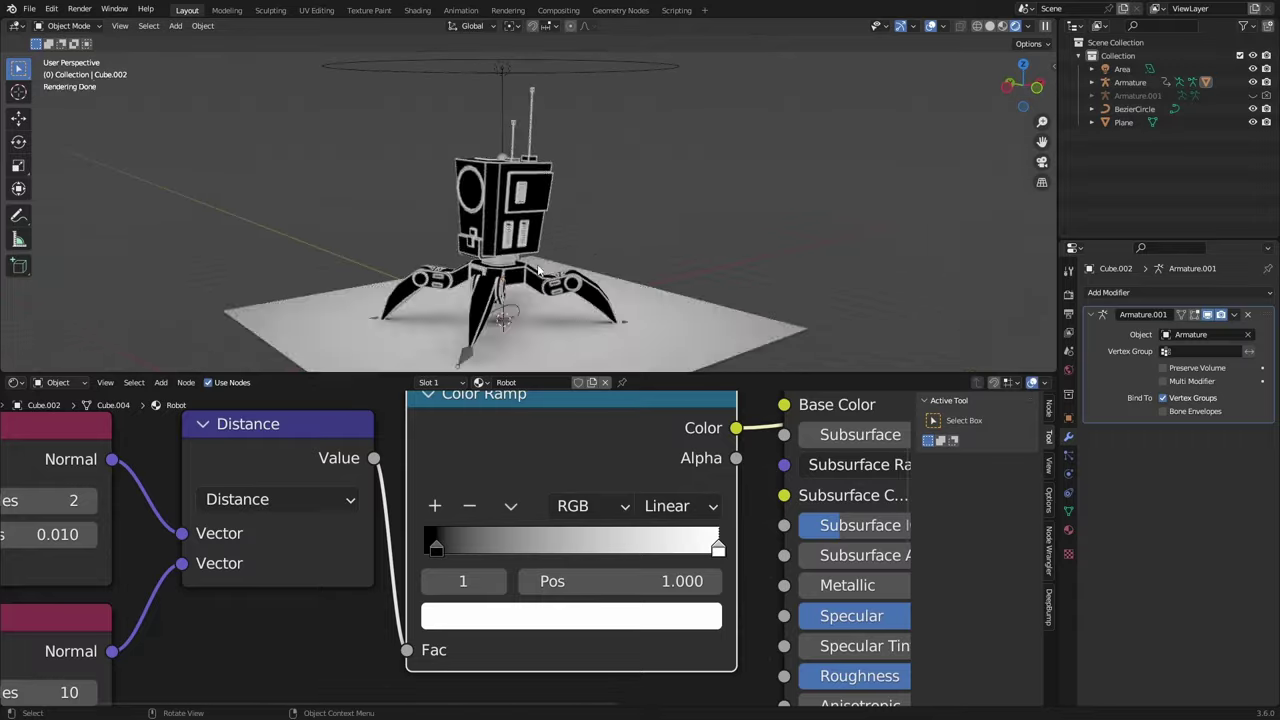
scroll(538, 270, up, 8)
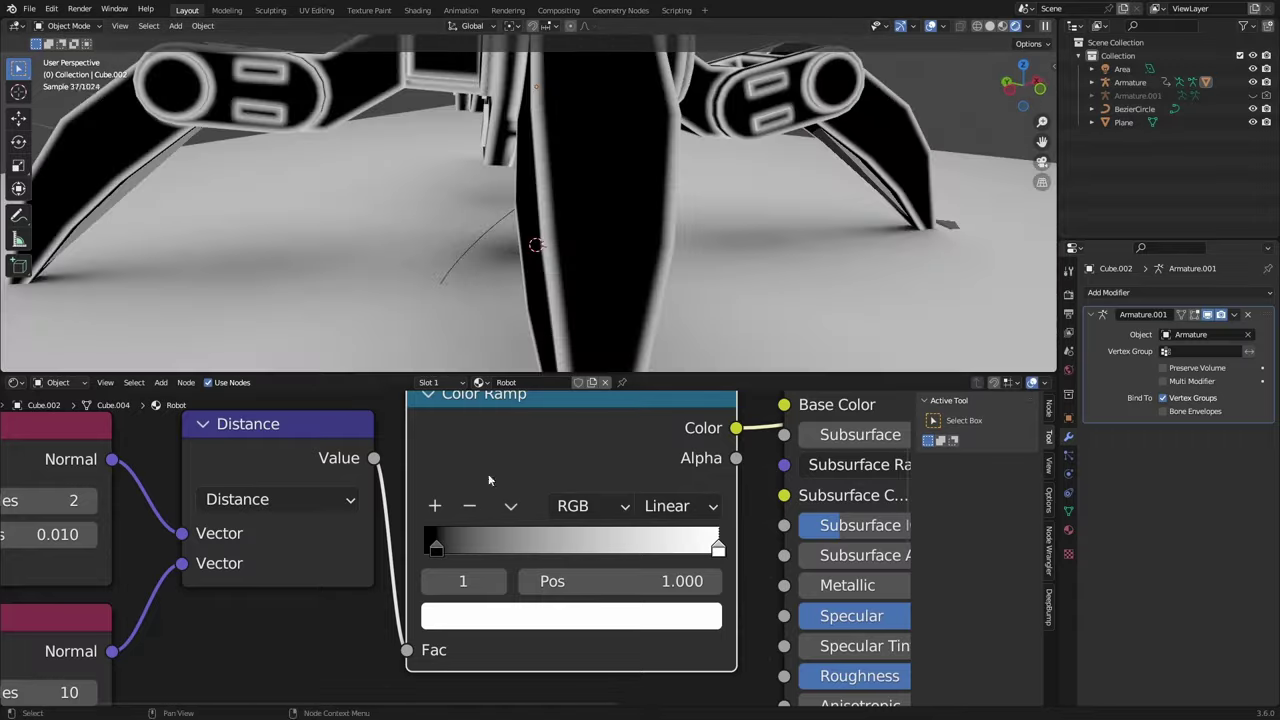
key(m)
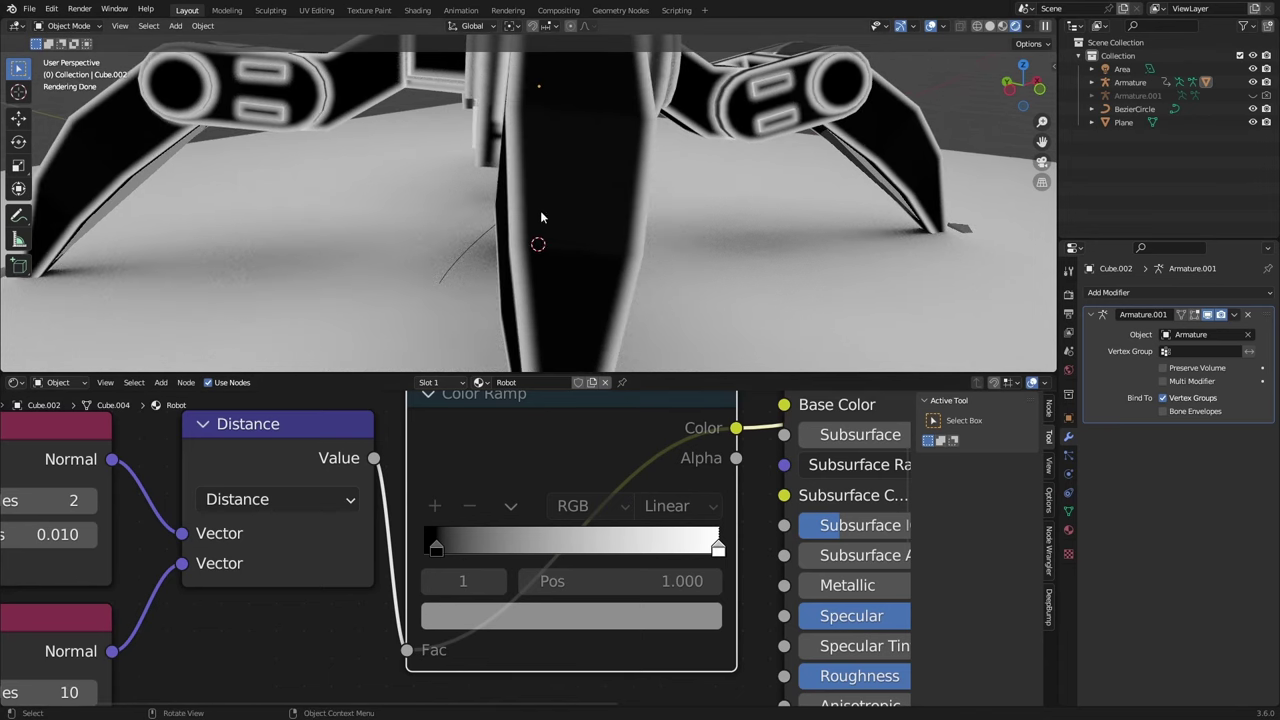
mouse_move(771, 156)
middle_down()
mouse_move(782, 134)
mouse_move(811, 134)
mouse_move(772, 155)
middle_up()
scroll(771, 156, up, 3)
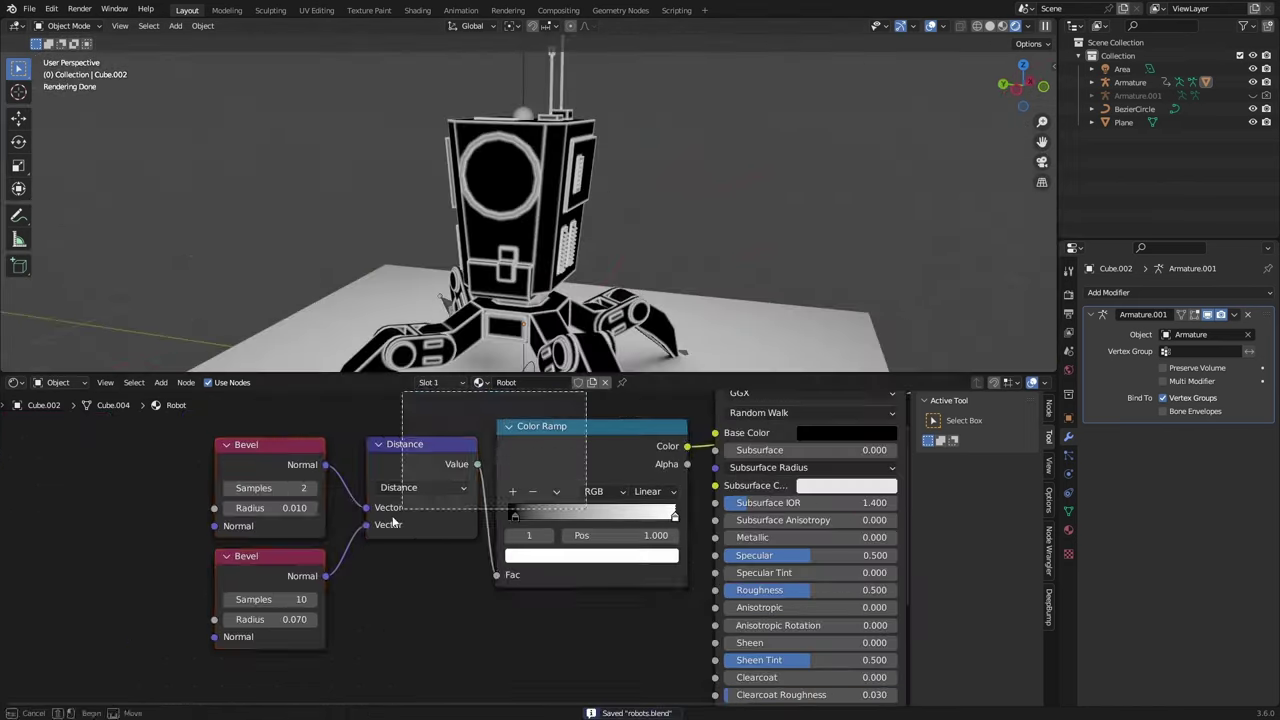
Move the Bevel, Distance and Color Ramp nodes away from the Principled BSDF and combine them into a node group
drag(393, 516, 168, 678)
key(g)
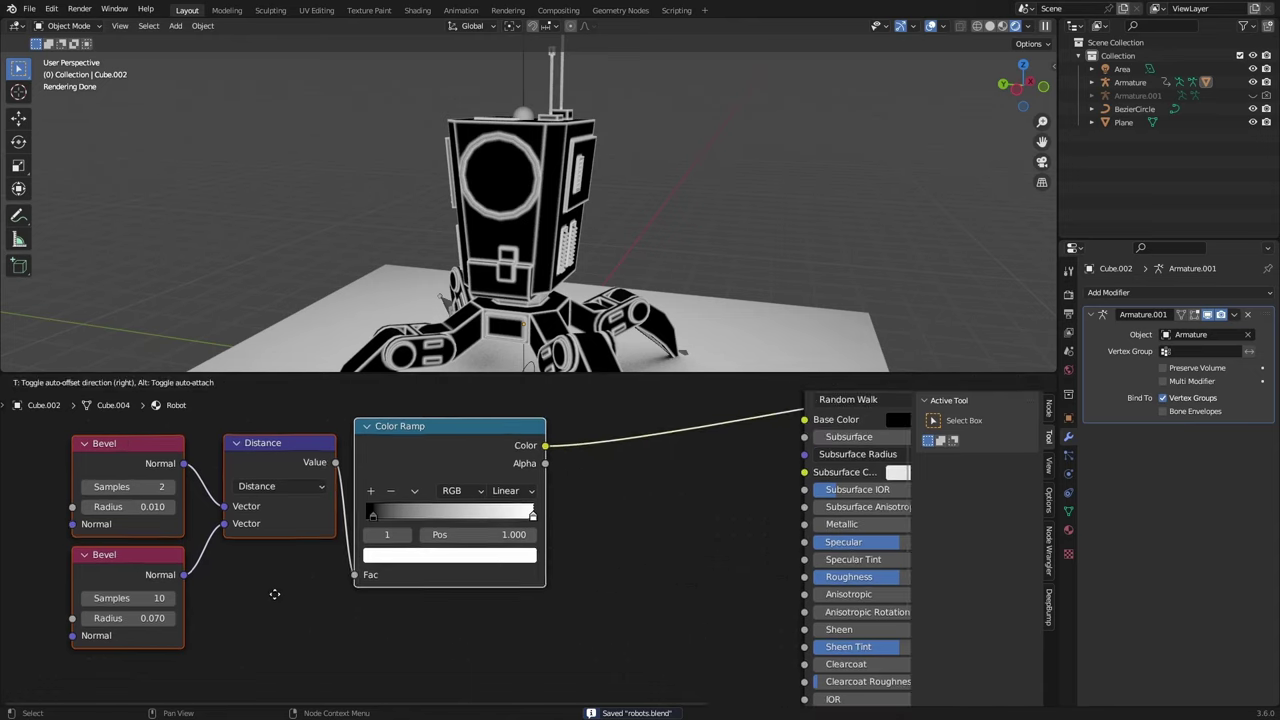
click(269, 594)
middle_drag(481, 641, 623, 648)
key(ctrl+g)
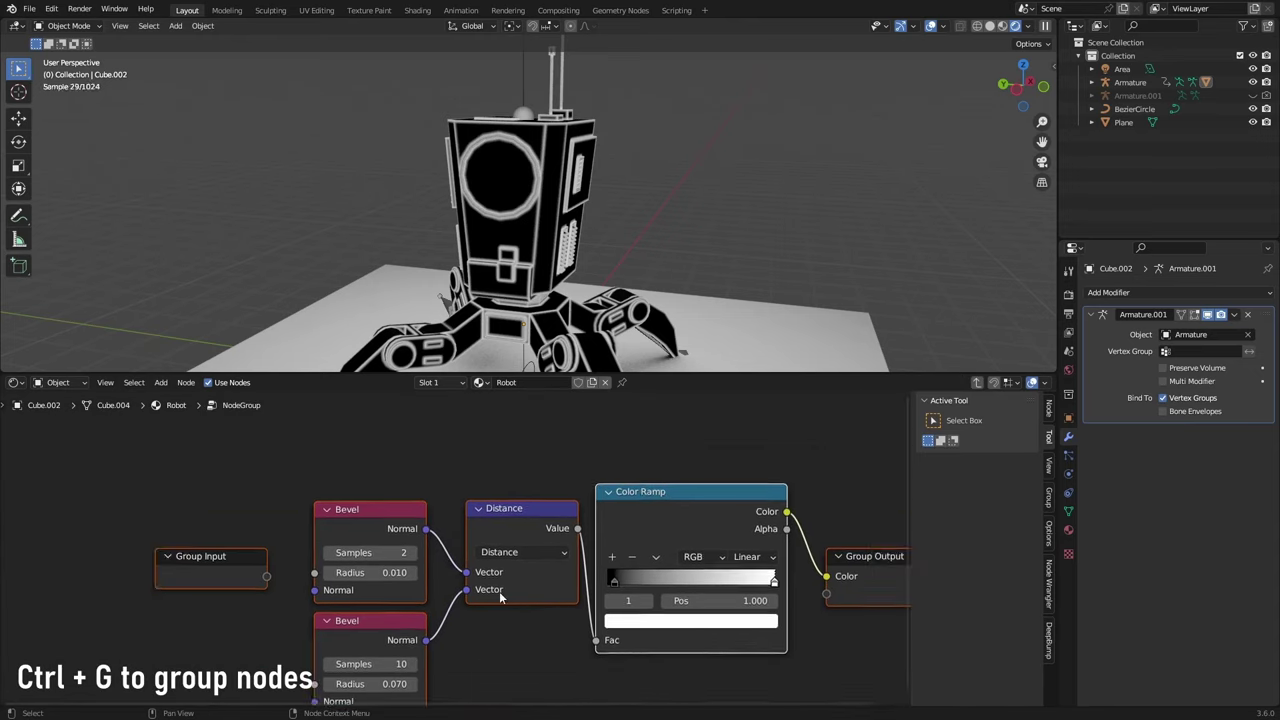
Expose the 10-sample Bevel node's radius as a group input, return to the material, and name the group Edge
drag(351, 647, 304, 540)
key(Tab)
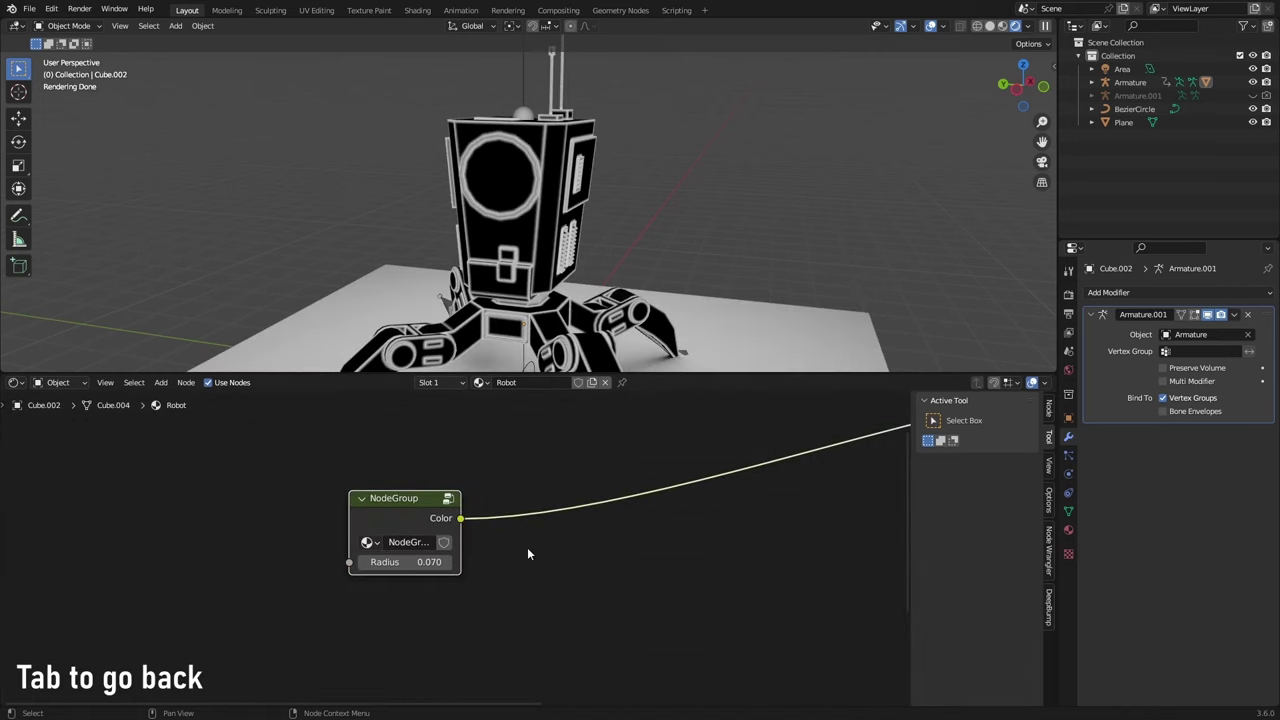
key(ctrl+s)
text(Edge)
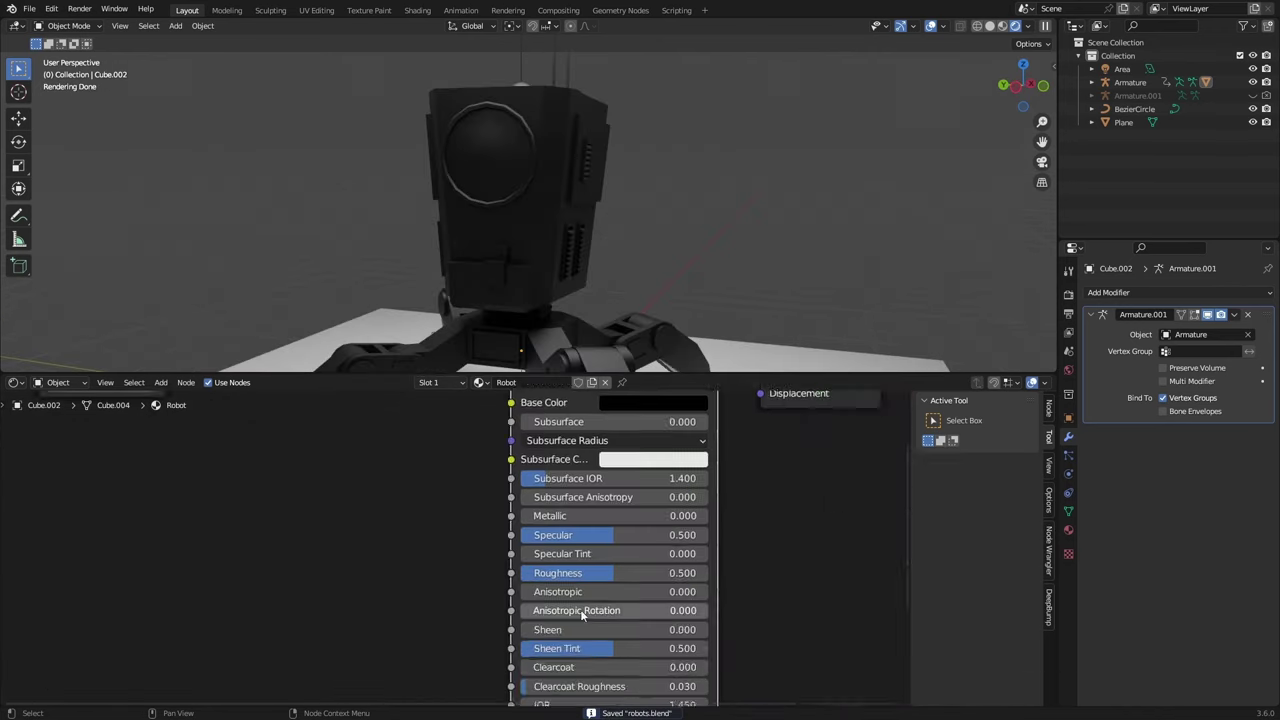
Switch the material output back to the Principled BSDF and save the file
middle_drag(377, 528, 475, 611)
middle_drag(702, 546, 569, 620)
drag(505, 488, 429, 487)
key(ctrl+s)
Set the Principled BSDF's Metallic value to 0.7
middle_drag(521, 567, 655, 425)
scroll(606, 471, up, 5)
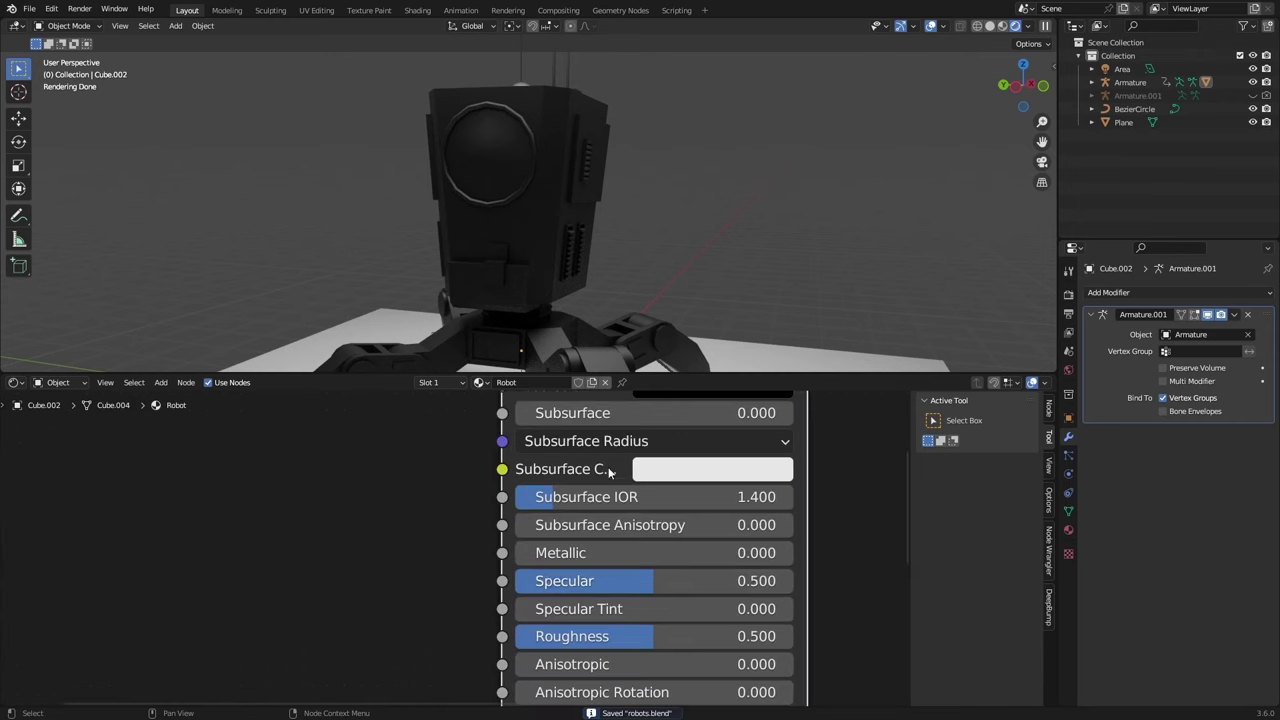
scroll(650, 578, down, 1)
drag(587, 556, 672, 553)
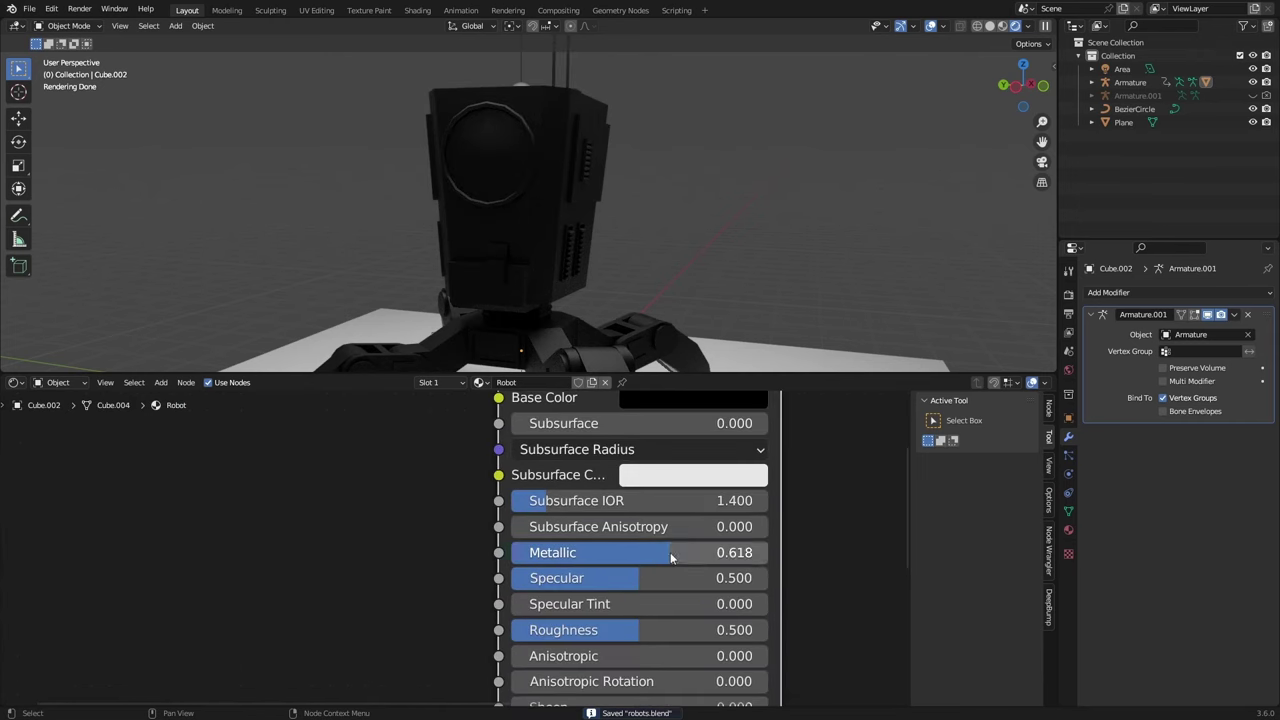
click(673, 541)
text(.7)
key(Return)
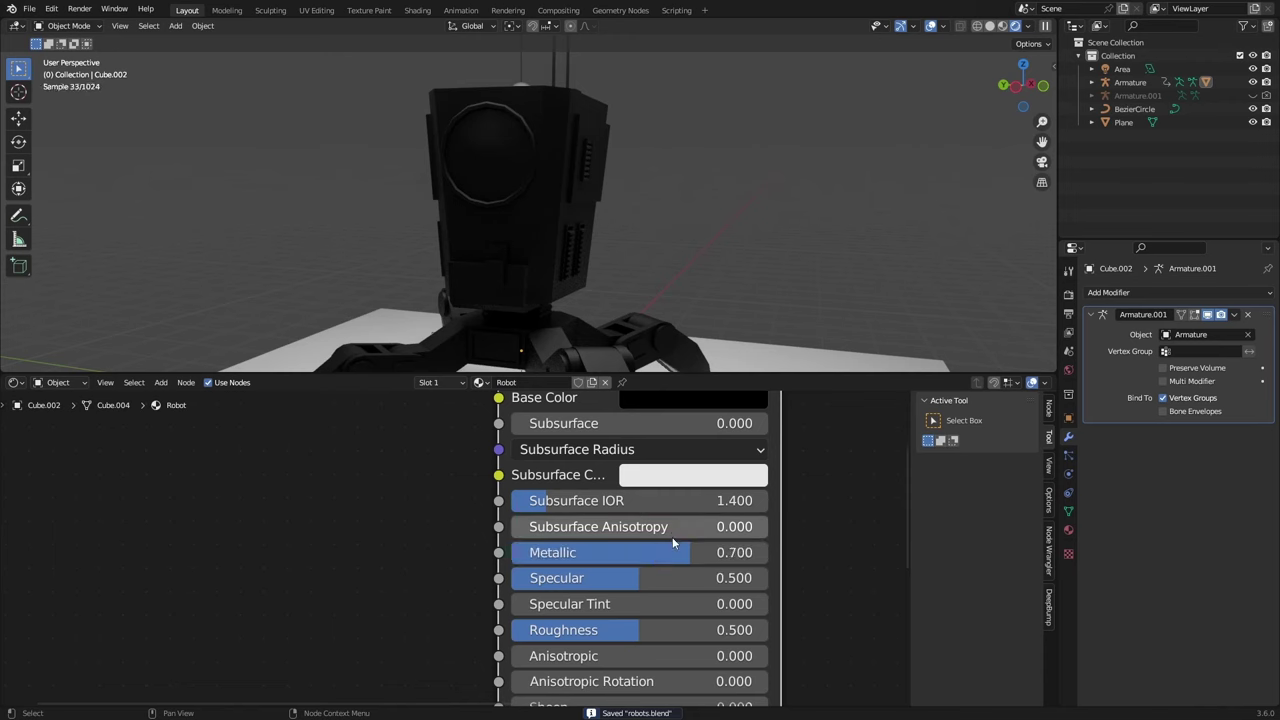
Try a Roughness of 0.2 on the Principled BSDF, restore it to 0.5, and save the file
click(603, 630)
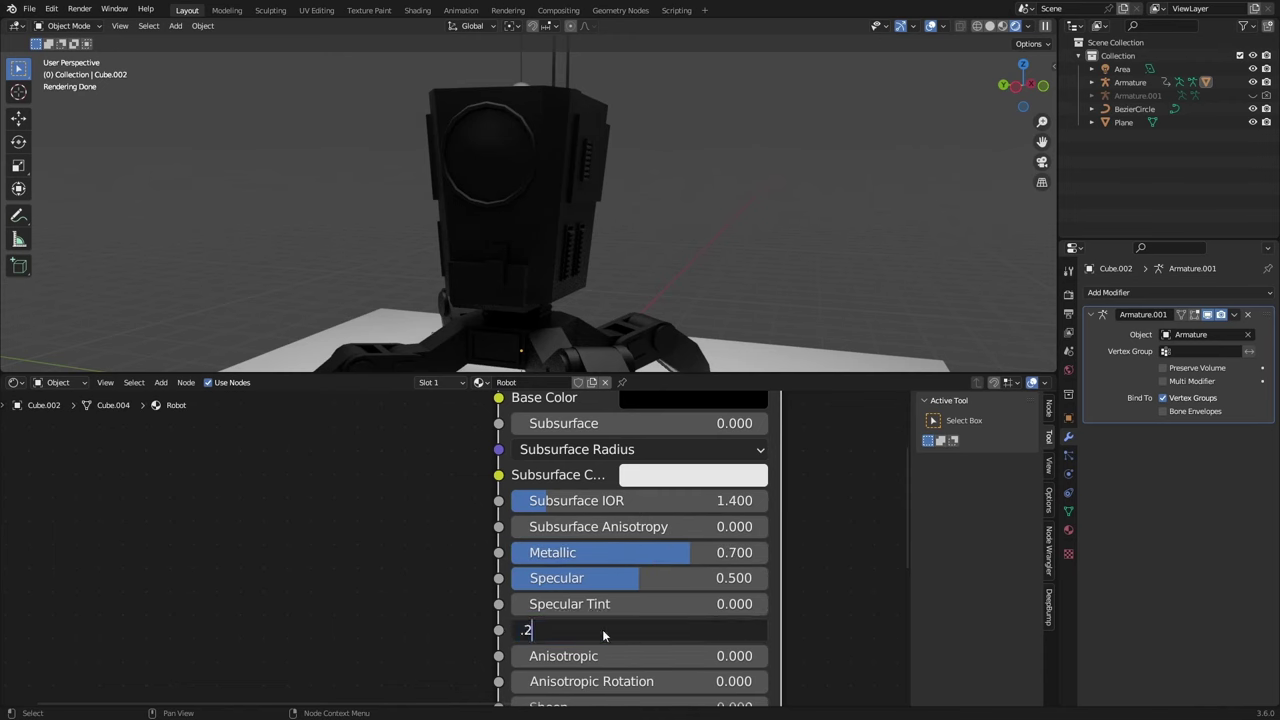
text(.2)
key(Return)
middle_drag(752, 307, 611, 190)
drag(606, 629, 639, 629)
key(ctrl+s)
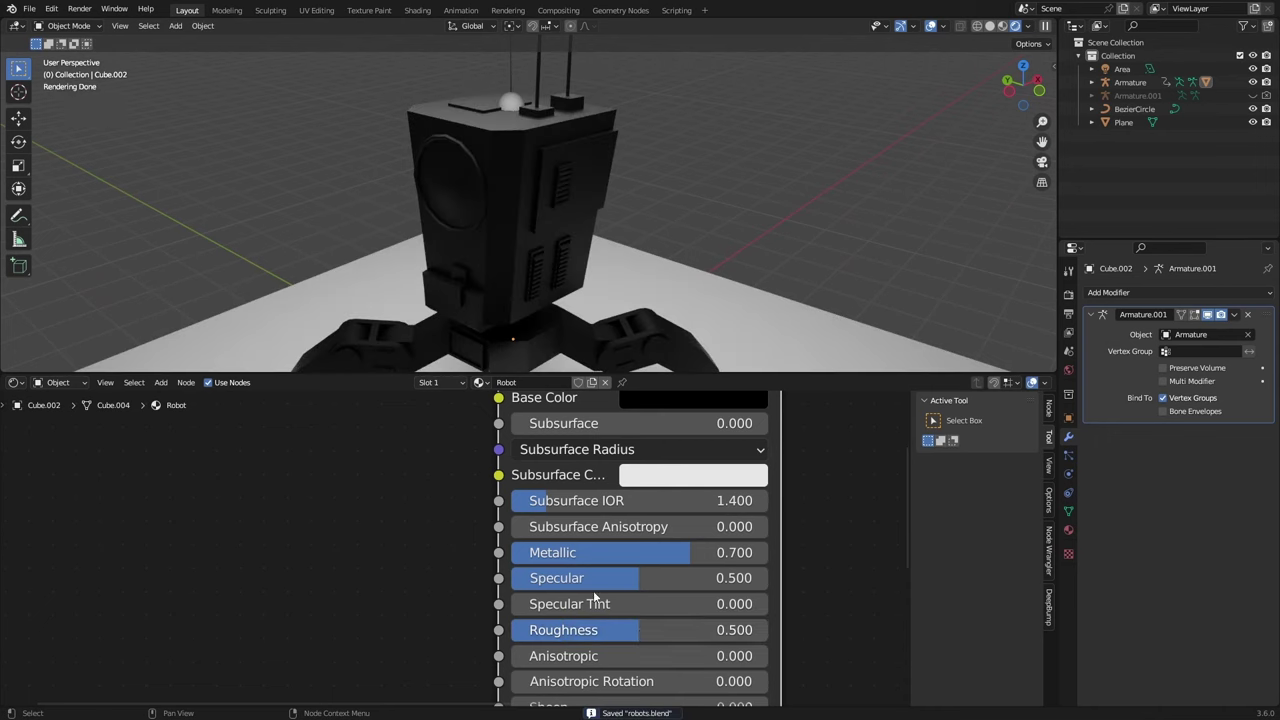
Set the Principled BSDF's Roughness to 0.7 and its Base Color to a muted teal green, hex 7FB3A7
click(646, 629)
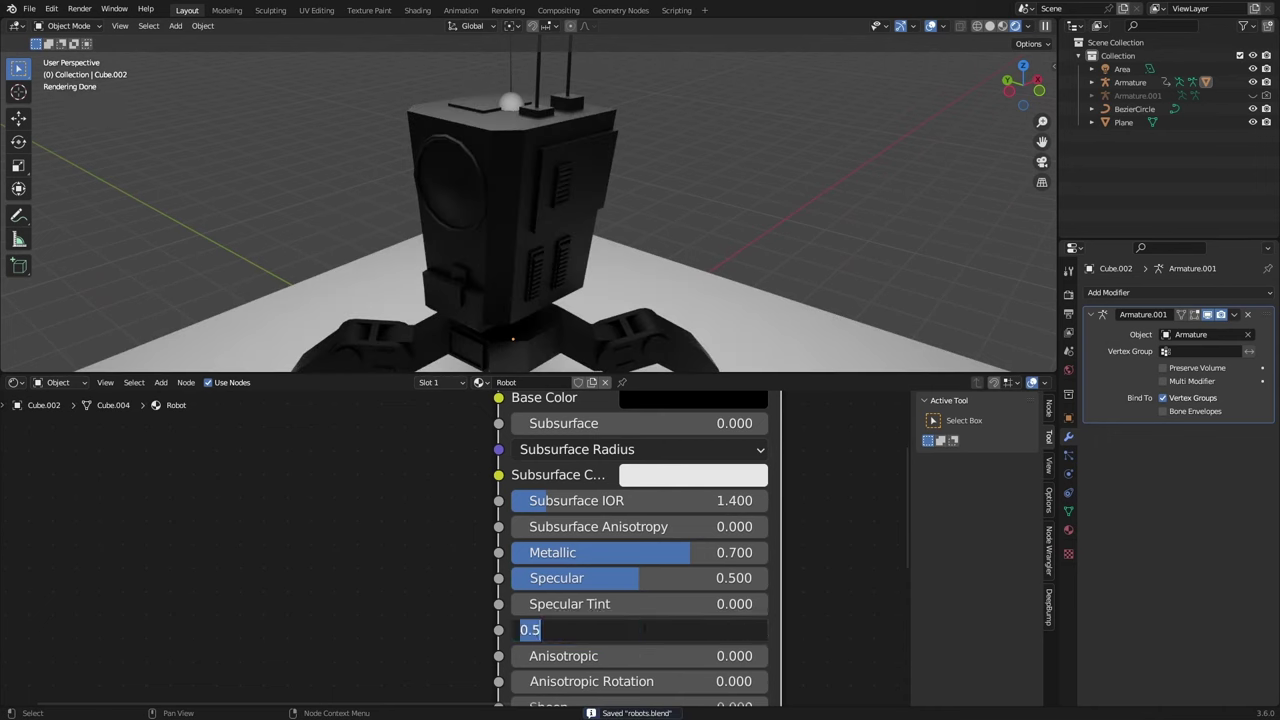
text(.)
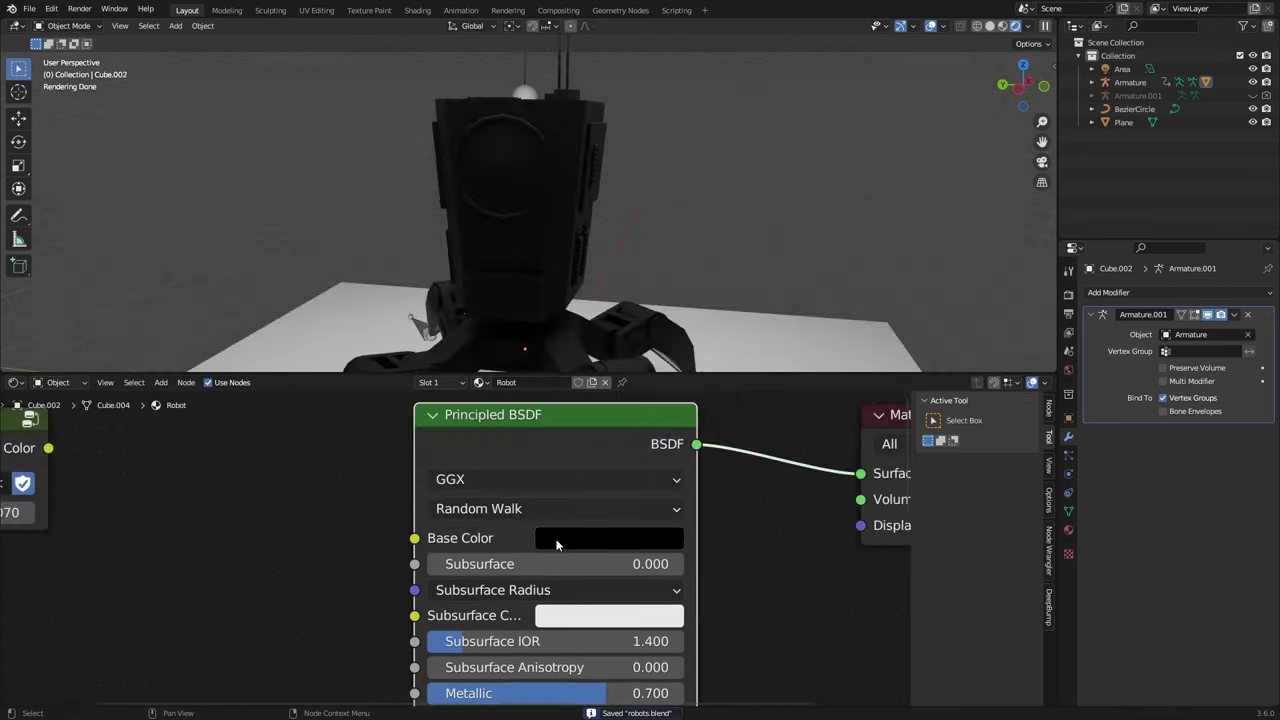
click(559, 541)
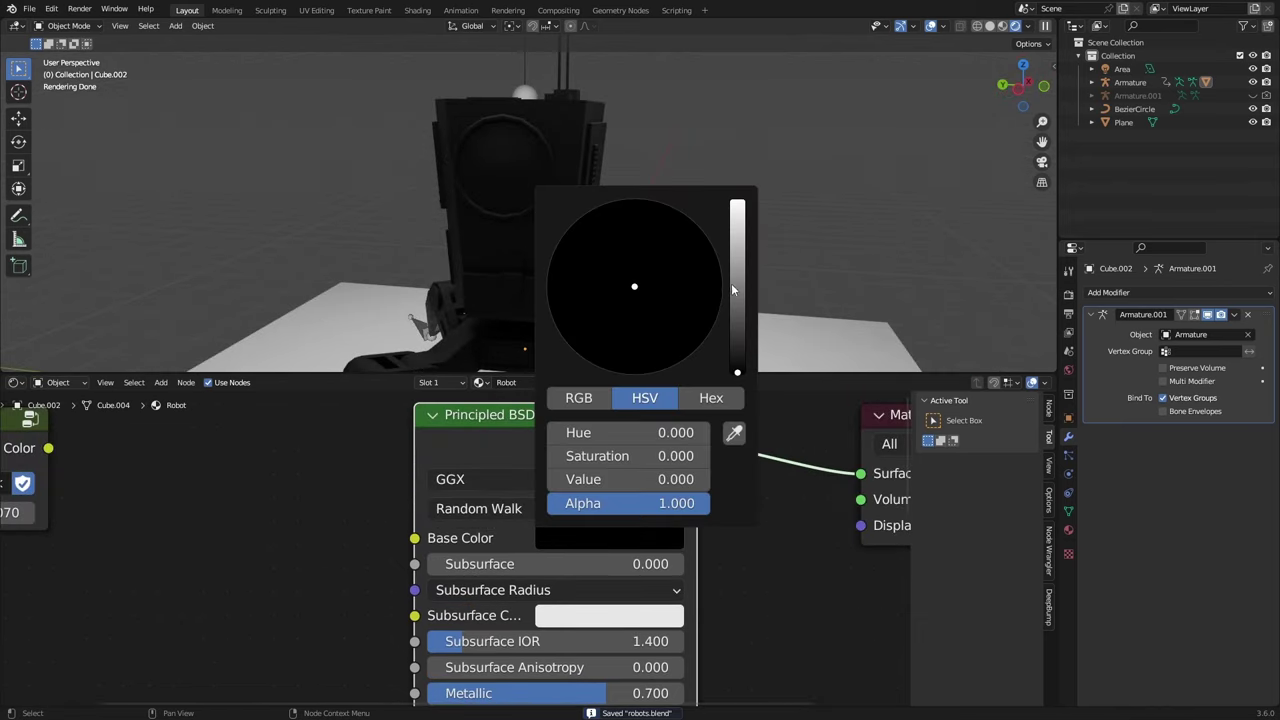
drag(733, 283, 735, 200)
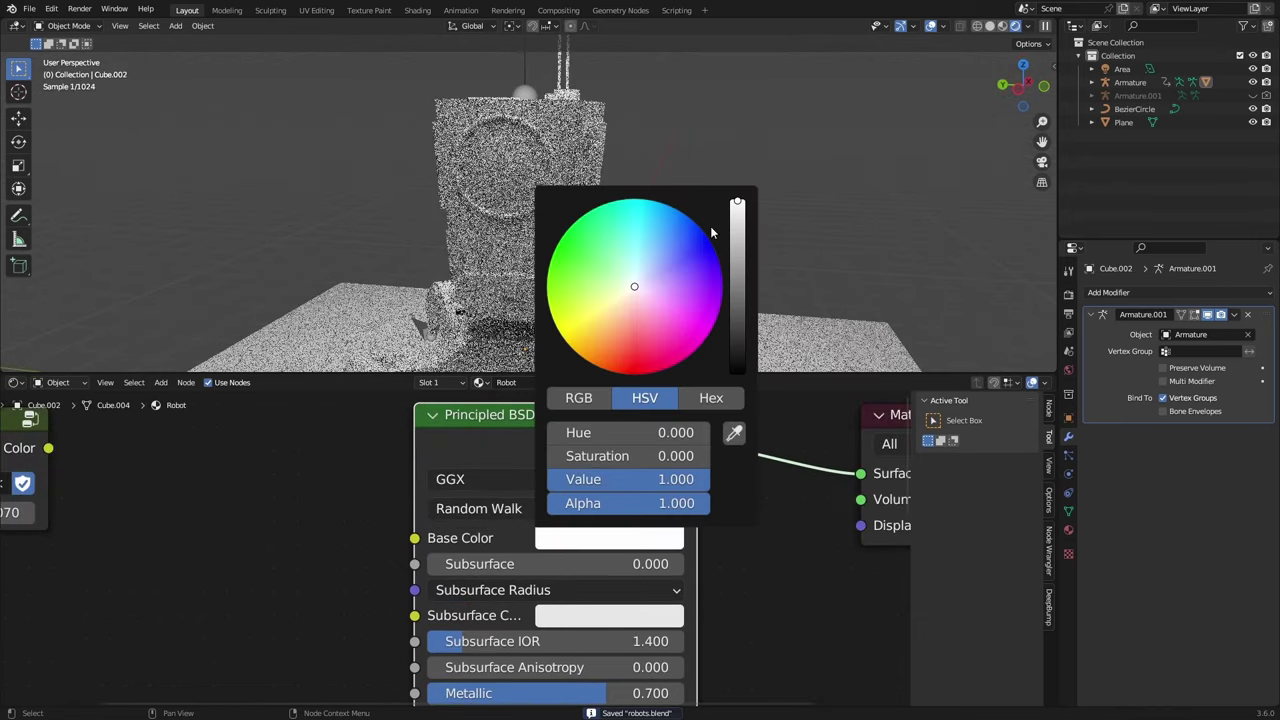
mouse_move(648, 305)
mouse_down()
mouse_move(677, 348)
mouse_move(666, 354)
mouse_move(650, 309)
mouse_move(626, 310)
mouse_move(610, 286)
mouse_move(623, 261)
mouse_move(595, 253)
mouse_move(611, 273)
mouse_move(601, 263)
mouse_up()
drag(733, 267, 737, 276)
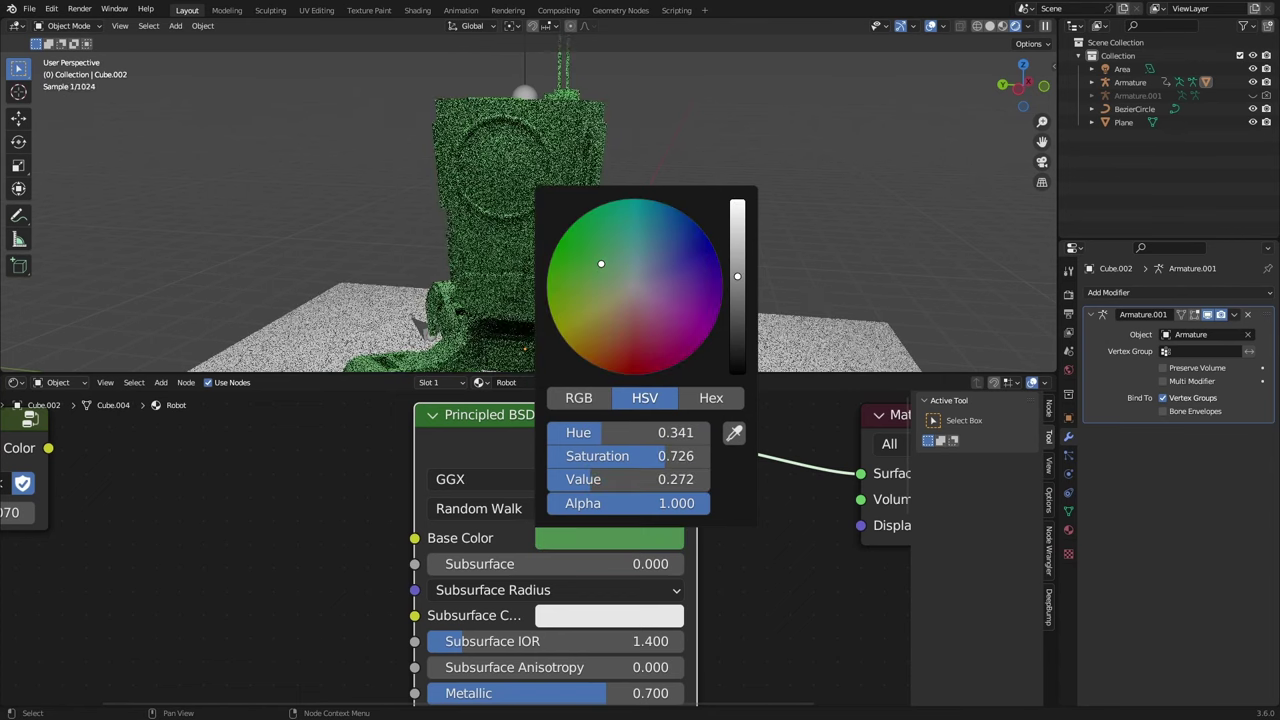
click(613, 267)
drag(613, 267, 628, 259)
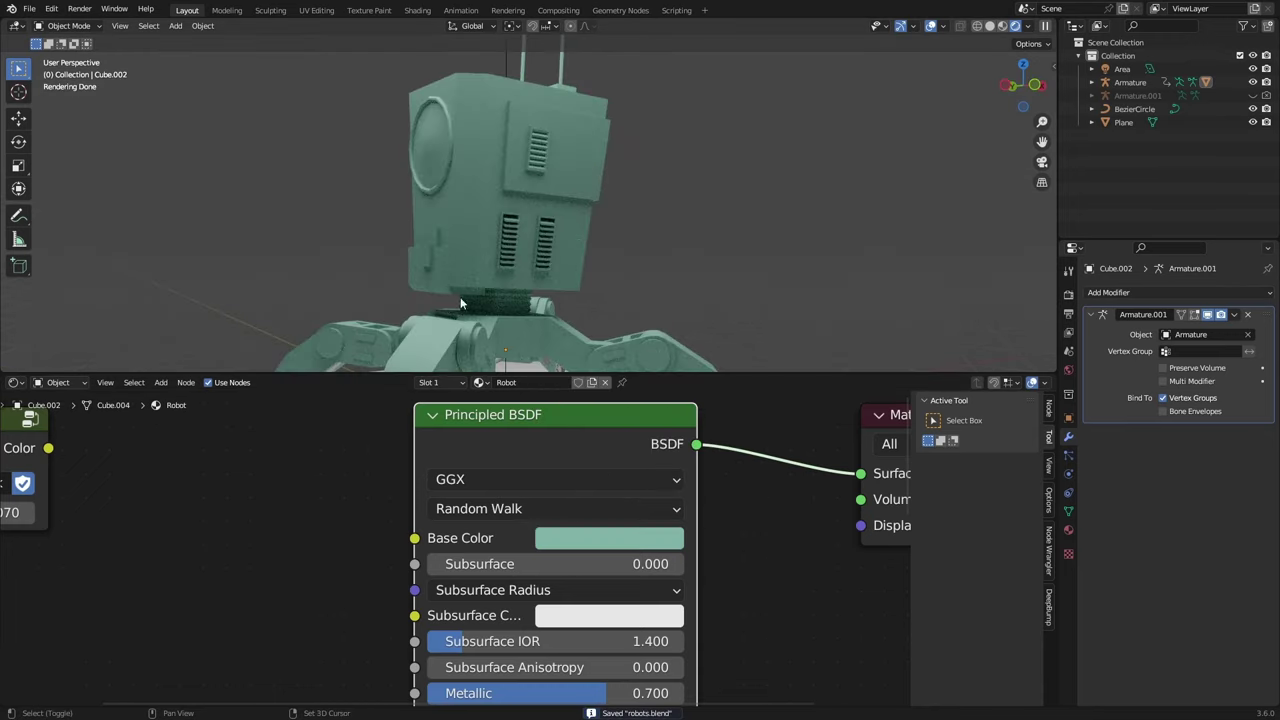
Check the Base Color's hex and RGB values, and return the colour readout to HSV
mouse_move(632, 200)
shift+middle_down()
mouse_move(632, 105)
mouse_move(645, 148)
mouse_move(542, 295)
mouse_move(597, 199)
shift+middle_up()
click(606, 535)
click(710, 398)
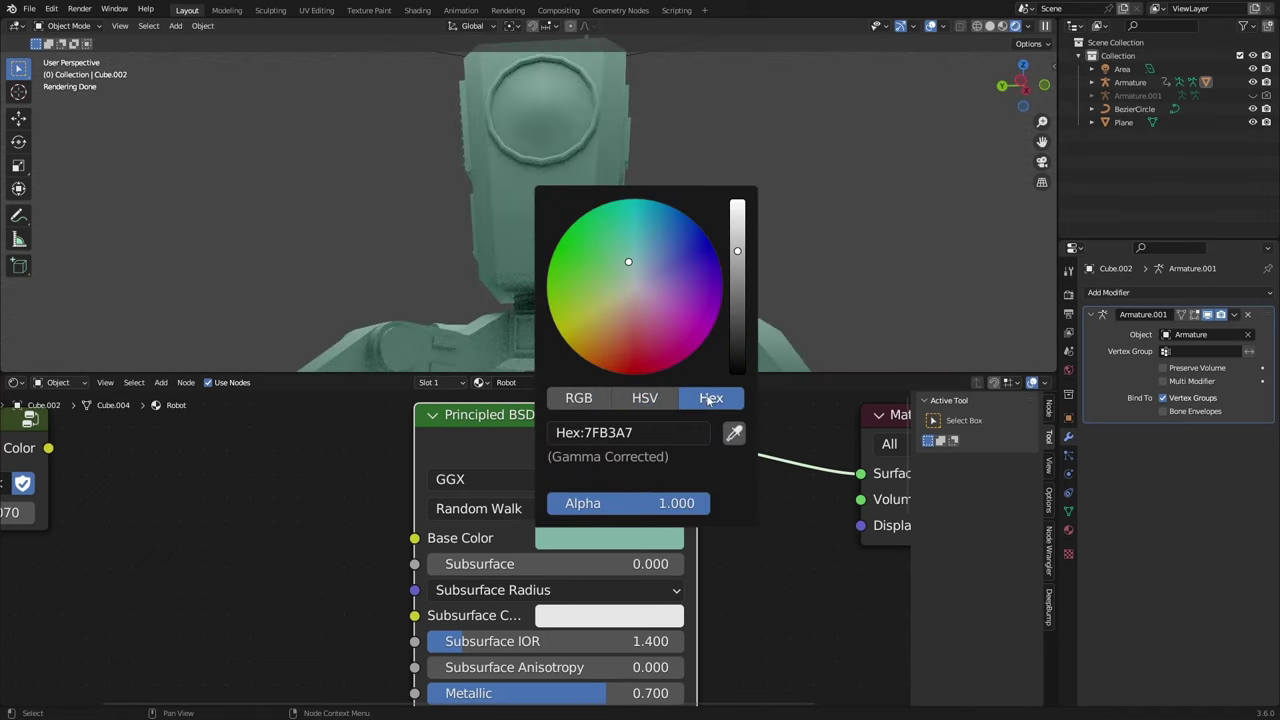
click(578, 398)
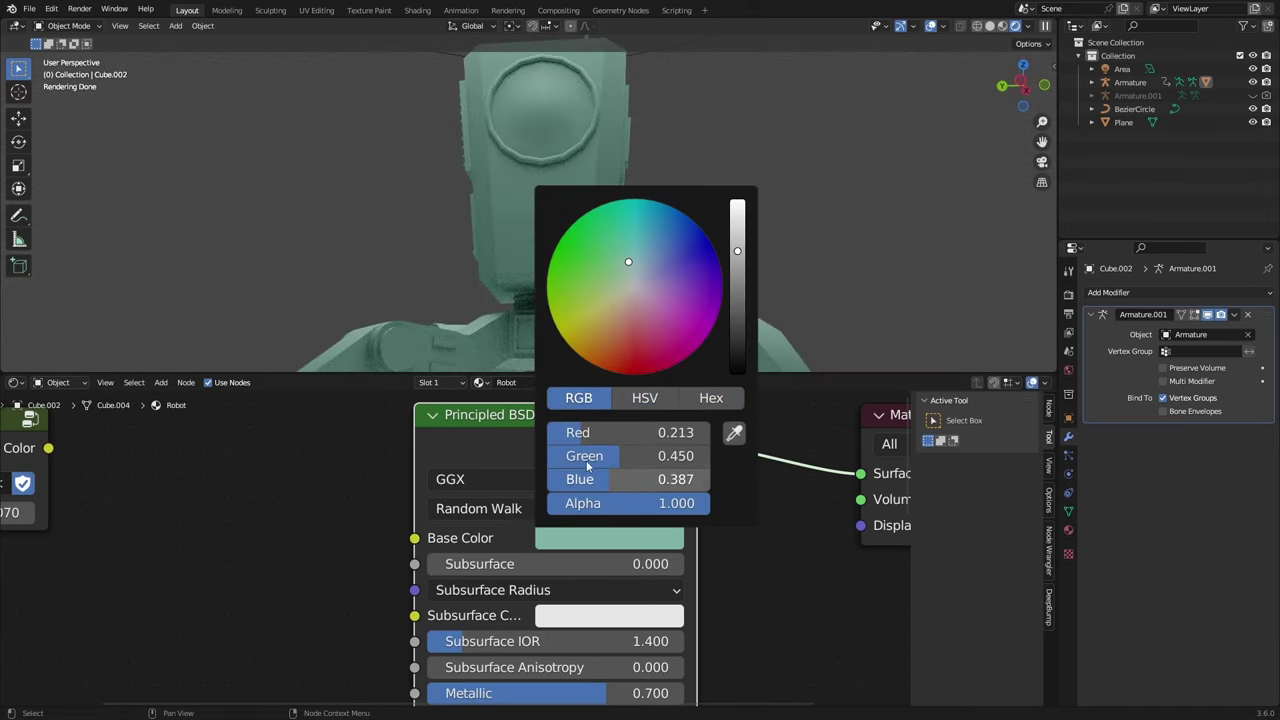
click(644, 398)
click(726, 532)
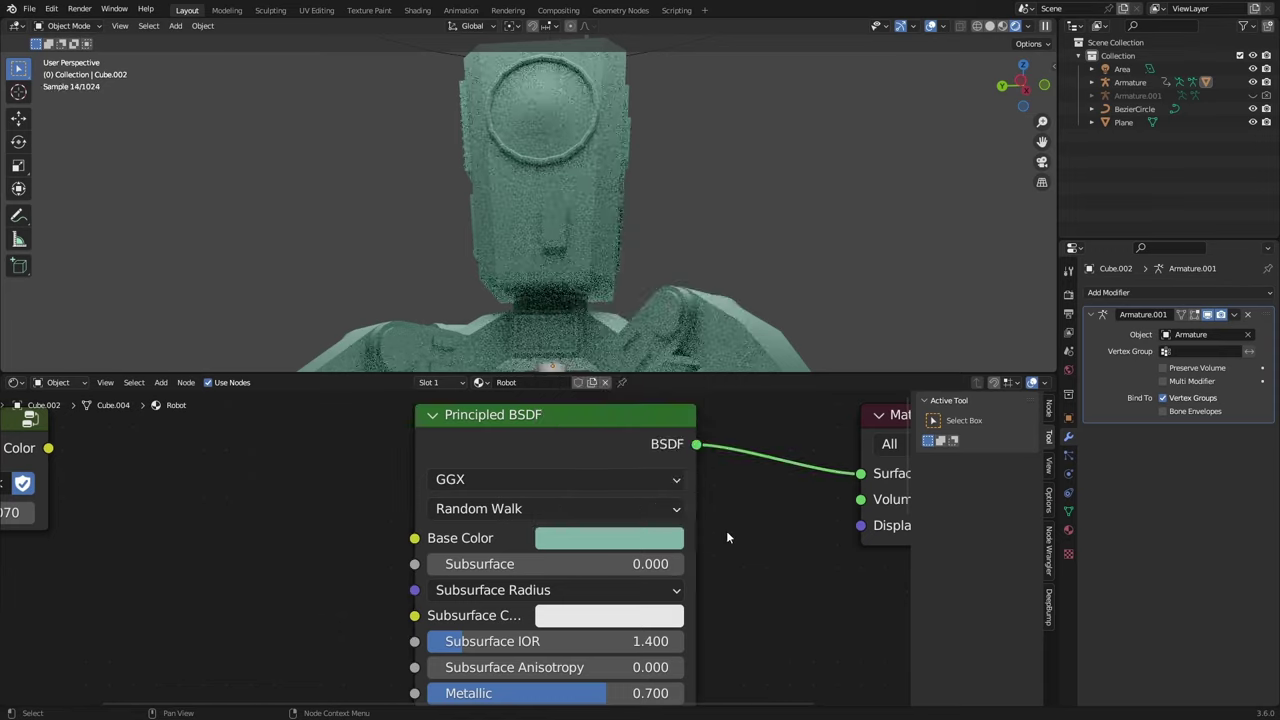
Save the file and move the Edge mask group farther from the Principled BSDF
key(ctrl+s)
scroll(694, 260, down, 4)
middle_drag(692, 262, 603, 293)
middle_drag(603, 293, 686, 286)
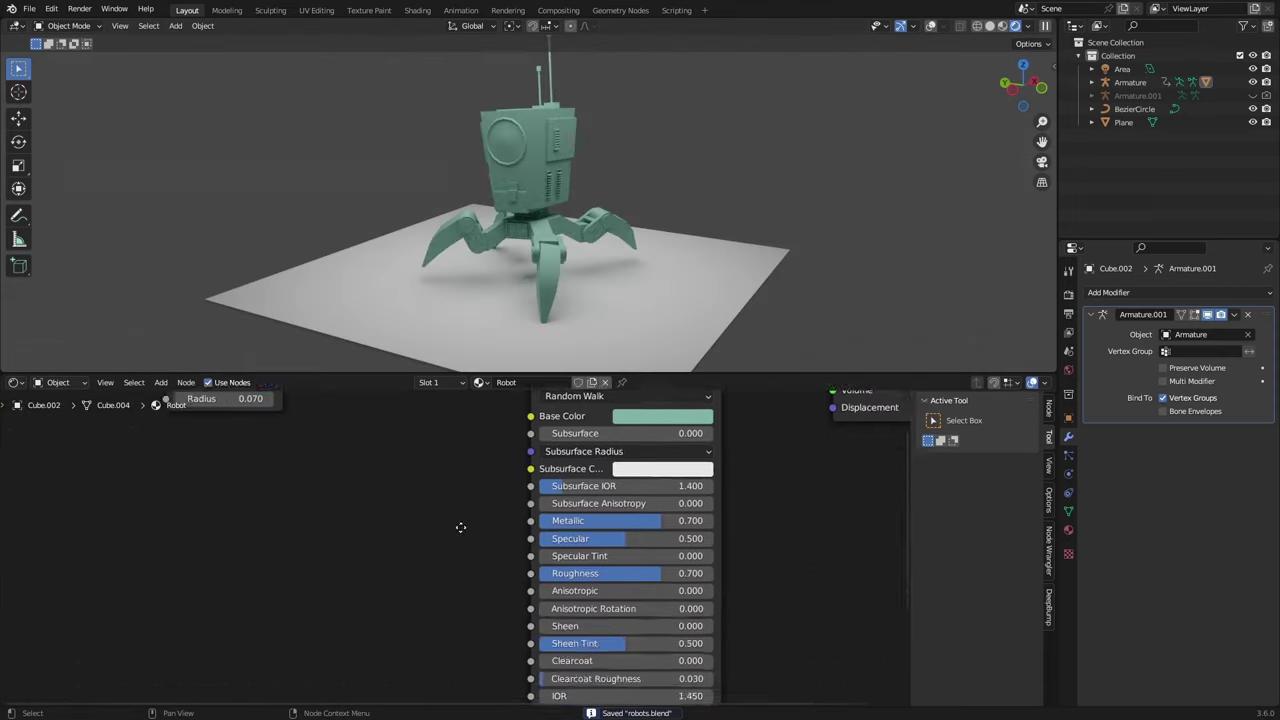
middle_drag(460, 526, 458, 618)
drag(218, 438, 129, 440)
middle_drag(247, 504, 378, 506)
middle_drag(686, 632, 656, 616)
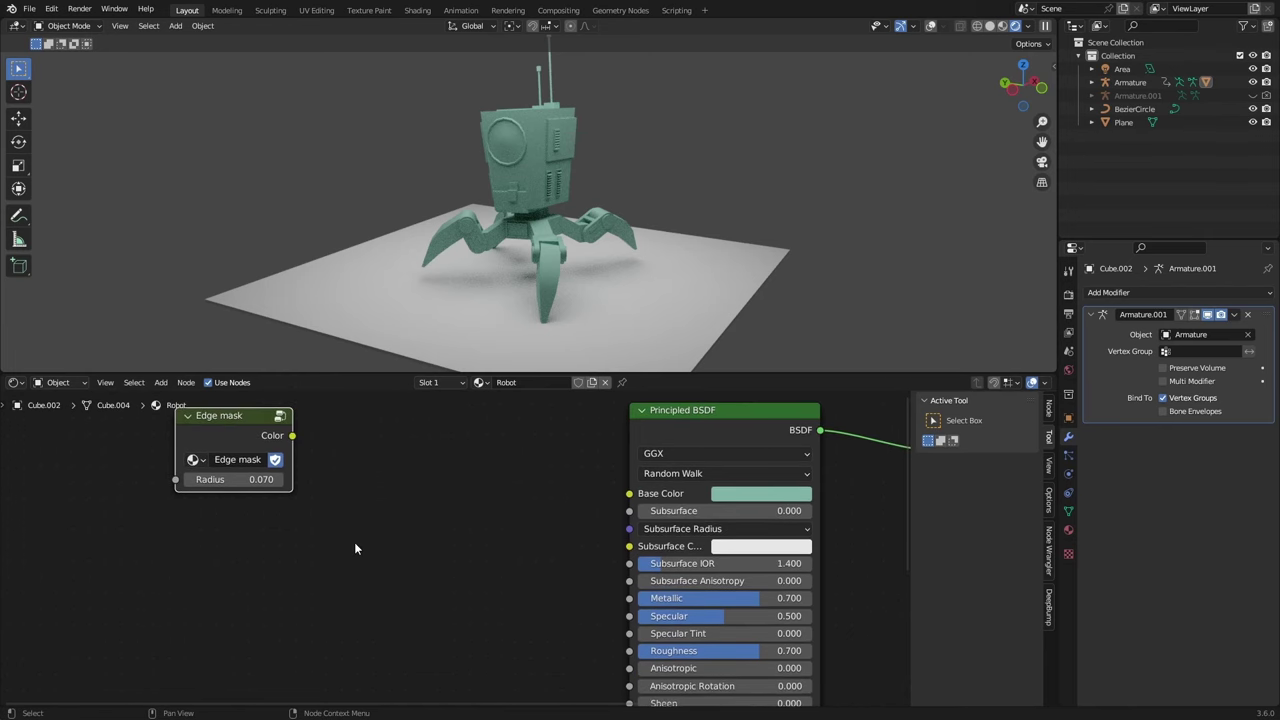
Preview the Edge mask's colour output on the robot and examine the masked edges on the head and legs
ctrl+shift+click(276, 437)
middle_drag(575, 130, 560, 280)
scroll(560, 162, up, 3)
scroll(561, 279, up, 4)
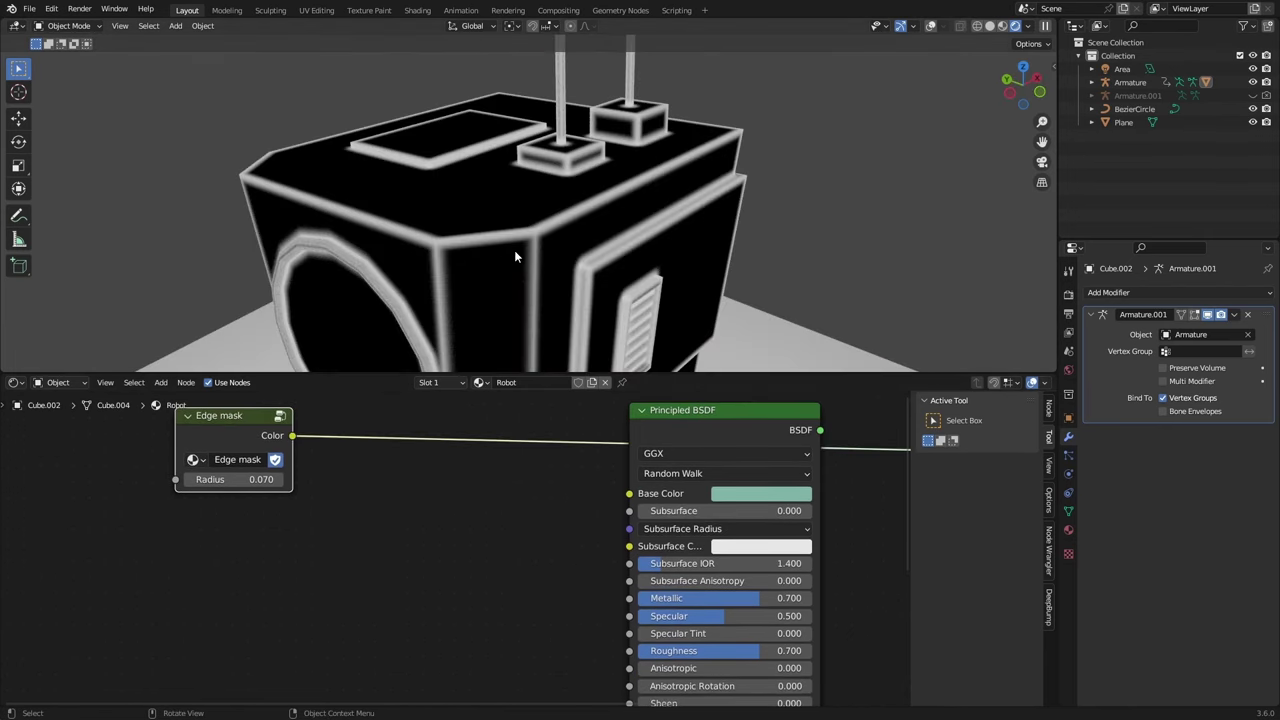
middle_drag(419, 447, 457, 471)
drag(318, 457, 269, 465)
middle_drag(731, 648, 634, 533)
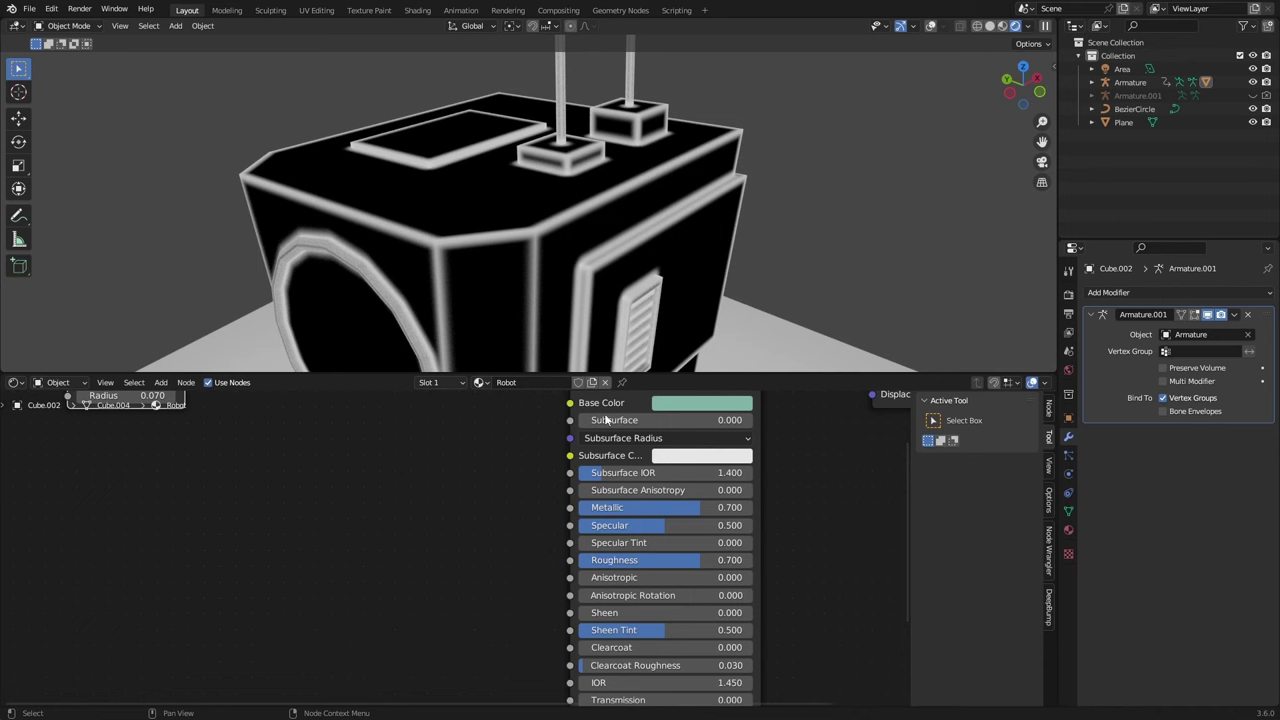
middle_drag(565, 265, 389, 153)
scroll(591, 183, down, 5)
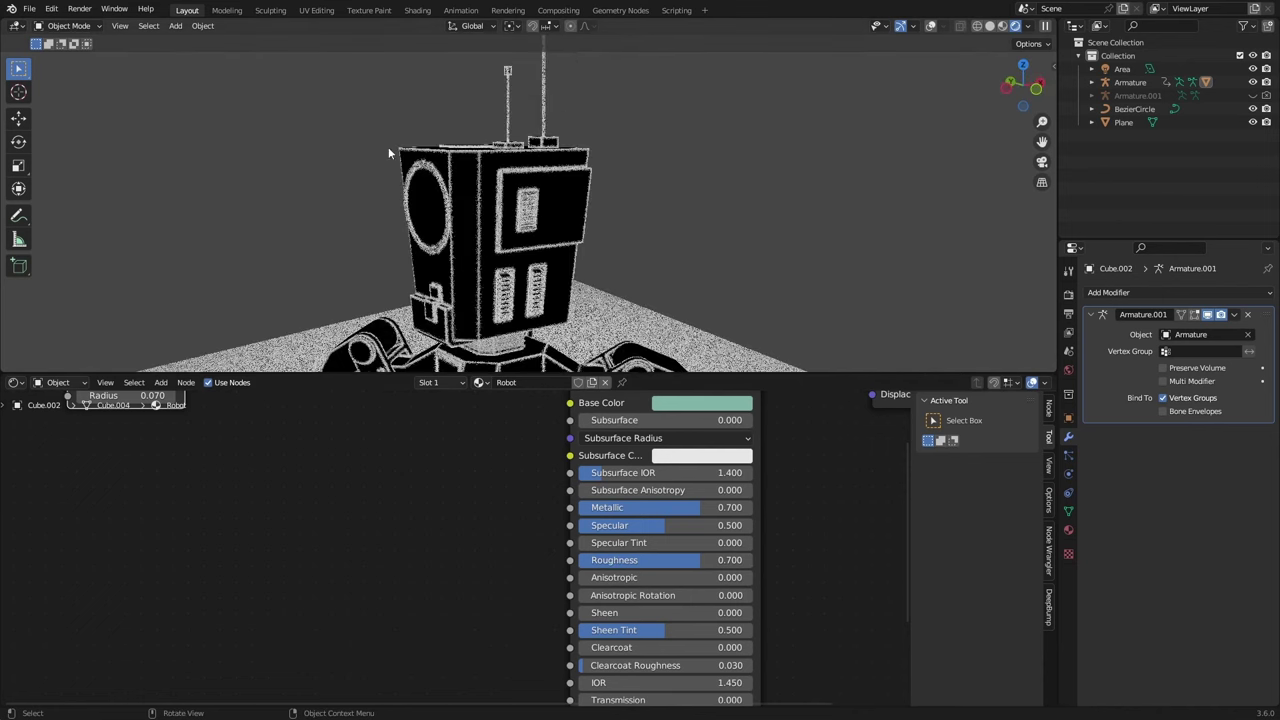
middle_drag(512, 239, 544, 316)
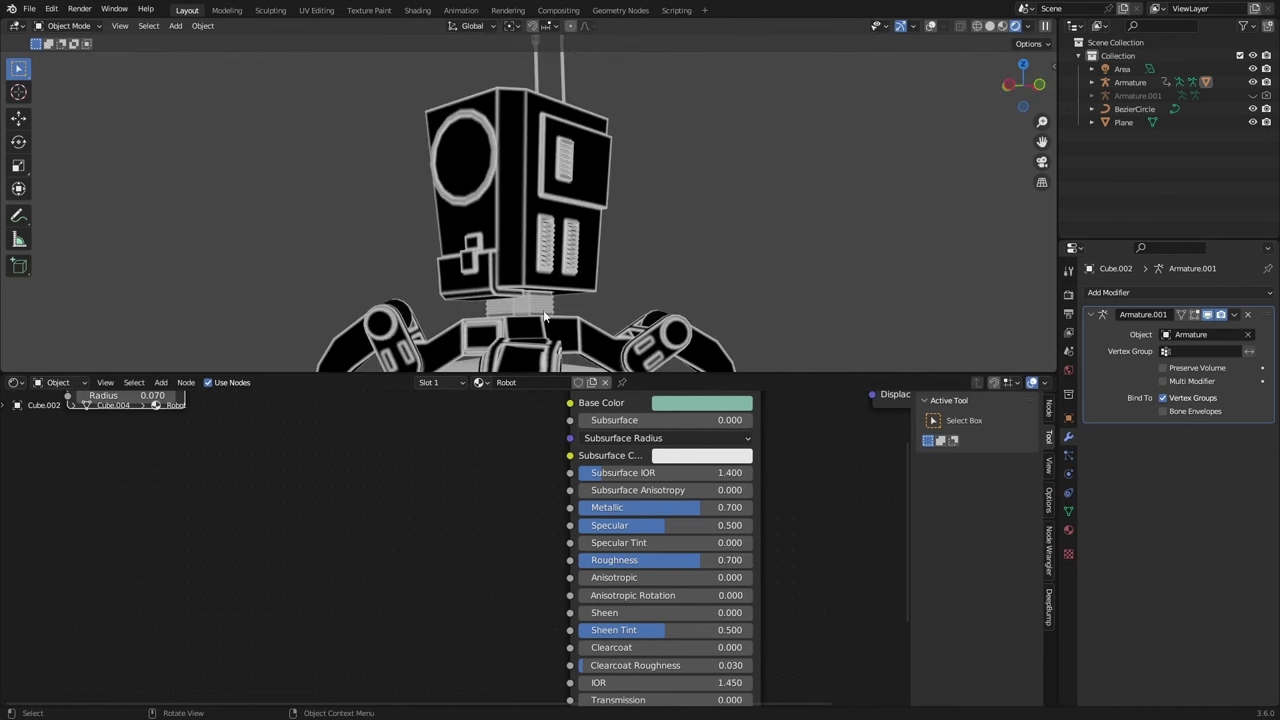
Add a Math node and link the Edge mask's Color through it into the Principled BSDF's Roughness
middle_drag(294, 548, 285, 582)
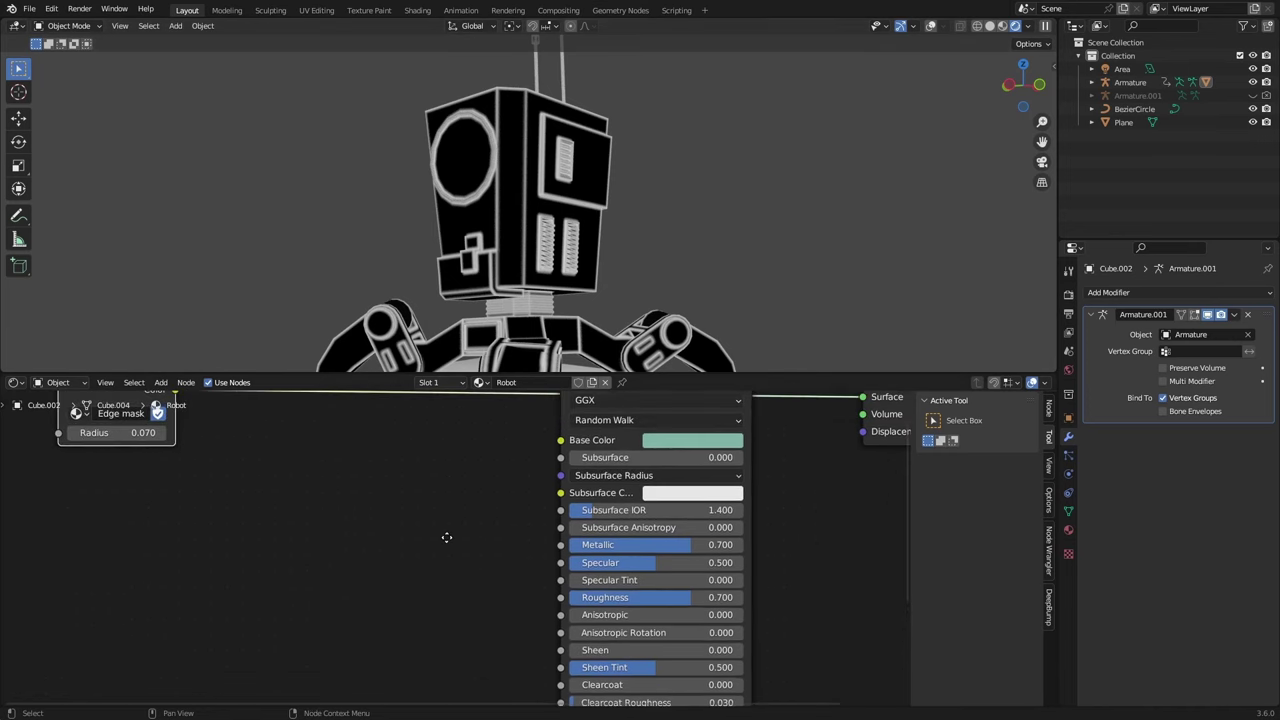
middle_drag(446, 534, 433, 561)
key(shift+a)
click(347, 509)
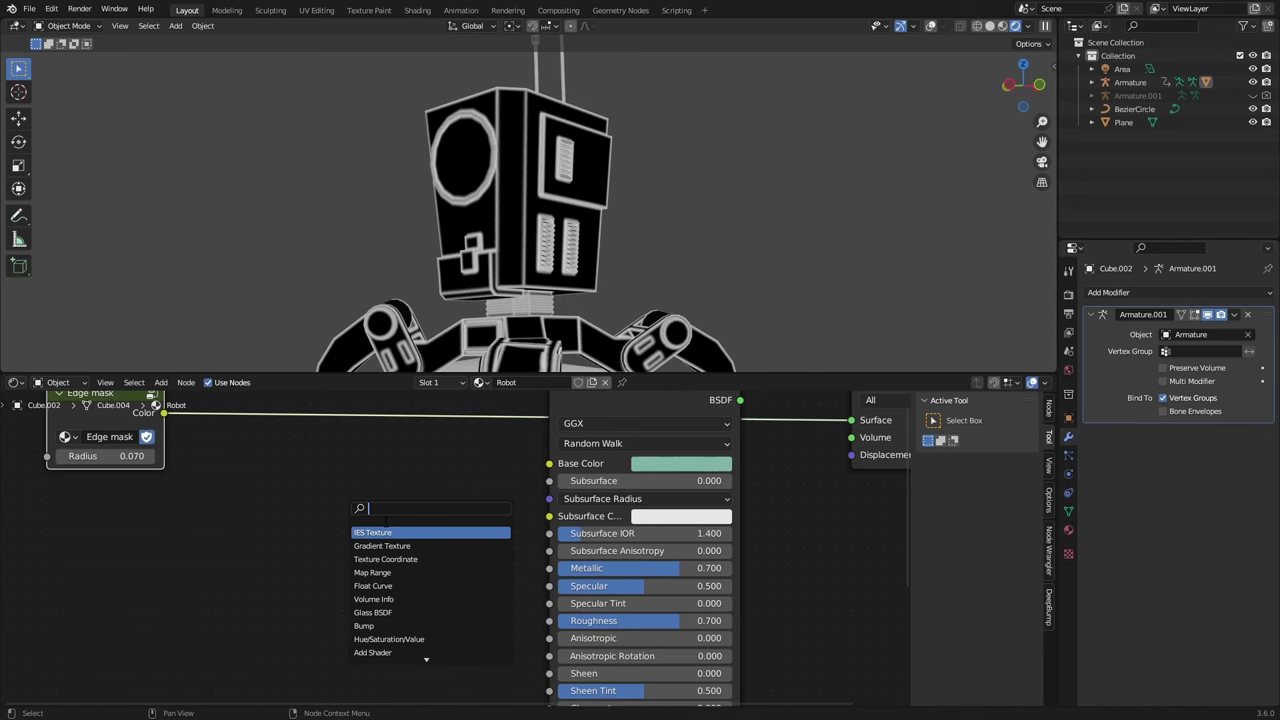
text(add)
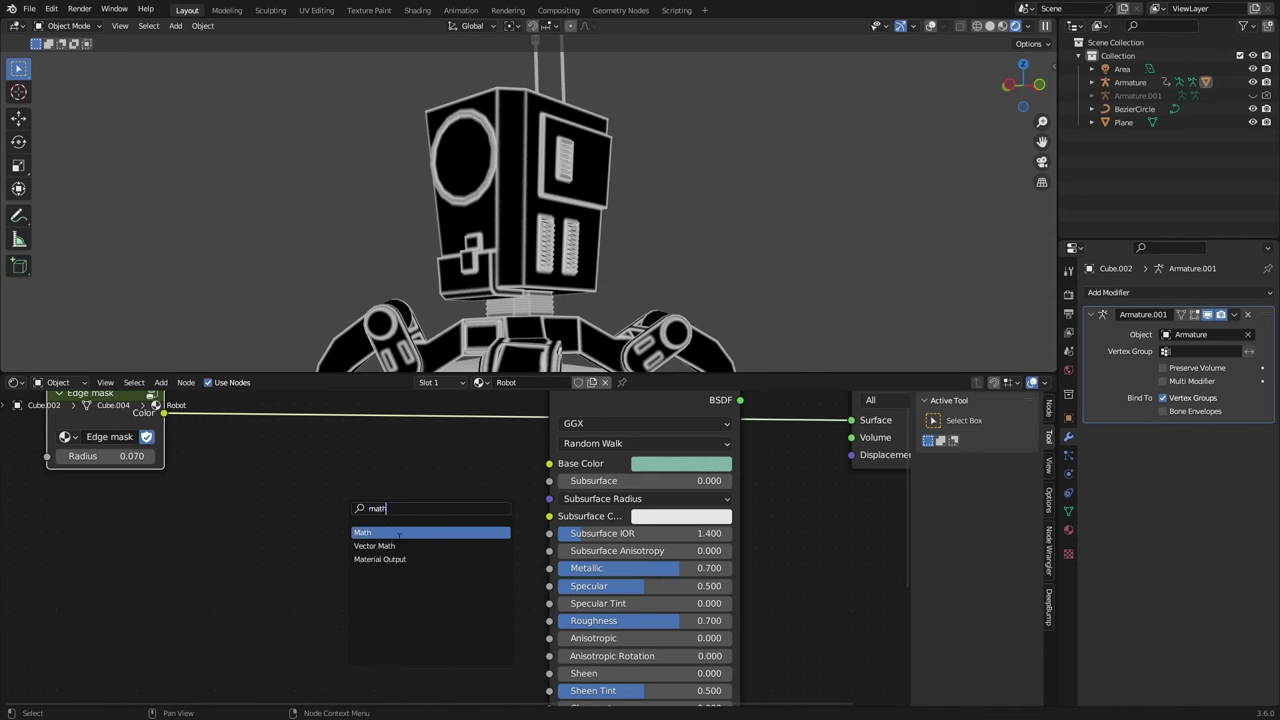
key(Return)
drag(163, 414, 286, 519)
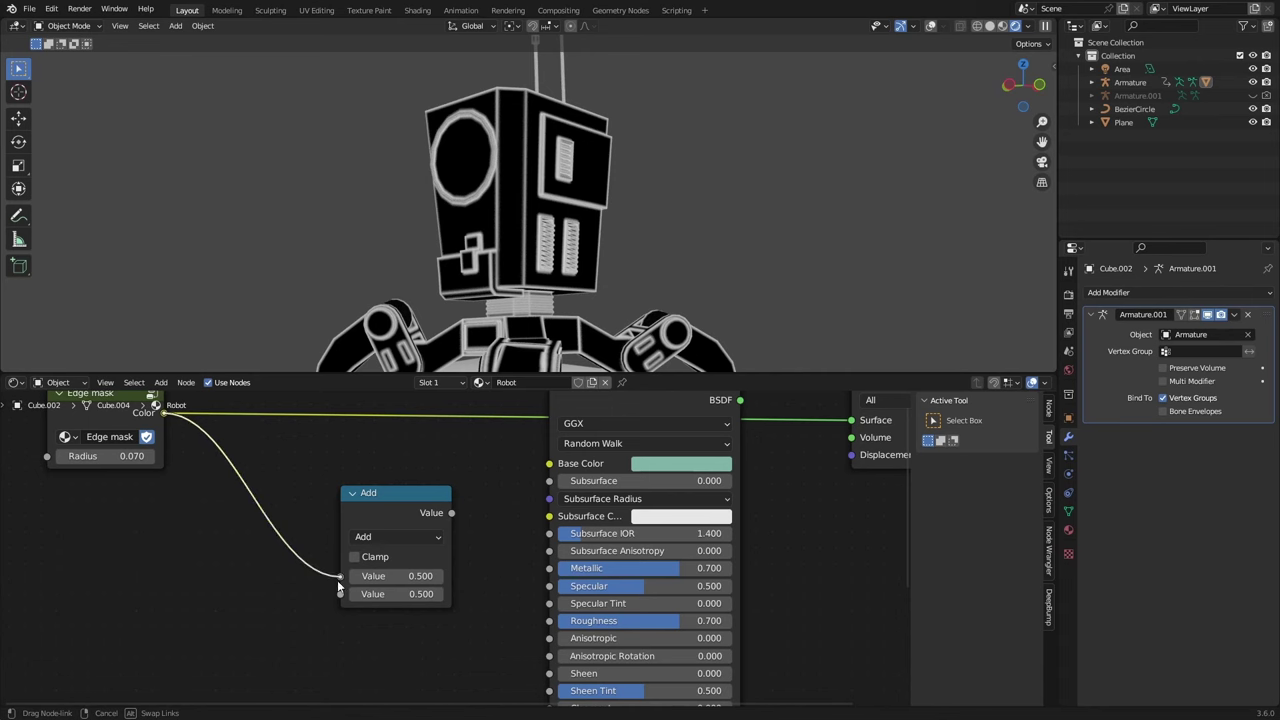
drag(337, 580, 340, 577)
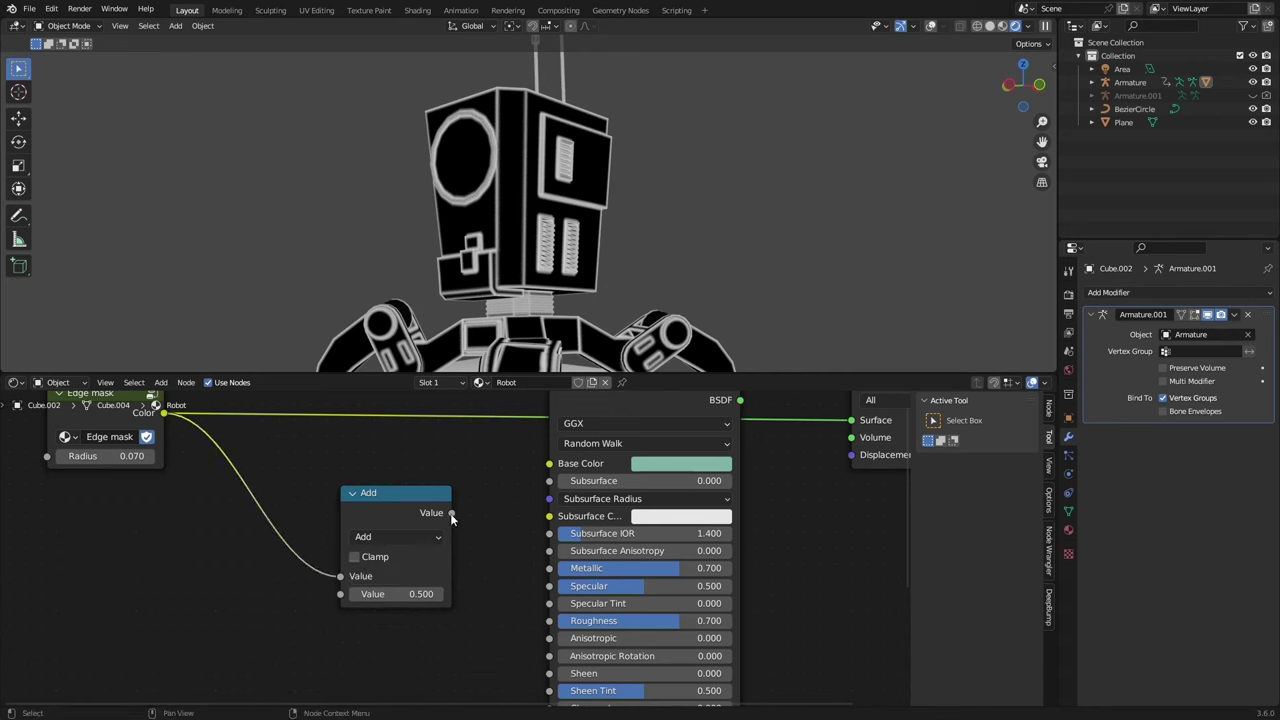
drag(451, 513, 501, 583)
drag(571, 627, 552, 622)
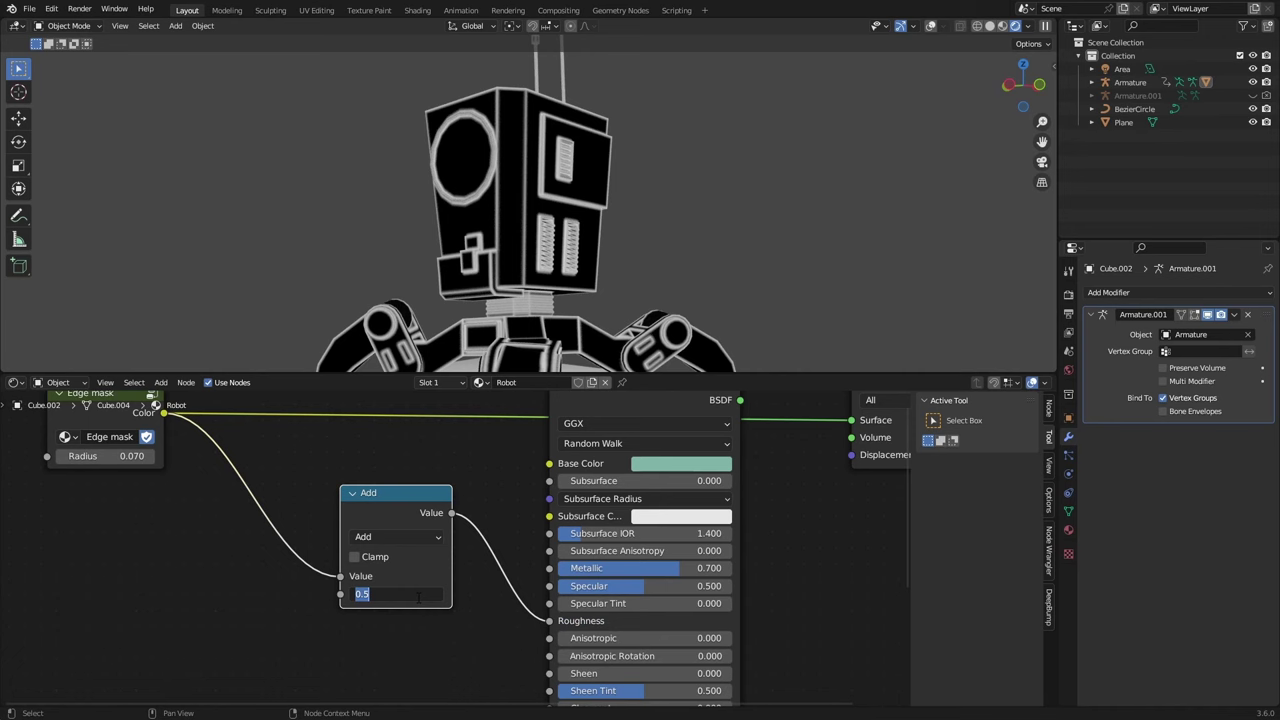
Make the Math node subtract the edge mask from 0.7, swapping its inputs, and save the file
key(Return)
key(alt+s)
click(397, 537)
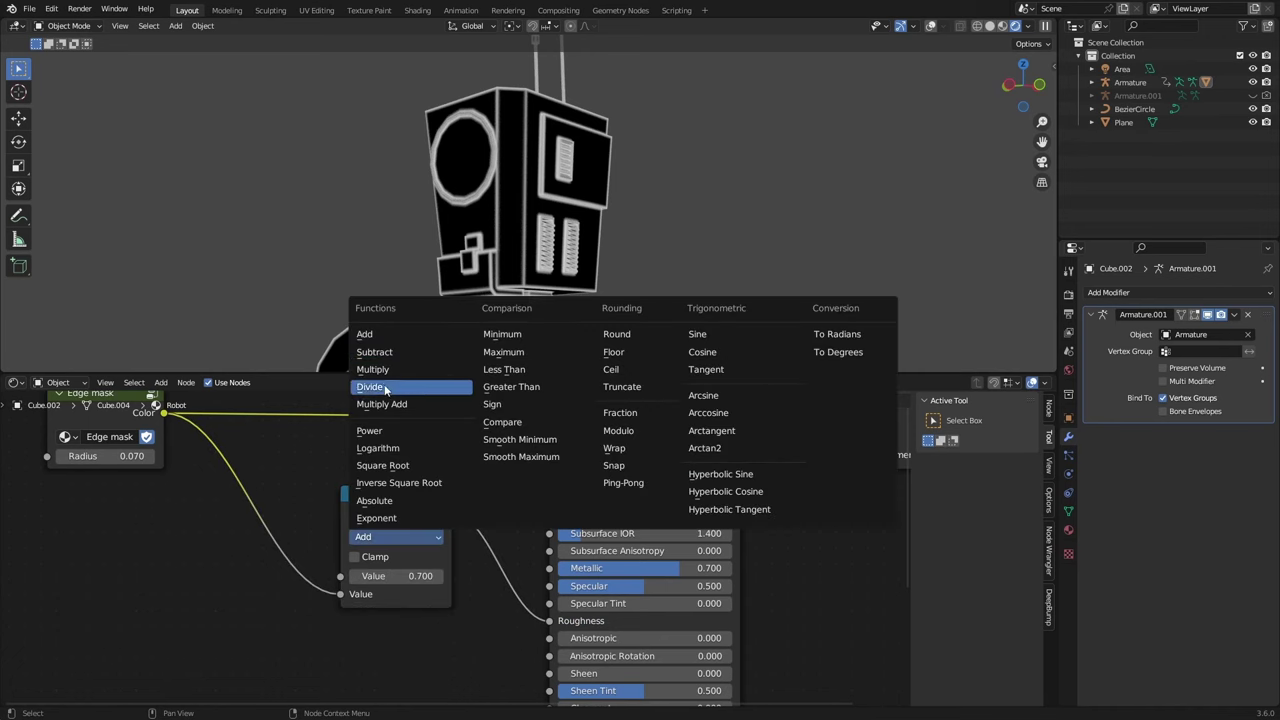
click(380, 352)
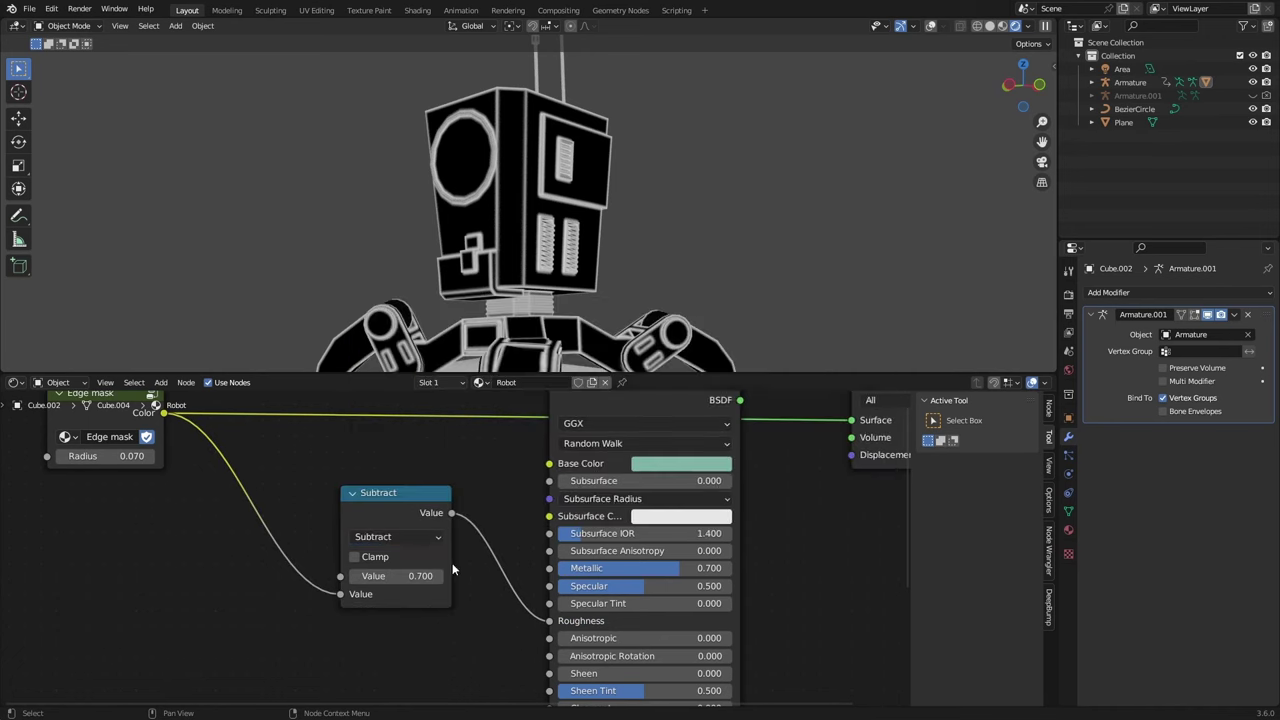
key(ctrl+s)
Move the Subtract node closer to the Principled BSDF and save the file
drag(407, 489, 439, 491)
scroll(500, 520, up, 2)
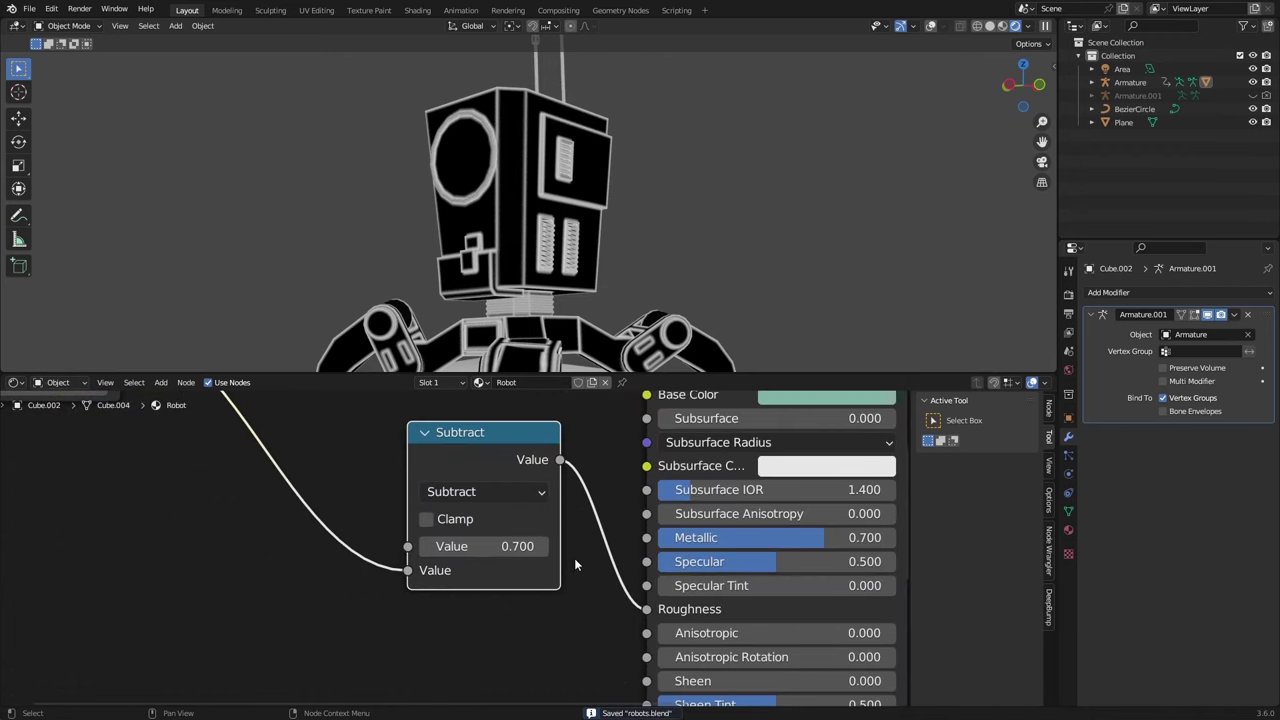
click(693, 610)
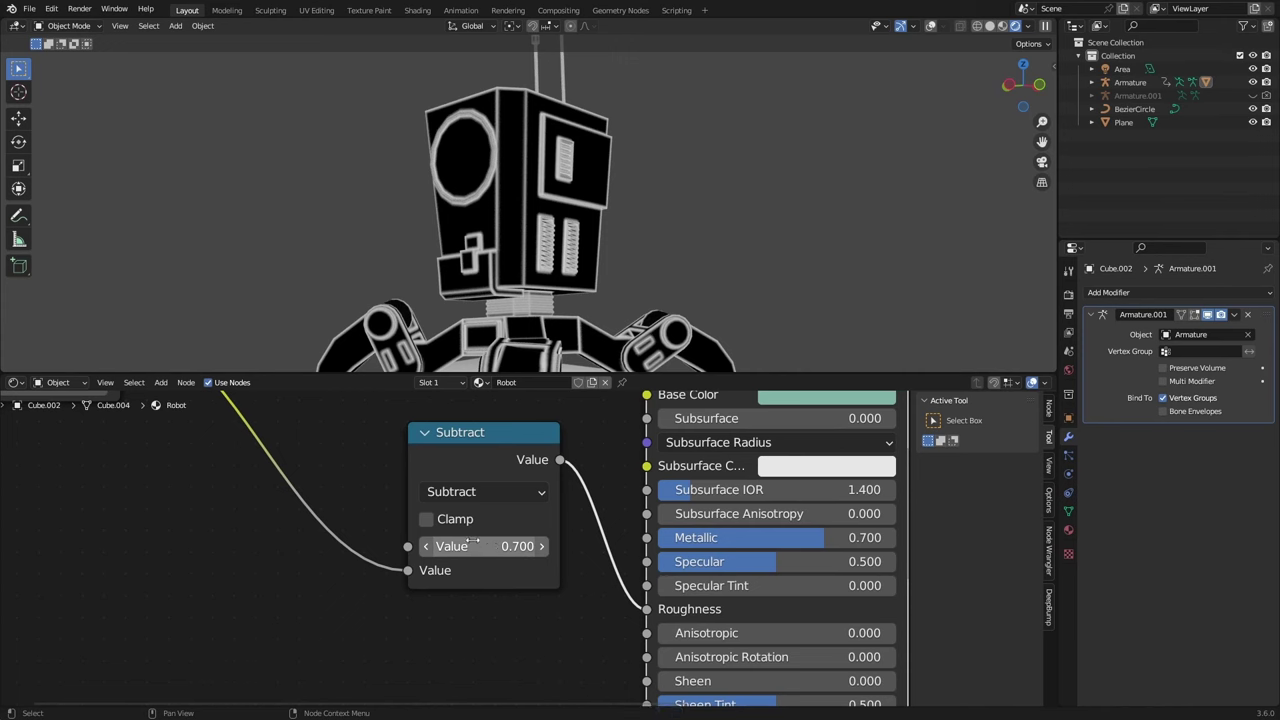
middle_drag(510, 547, 631, 567)
scroll(631, 567, down, 3)
middle_drag(558, 518, 652, 588)
click(350, 445)
middle_drag(350, 444, 355, 444)
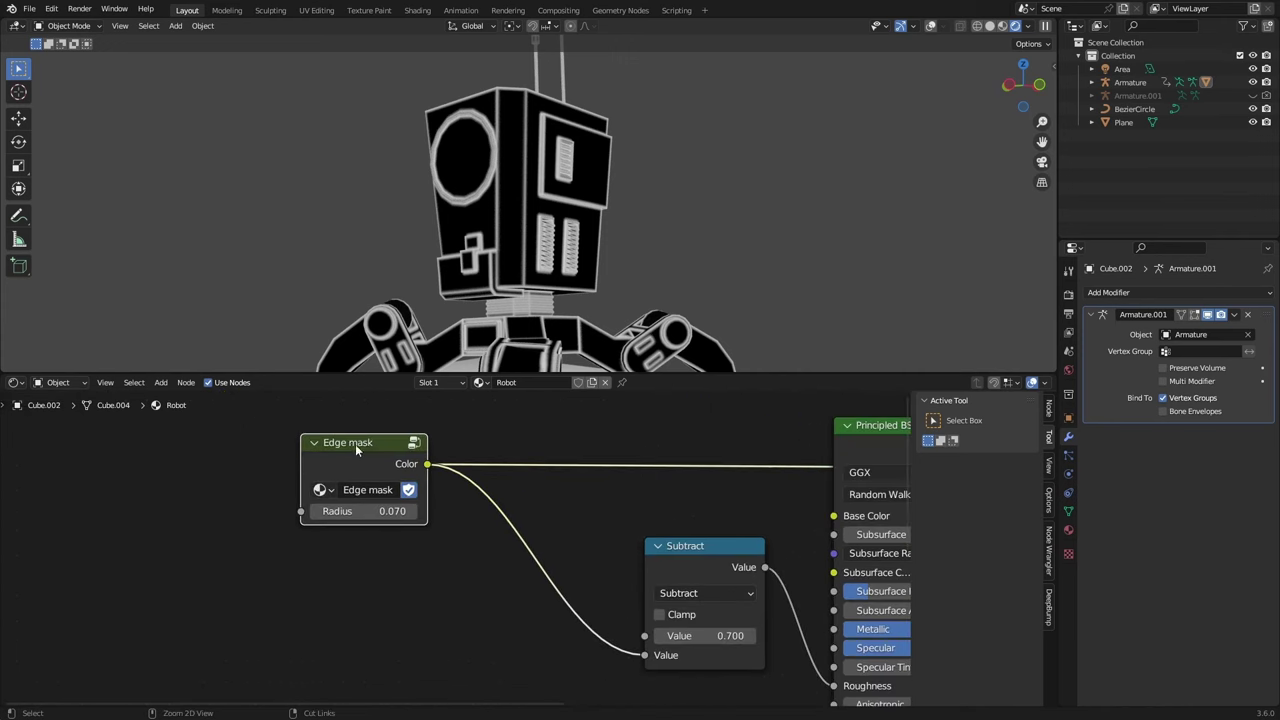
key(ctrl+s)
Enable Clamp on the Subtract node and save the file
scroll(574, 534, up, 2)
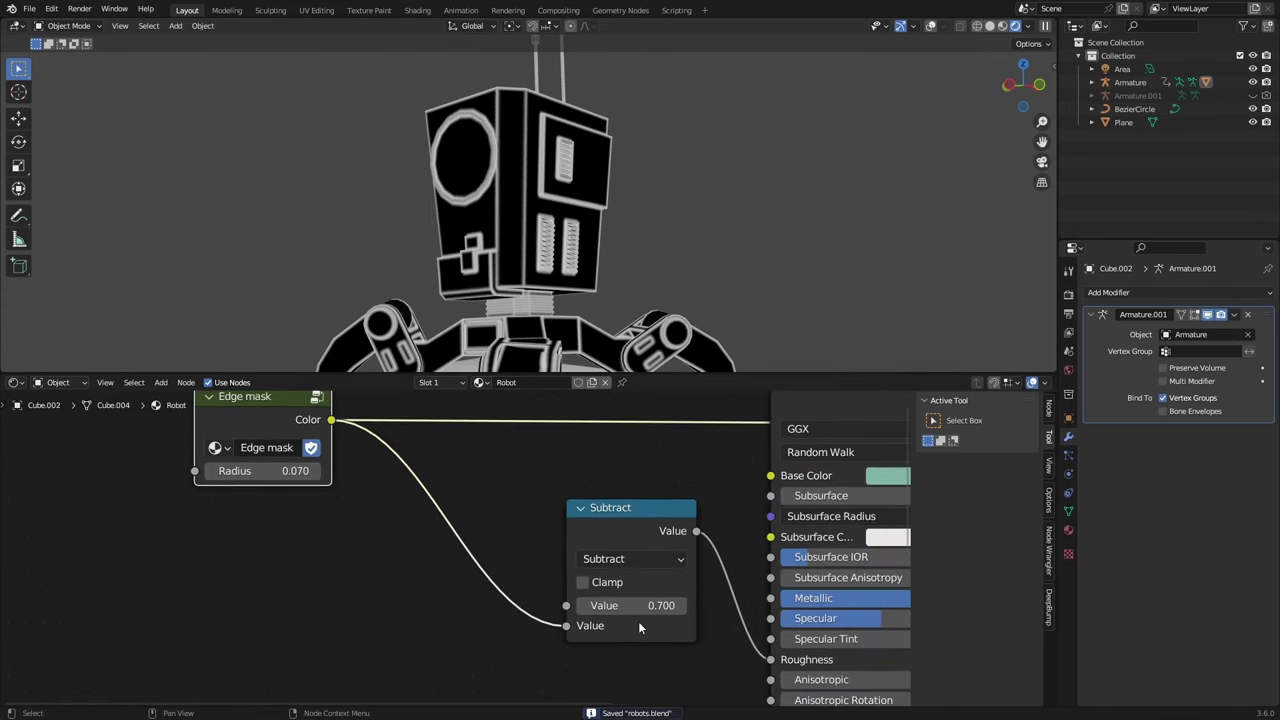
scroll(486, 170, up, 4)
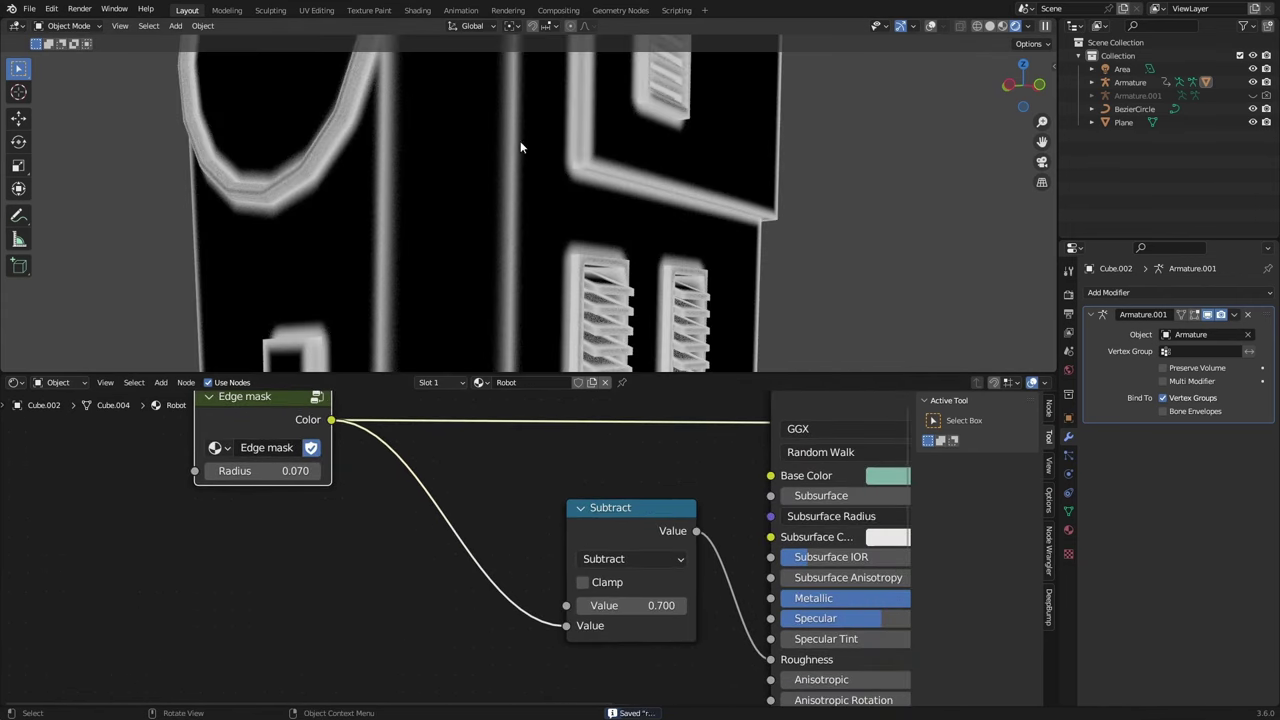
scroll(456, 547, down, 2)
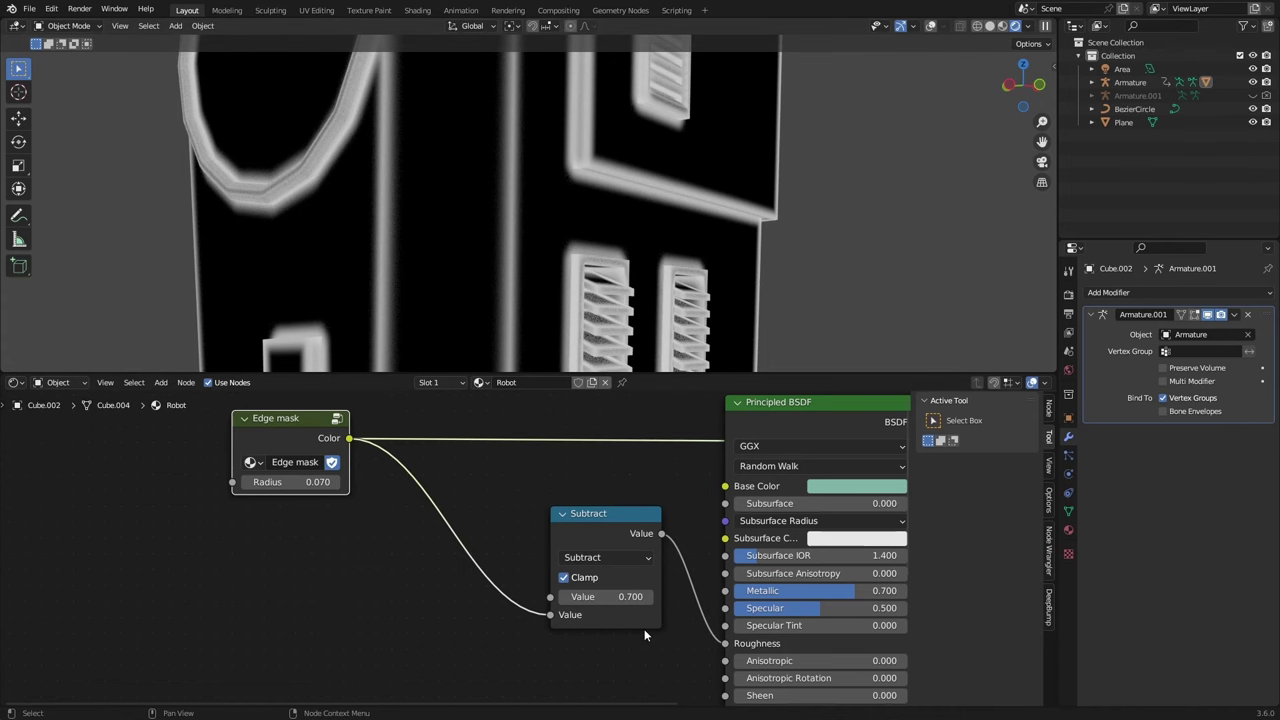
scroll(700, 556, down, 4)
middle_drag(699, 486, 612, 516)
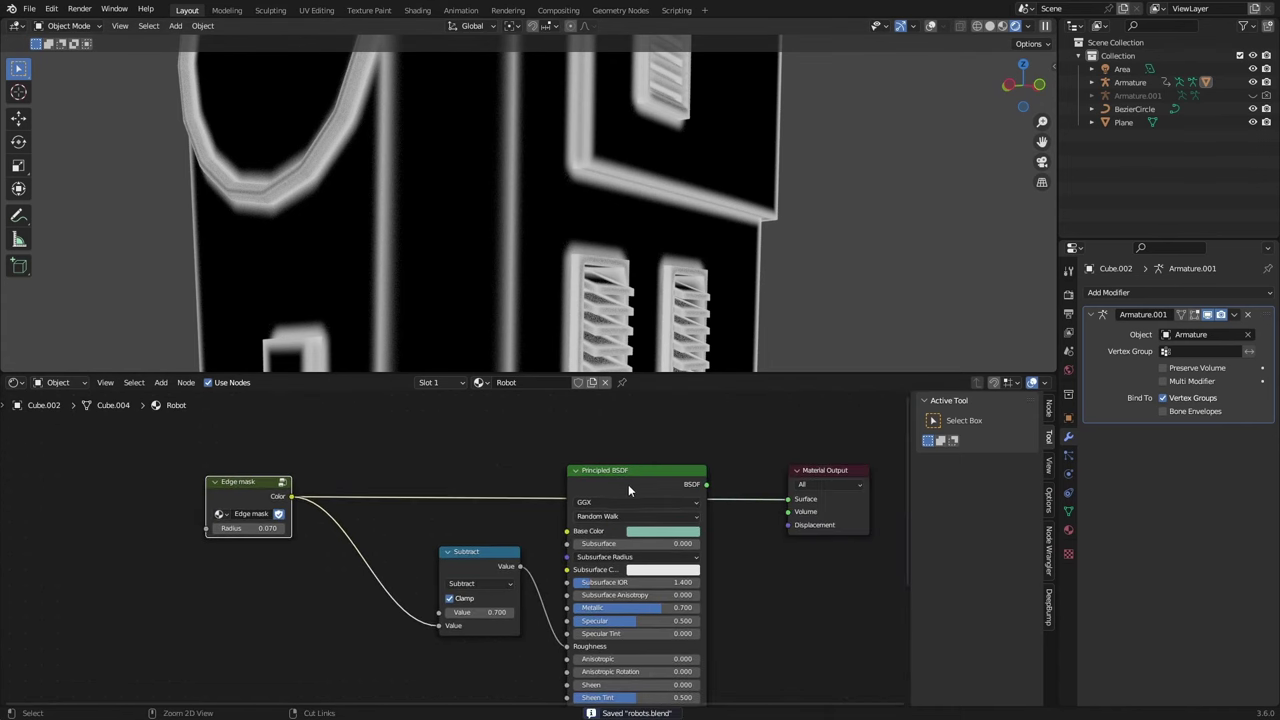
Reconnect the Principled BSDF to the Material Output, and move the Edge mask and Subtract nodes farther away from it
ctrl+shift+click(628, 487)
middle_drag(660, 169, 405, 289)
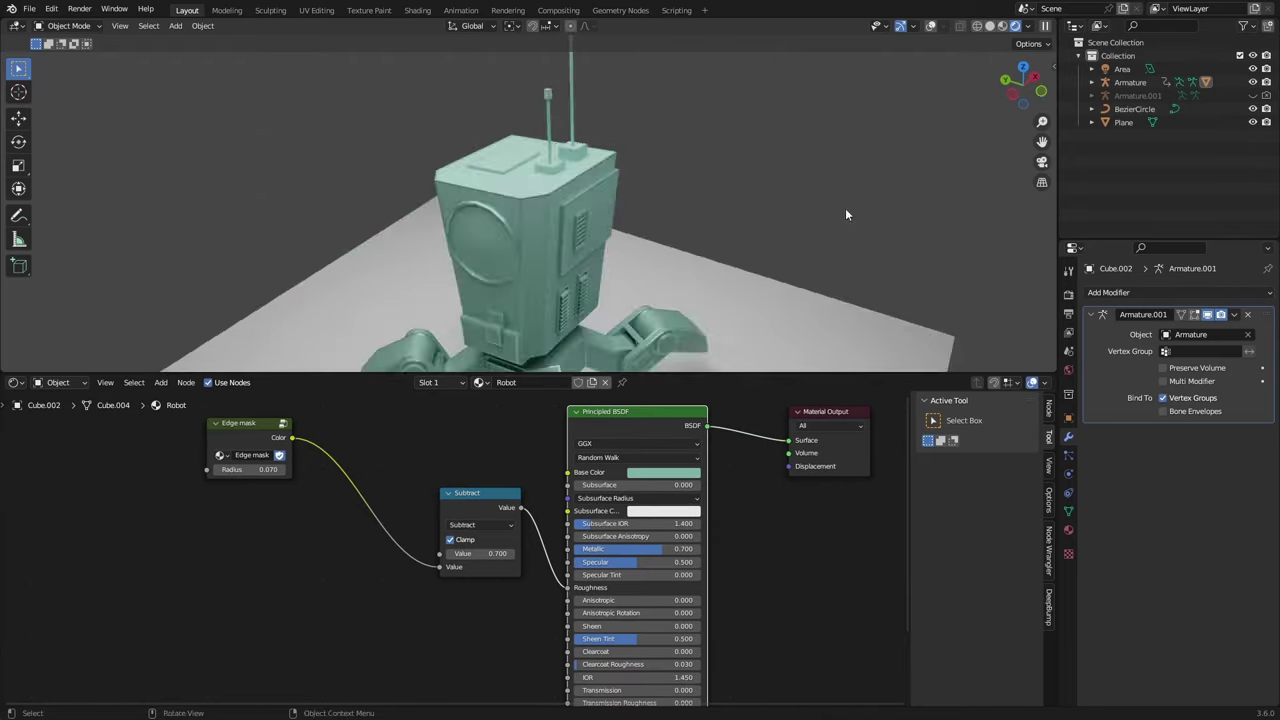
middle_drag(845, 208, 806, 216)
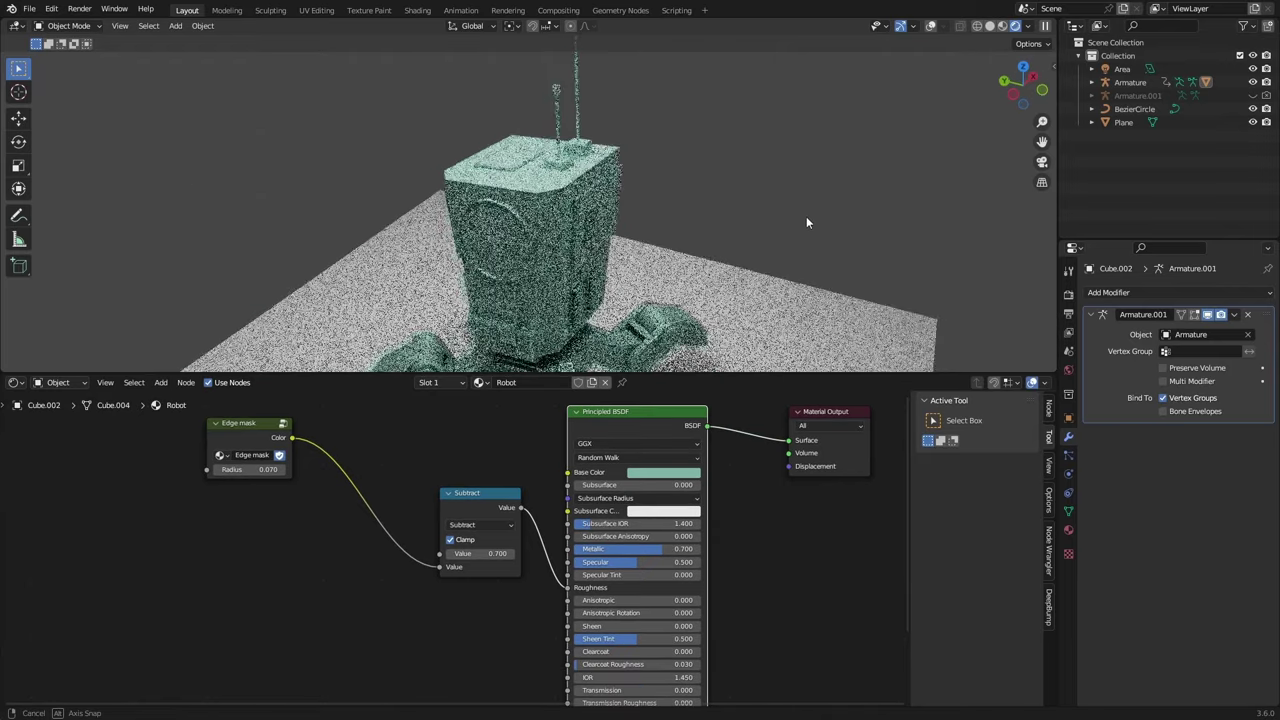
drag(512, 500, 462, 512)
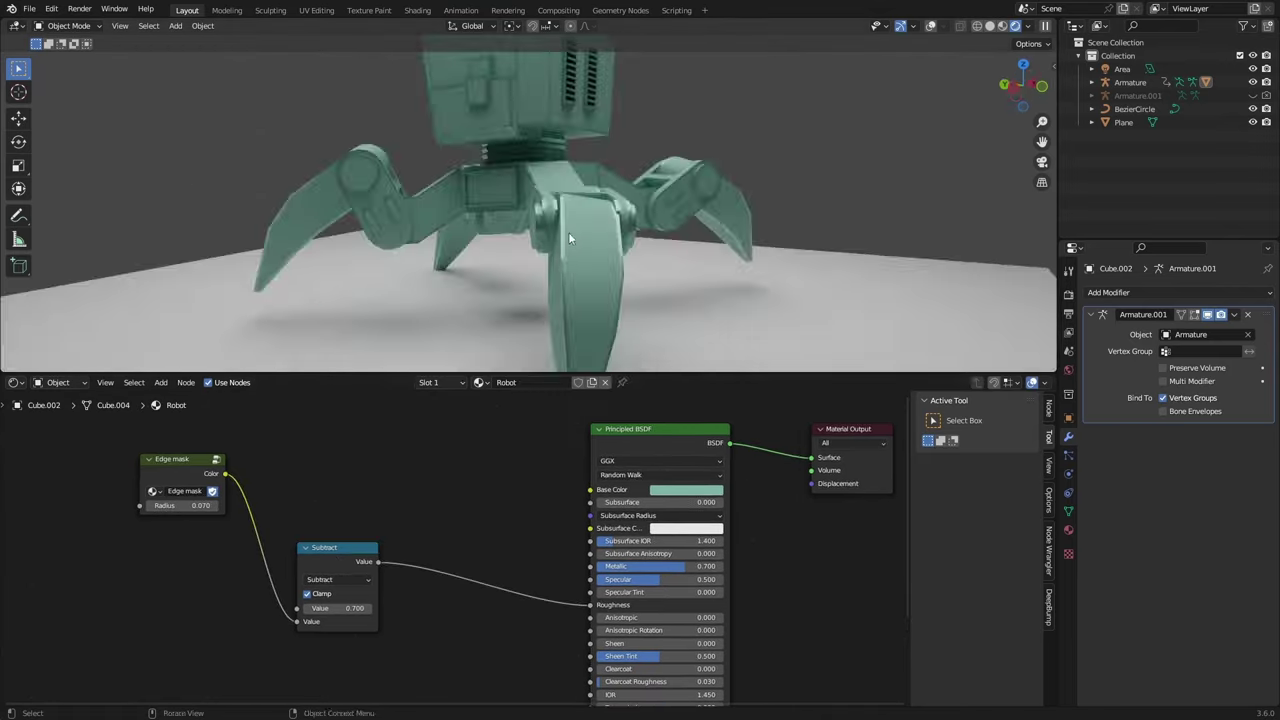
Inspect how the edge-masked roughness looks on the robot's body and legs, and save the file
middle_drag(580, 230, 609, 206)
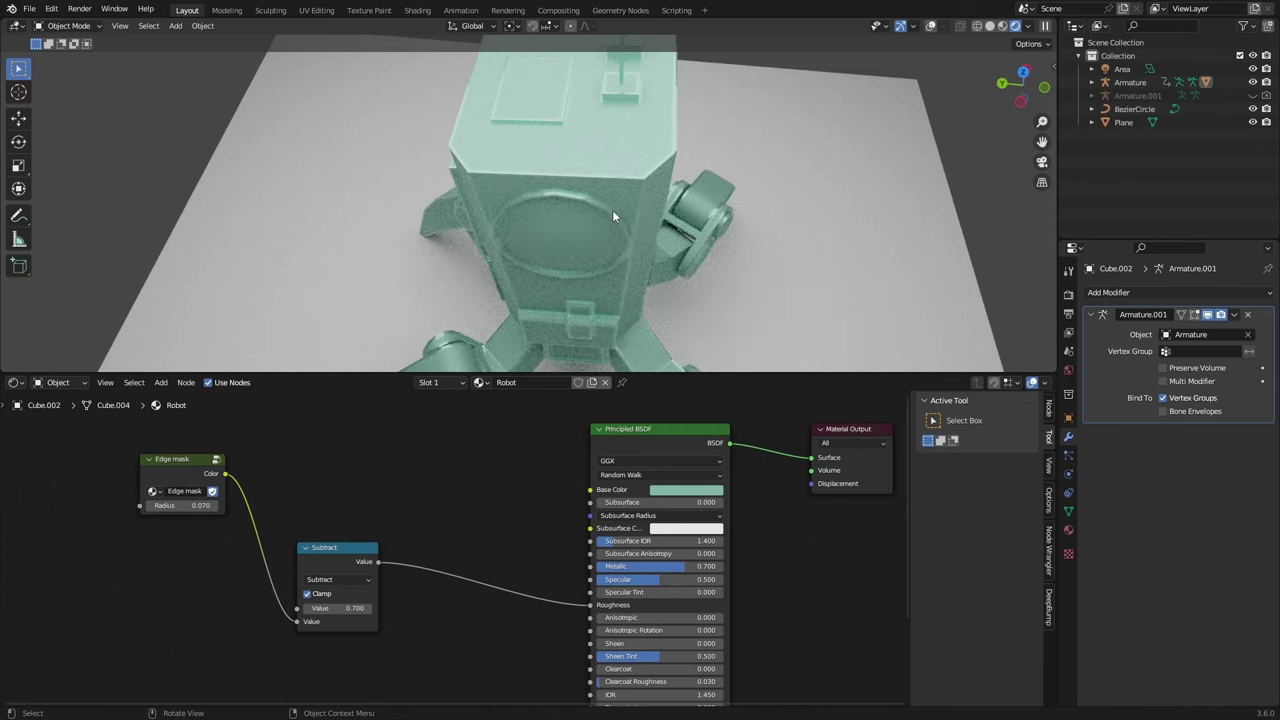
middle_drag(560, 258, 547, 230)
scroll(576, 475, up, 3)
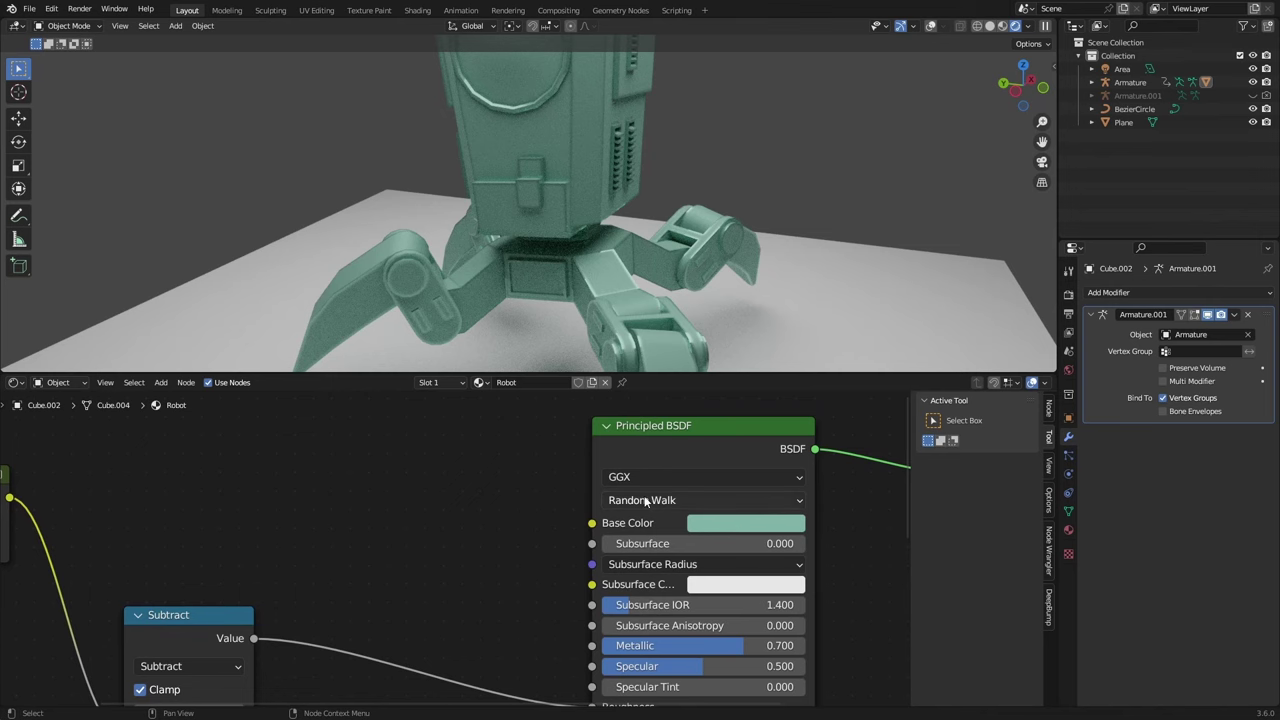
scroll(379, 524, down, 2)
key(ctrl+s)
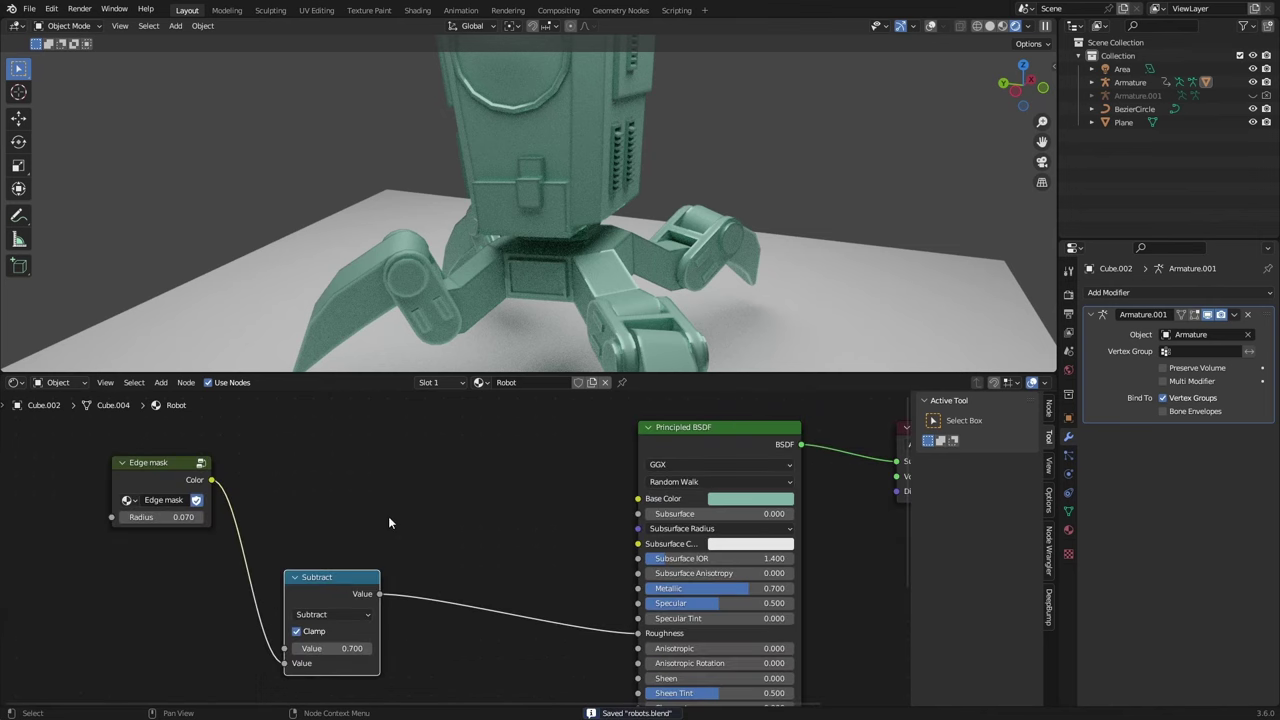
Add a Hue/Saturation/Value node feeding the Principled BSDF's Base Color, and carry the teal base color over to its Color input
drag(544, 485, 542, 486)
text(hue)
click(390, 516)
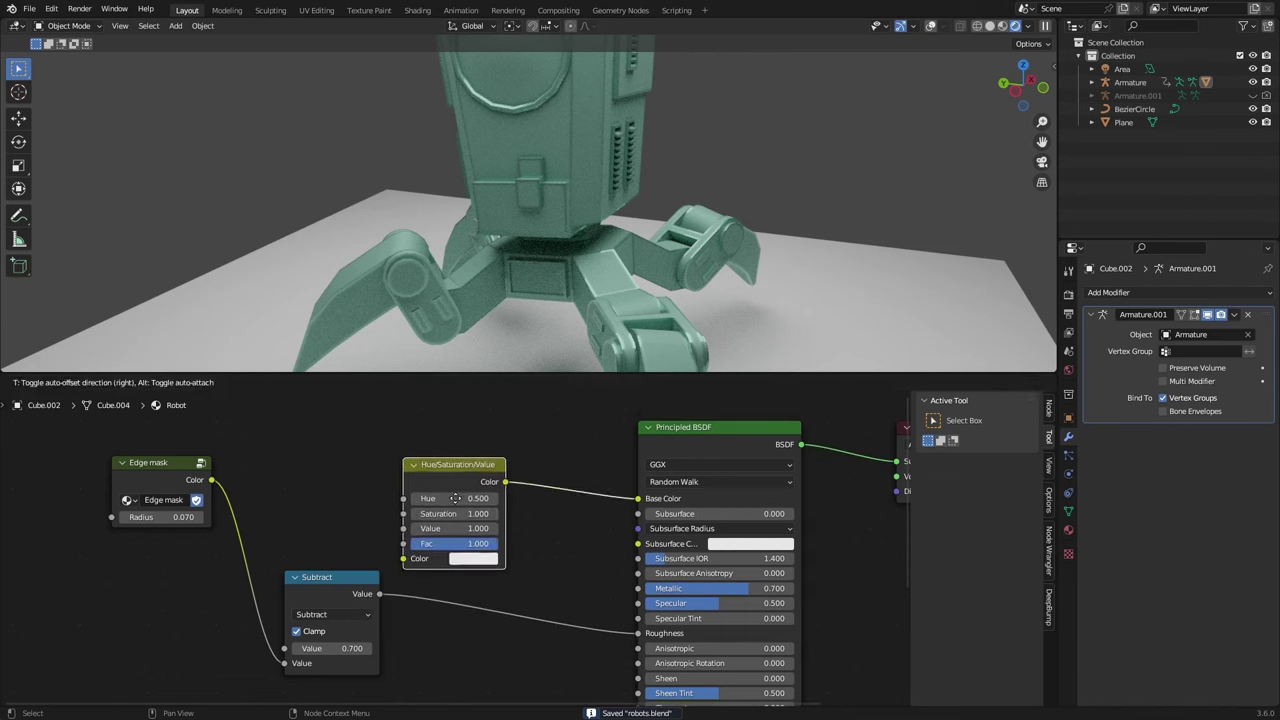
drag(638, 498, 720, 500)
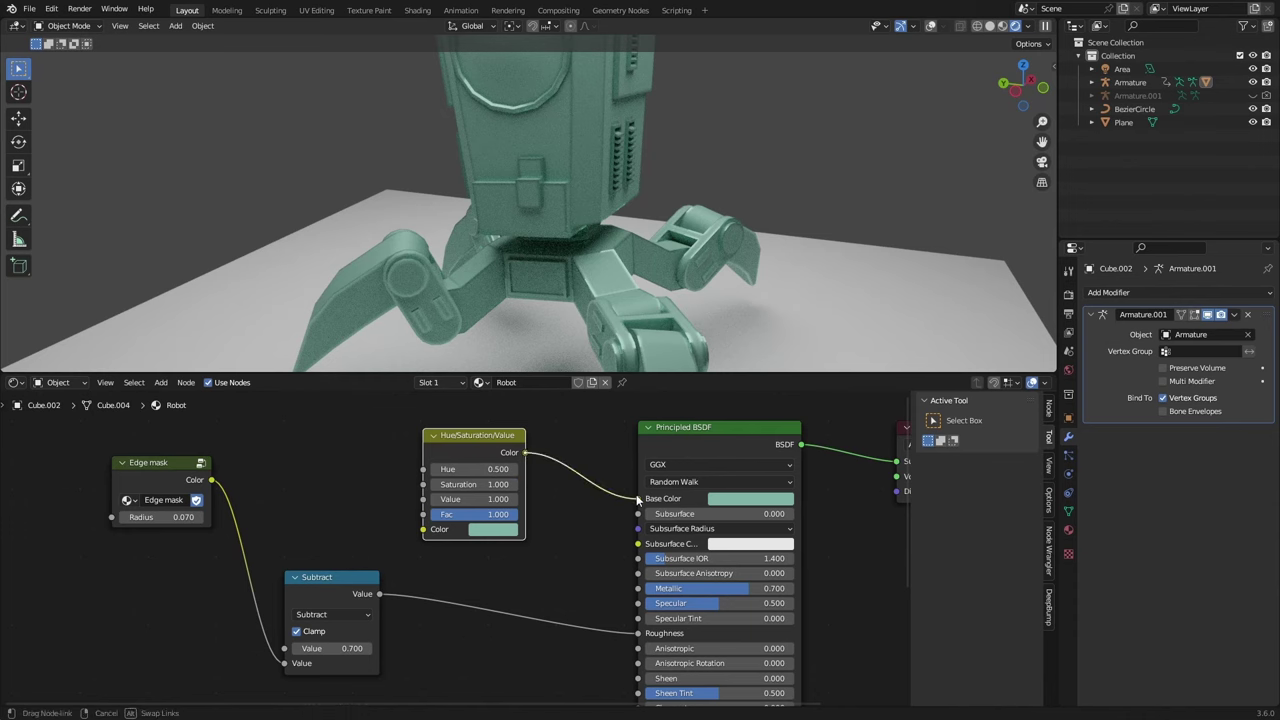
drag(636, 494, 637, 497)
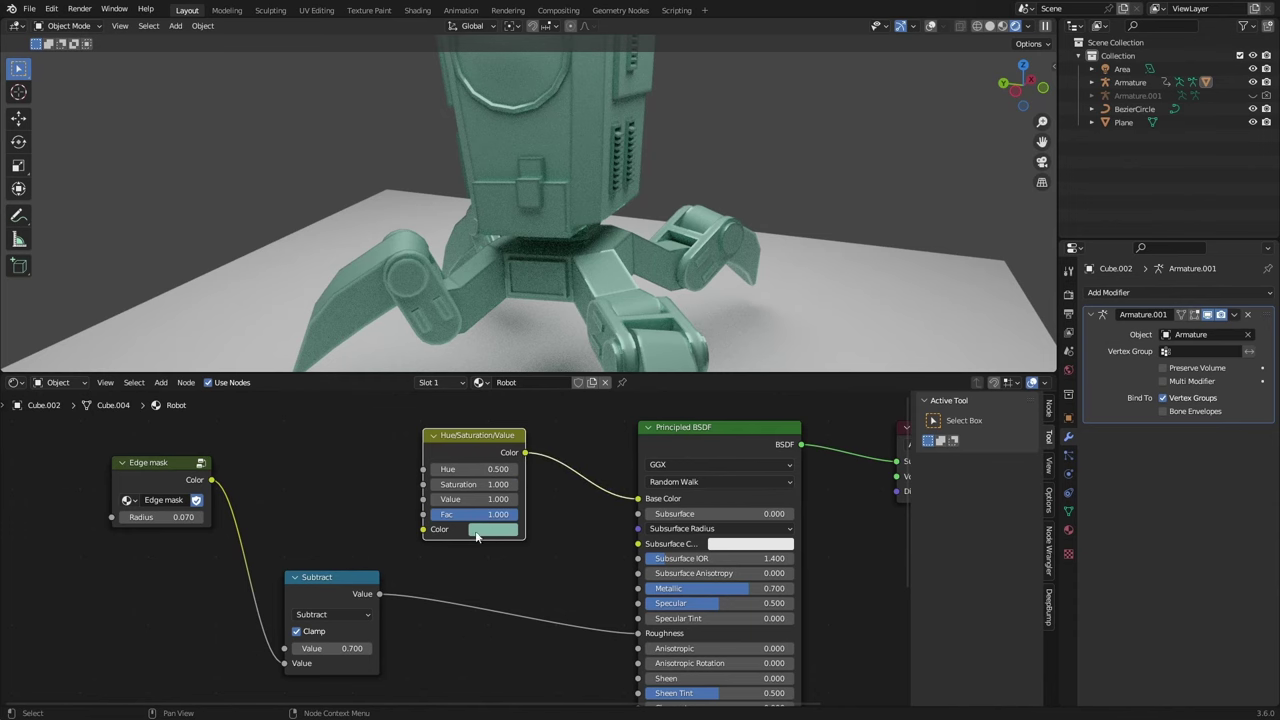
Set the Hue/Saturation/Value node's saturation to 0, drive its Fac with the Edge mask color, and save the file
scroll(625, 544, up, 2)
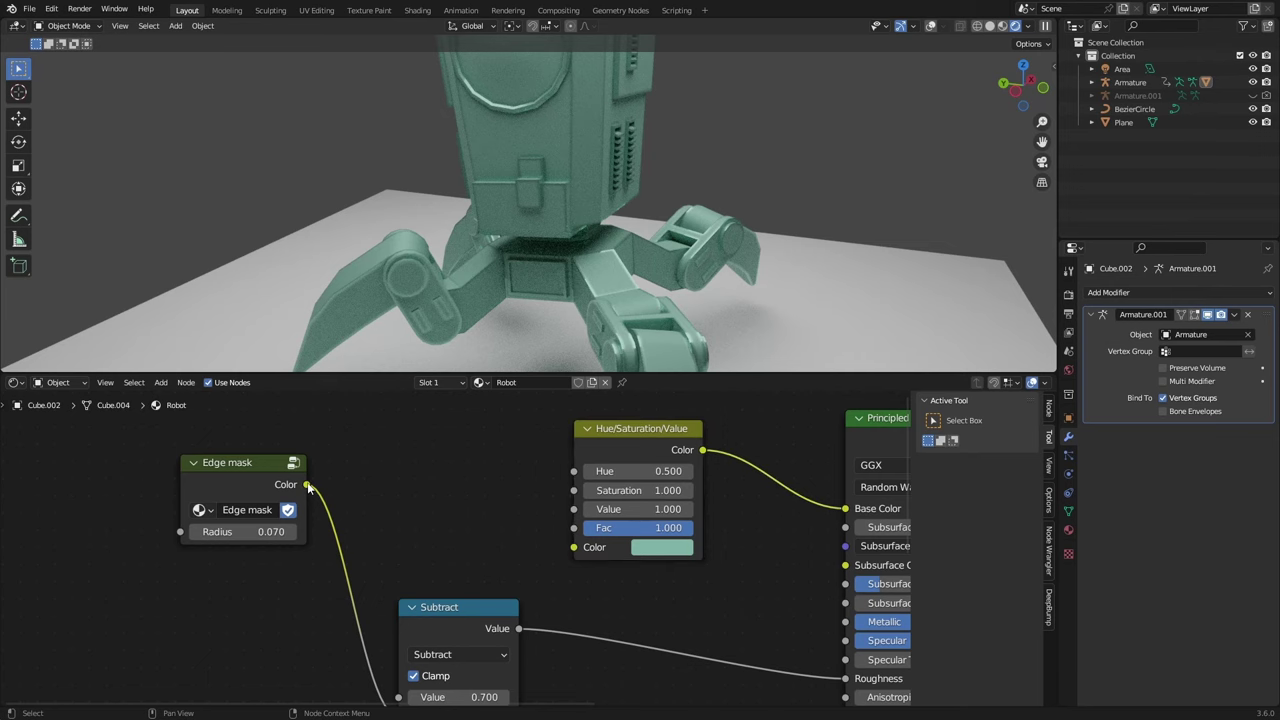
key(ctrl+s)
drag(636, 490, 530, 490)
middle_drag(658, 204, 646, 238)
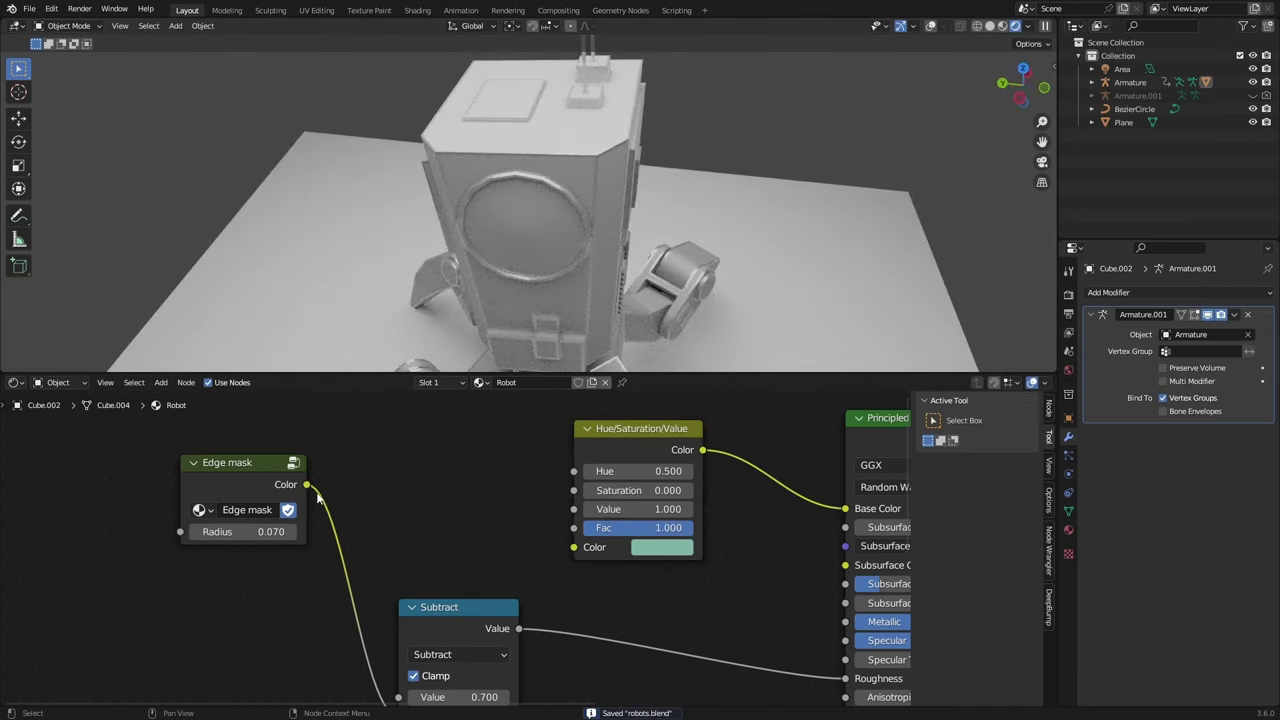
drag(577, 530, 574, 528)
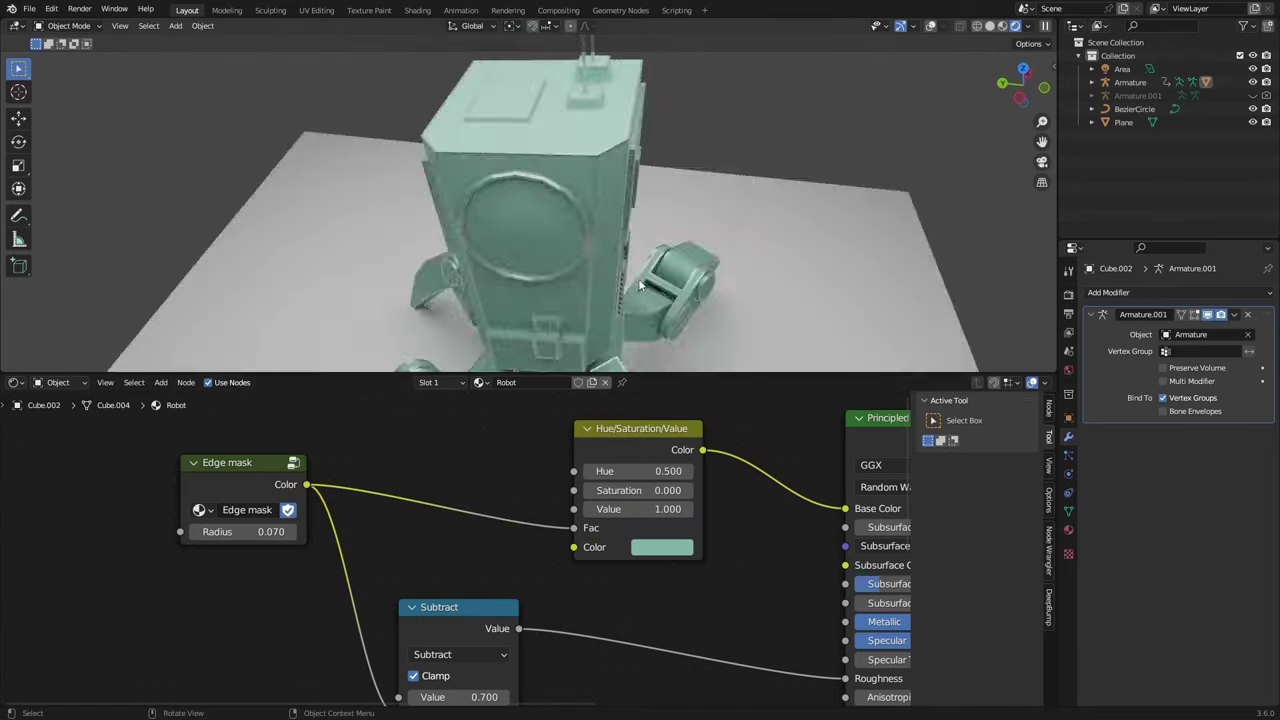
mouse_move(640, 258)
middle_down()
mouse_move(680, 255)
mouse_move(667, 275)
middle_up()
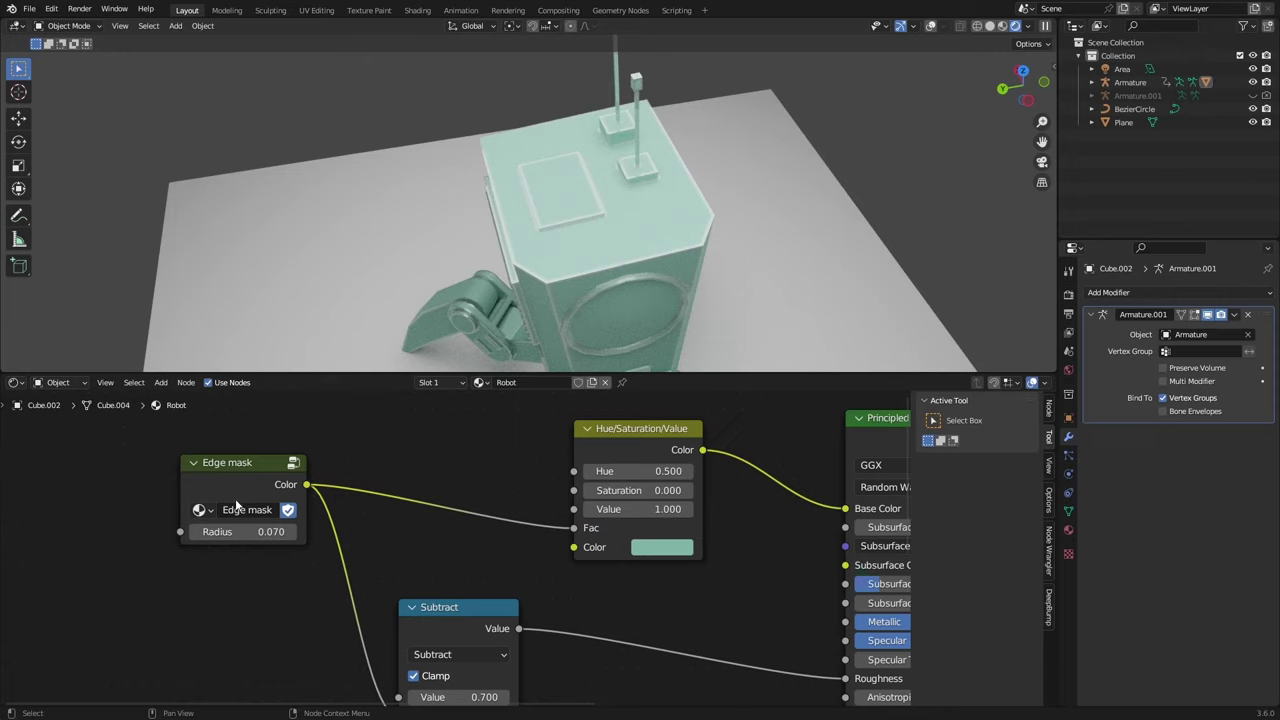
key(ctrl+s)
Add a Musgrave Texture node and mix it with the Edge mask output through a Linear Light color mix node
scroll(655, 206, up, 5)
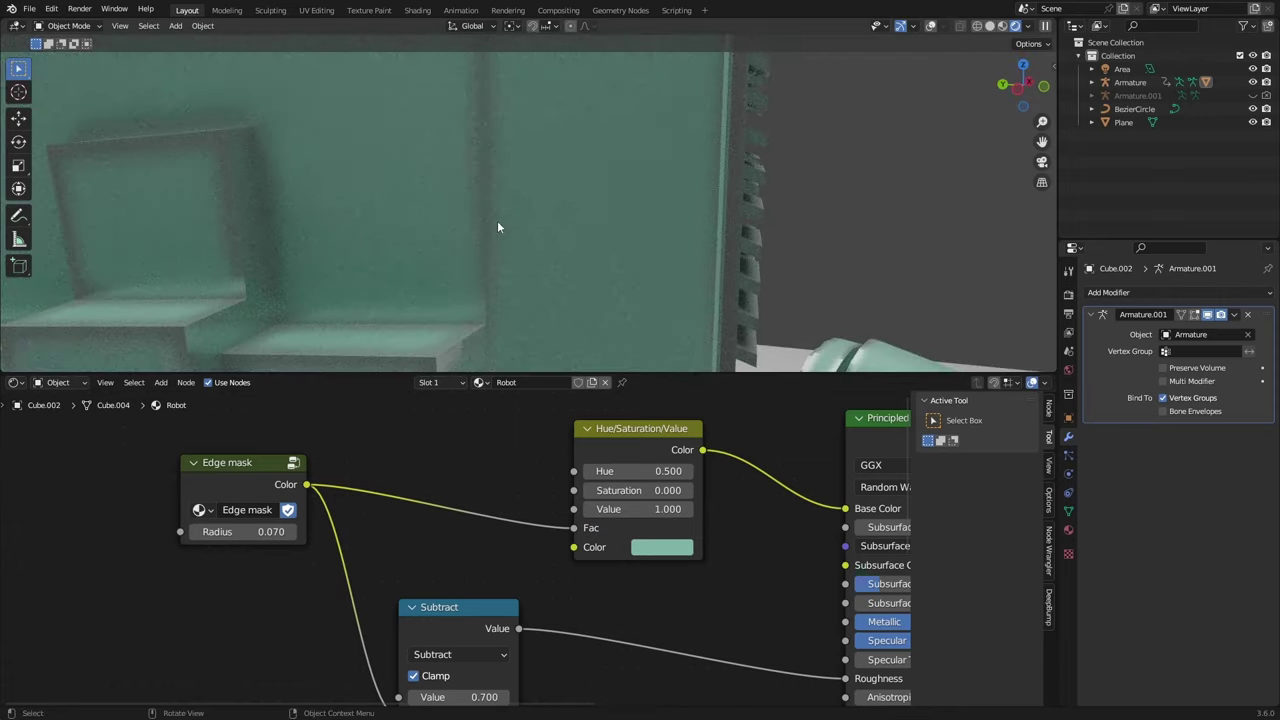
key(shift+a)
text(musgra)
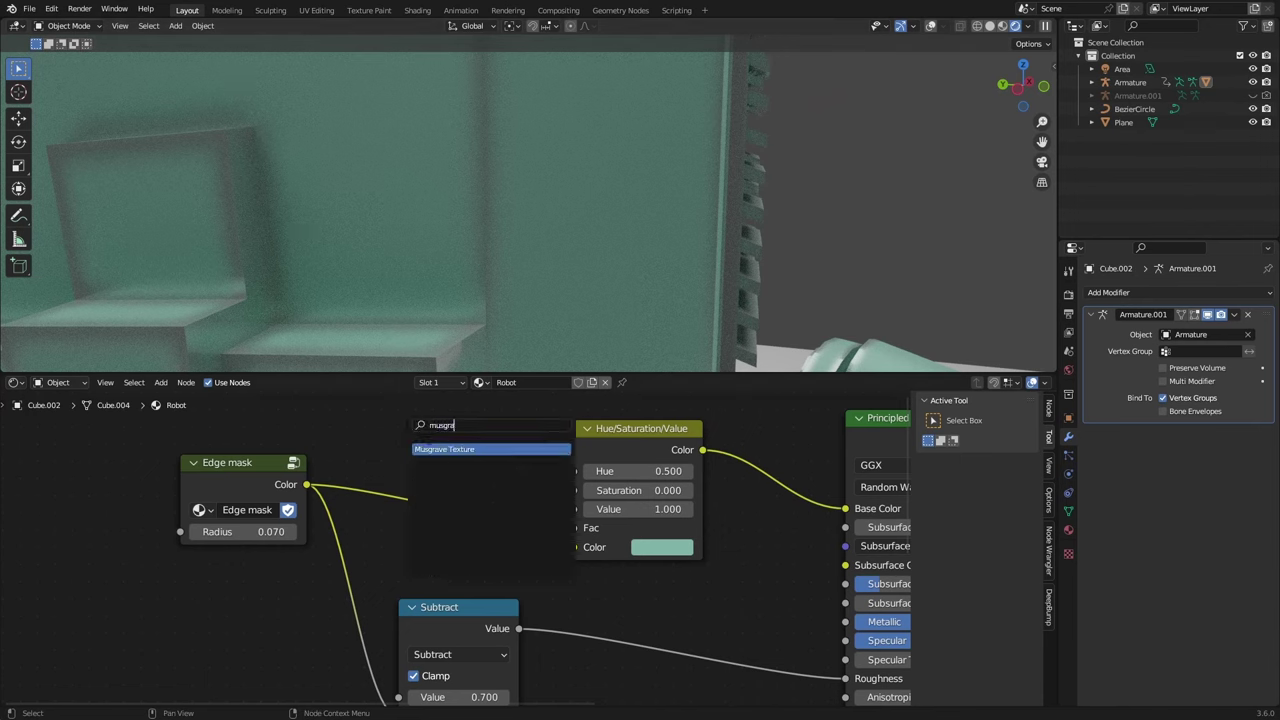
key(Return)
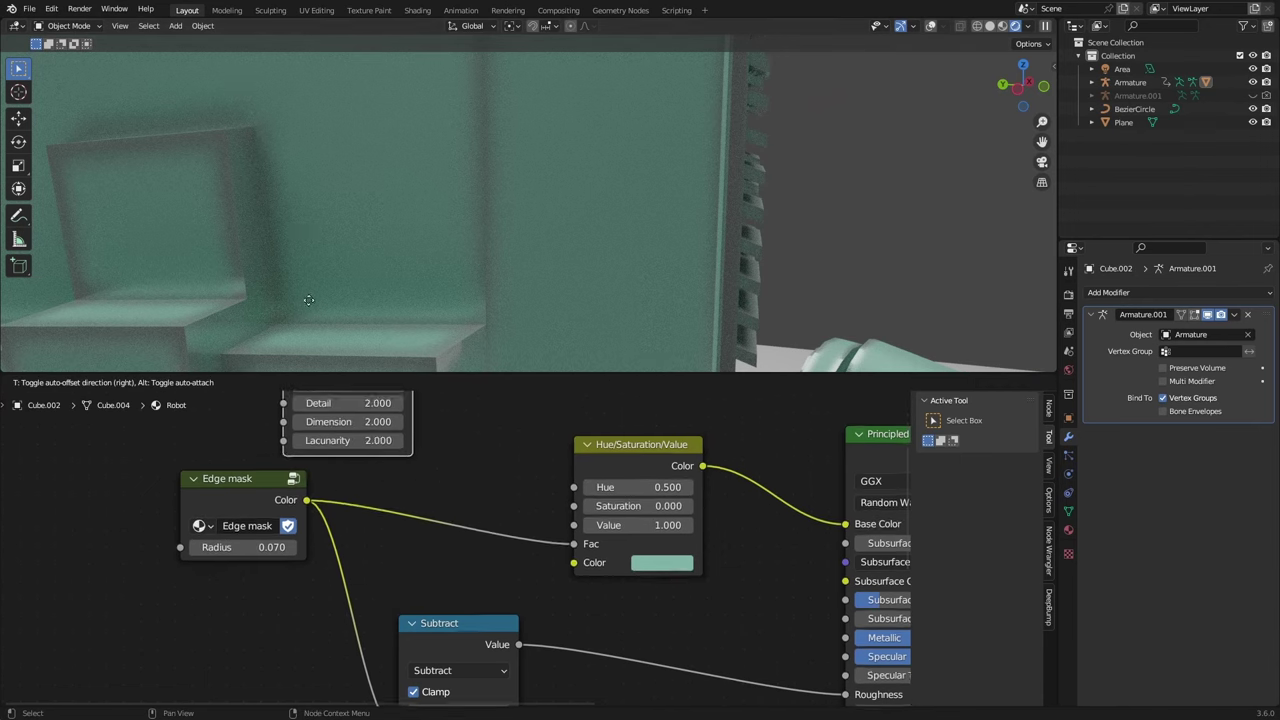
click(330, 559)
scroll(411, 537, down, 2)
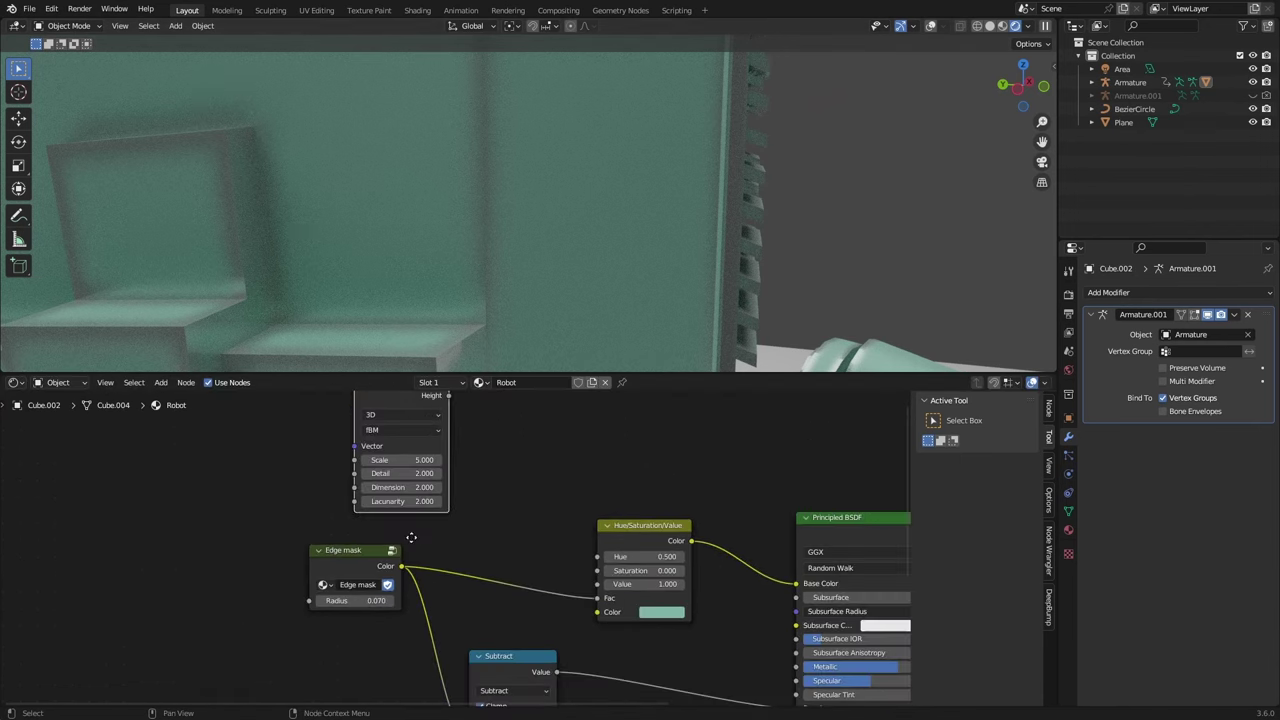
alt+right_drag(354, 569, 400, 480)
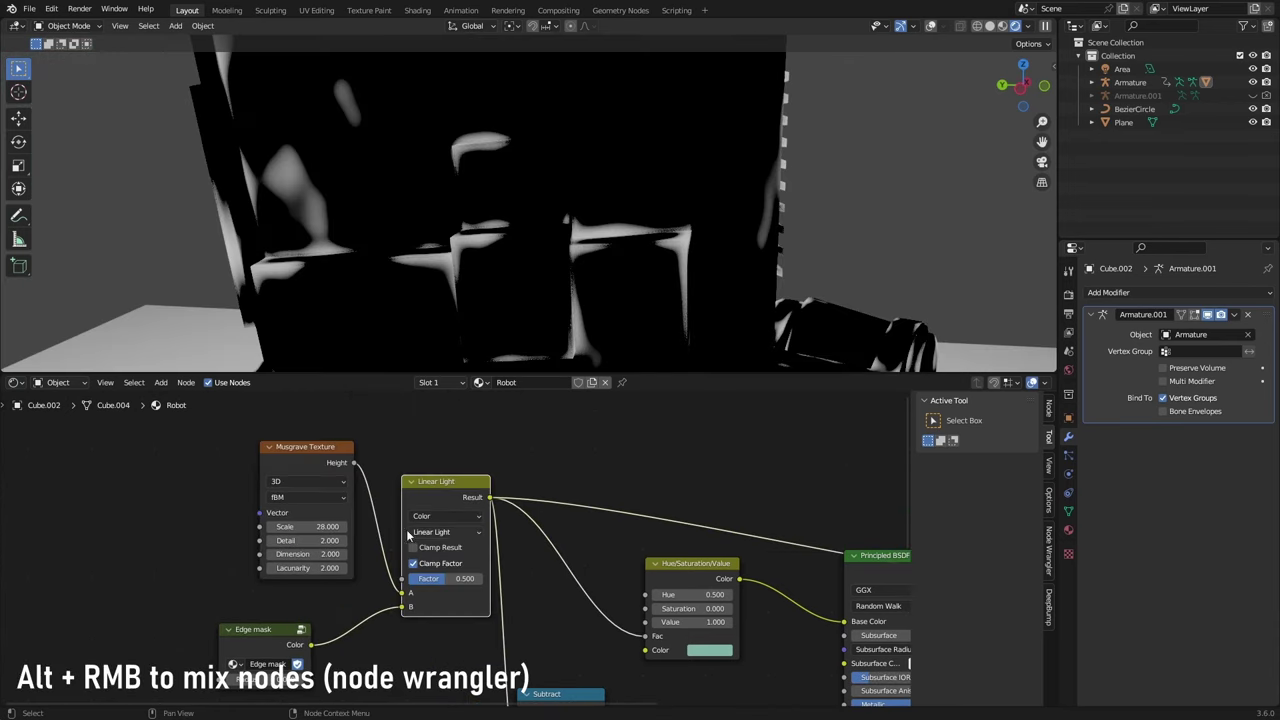
Set the Musgrave Texture's scale to 50, detail to 15 and dimension to 1
click(305, 527)
text(50)
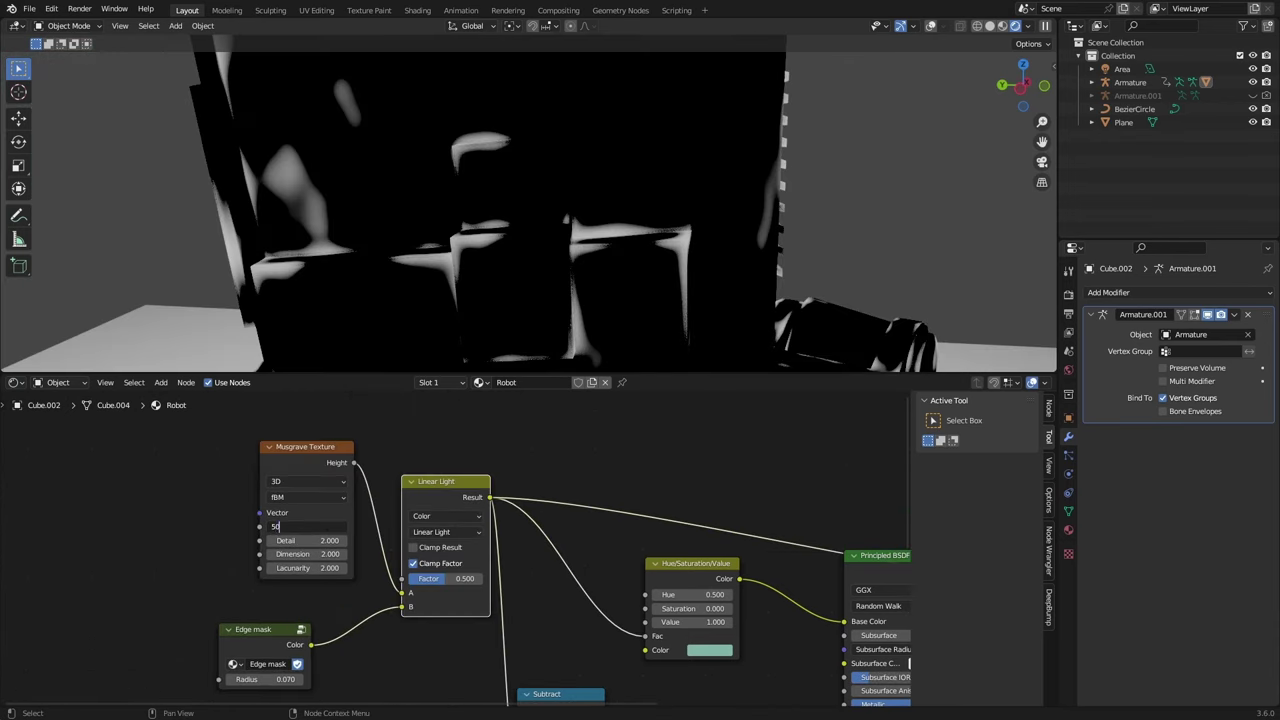
key(Return)
drag(305, 541, 340, 541)
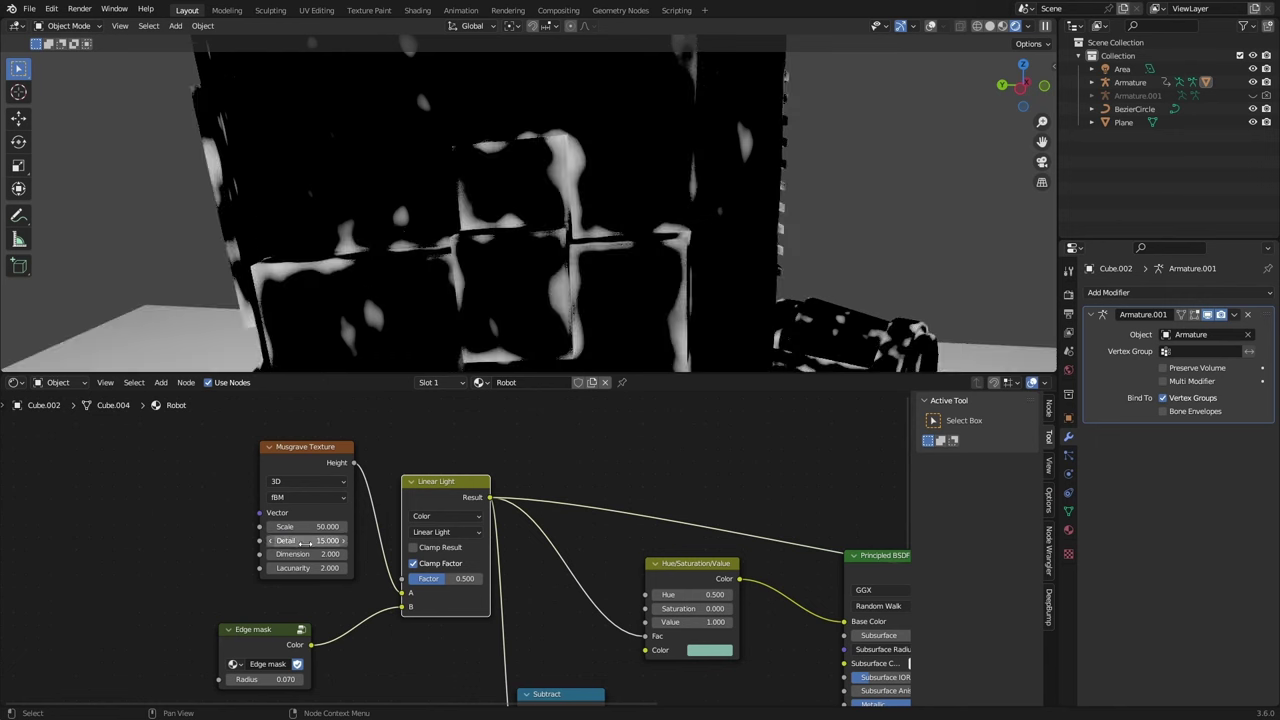
text(1)
key(Return)
Lower the Musgrave Texture's dimension to 0.2, raise the Linear Light factor to 1, and save the file
scroll(310, 590, up, 2)
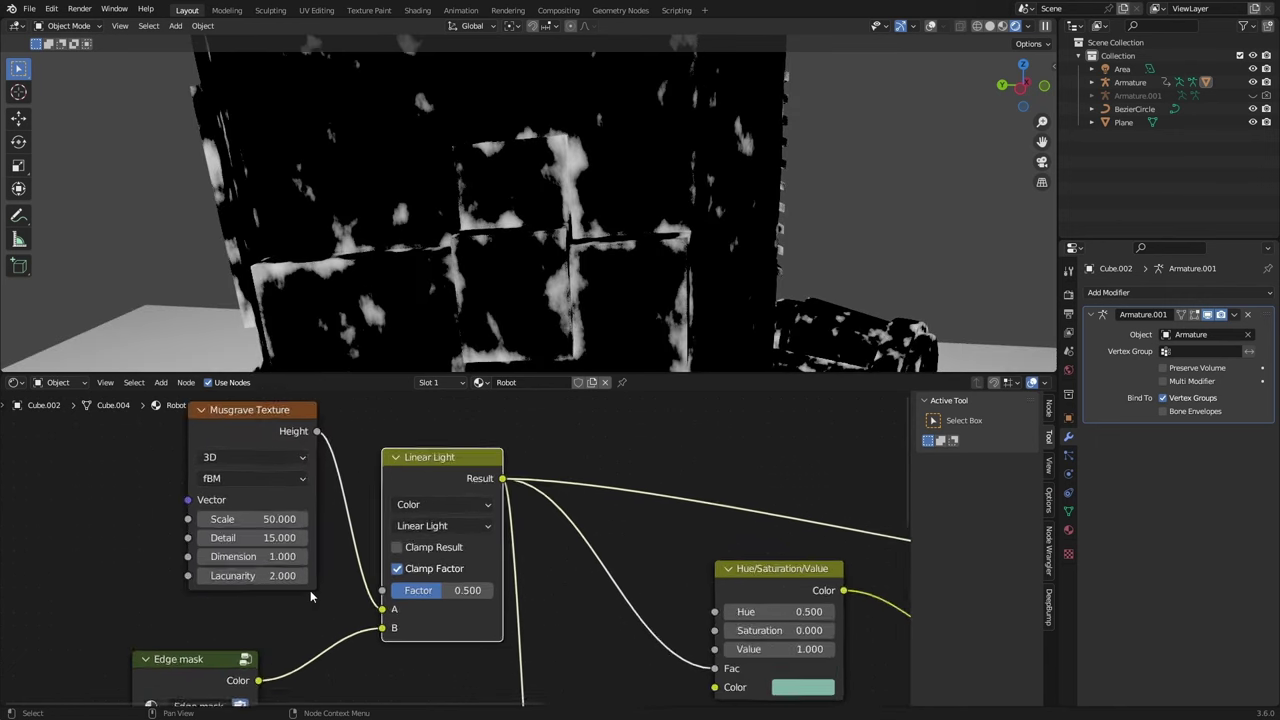
scroll(563, 172, down, 8)
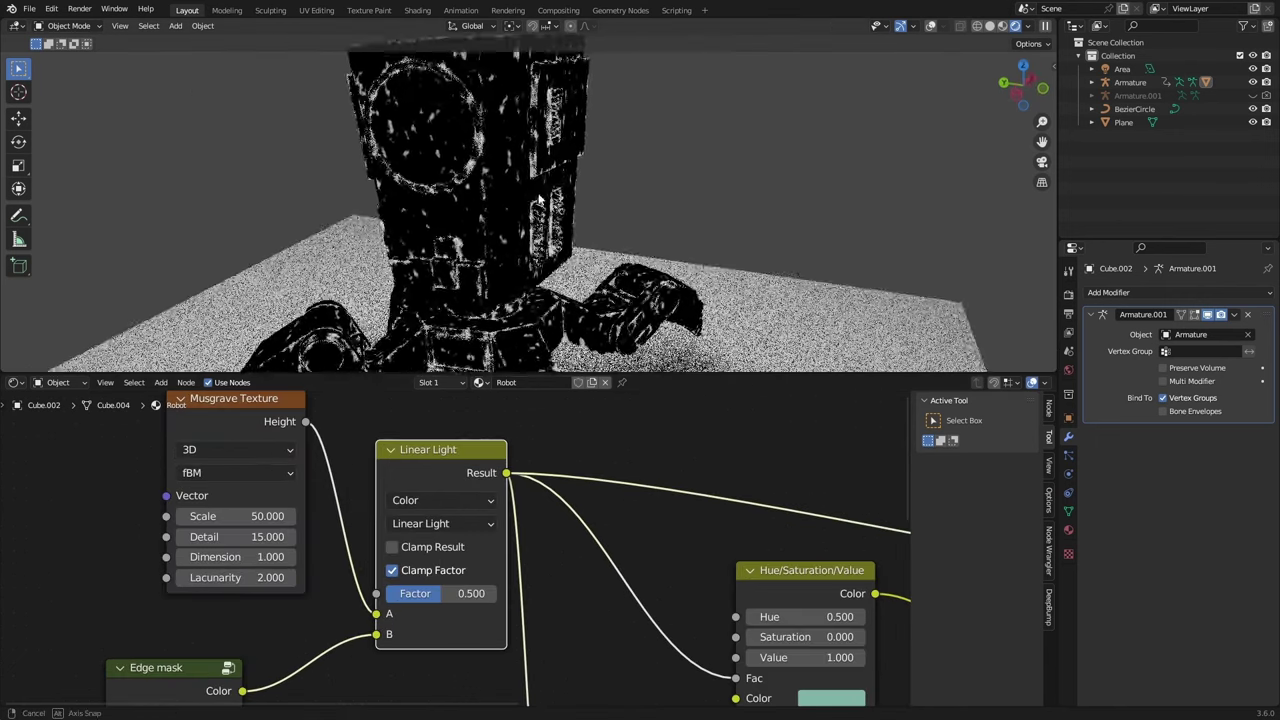
middle_drag(545, 217, 555, 232)
scroll(555, 232, up, 6)
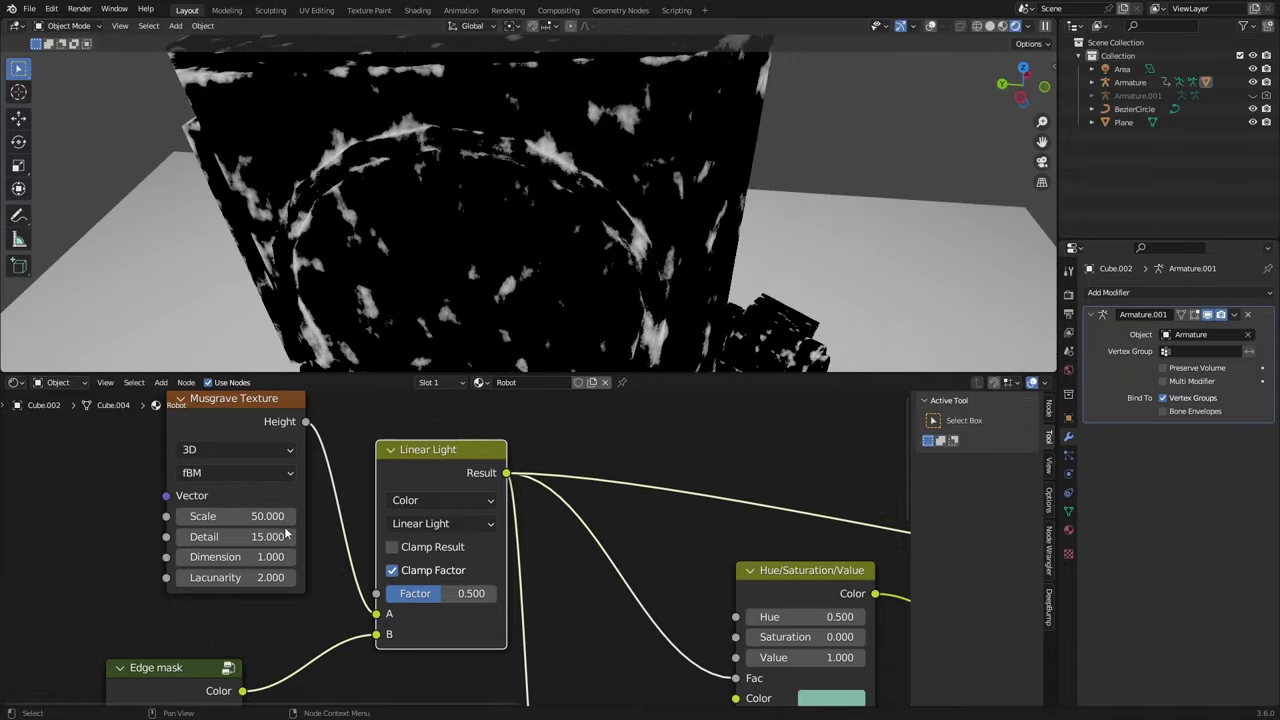
drag(235, 557, 219, 557)
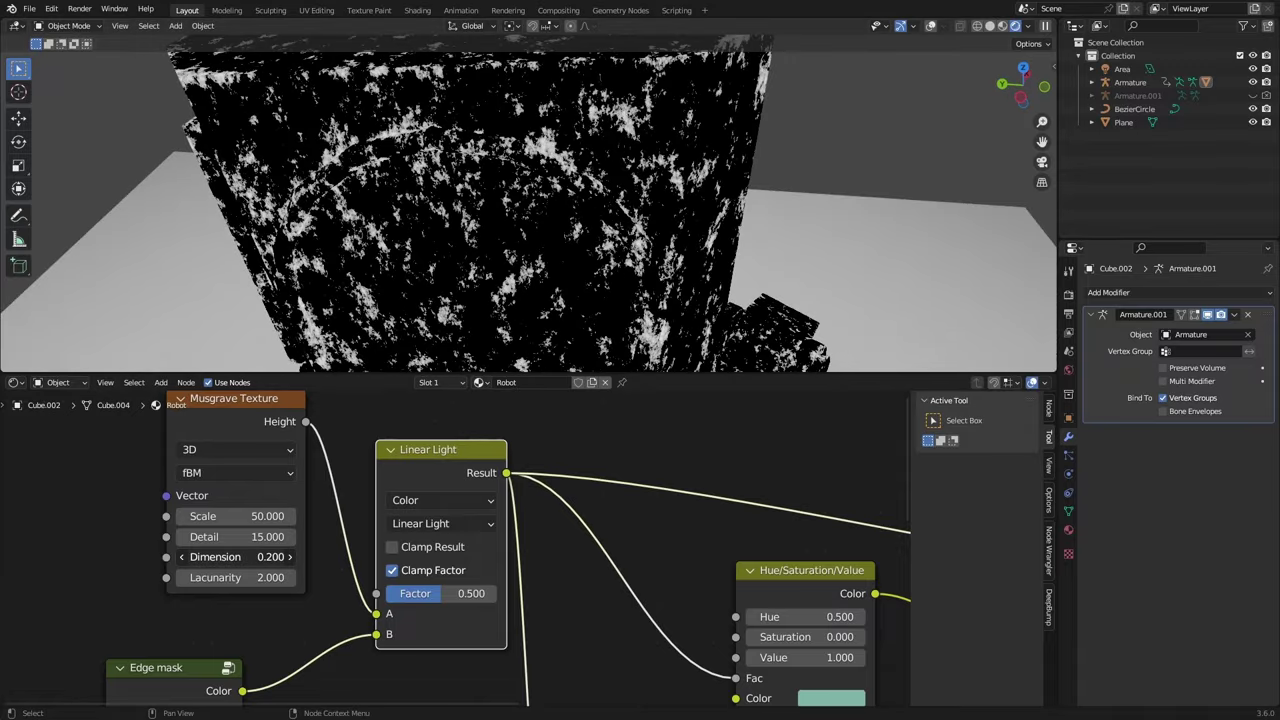
drag(449, 593, 520, 593)
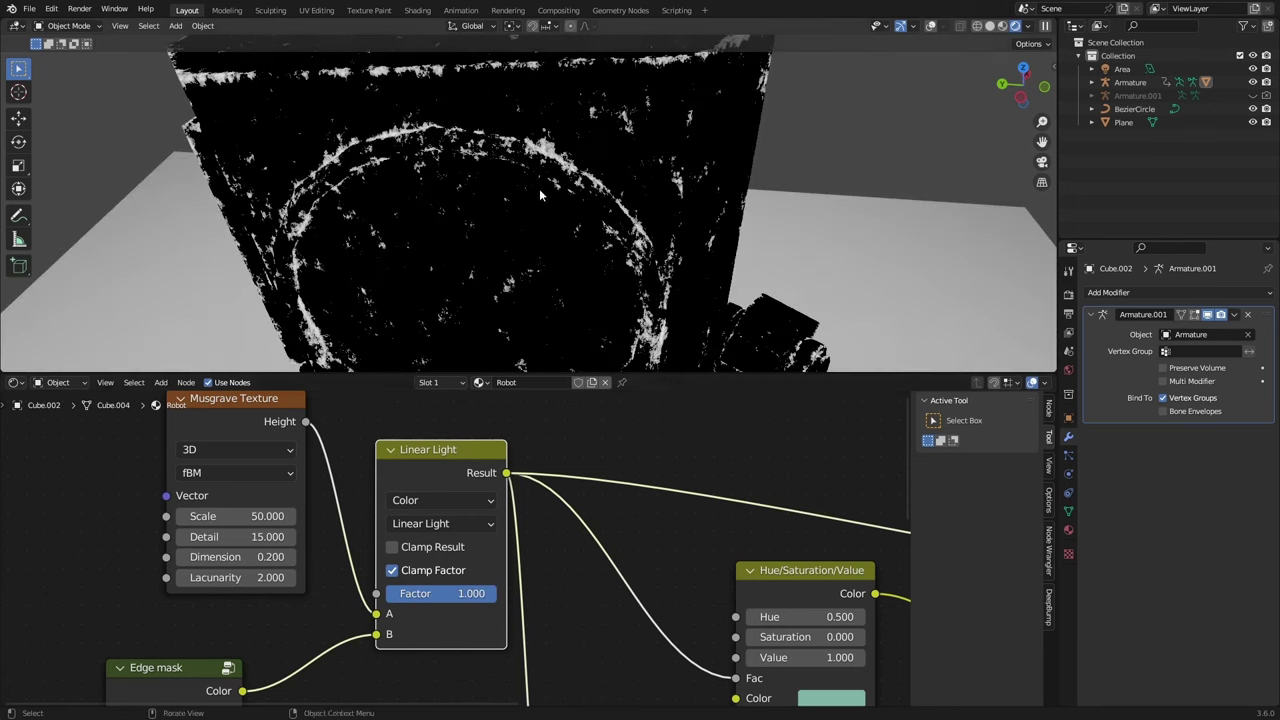
scroll(540, 195, down, 7)
middle_drag(566, 178, 572, 150)
key(ctrl+s)
Preview the Principled BSDF and examine the mottled wear on the robot's body
scroll(606, 538, down, 3)
middle_drag(606, 538, 433, 469)
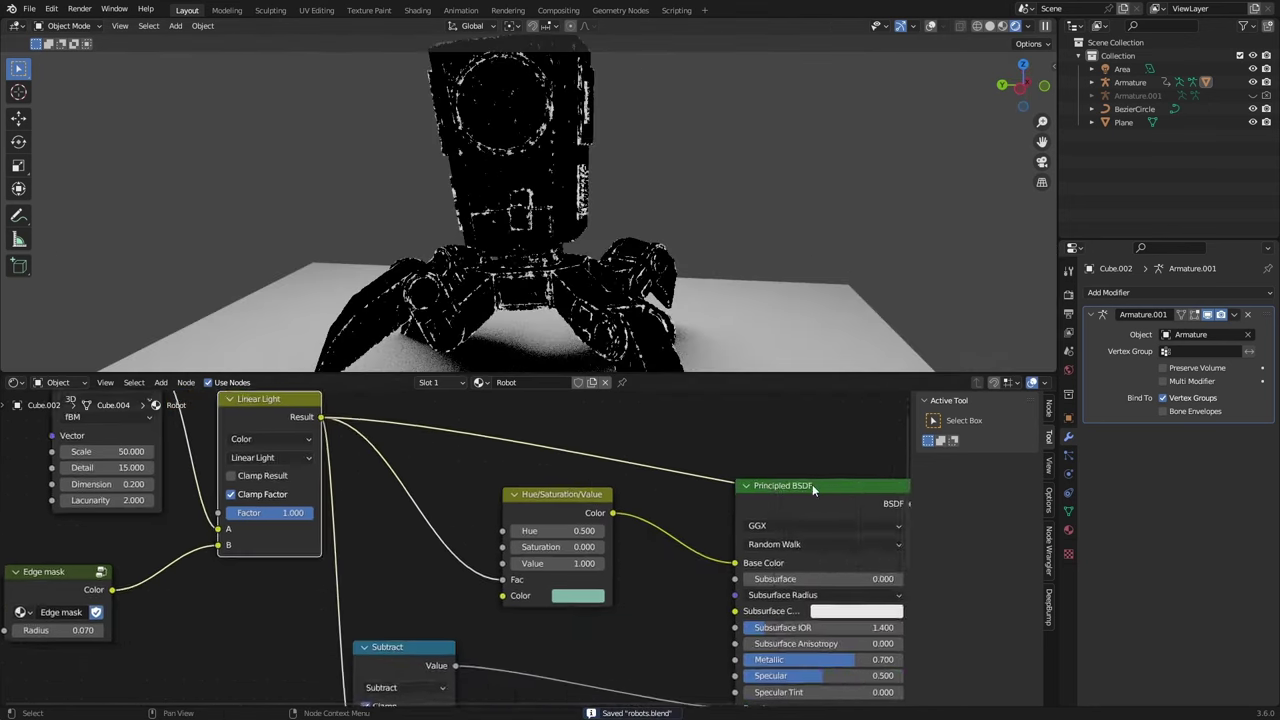
middle_drag(812, 488, 476, 491)
scroll(480, 496, down, 1)
ctrl+shift+click(486, 504)
scroll(528, 265, up, 4)
middle_drag(528, 265, 600, 297)
scroll(600, 297, up, 2)
middle_drag(249, 598, 549, 563)
middle_drag(291, 502, 448, 586)
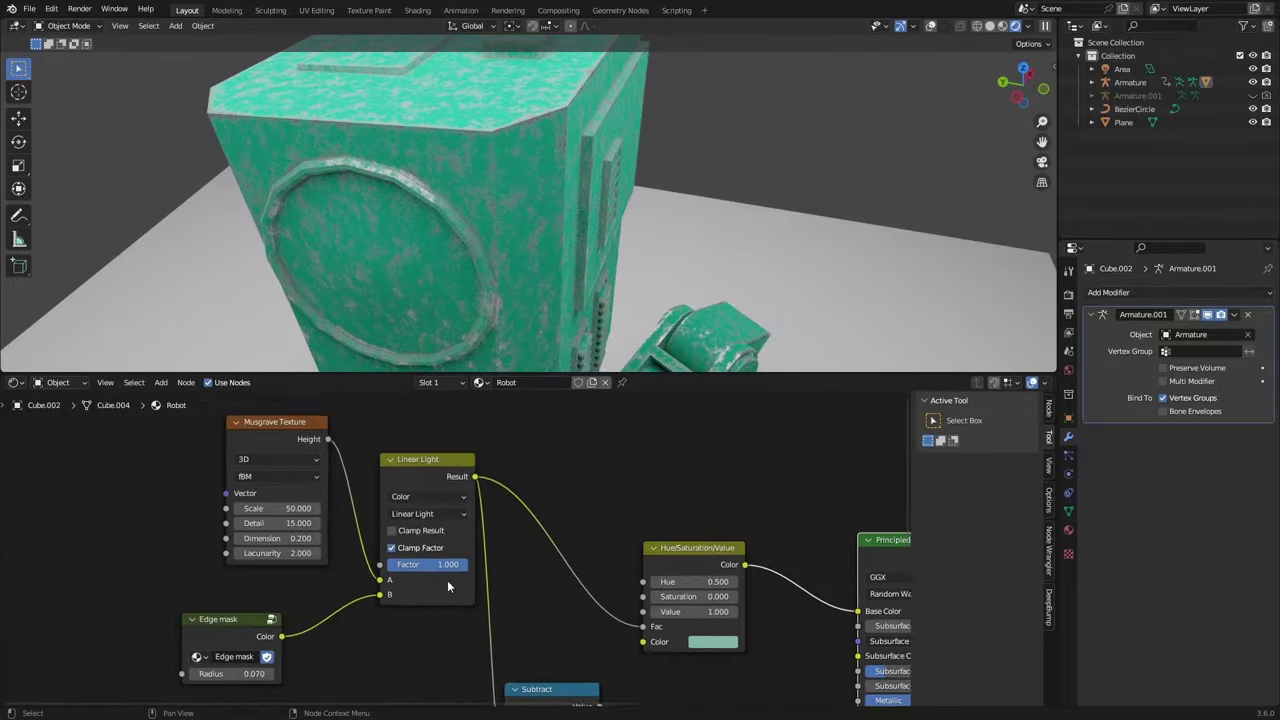
Enable Clamp Result on the Linear Light node, preview that node's output on the robot, and save the file
scroll(452, 560, up, 4)
click(388, 528)
click(388, 528)
ctrl+shift+click(405, 448)
key(ctrl+s)
click(371, 527)
middle_drag(460, 260, 535, 215)
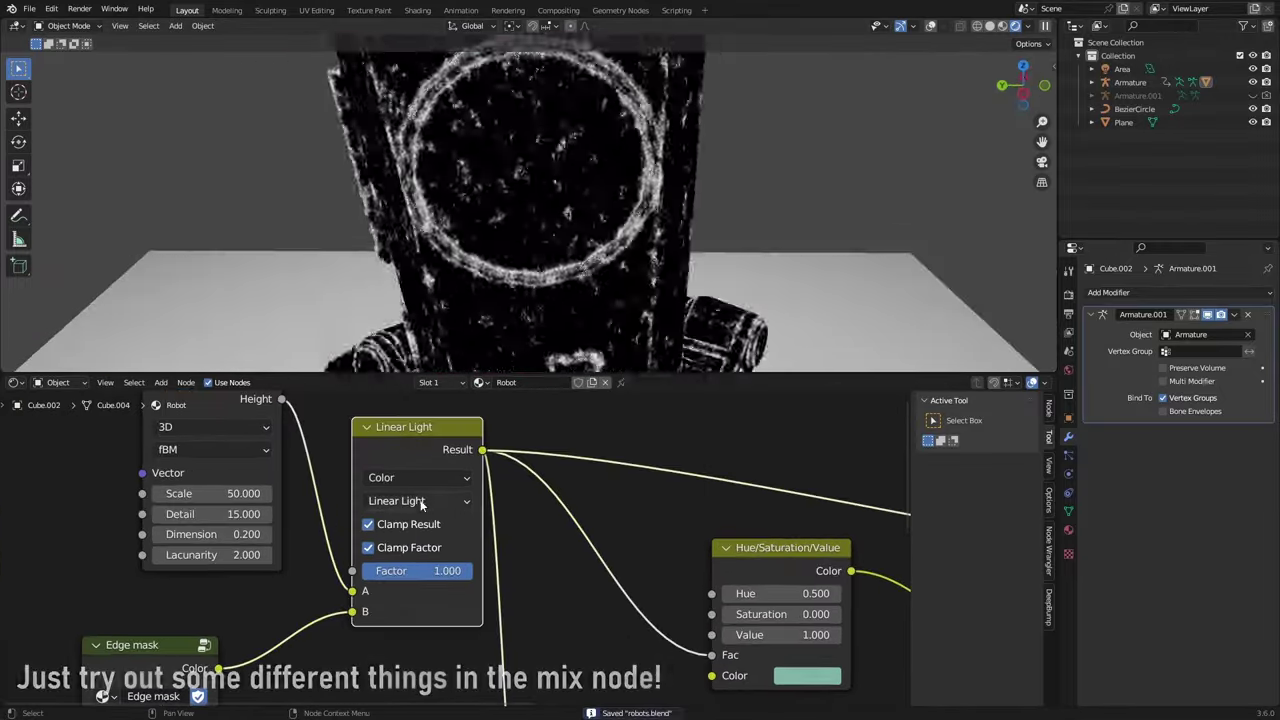
Try out other blend modes on the mix node, such as Hue
ctrl+scroll(421, 501, down, 4)
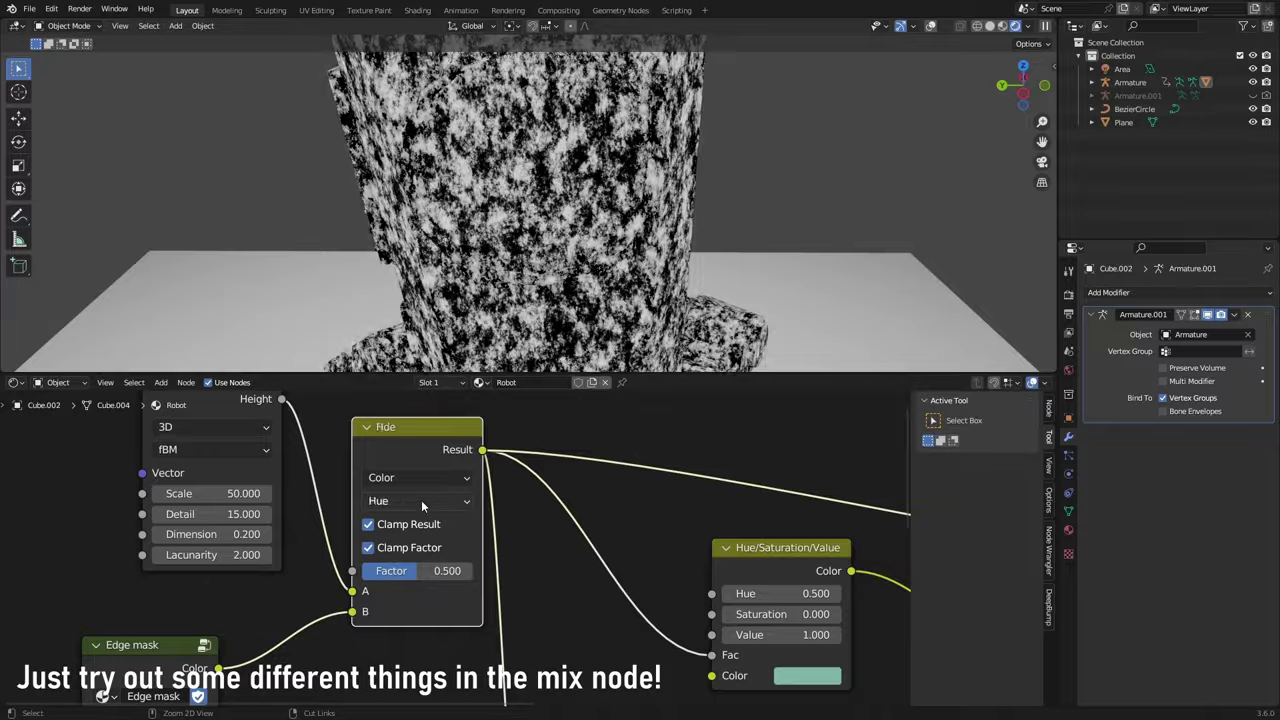
ctrl+scroll(422, 501, down, 14)
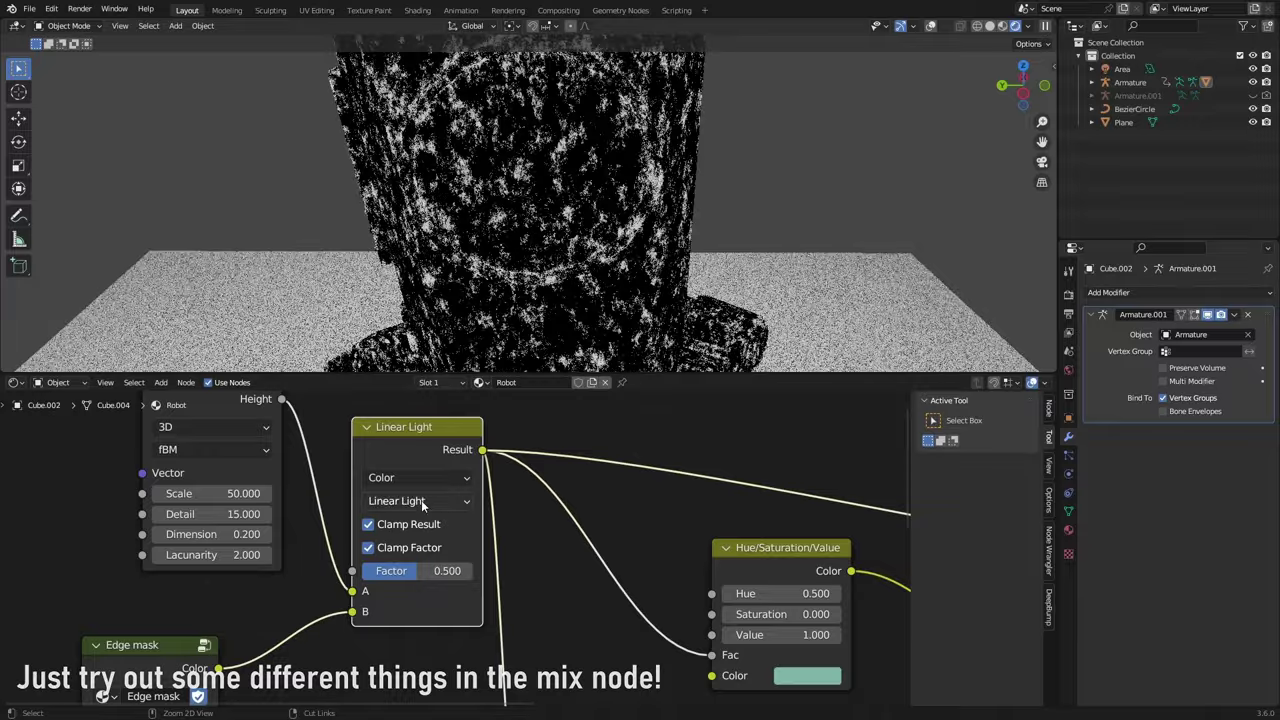
ctrl+scroll(421, 500, down, 13)
Rewire the Linear Light mix so the Edge mask drives Factor and the Musgrave height feeds B, with color A set to black
drag(352, 611, 354, 611)
drag(352, 591, 352, 571)
click(441, 591)
drag(571, 390, 571, 460)
middle_drag(620, 260, 650, 265)
click(418, 501)
click(421, 235)
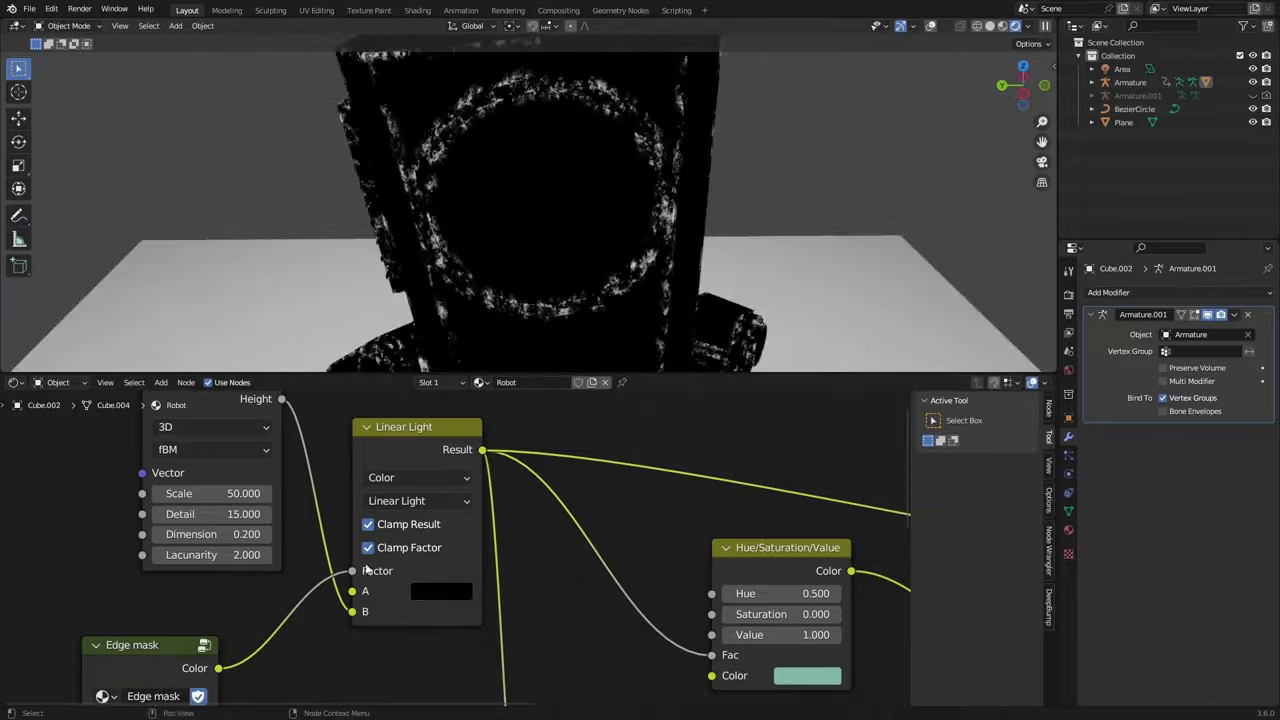
Arrange the Musgrave Texture and Edge mask nodes in a column beside the Linear Light node, and save the file
scroll(362, 598, up, 3)
scroll(303, 560, down, 4)
middle_drag(278, 489, 354, 523)
drag(300, 434, 238, 477)
key(ctrl+s)
middle_drag(427, 566, 466, 488)
mouse_move(302, 608)
mouse_down()
mouse_move(291, 601)
mouse_move(297, 611)
mouse_up()
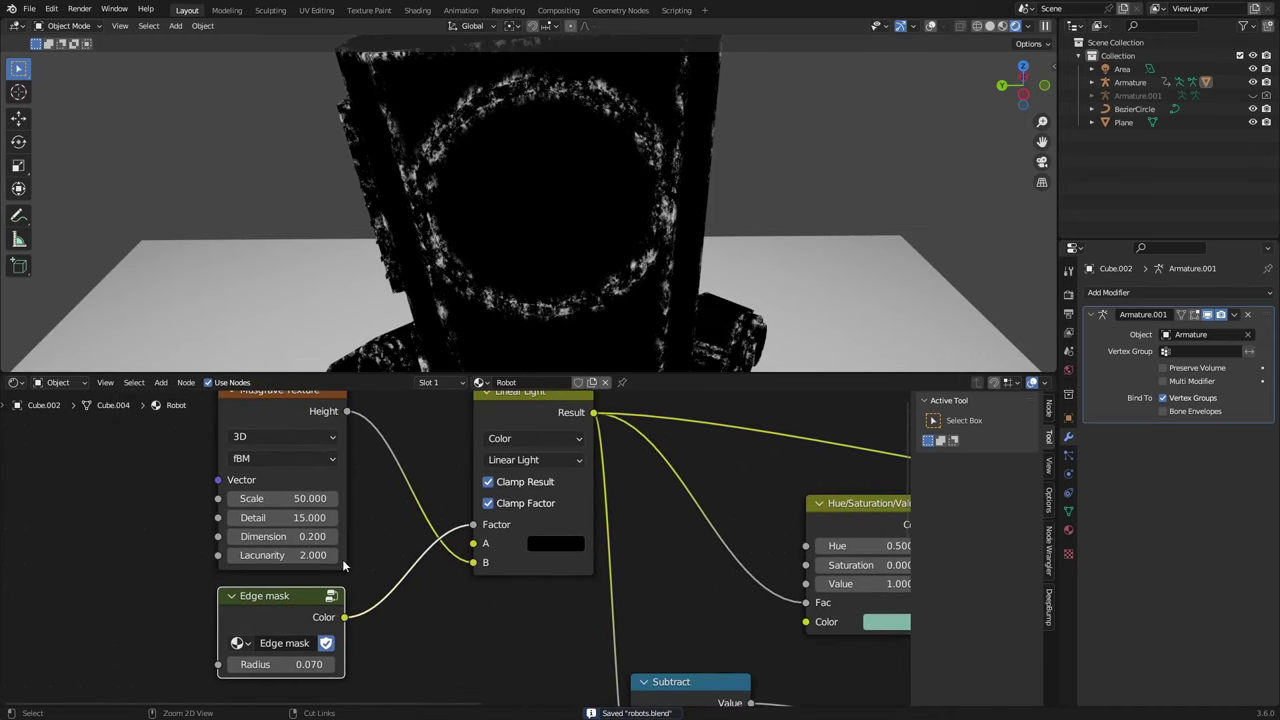
Reconnect the Principled BSDF to the Material Output and examine the edge wear on the upper body
middle_drag(541, 505, 431, 530)
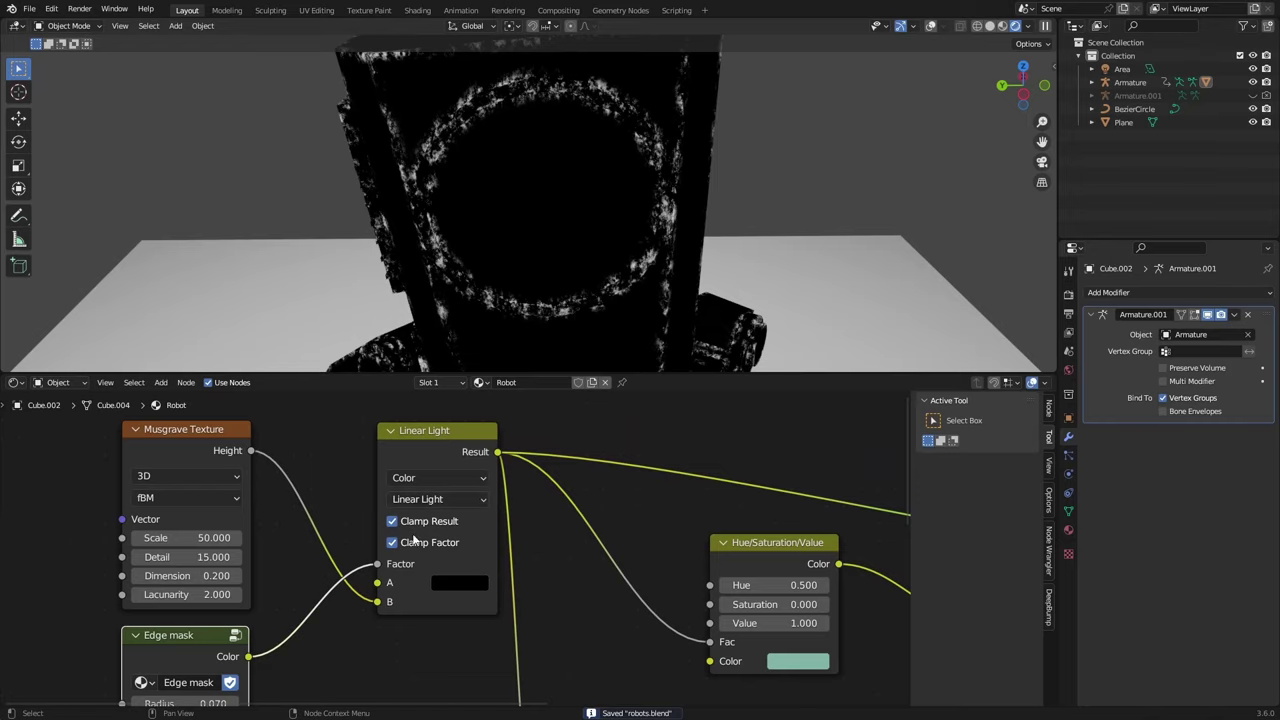
middle_drag(553, 524, 406, 526)
middle_drag(804, 528, 564, 488)
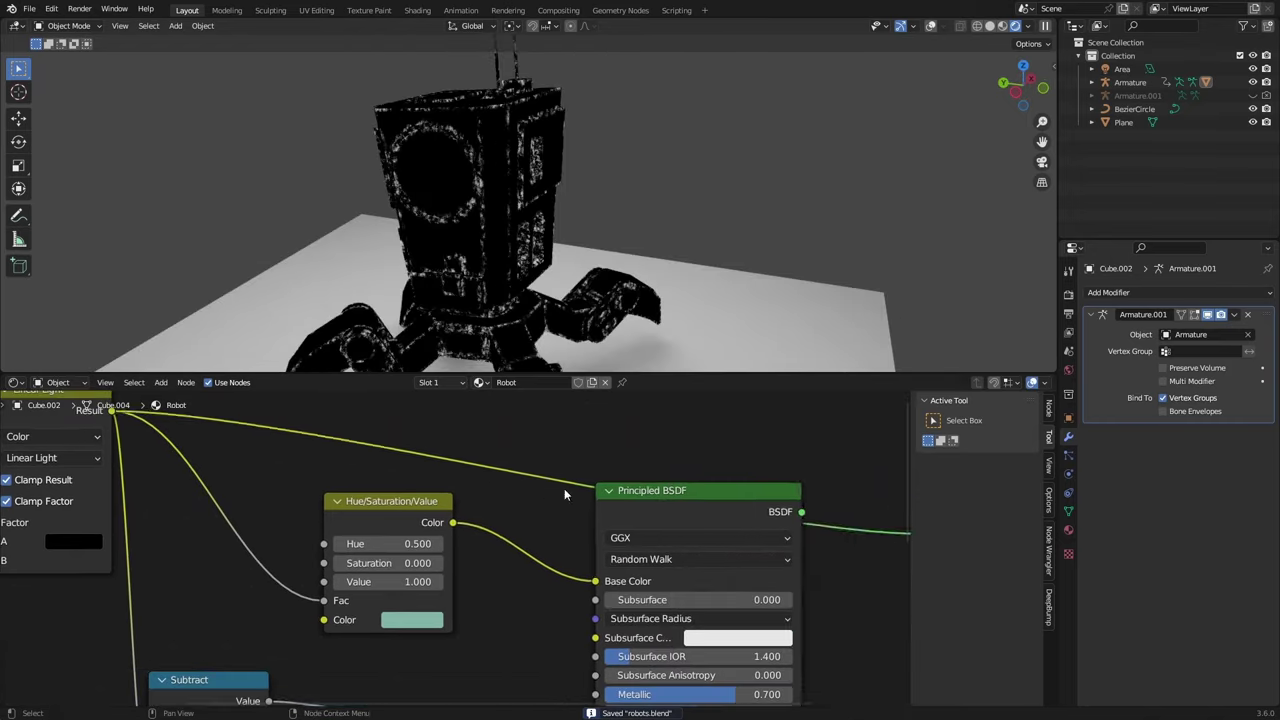
scroll(547, 292, up, 6)
middle_drag(548, 297, 550, 288)
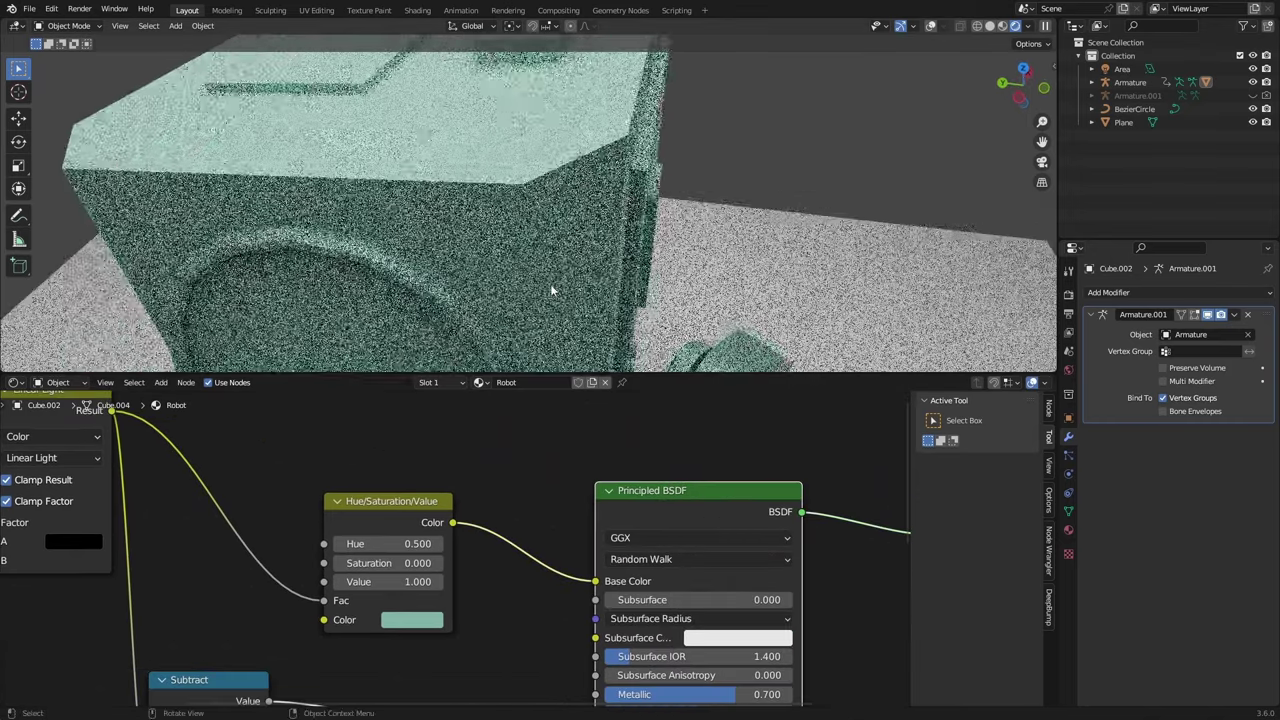
scroll(548, 291, up, 1)
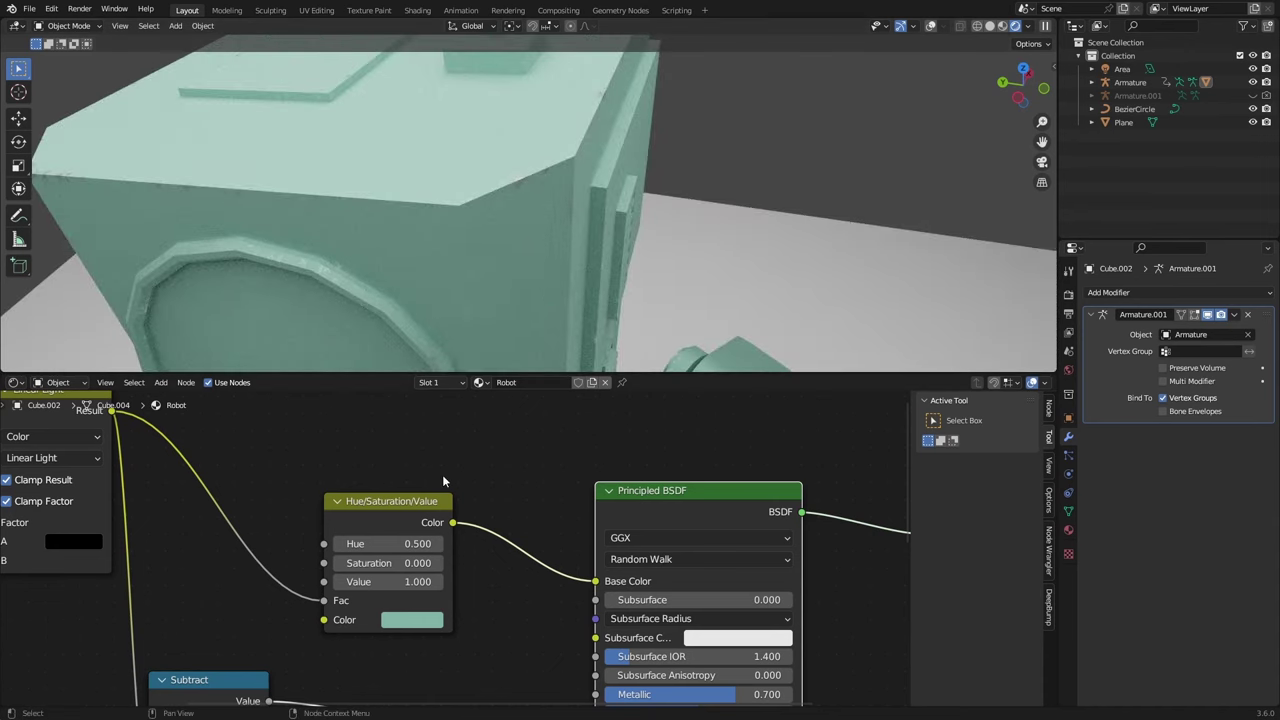
Save the file and inspect the worn edges on the robot's body and legs
key(ctrl+s)
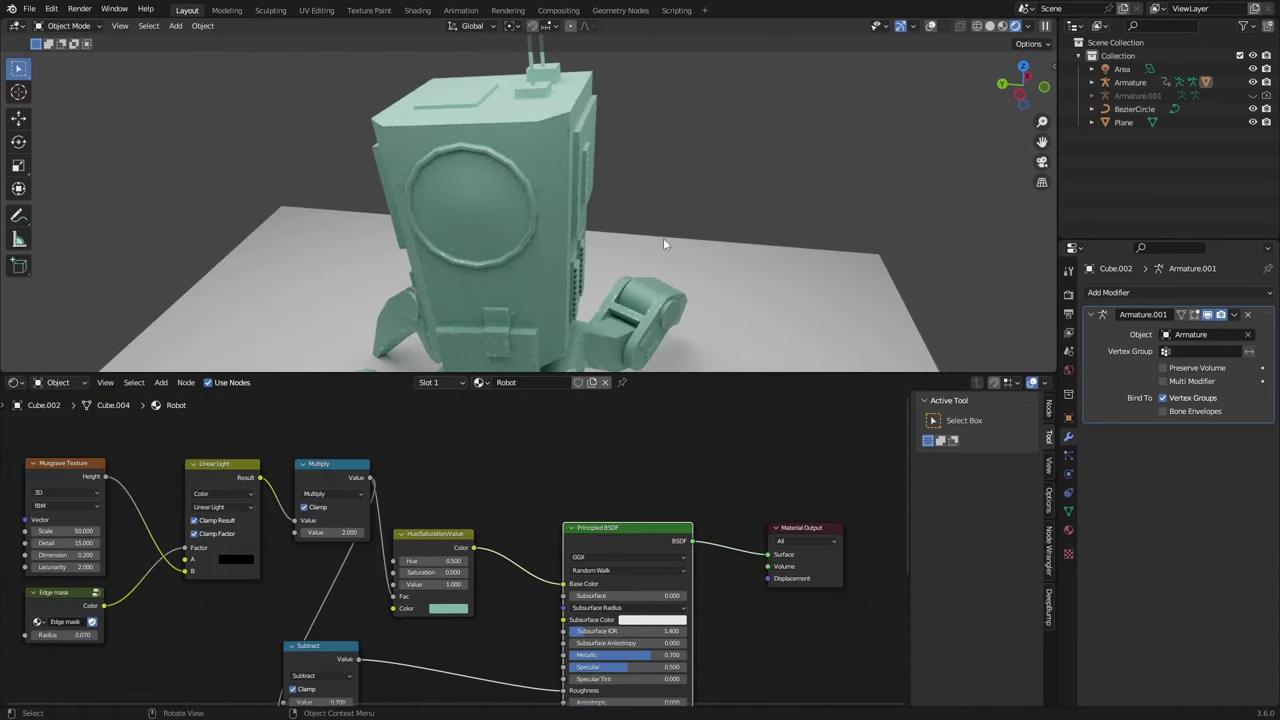
shift+middle_drag(605, 230, 556, 210)
middle_drag(556, 246, 593, 200)
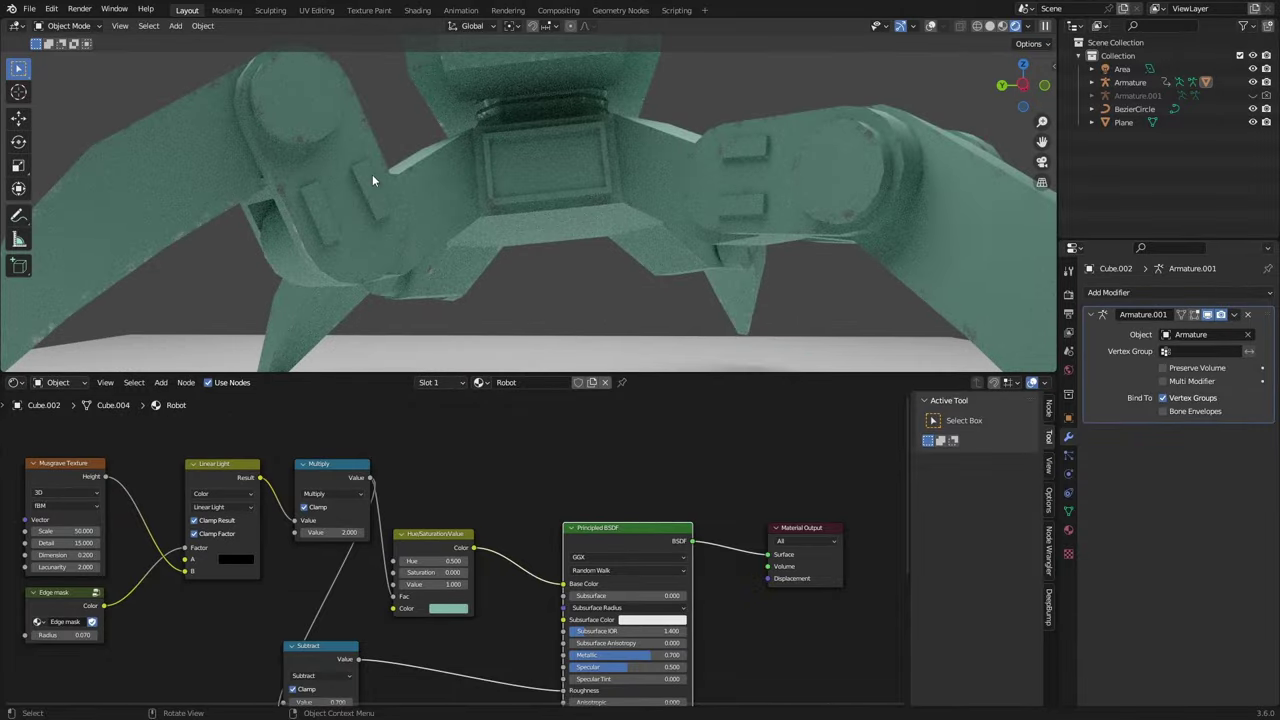
Set the Edge mask radius to 0.200 to widen the edge wear on the robot
middle_drag(373, 176, 502, 207)
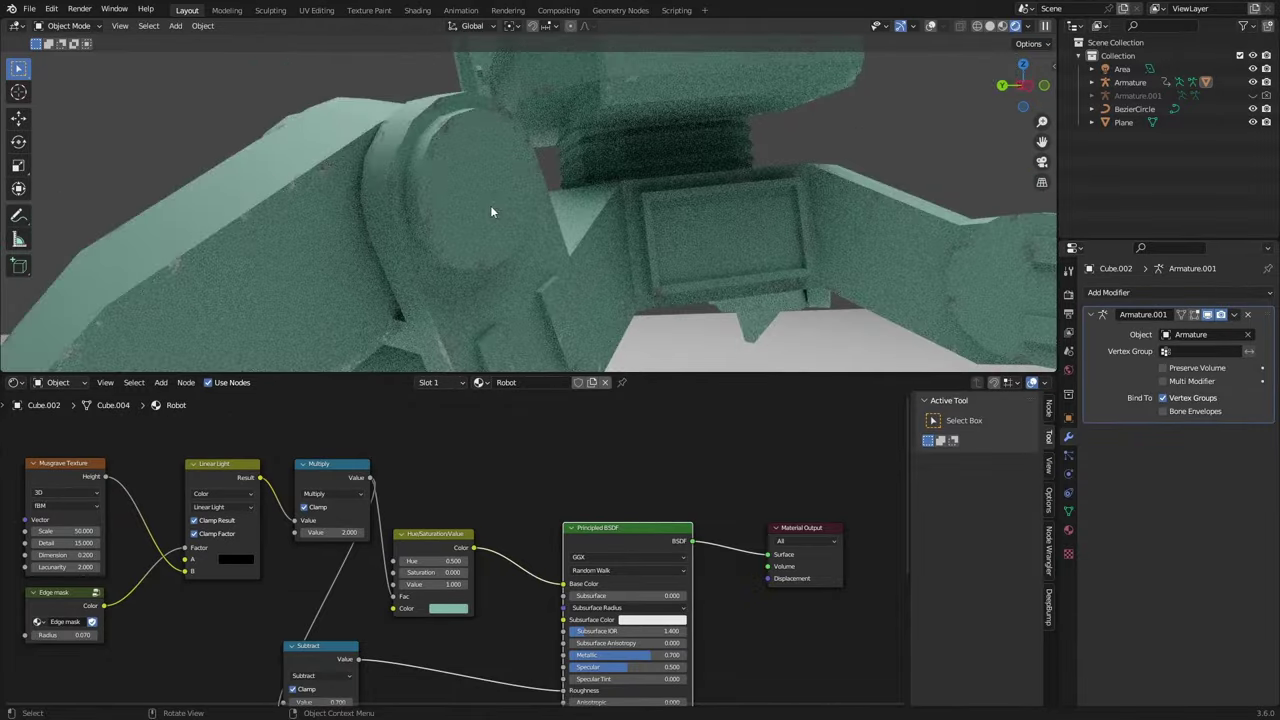
scroll(345, 624, up, 3)
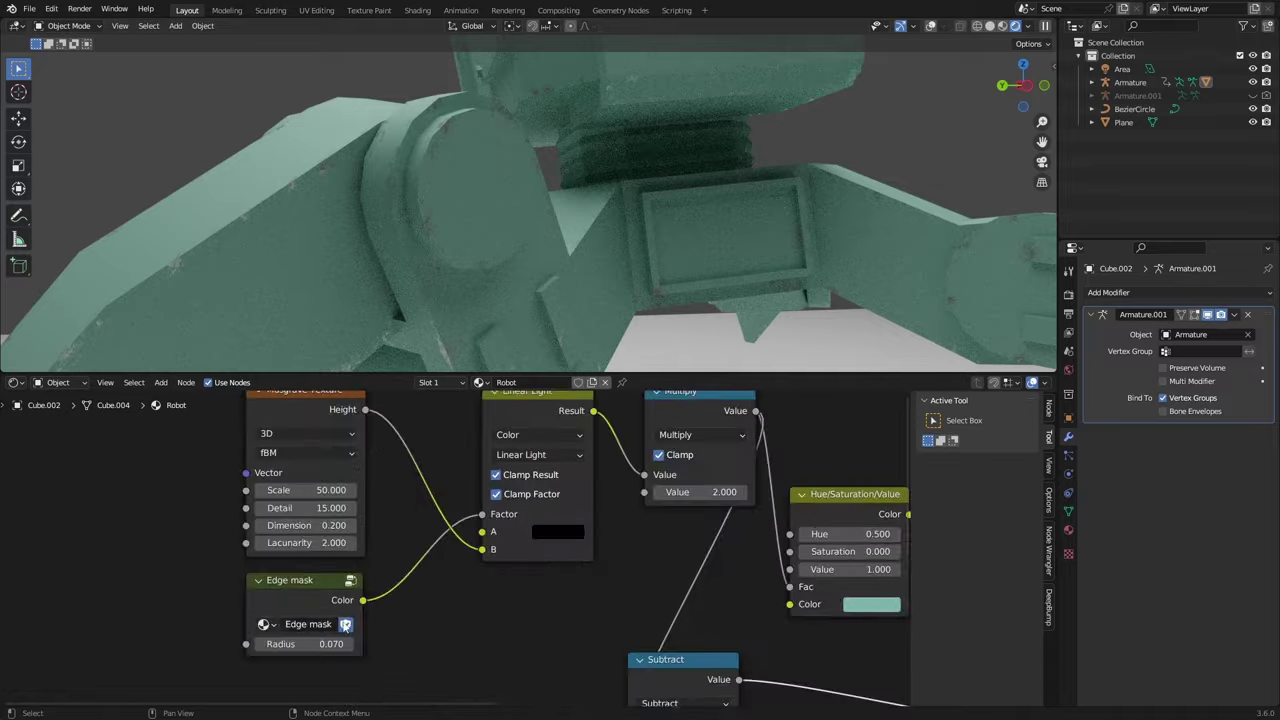
drag(306, 644, 346, 644)
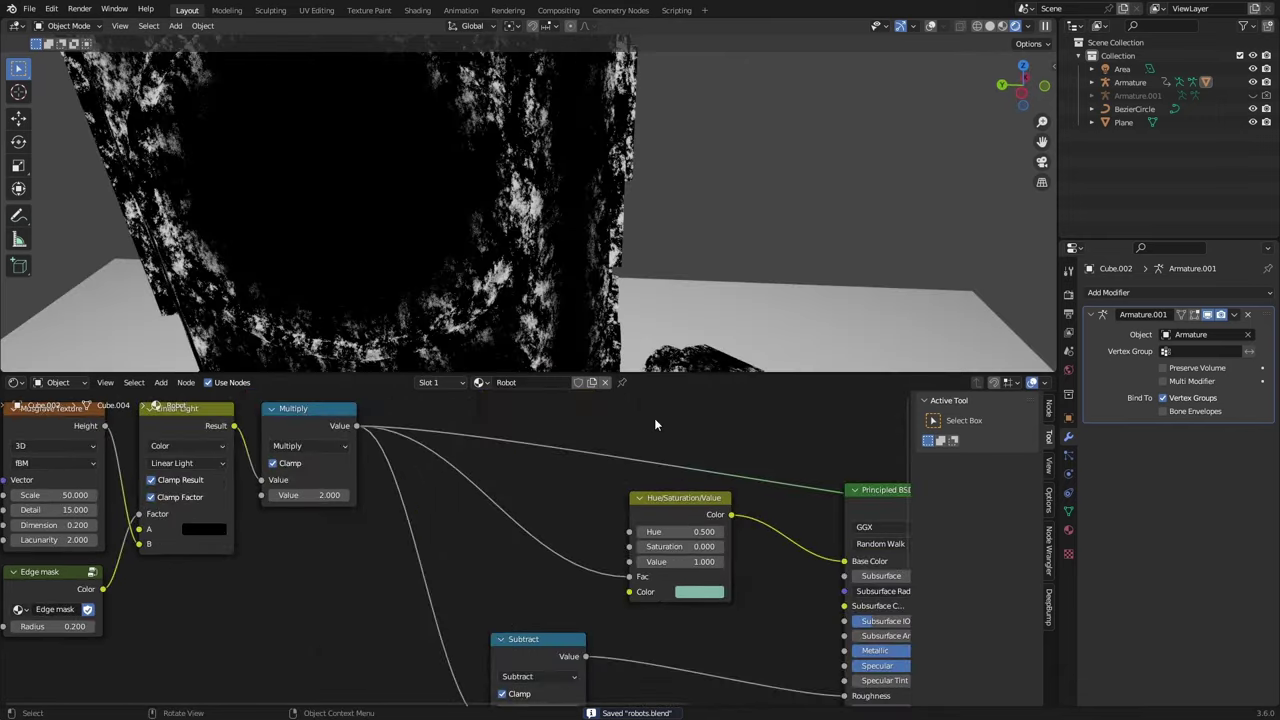
Preview the Hue/Saturation/Value color on the robot and reconnect the Principled BSDF to the Material Output
middle_drag(689, 521, 643, 521)
ctrl+shift+click(643, 521)
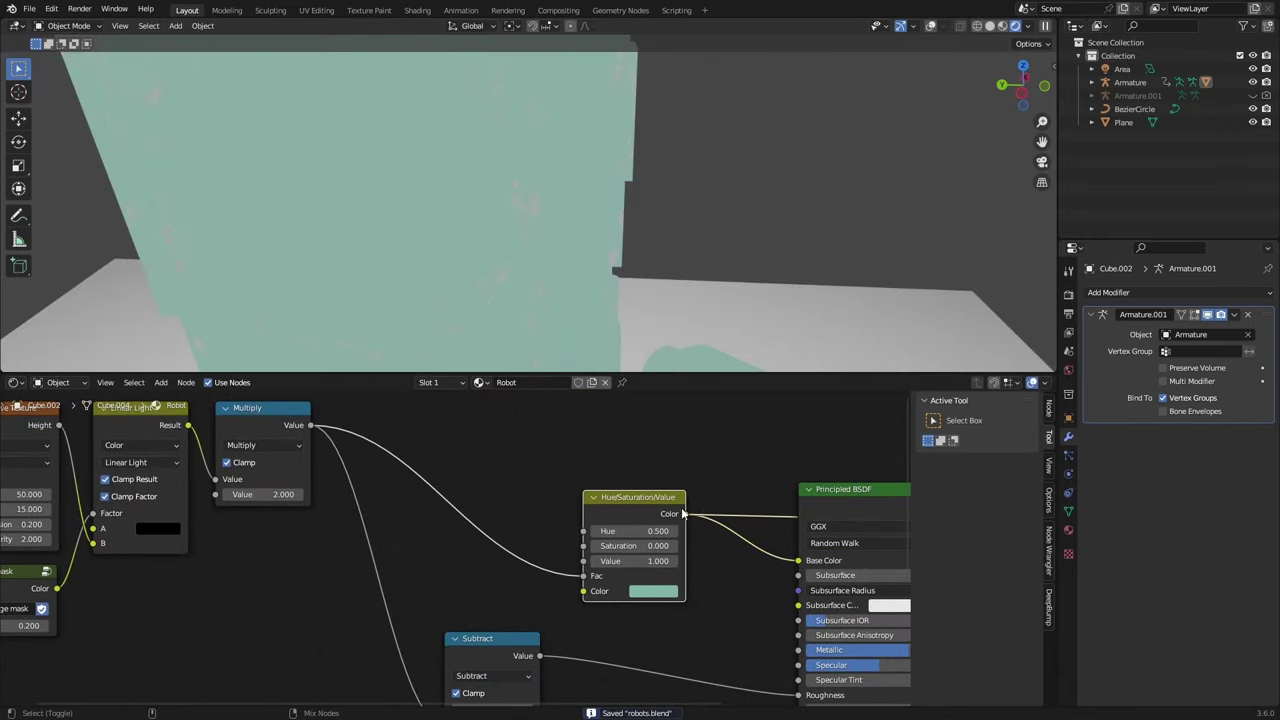
middle_drag(726, 514, 579, 506)
ctrl+shift+click(707, 488)
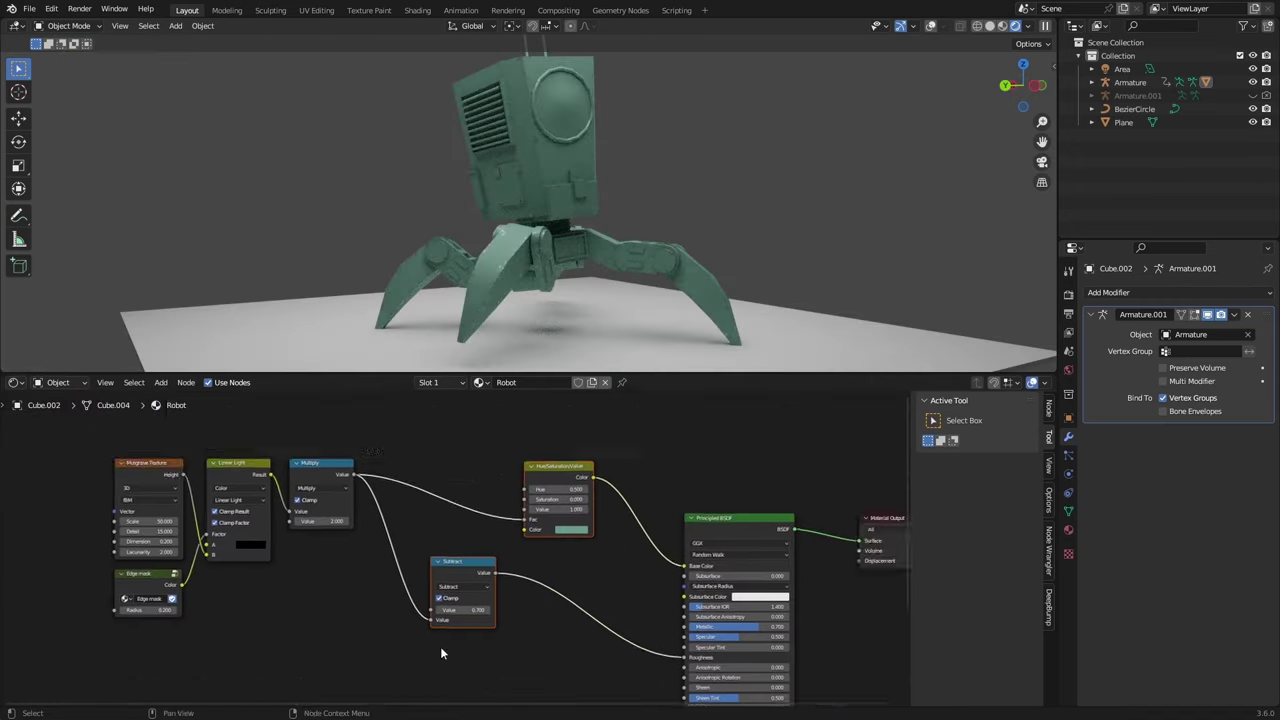
Add a second Musgrave Texture below the edge wear nodes and preview its height on the robot
ctrl+scroll(408, 580, up, 4)
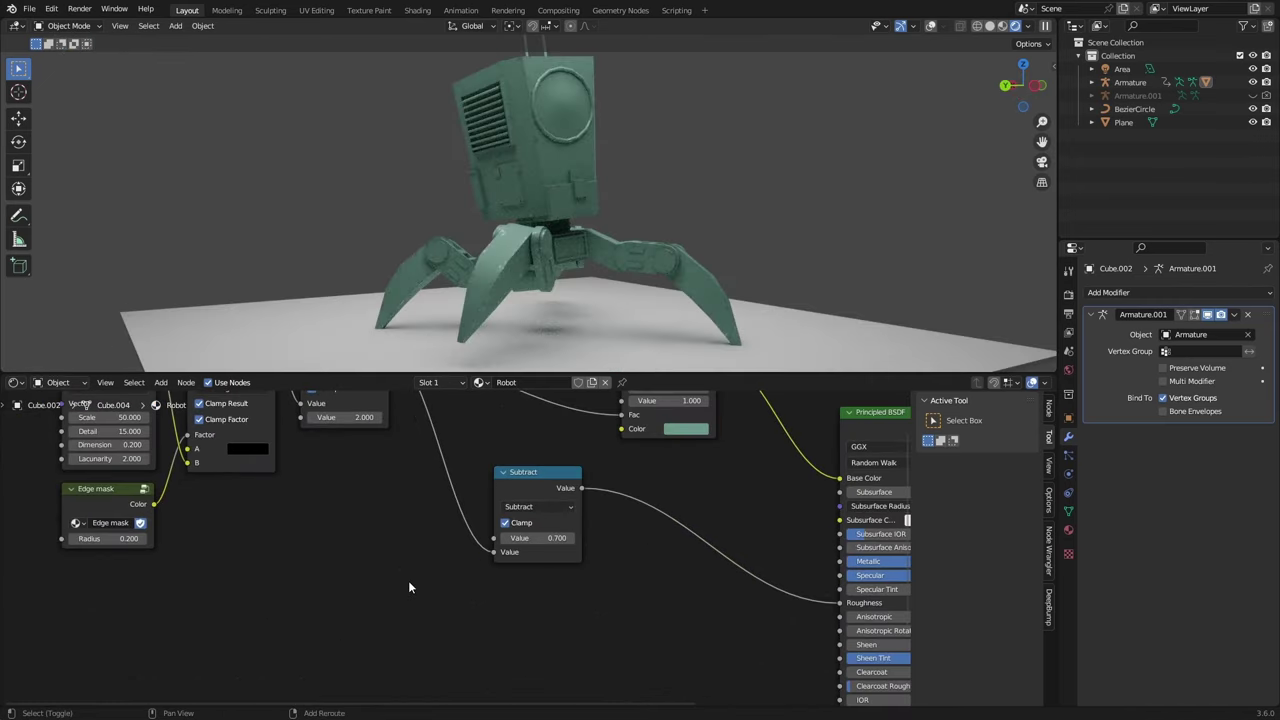
key(shift+a)
click(377, 566)
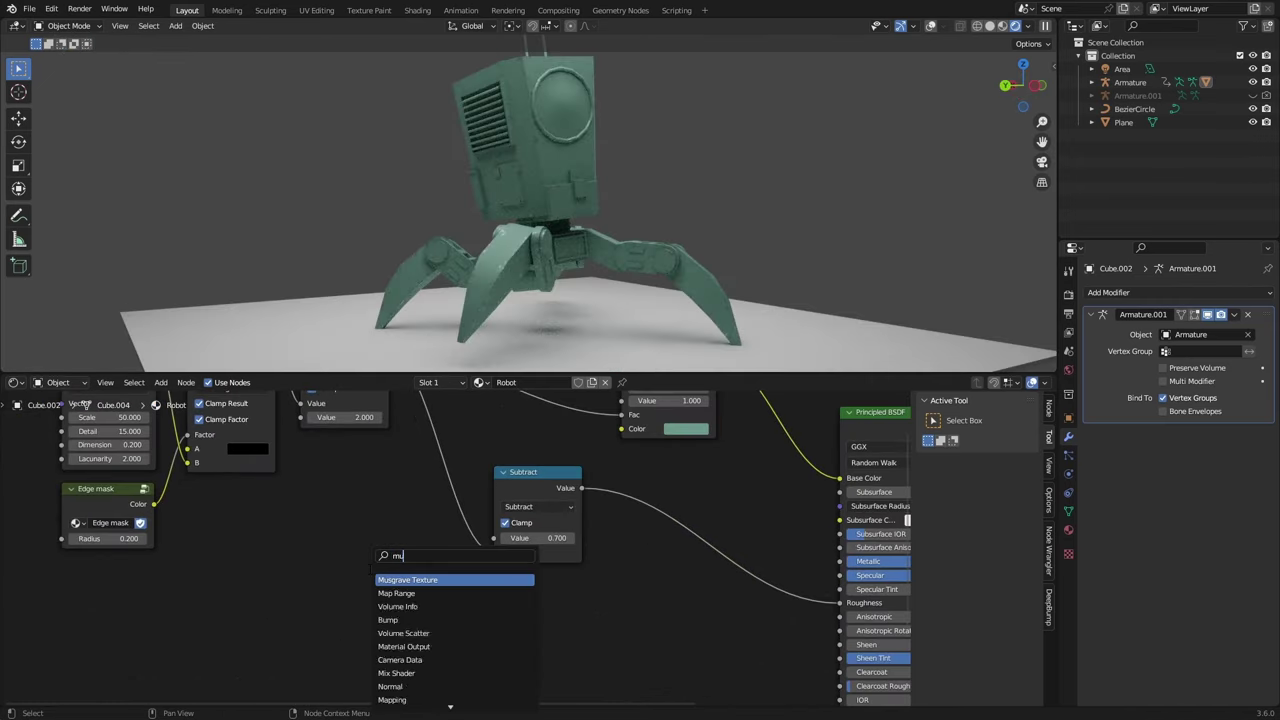
key(Return)
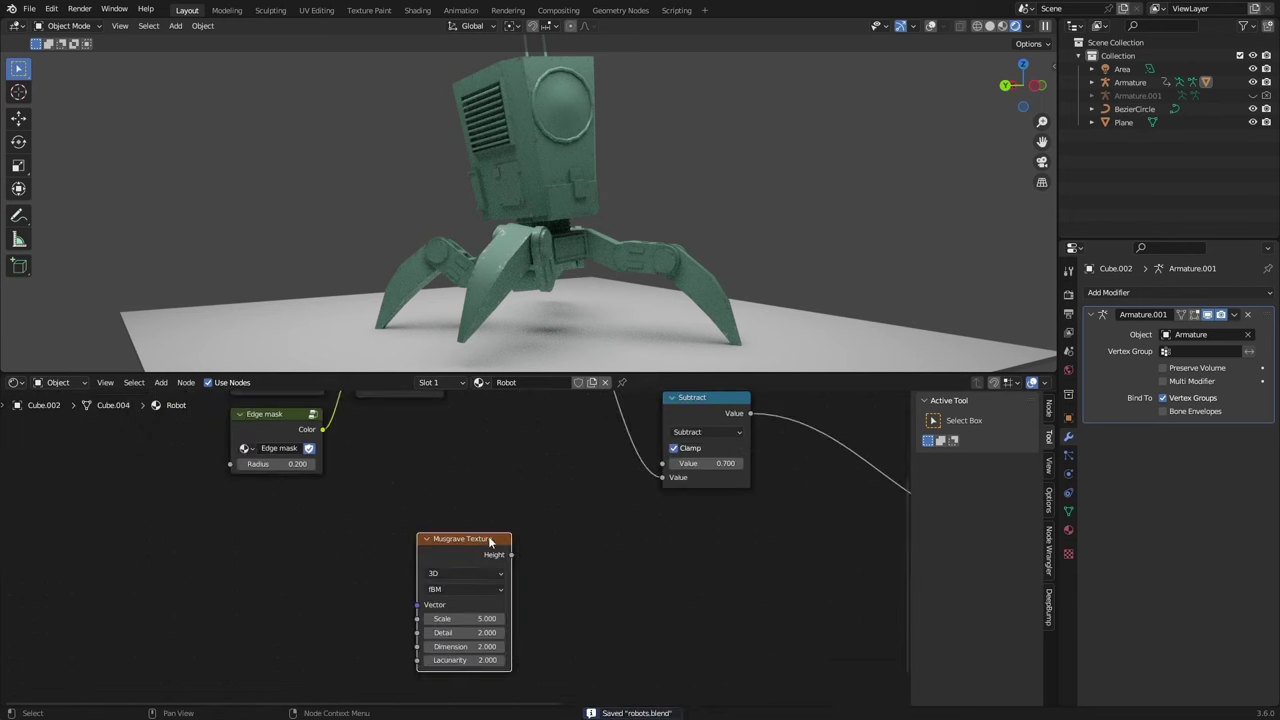
ctrl+shift+click(456, 540)
Raise the new Musgrave Texture's scale to 19.700 and feed it Object coordinates through a Mapping node
scroll(500, 535, up, 3)
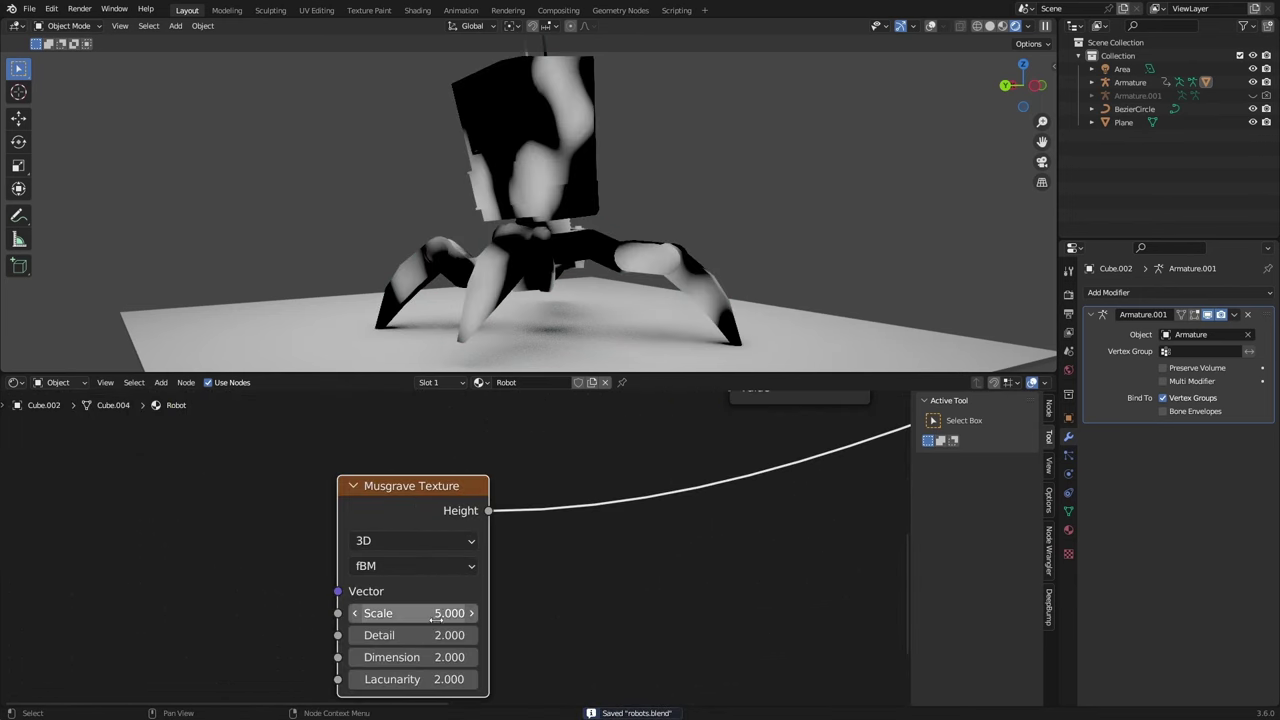
drag(405, 613, 462, 613)
key(ctrl+t)
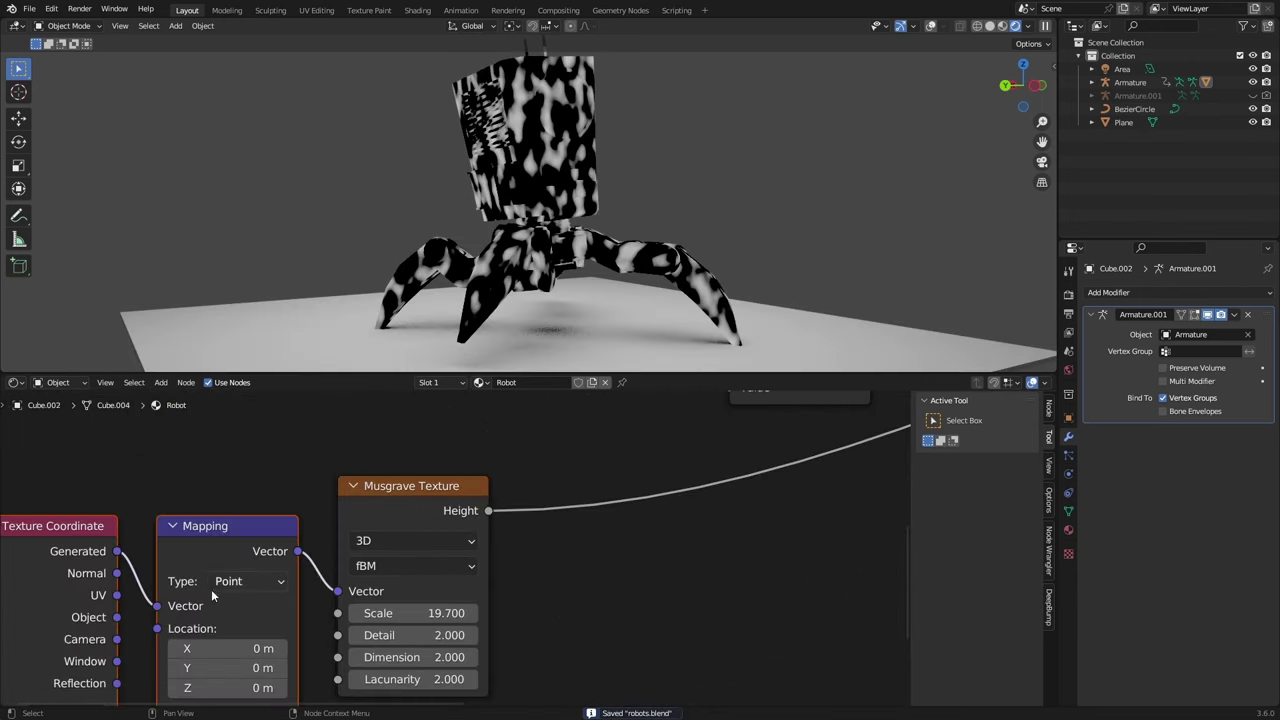
drag(160, 606, 158, 606)
Try a scale of 10 on the new Musgrave Texture and settle on 5
click(462, 608)
text(10)
key(Return)
double_click(454, 611)
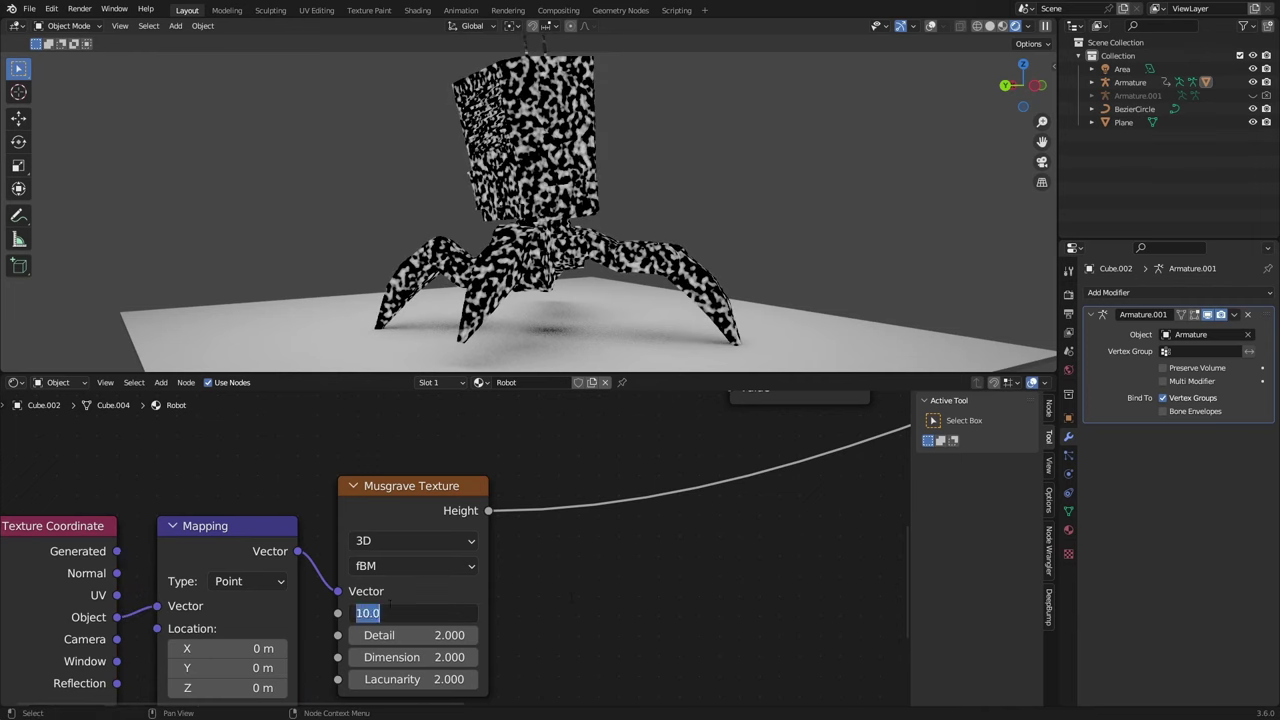
text(5)
key(Return)
Set the new Musgrave Texture's Detail to 15 and Dimension to 0.600, and save the file
middle_drag(540, 603, 574, 543)
scroll(570, 545, down, 1)
drag(430, 572, 600, 572)
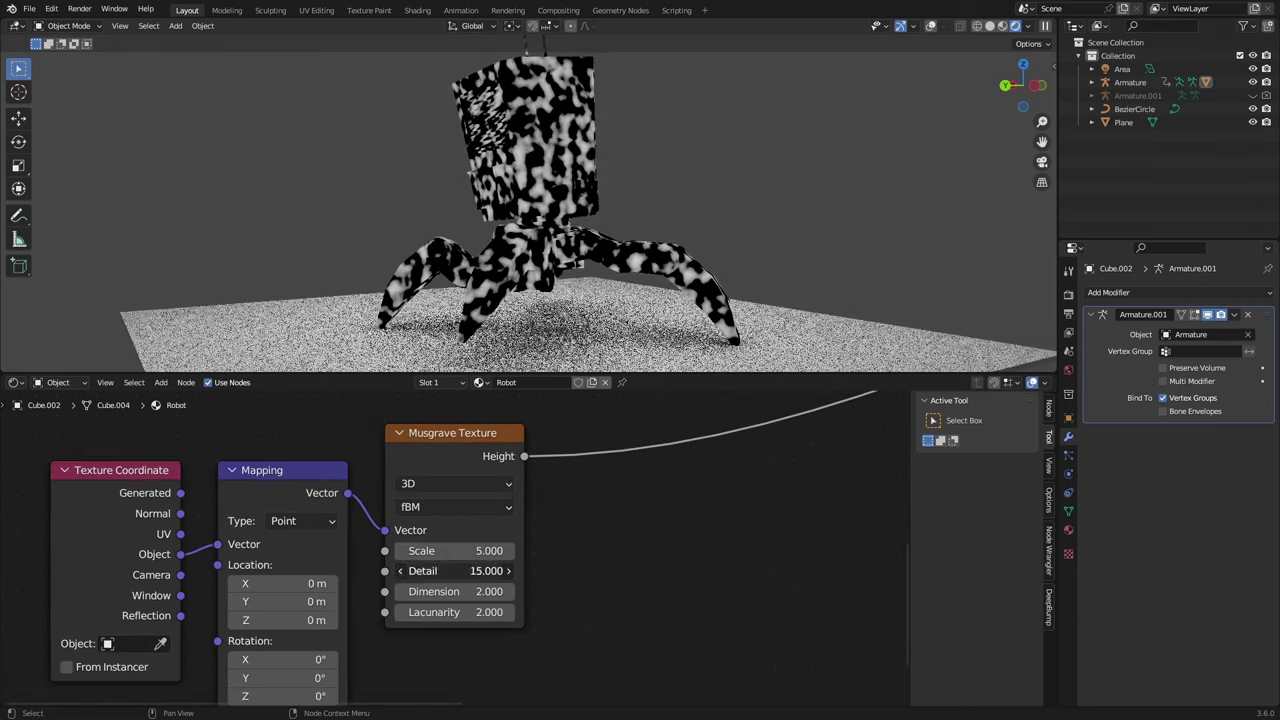
key(Return)
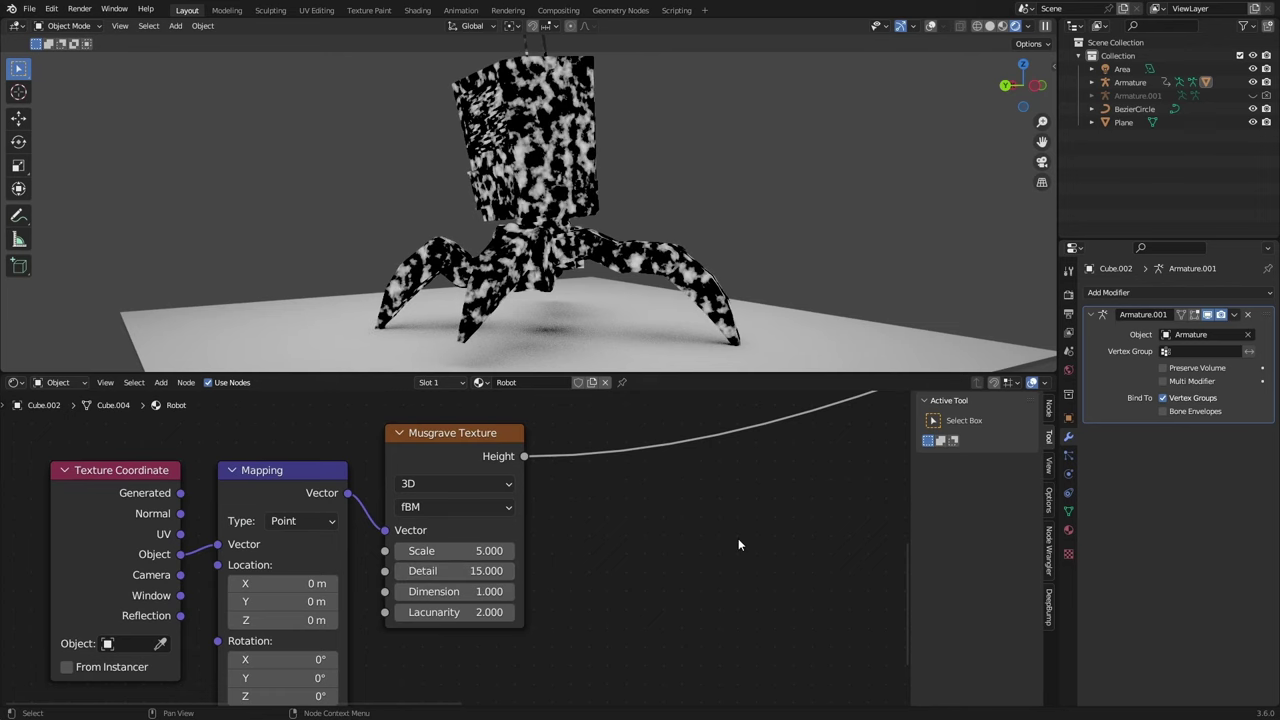
drag(453, 581, 443, 595)
key(ctrl+s)
scroll(560, 230, up, 6)
middle_drag(560, 230, 600, 242)
scroll(600, 242, down, 5)
scroll(544, 595, down, 1)
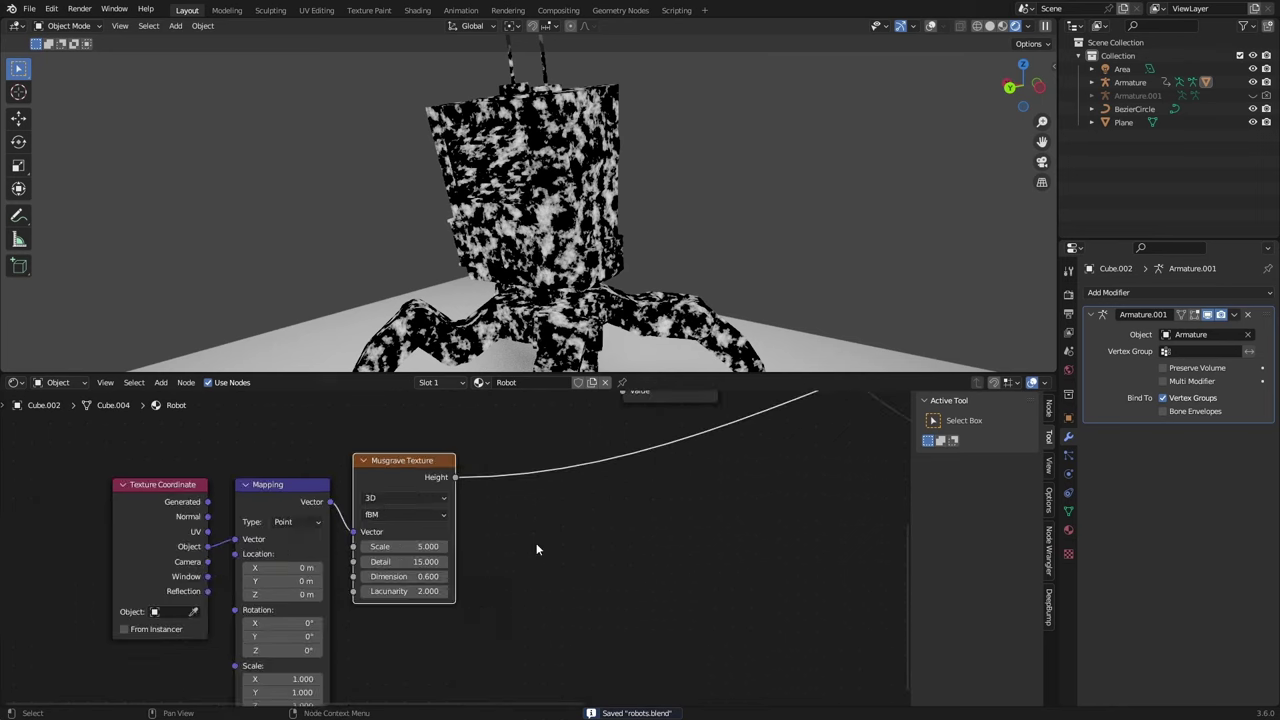
Add a Gradient Texture below the new Musgrave Texture, preview it, and drive its vector from the Mapping node
key(shift+a)
key(Return)
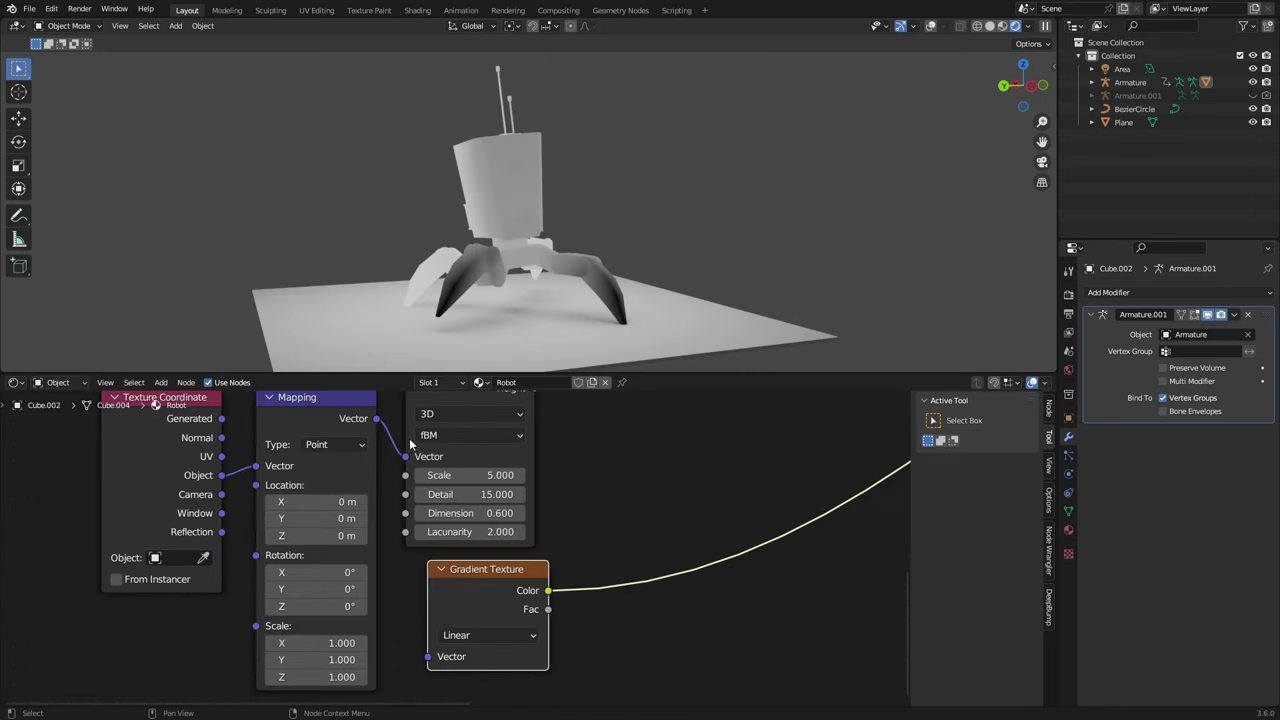
drag(376, 420, 422, 606)
drag(430, 656, 430, 656)
key(ctrl+s)
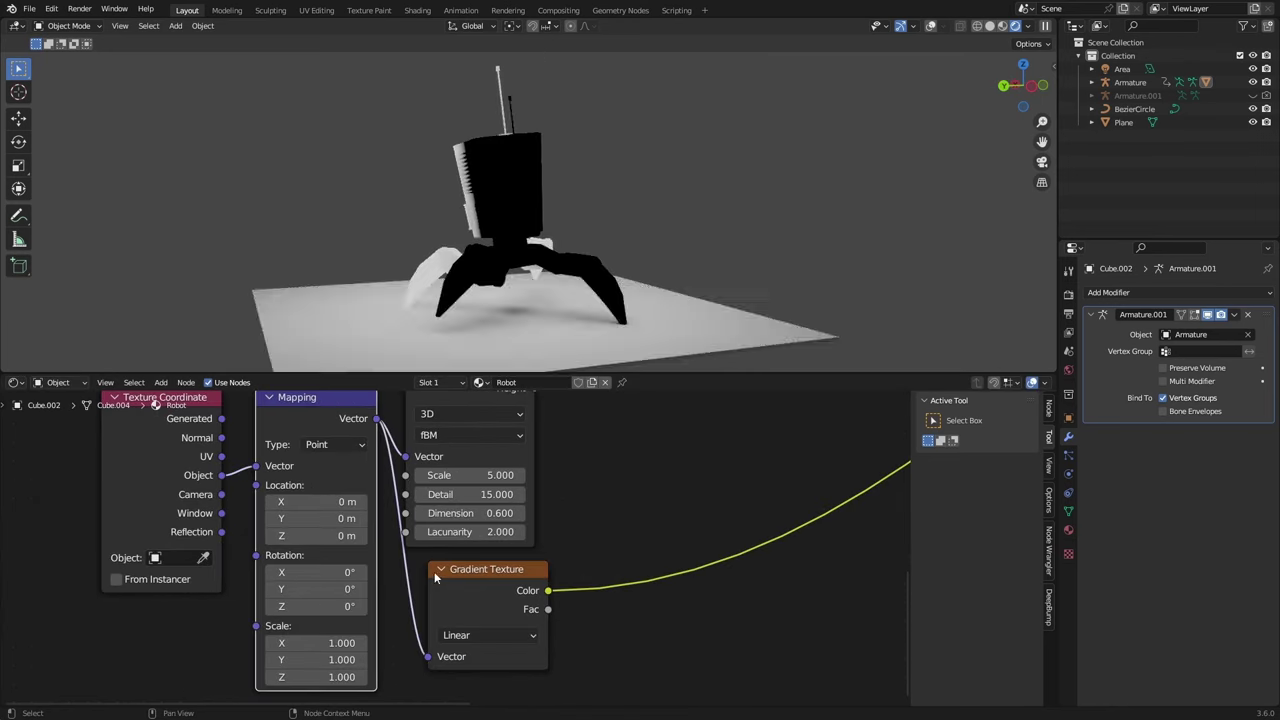
Map the gradient with Generated coordinates rotated 90° about Y, and link Object coordinates directly to the Musgrave Texture
scroll(354, 446, down, 2)
middle_drag(350, 492, 368, 458)
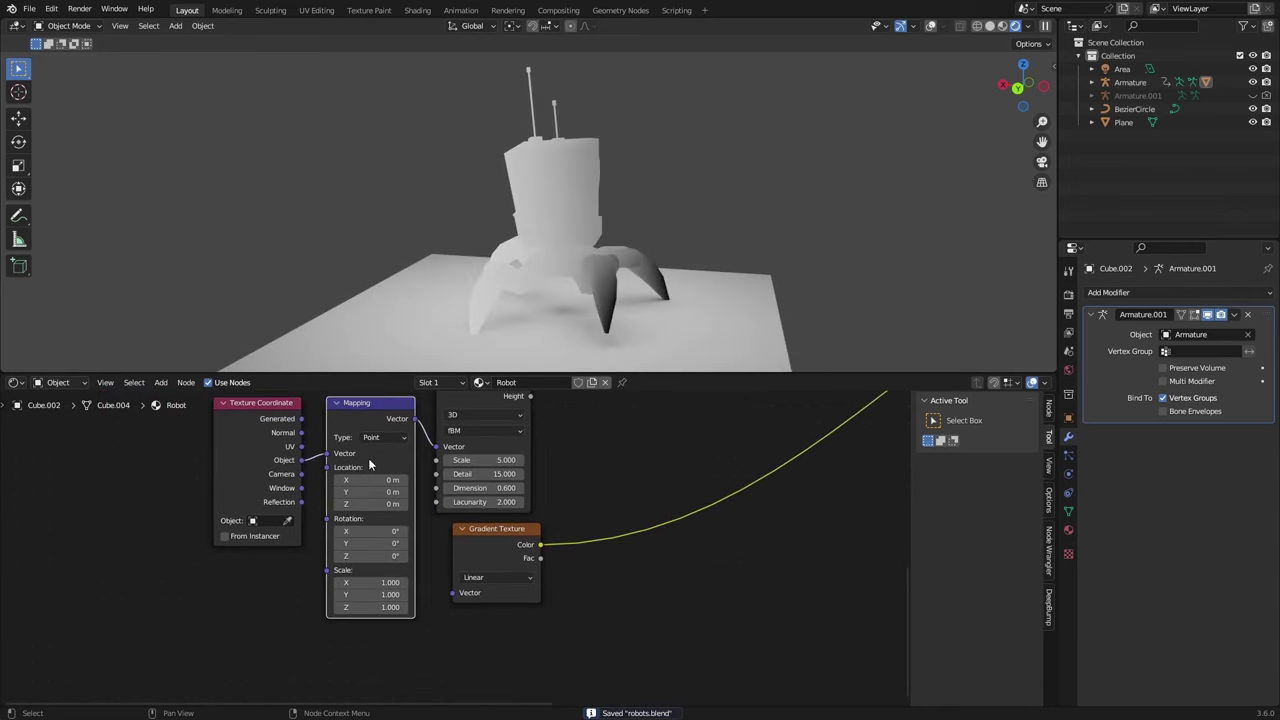
scroll(297, 461, up, 2)
mouse_move(439, 463)
mouse_down()
mouse_move(328, 455)
mouse_move(328, 467)
mouse_up()
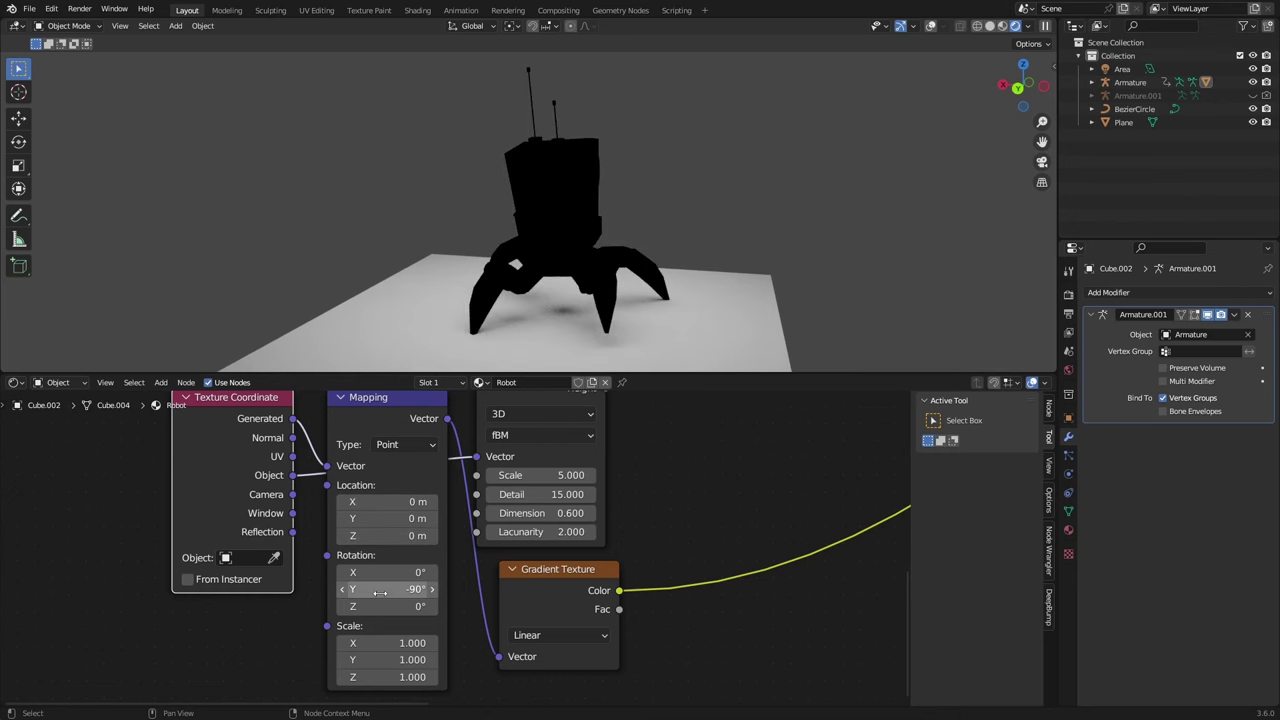
key(Return)
Play the animation to check how the gradient follows the walking robot, and stop playback
mouse_move(560, 240)
middle_down()
mouse_move(608, 262)
mouse_move(638, 252)
mouse_move(656, 268)
mouse_move(588, 322)
middle_up()
key(space)
scroll(656, 269, up, 2)
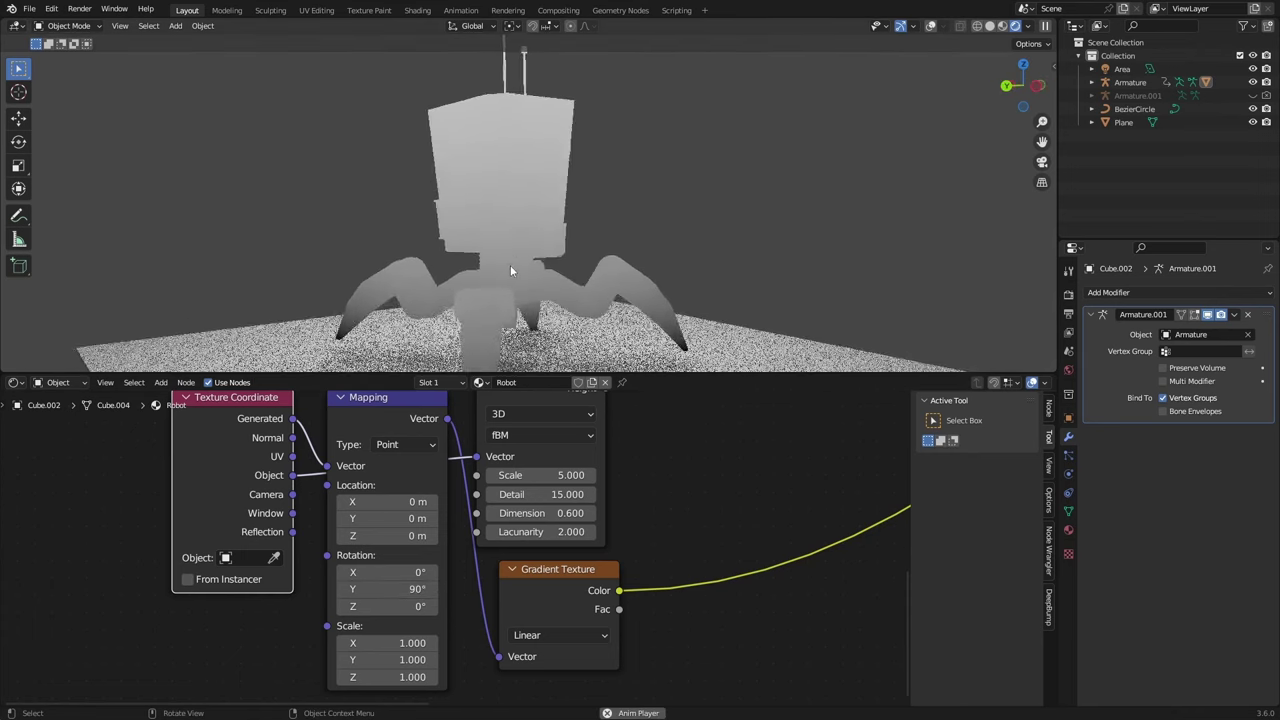
key(space)
Combine the Musgrave and Gradient textures in a Mix color node with a factor of 0.950
scroll(662, 550, down, 2)
middle_drag(662, 548, 563, 577)
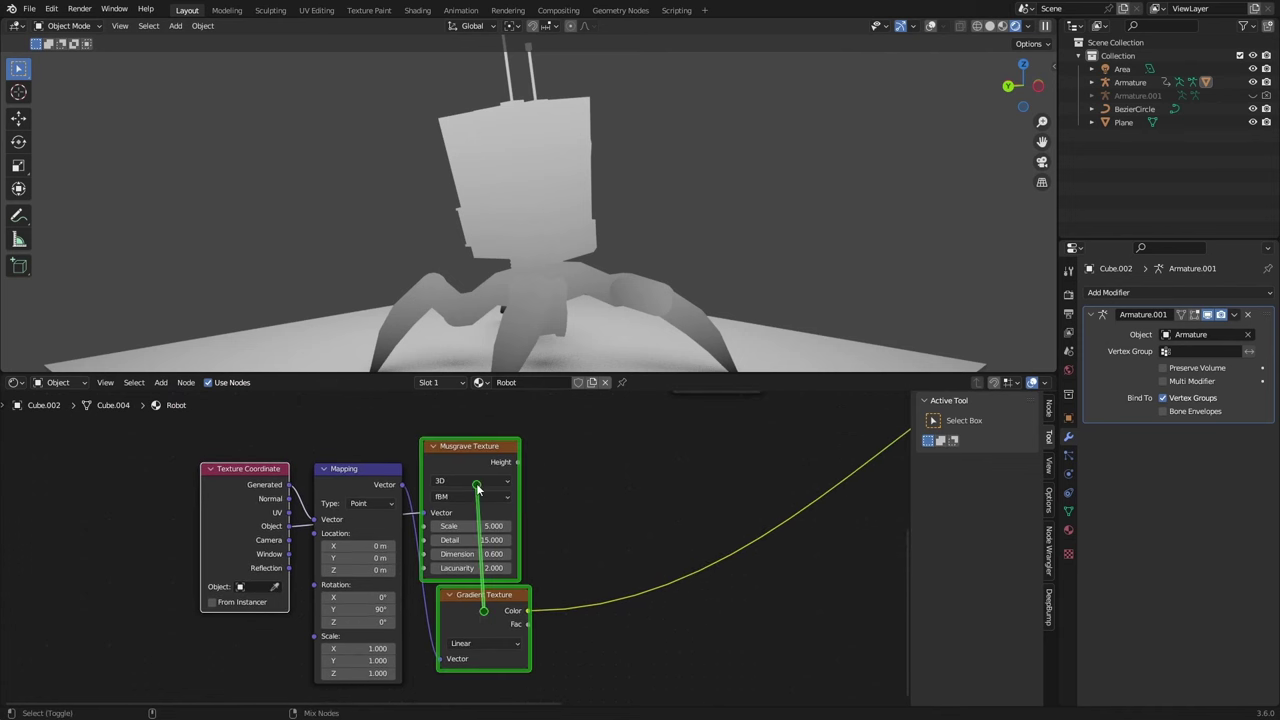
ctrl+shift+right_drag(477, 487, 478, 487)
click(580, 549)
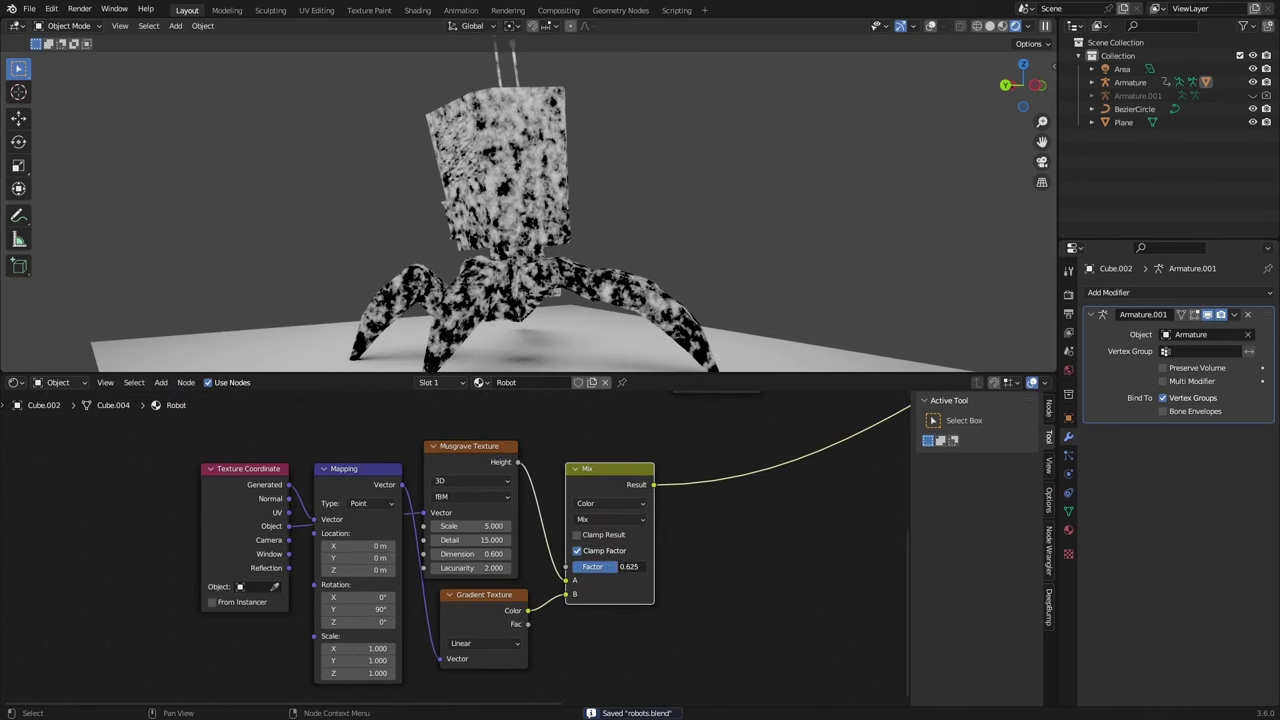
mouse_move(622, 567)
mouse_down()
mouse_move(648, 567)
mouse_move(636, 566)
mouse_up()
Align the Gradient Texture under the Musgrave Texture and make the mix a clamped Screen blend with factor 1.000
ctrl+middle_drag(723, 265, 718, 300)
middle_drag(718, 300, 635, 303)
ctrl+middle_drag(528, 612, 530, 636)
drag(493, 628, 473, 627)
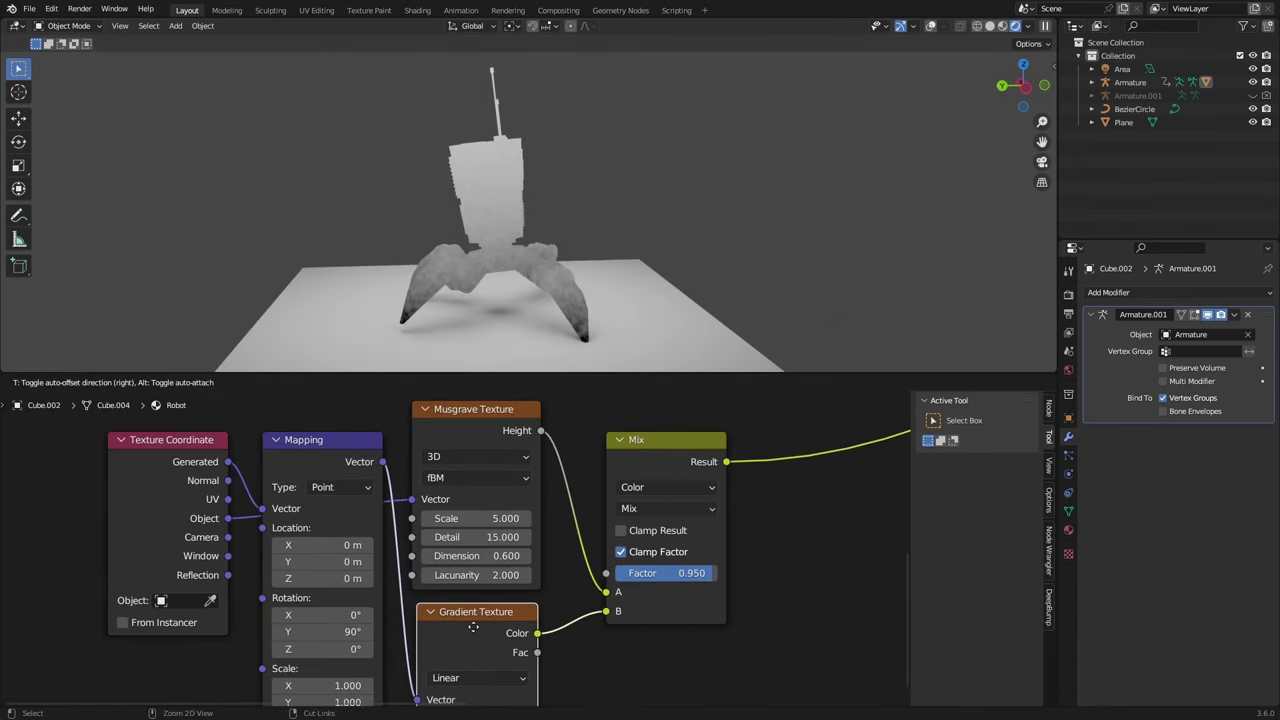
click(473, 627)
key(ctrl+s)
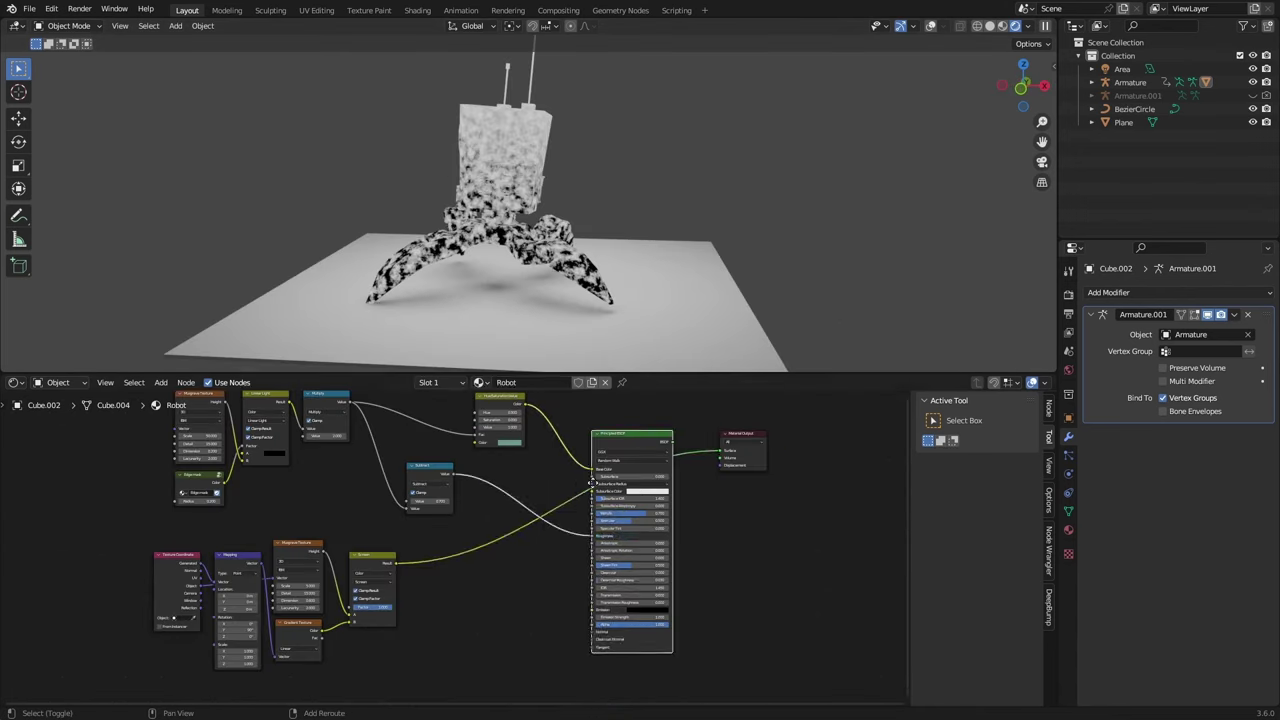
Duplicate the Principled BSDF beside the Screen node, preview it, and cut the Screen link to its base color
key(shift+d)
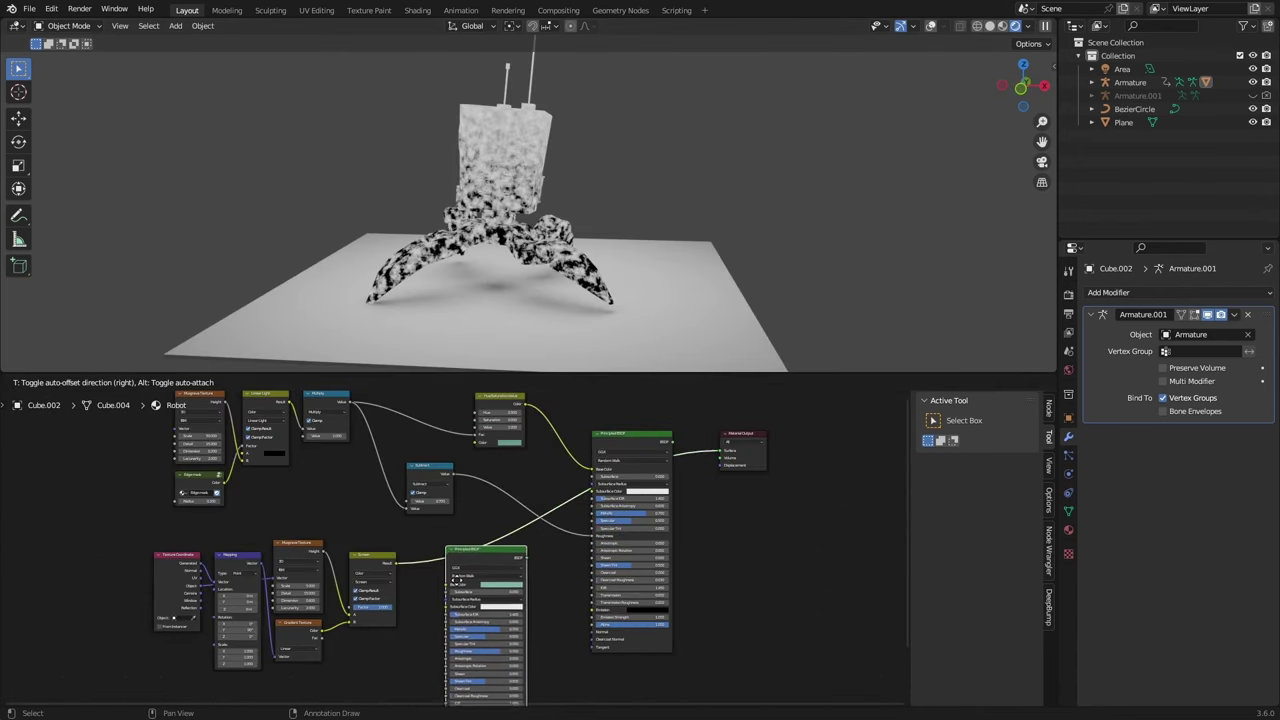
click(437, 599)
scroll(466, 588, up, 9)
middle_drag(463, 580, 468, 490)
scroll(458, 490, down, 4)
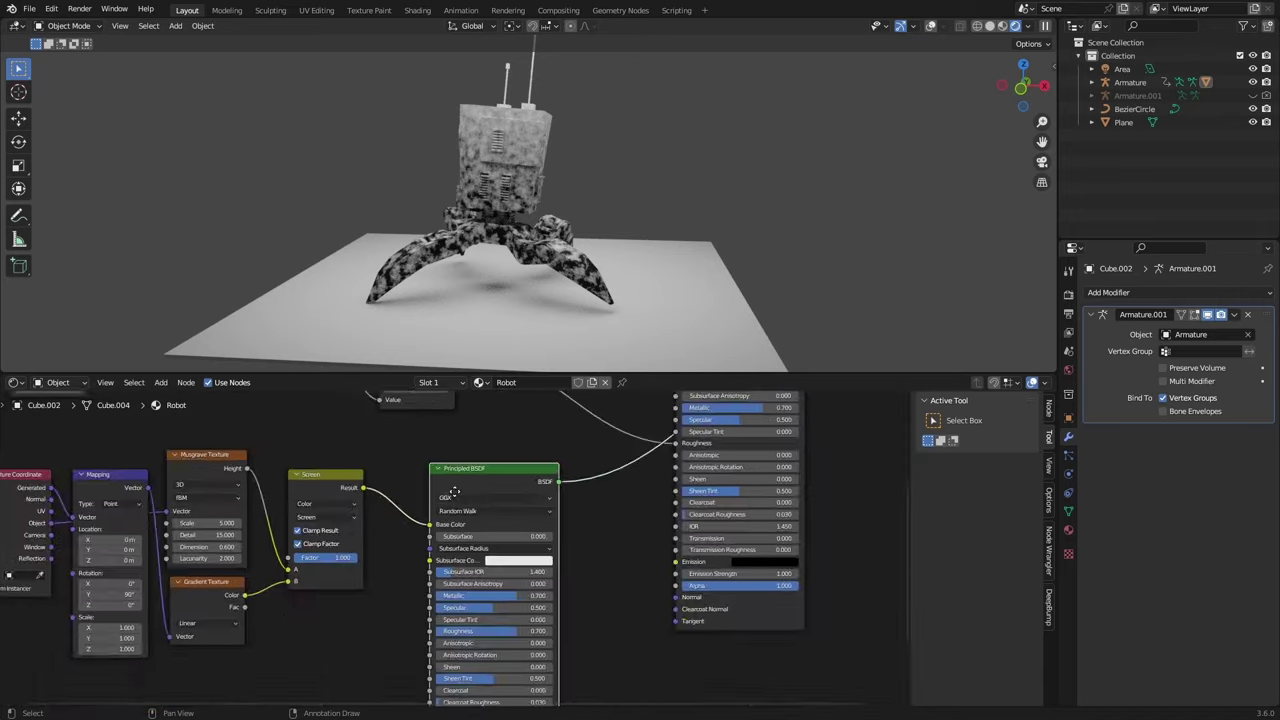
scroll(449, 548, up, 6)
ctrl+right_drag(402, 480, 426, 520)
key(ctrl+s)
Make the duplicated Principled BSDF's base color a near-black brown with hue 0.051, saturation 0.817 and value 0.007
click(557, 503)
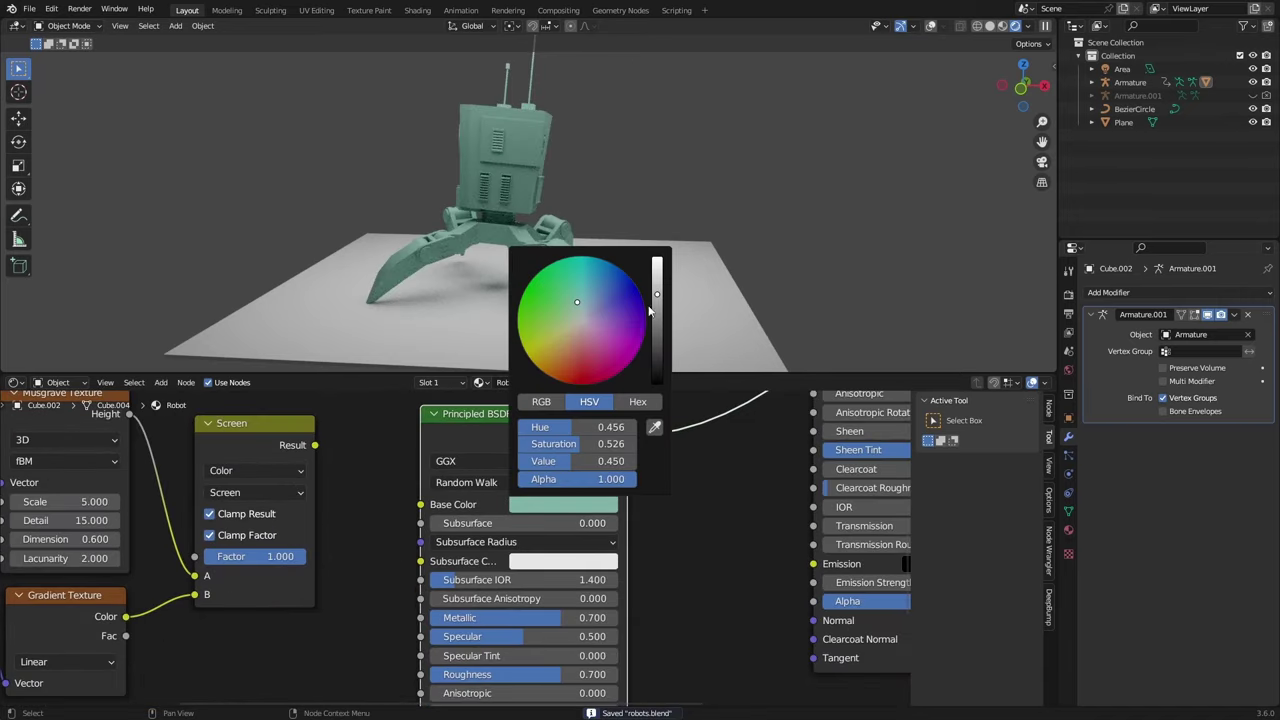
drag(649, 311, 657, 374)
click(560, 352)
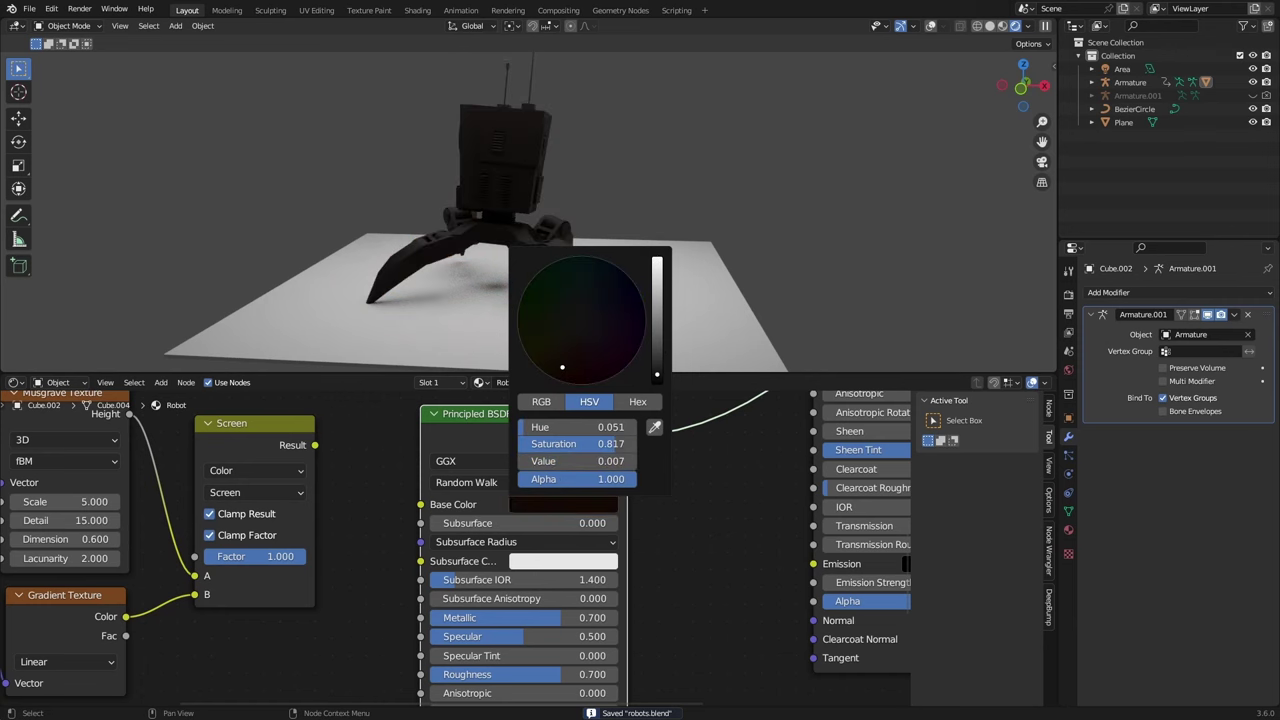
Move the dark Principled BSDF below the teal one and save the file
scroll(400, 521, down, 5)
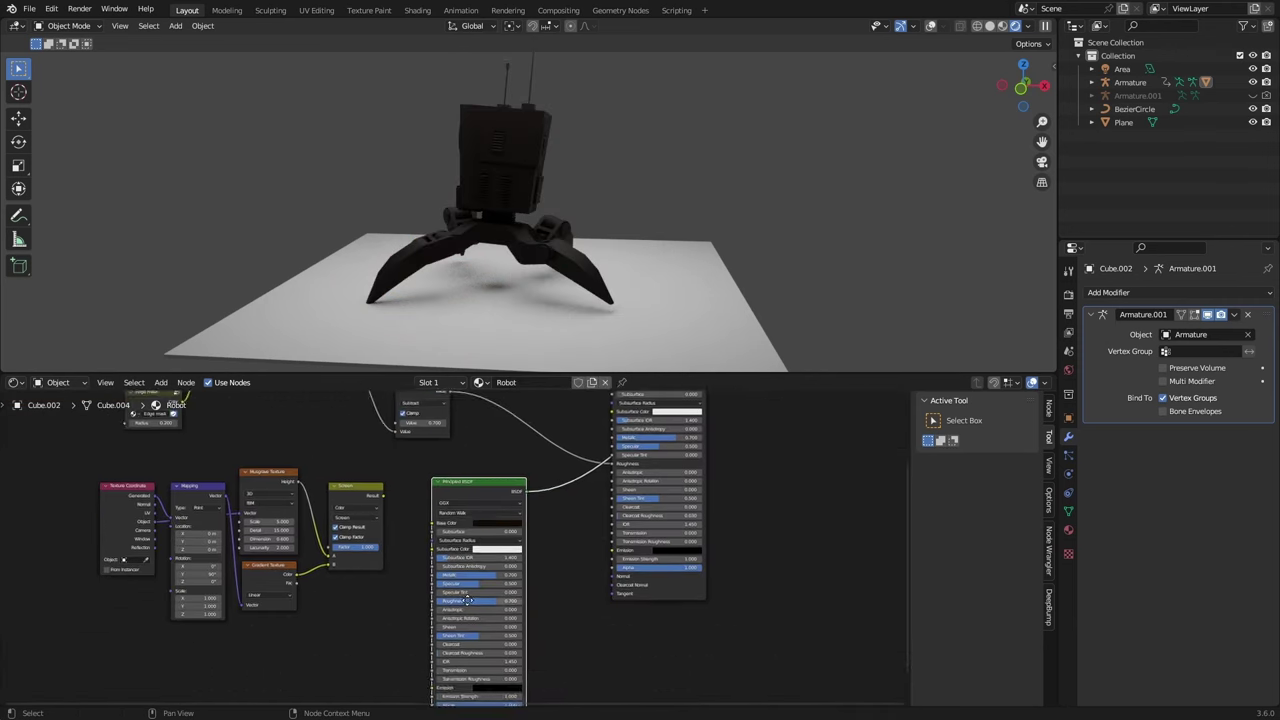
drag(399, 521, 582, 652)
key(ctrl+s)
middle_drag(639, 519, 557, 583)
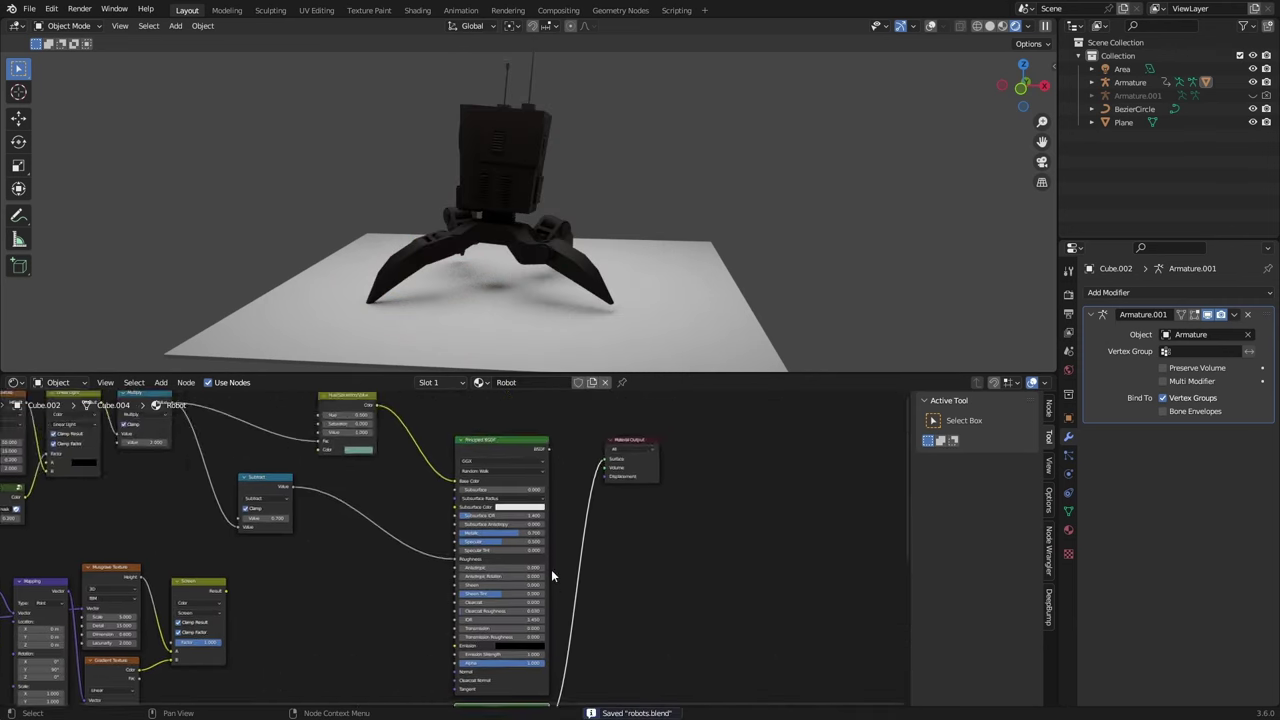
Join the teal and dark Principled BSDFs in a Mix Shader and drive its factor with the Screen result
scroll(517, 494, down, 4)
shift+click(517, 494)
key(ctrl+0)
scroll(450, 605, up, 2)
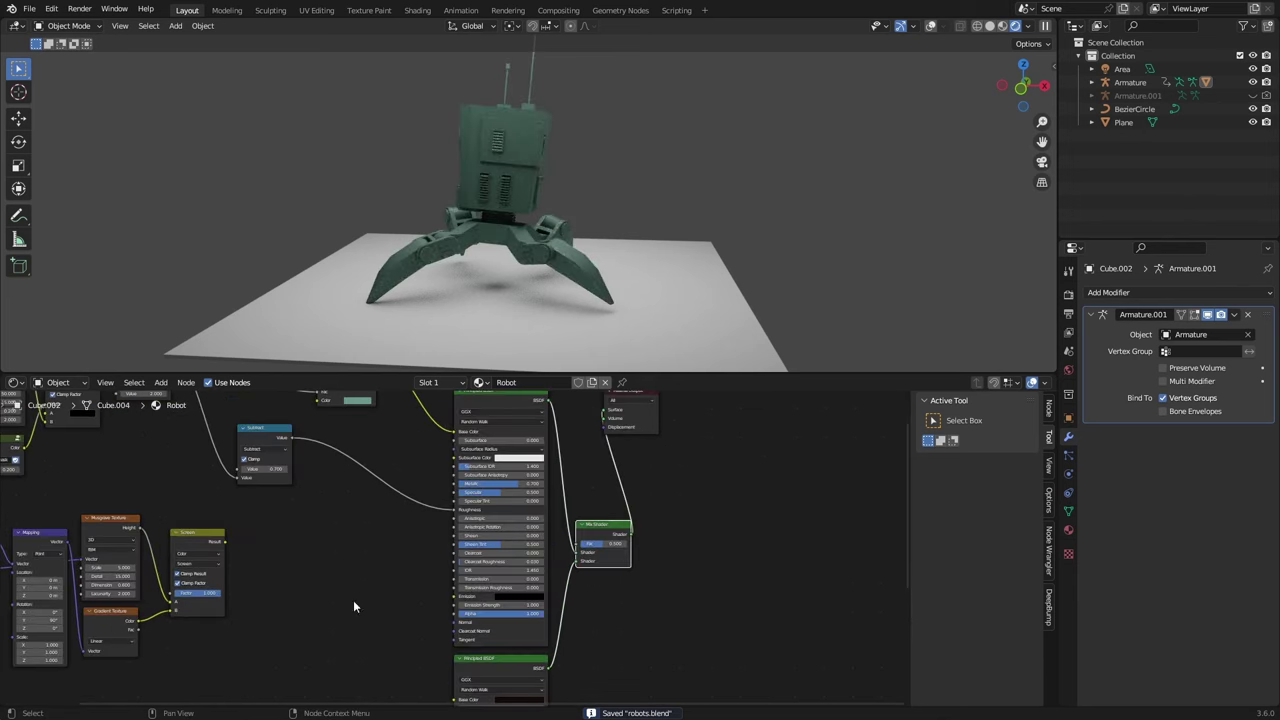
drag(224, 545, 590, 545)
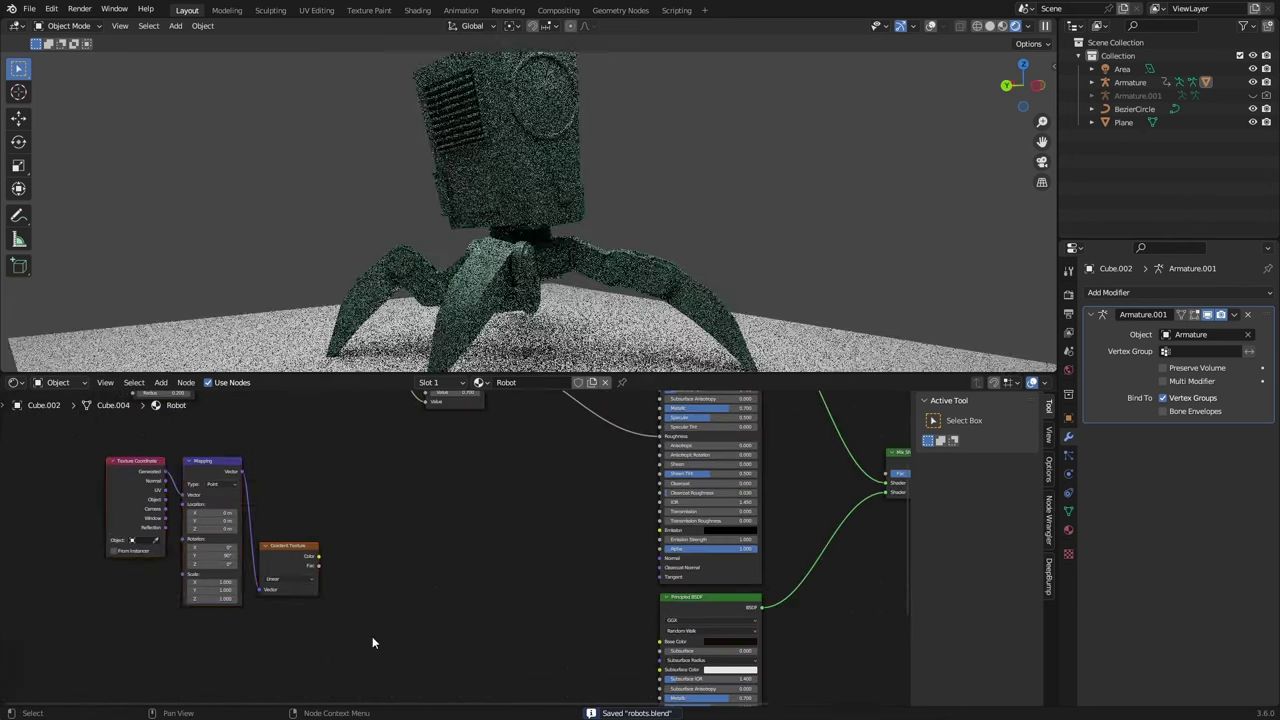
Delete the gradient mapping nodes, the Mix Shader and the dark Principled BSDF
drag(370, 636, 18, 440)
key(x)
middle_drag(709, 535, 343, 577)
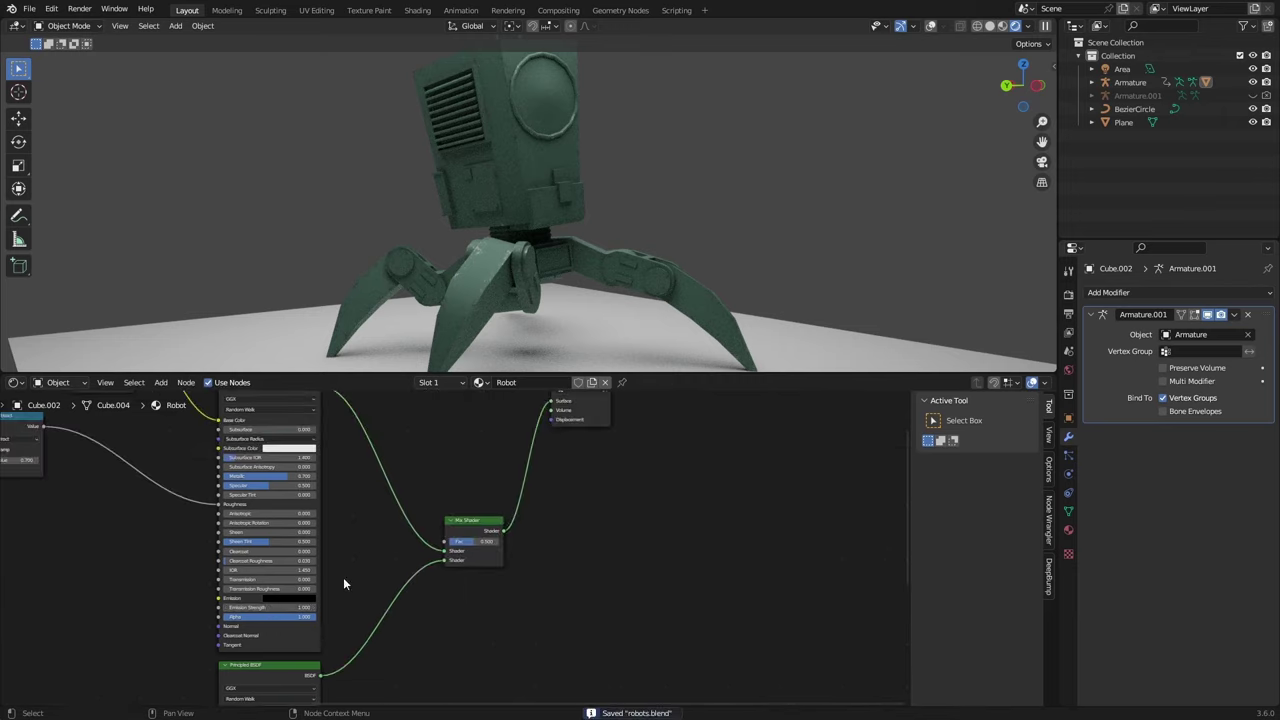
key(x)
middle_drag(394, 643, 509, 538)
key(x)
Reconnect the teal Principled BSDF to the Material Output and move it next to that node
middle_drag(478, 492, 466, 678)
ctrl+shift+click(374, 467)
middle_drag(391, 510, 424, 541)
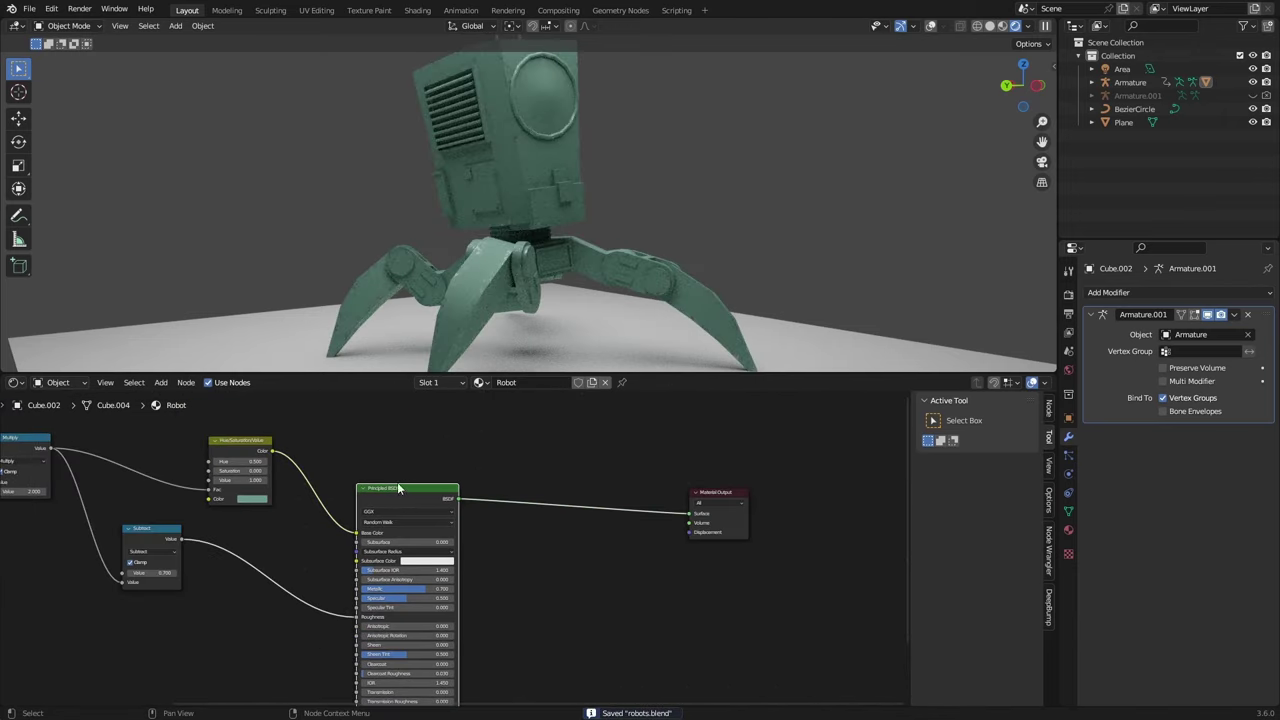
drag(397, 482, 611, 486)
Move the Musgrave, Edge mask, Linear Light, Multiply, Subtract and Hue/Saturation nodes into a compact row beside the Principled BSDF
middle_drag(430, 556, 651, 547)
drag(597, 606, 52, 460)
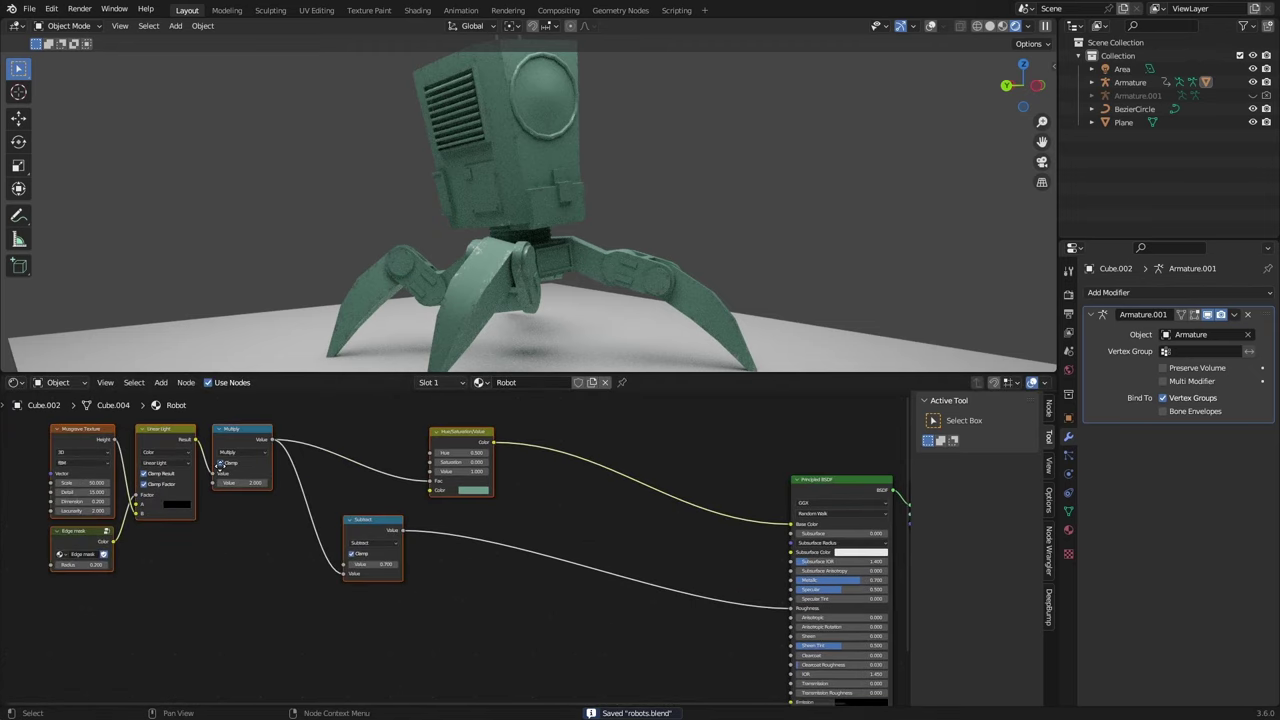
key(g)
click(501, 513)
click(558, 608)
drag(756, 622, 634, 485)
key(g)
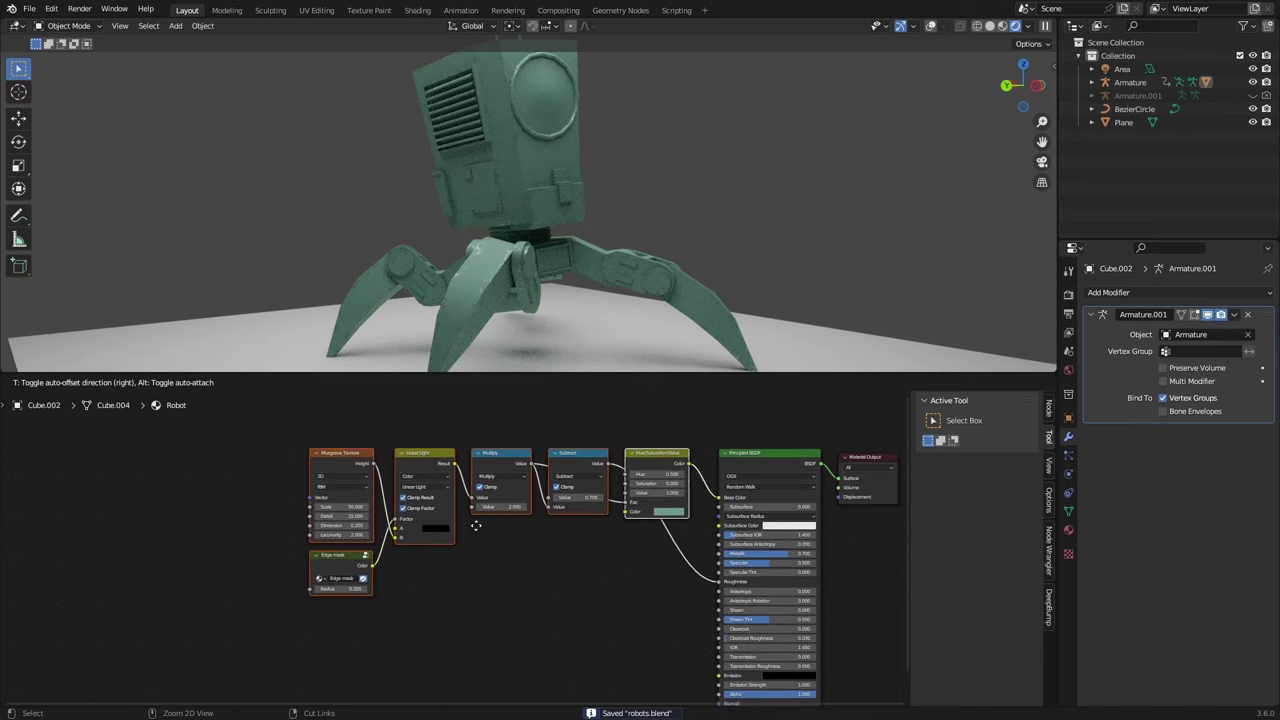
click(500, 542)
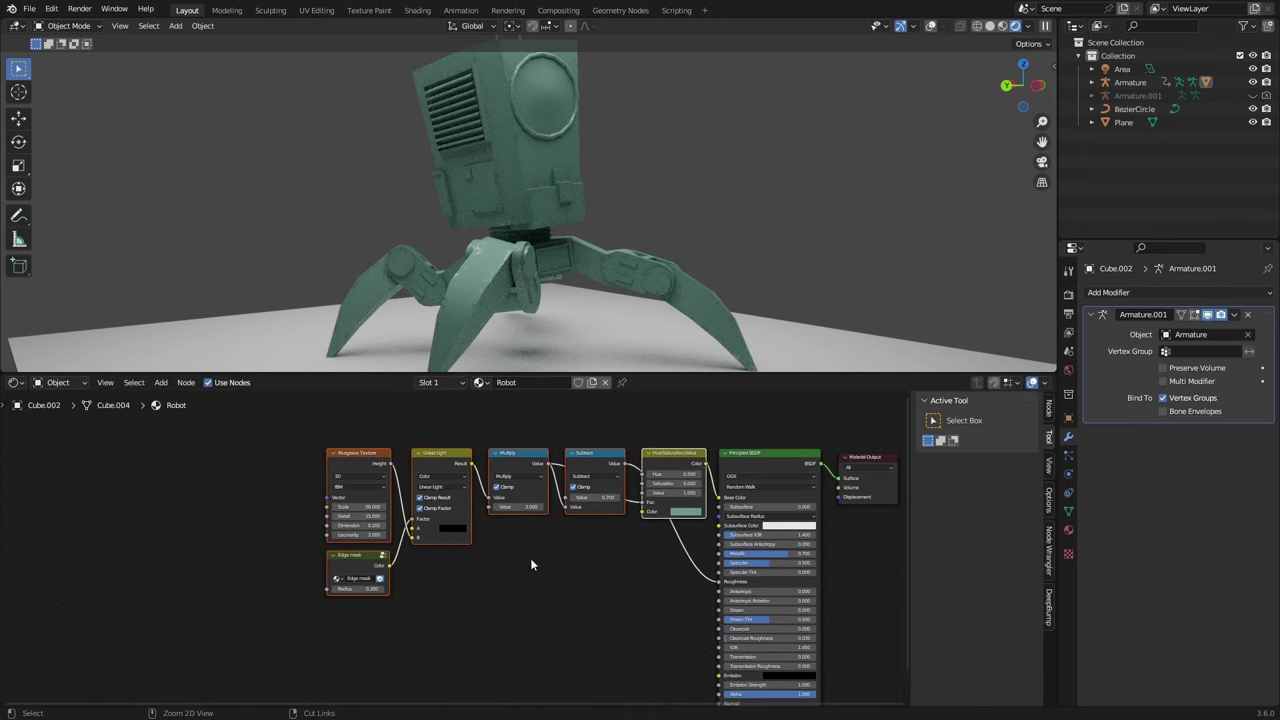
scroll(561, 570, up, 3)
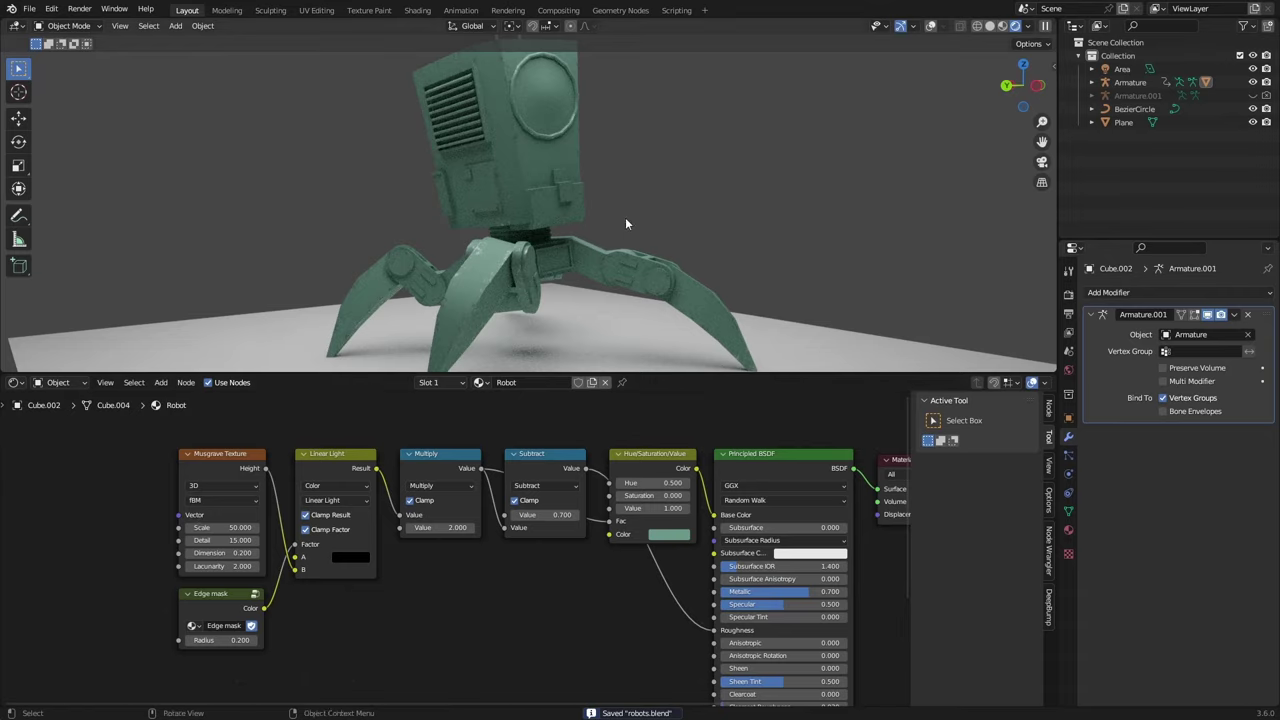
Inspect the worn edges on the robot's body and legs from several sides and save the file
middle_drag(626, 219, 632, 255)
scroll(632, 255, up, 6)
scroll(420, 190, up, 4)
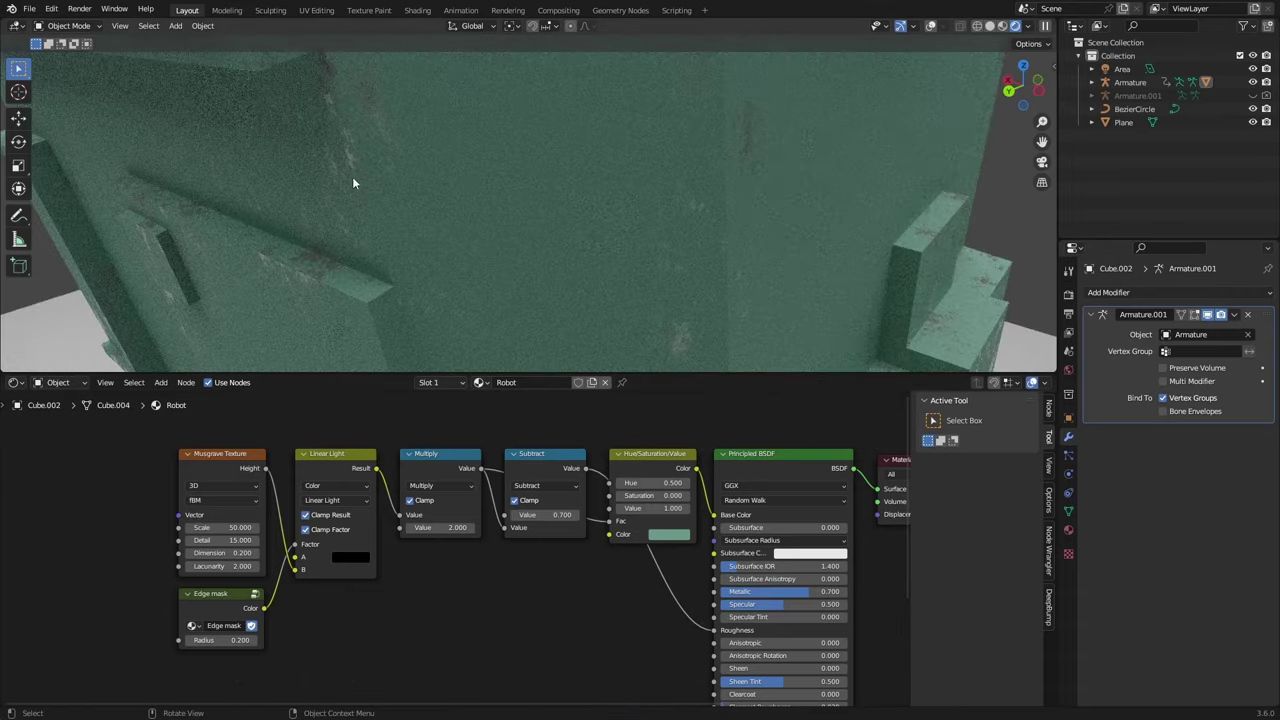
scroll(613, 213, down, 3)
key(ctrl+s)
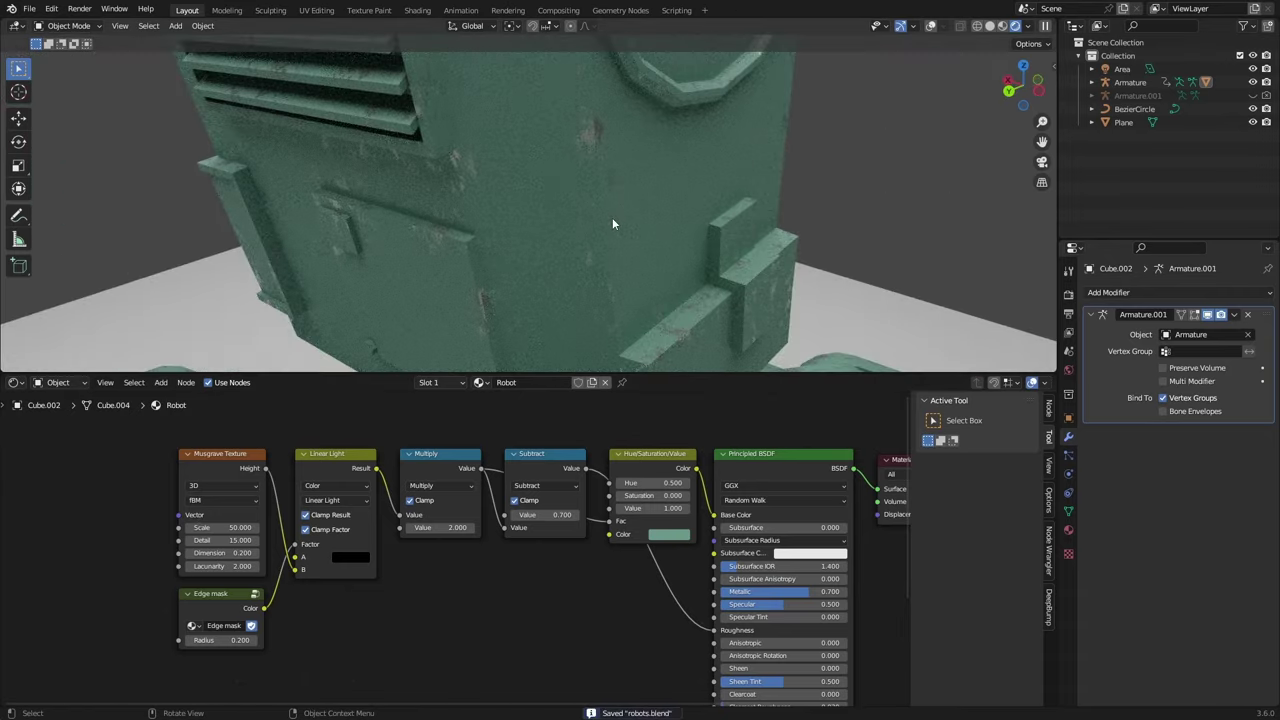
scroll(605, 219, down, 5)
scroll(520, 600, down, 1)
middle_drag(520, 600, 400, 556)
middle_drag(565, 190, 370, 185)
middle_drag(456, 132, 596, 298)
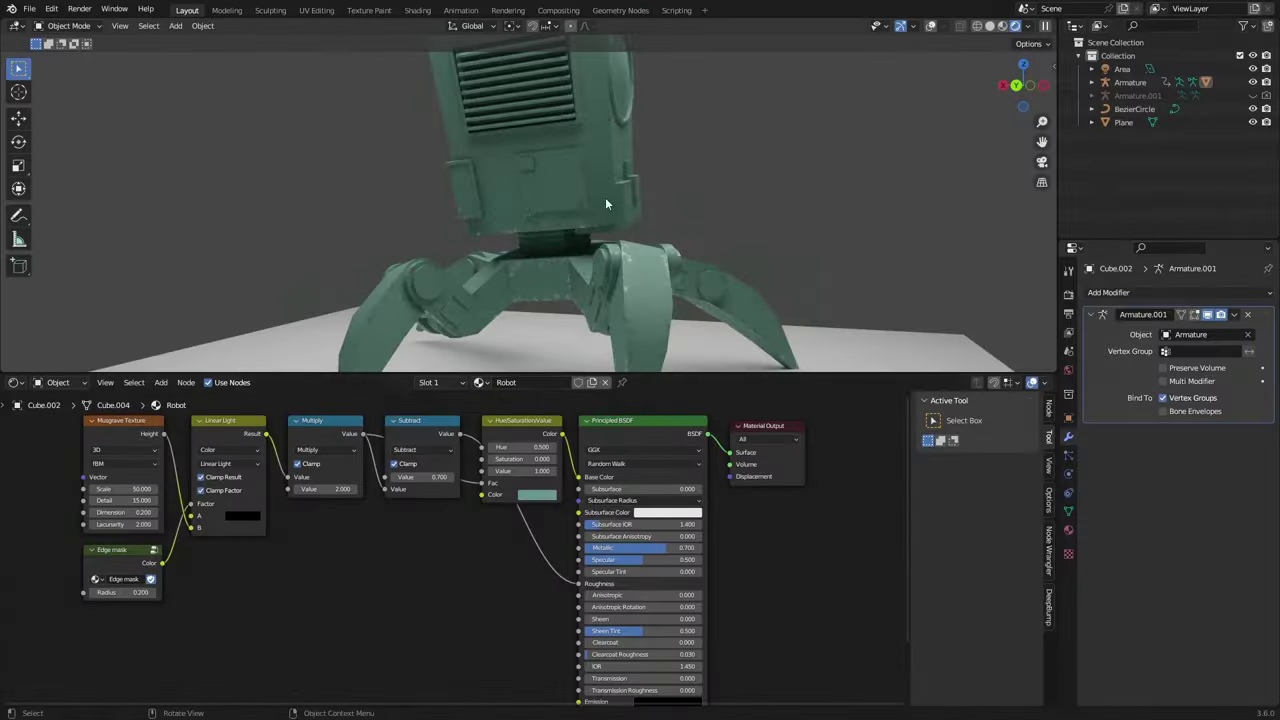
middle_drag(605, 197, 535, 228)
key(ctrl+s)
Duplicate the Musgrave Texture node, place the copy below the Edge mask node and save the file
middle_drag(416, 580, 536, 498)
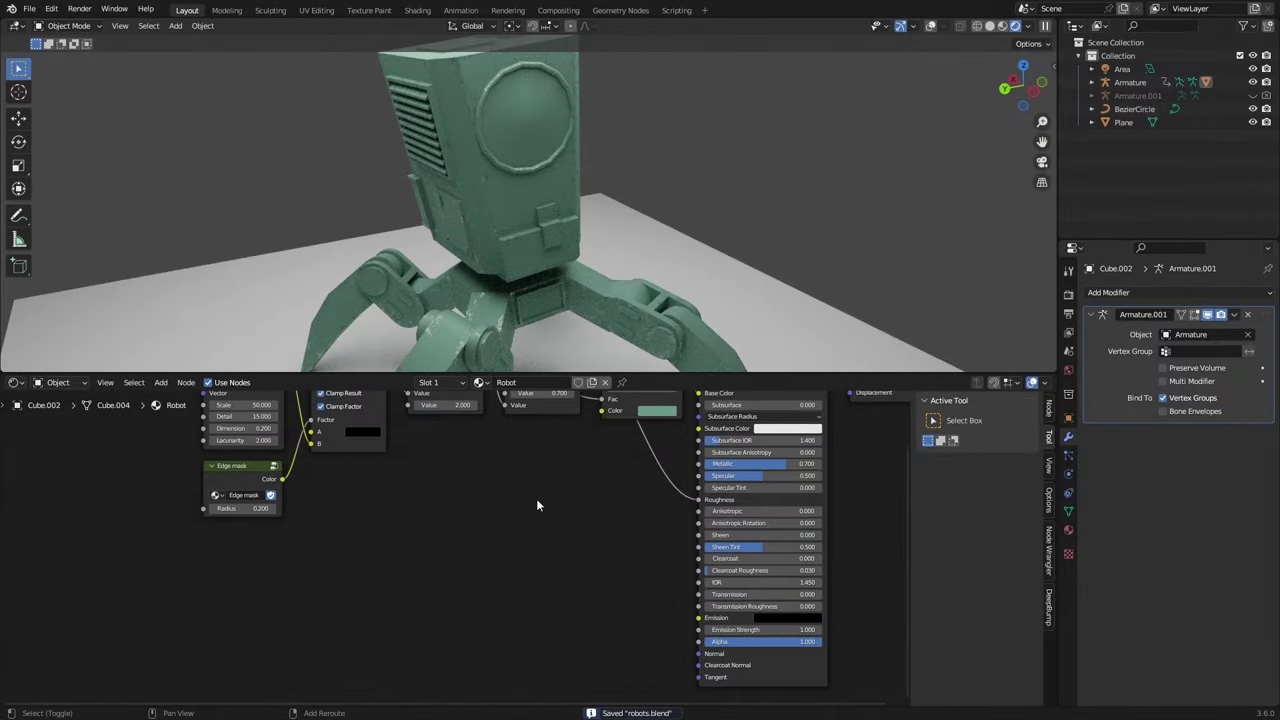
key(shift+a)
middle_drag(357, 497, 340, 549)
scroll(228, 422, up, 1)
middle_drag(224, 434, 219, 460)
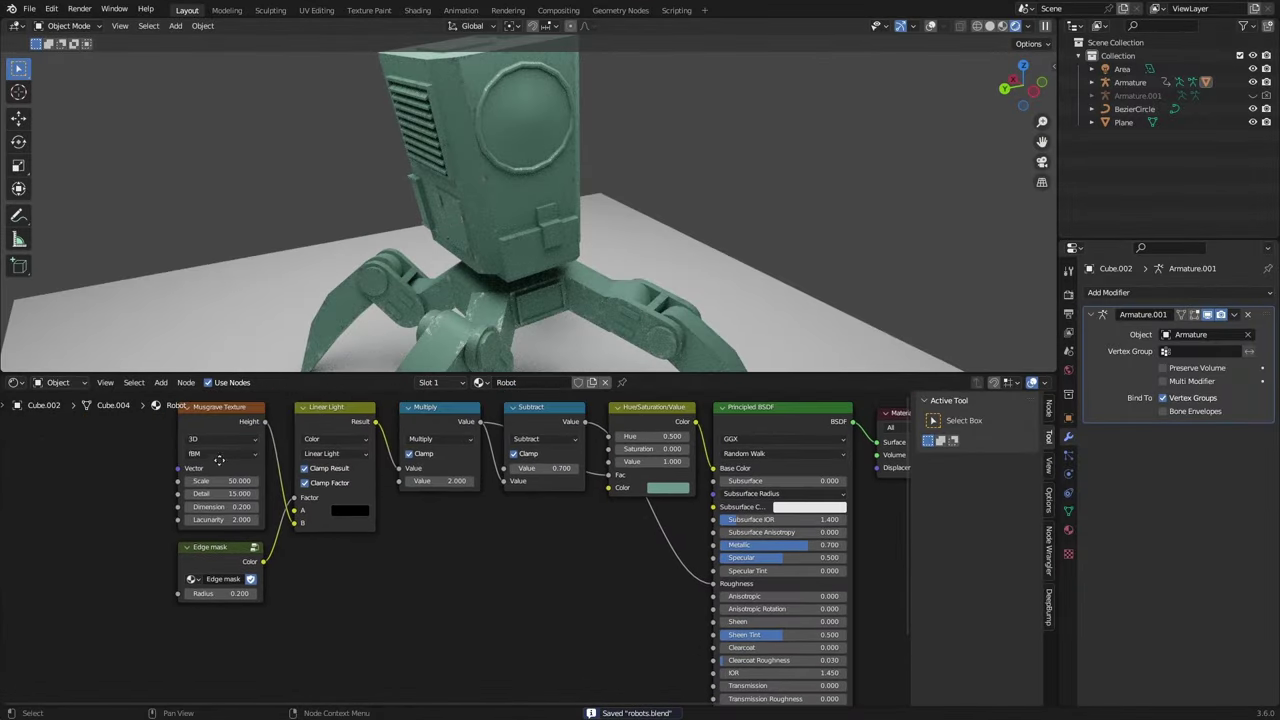
click(220, 404)
key(shift+d)
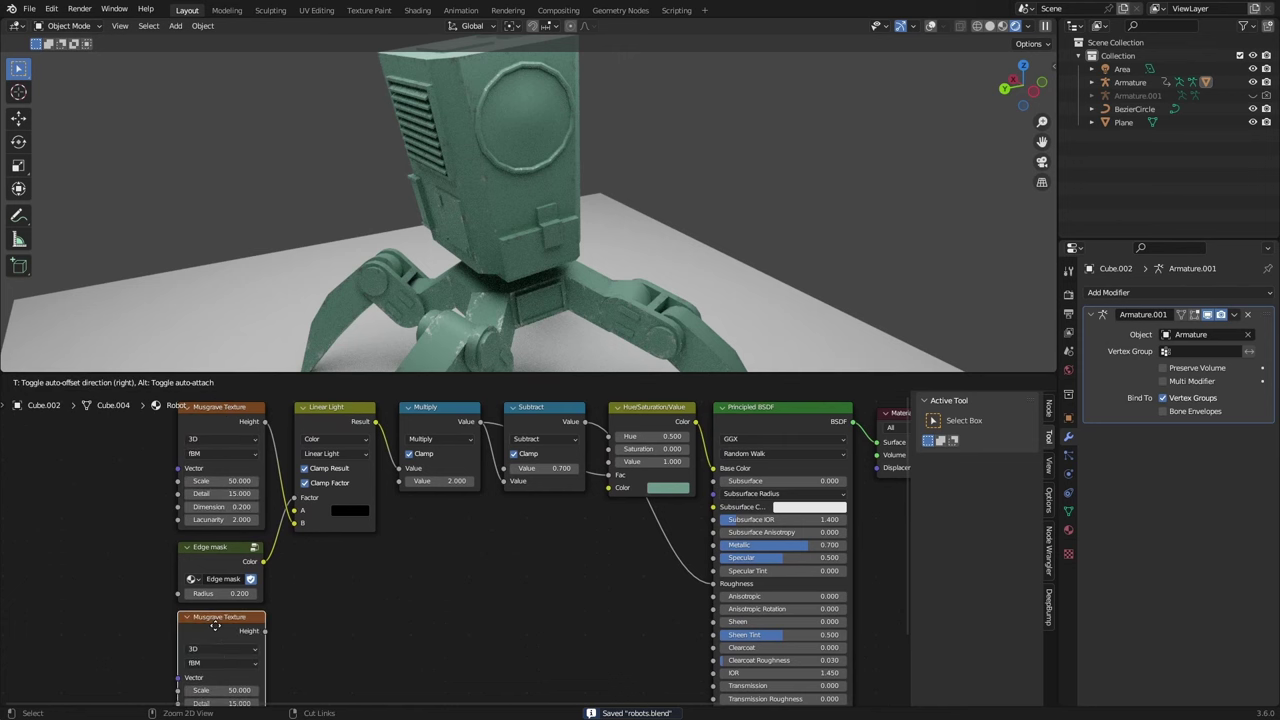
key(ctrl+s)
Preview the duplicated Musgrave Texture on the robot and add Texture Coordinate and Mapping nodes to it
middle_drag(227, 638, 292, 572)
ctrl+shift+click(271, 568)
drag(271, 568, 284, 613)
middle_drag(300, 613, 363, 516)
scroll(362, 516, up, 1)
key(ctrl+t)
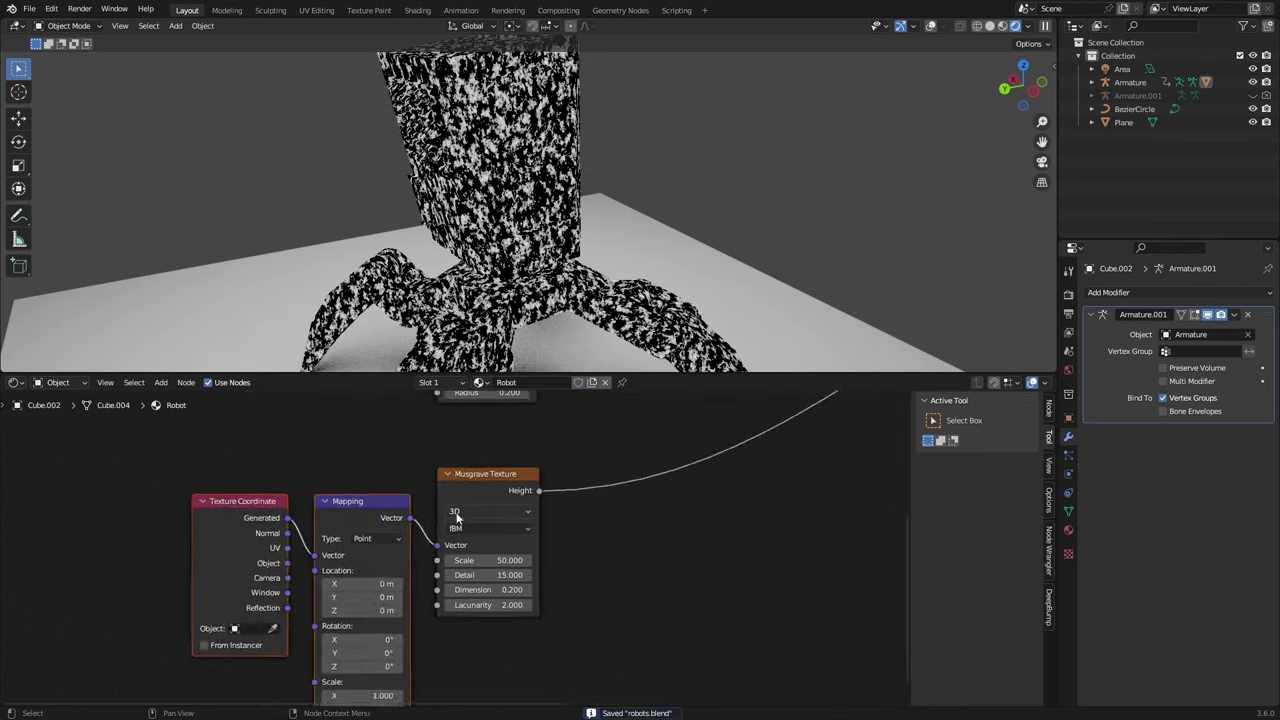
Feed the Mapping node with Object coordinates and set the duplicated Musgrave Texture's Scale to 5
scroll(460, 512, up, 2)
drag(255, 556, 257, 557)
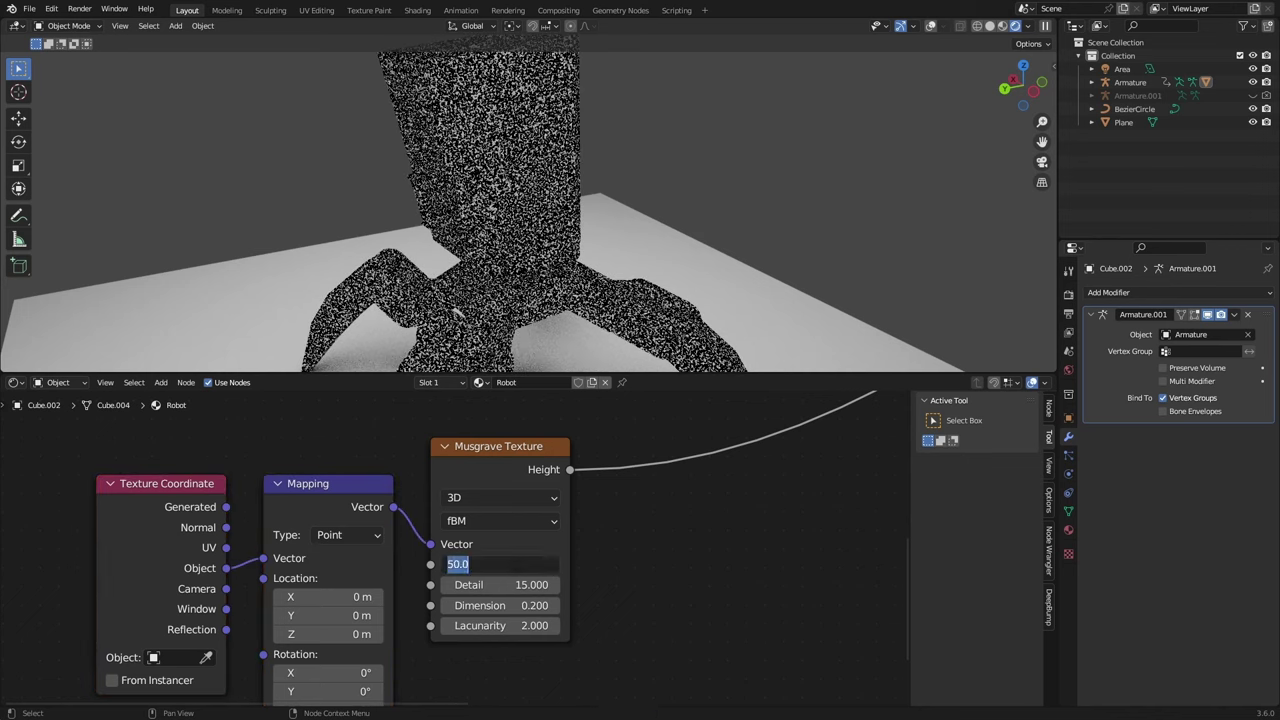
text(5)
key(Return)
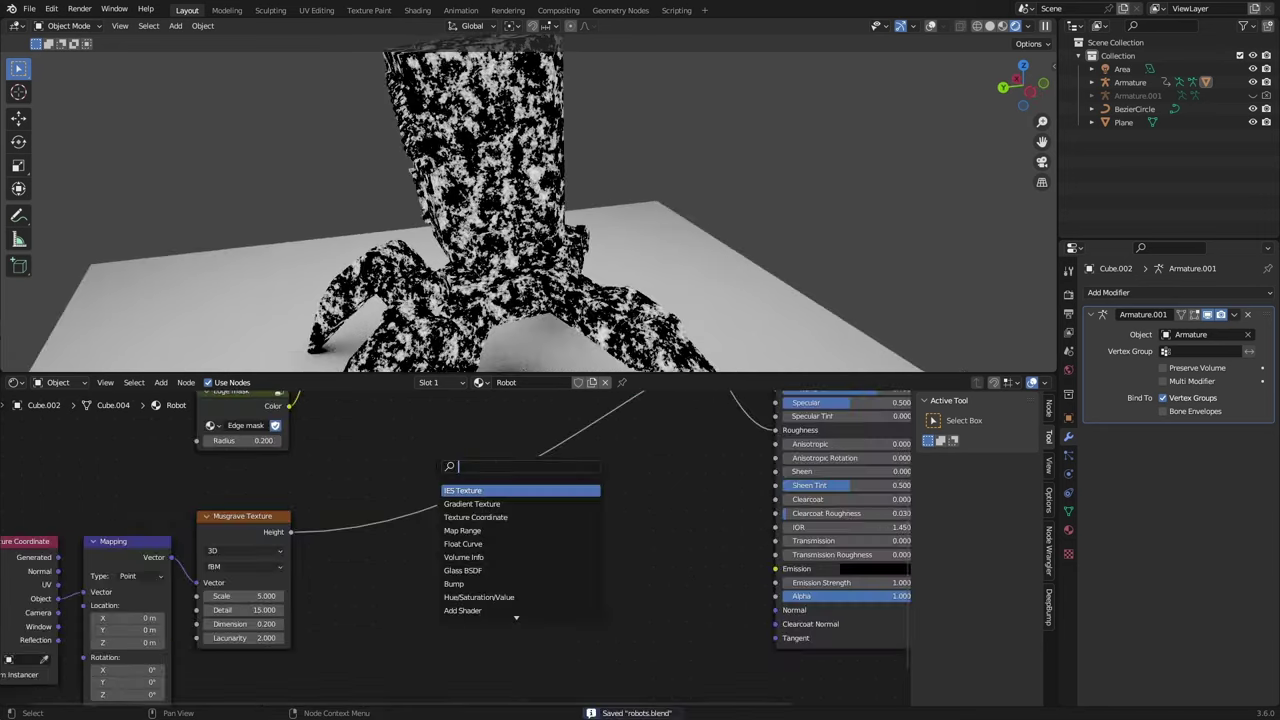
Duplicate the Principled BSDF and place the copy beside the lower Musgrave Texture
scroll(395, 477, down, 3)
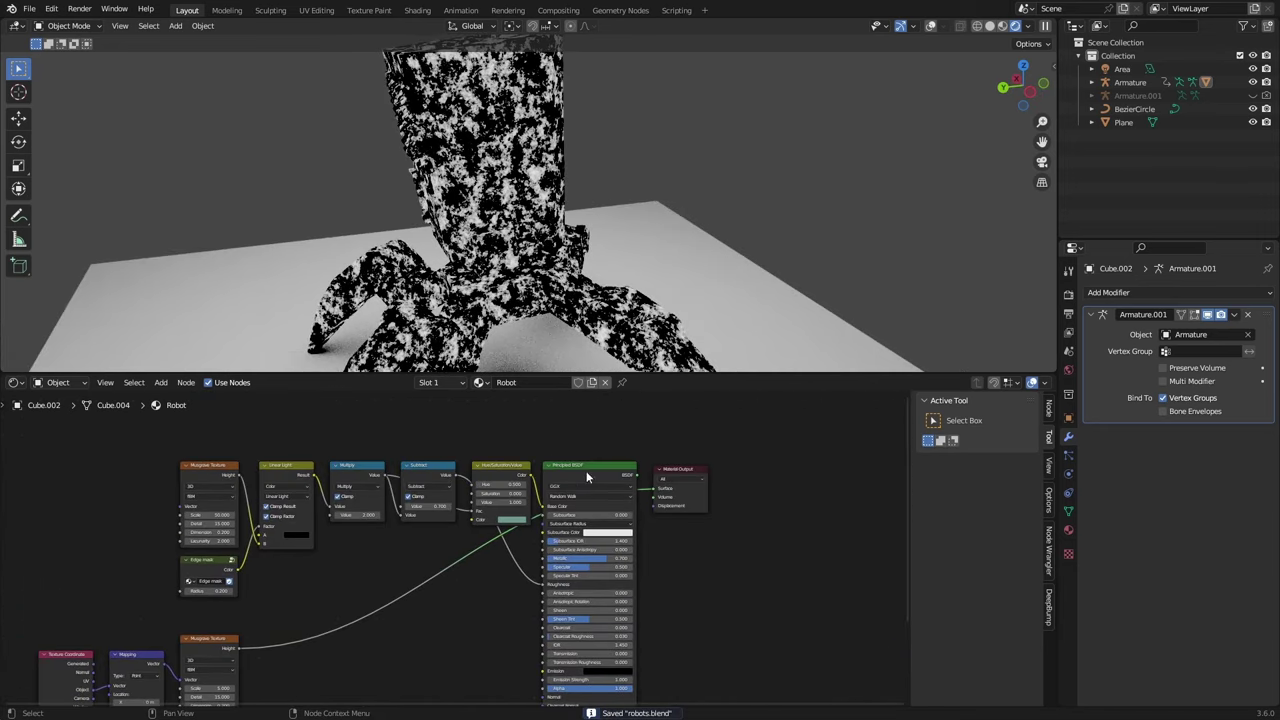
key(shift+d)
click(357, 643)
middle_drag(357, 643, 516, 532)
scroll(516, 532, up, 6)
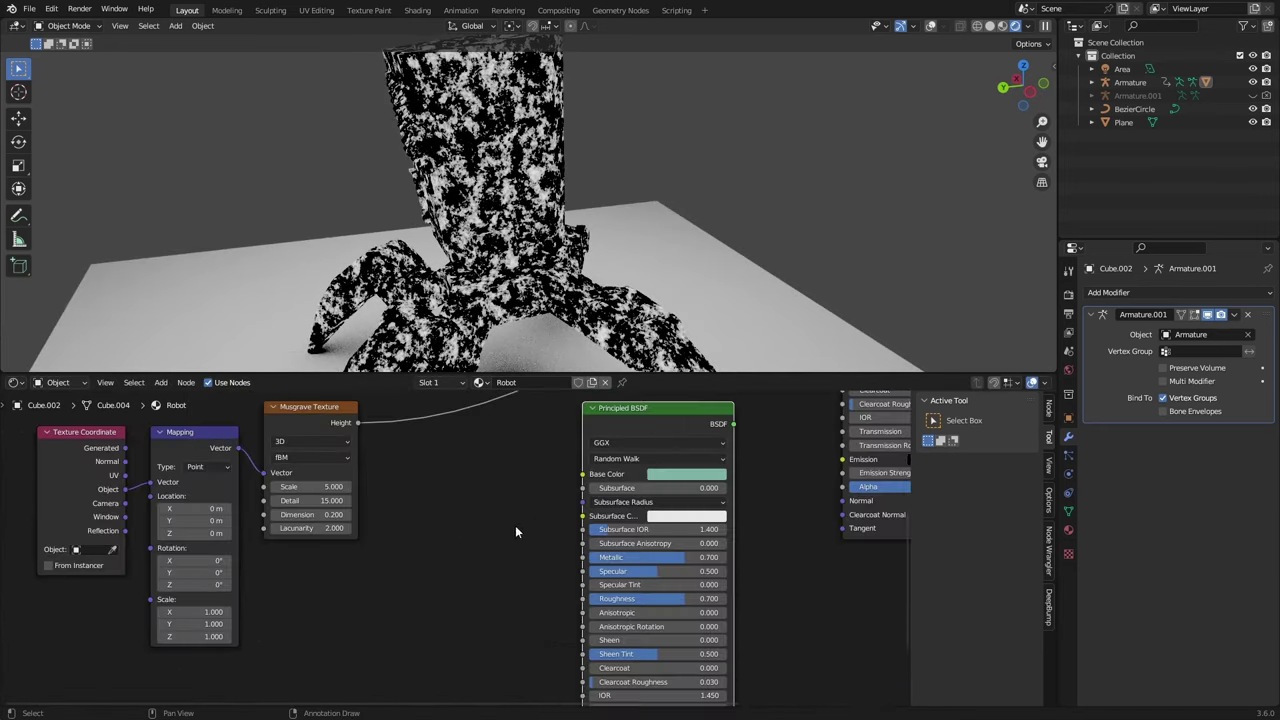
Add a Bump node driven by the lower Musgrave's Height and connect it to the duplicated Principled BSDF's Normal
text(bum)
key(Return)
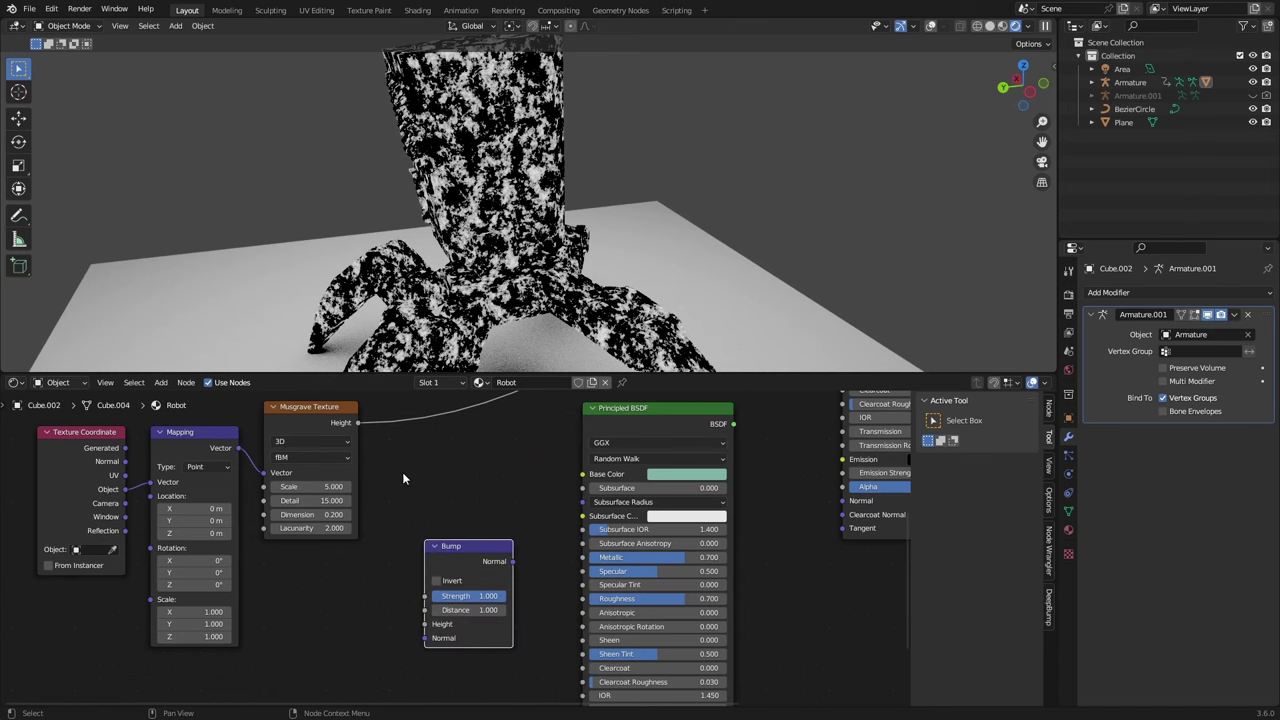
drag(520, 571, 587, 667)
middle_drag(611, 402, 547, 538)
Preview the duplicated Principled BSDF on the robot and examine the bumpy surface up close
ctrl+shift+click(588, 439)
scroll(560, 226, up, 3)
middle_drag(563, 226, 595, 241)
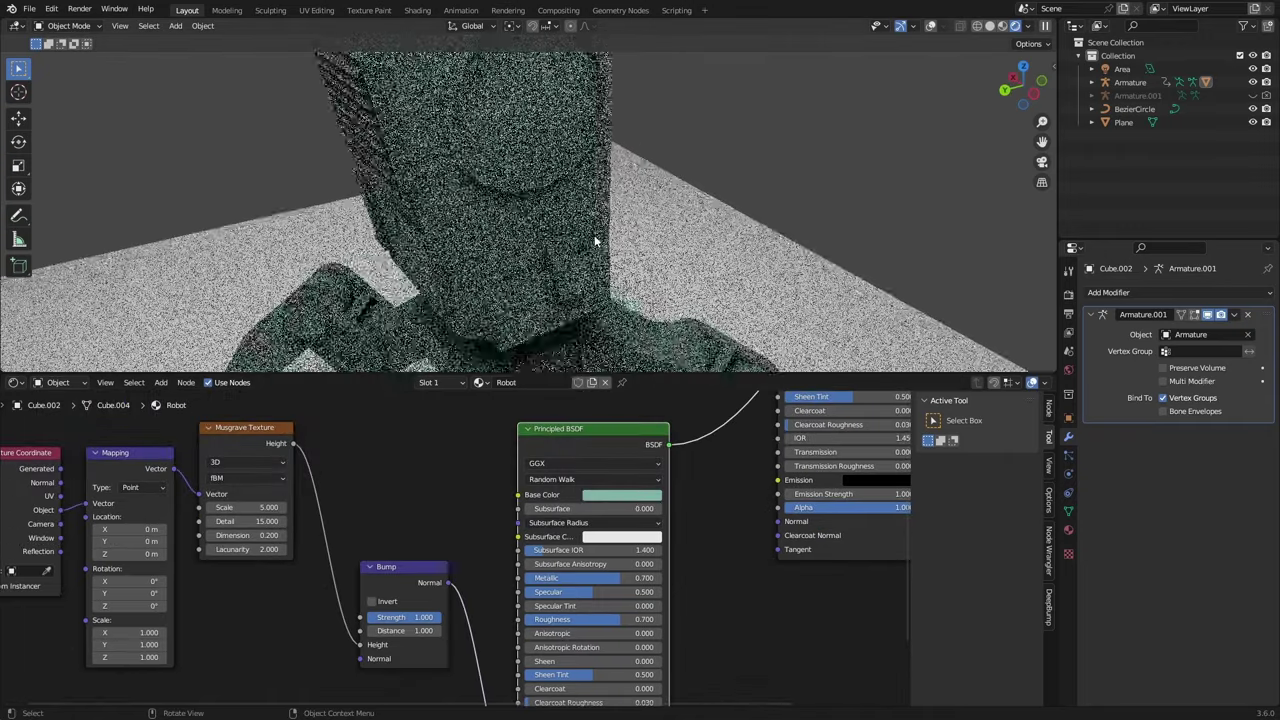
scroll(595, 240, up, 5)
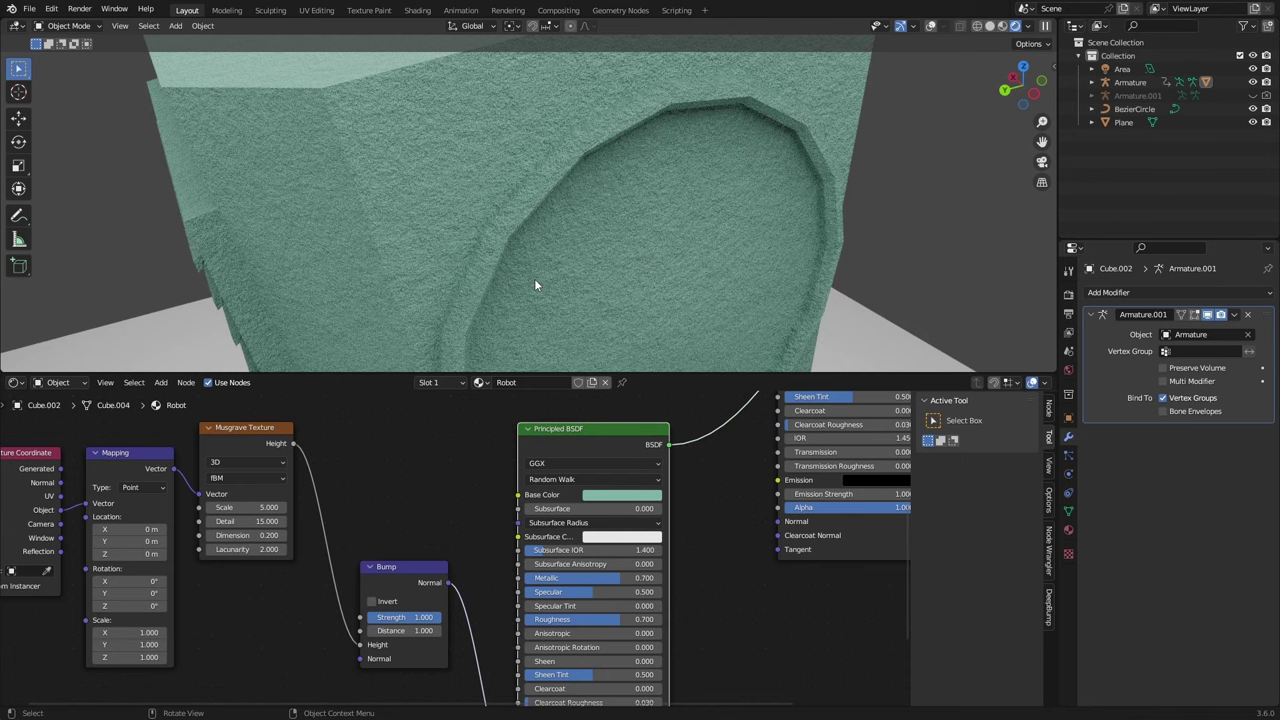
scroll(609, 491, up, 1)
Change the duplicated Principled BSDF's Base Color to brown and raise its Roughness
click(609, 491)
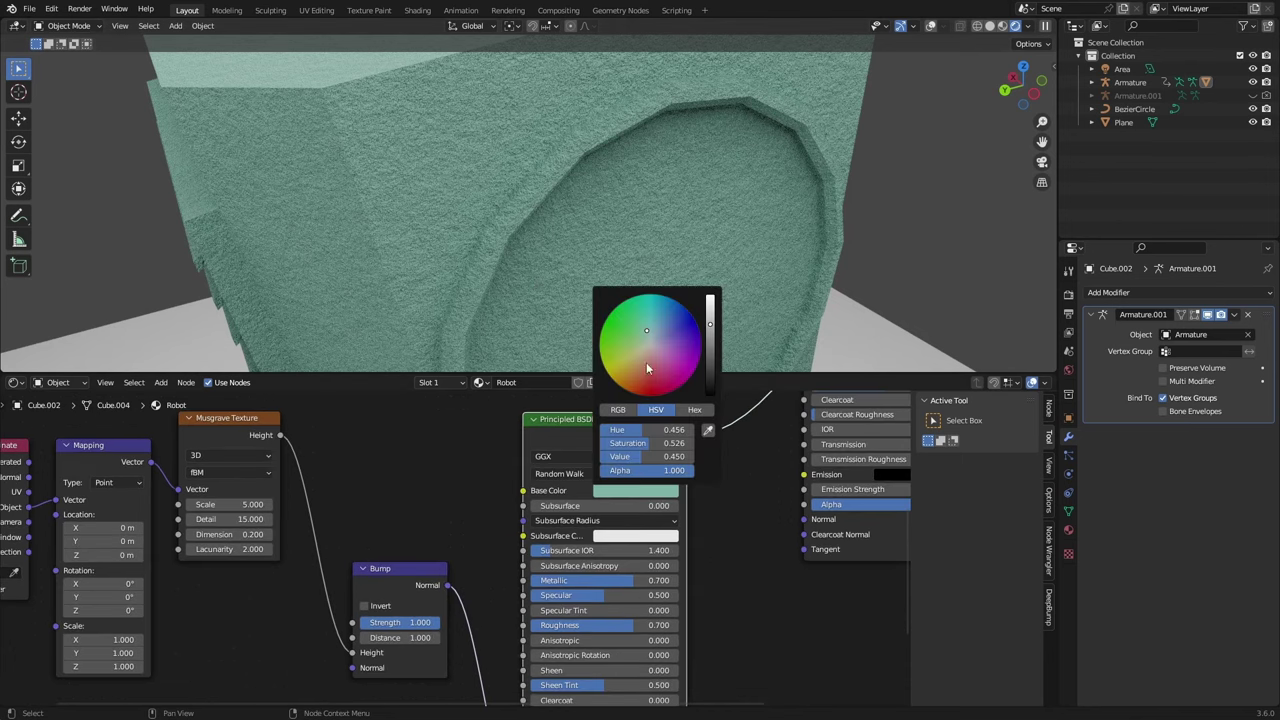
click(643, 374)
scroll(643, 374, down, 4)
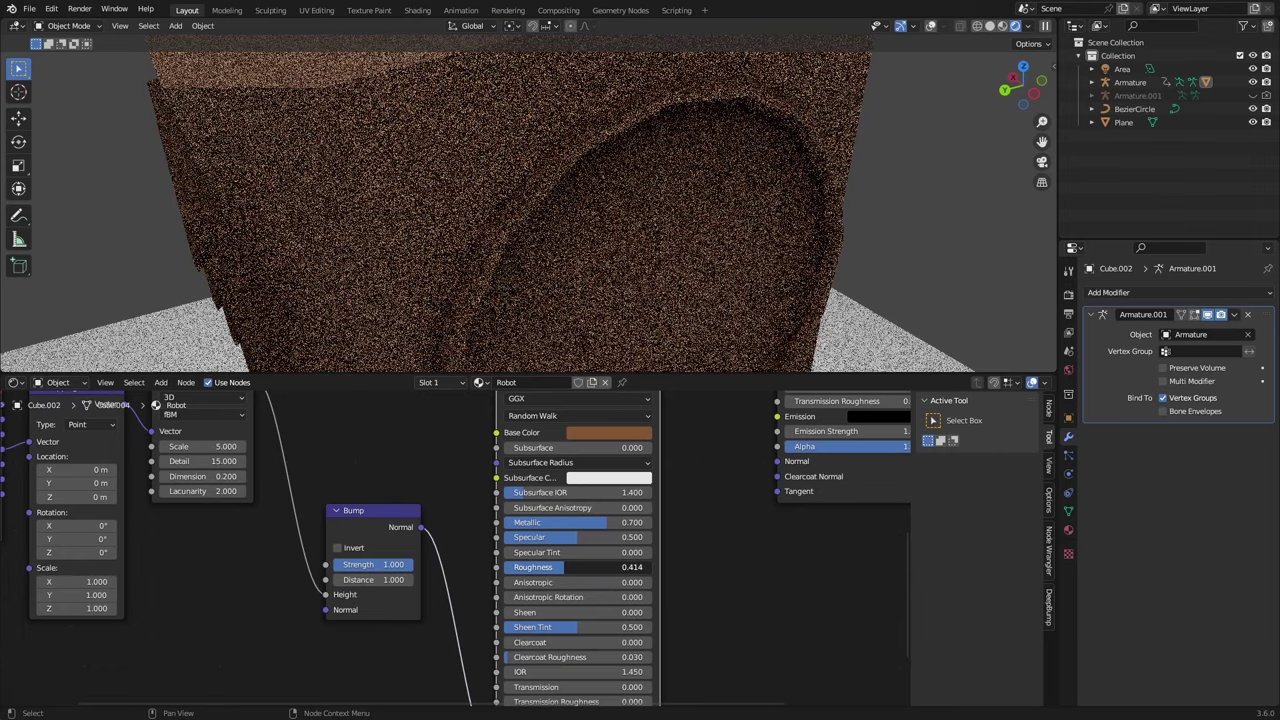
drag(563, 567, 621, 567)
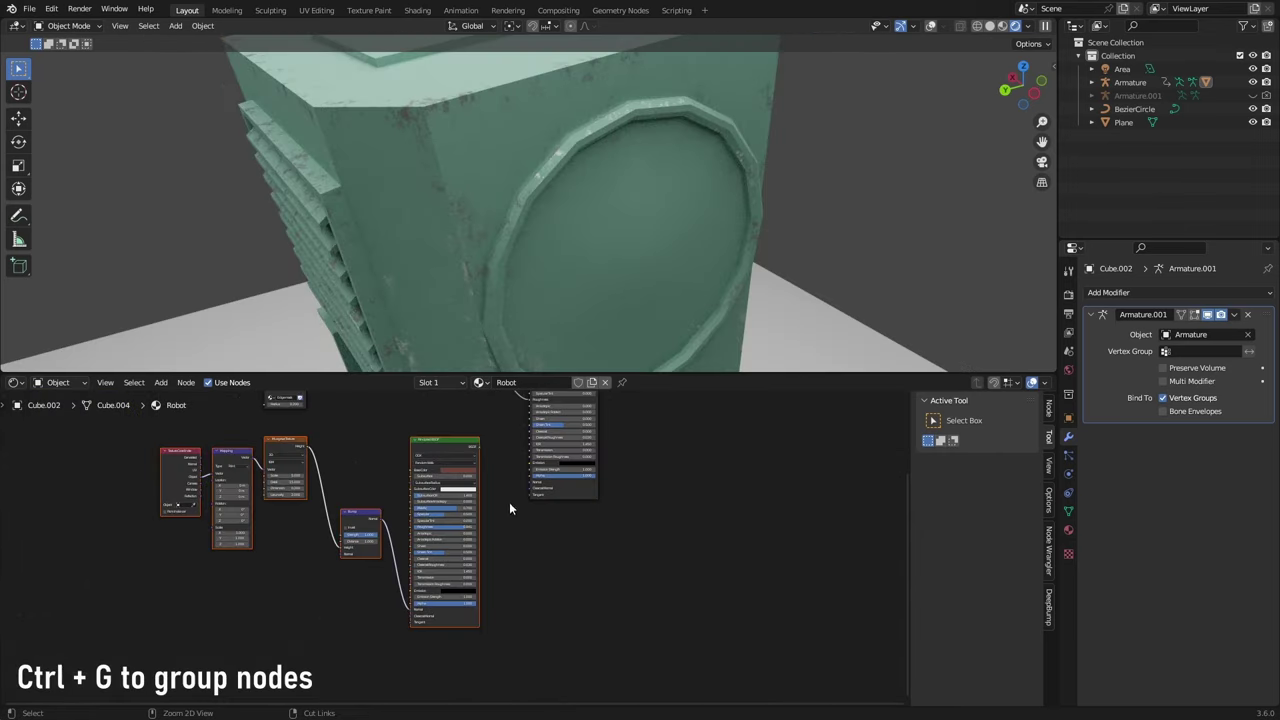
Group the lower shader nodes, connect the Principled BSDF to the Group Output and return to the main material
key(ctrl+g)
scroll(478, 519, up, 2)
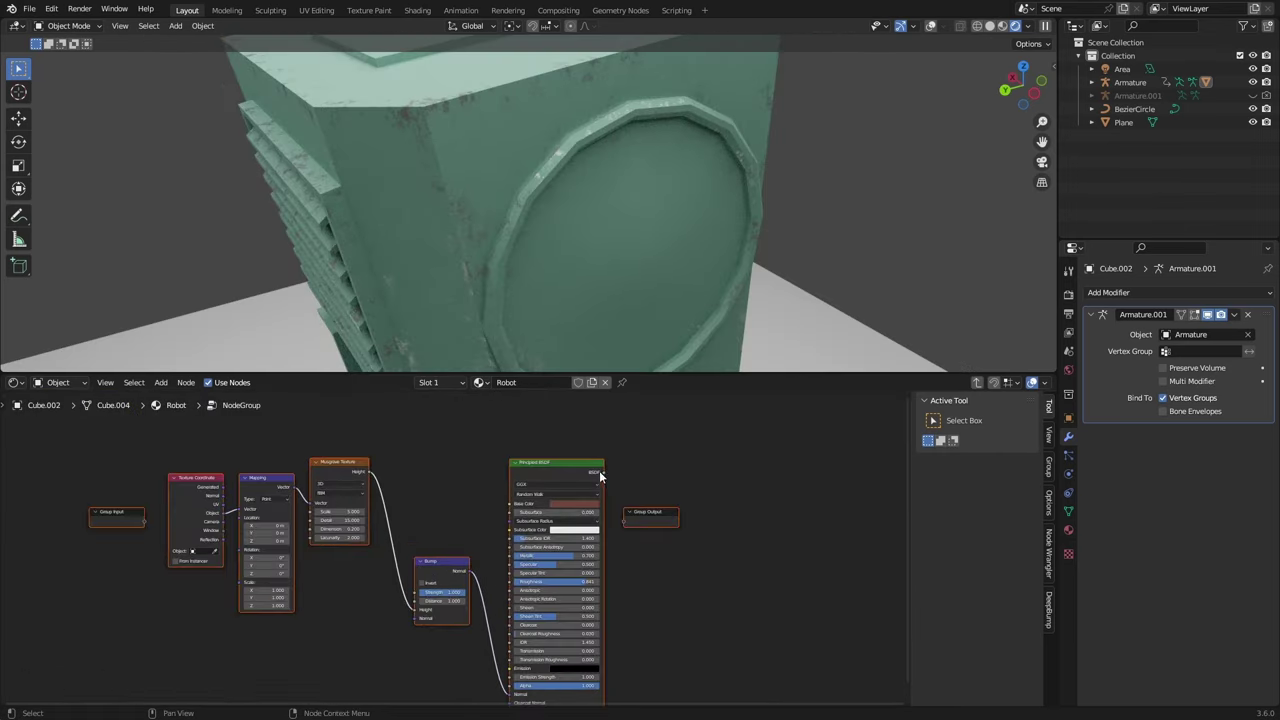
drag(623, 519, 623, 521)
middle_drag(321, 576, 512, 557)
click(512, 557)
key(Tab)
Move the node group below the teal Principled BSDF, save the file and rename the group Rust
drag(701, 620, 647, 596)
key(ctrl+s)
double_click(645, 613)
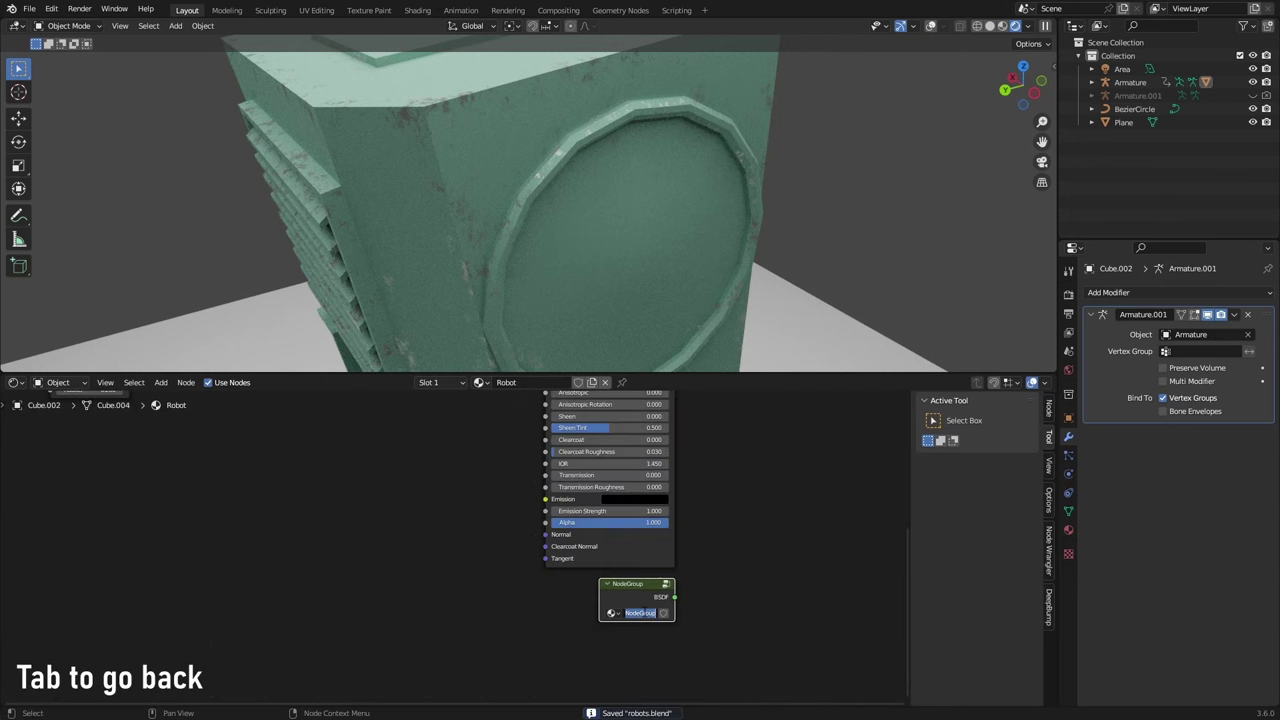
scroll(604, 472, down, 3)
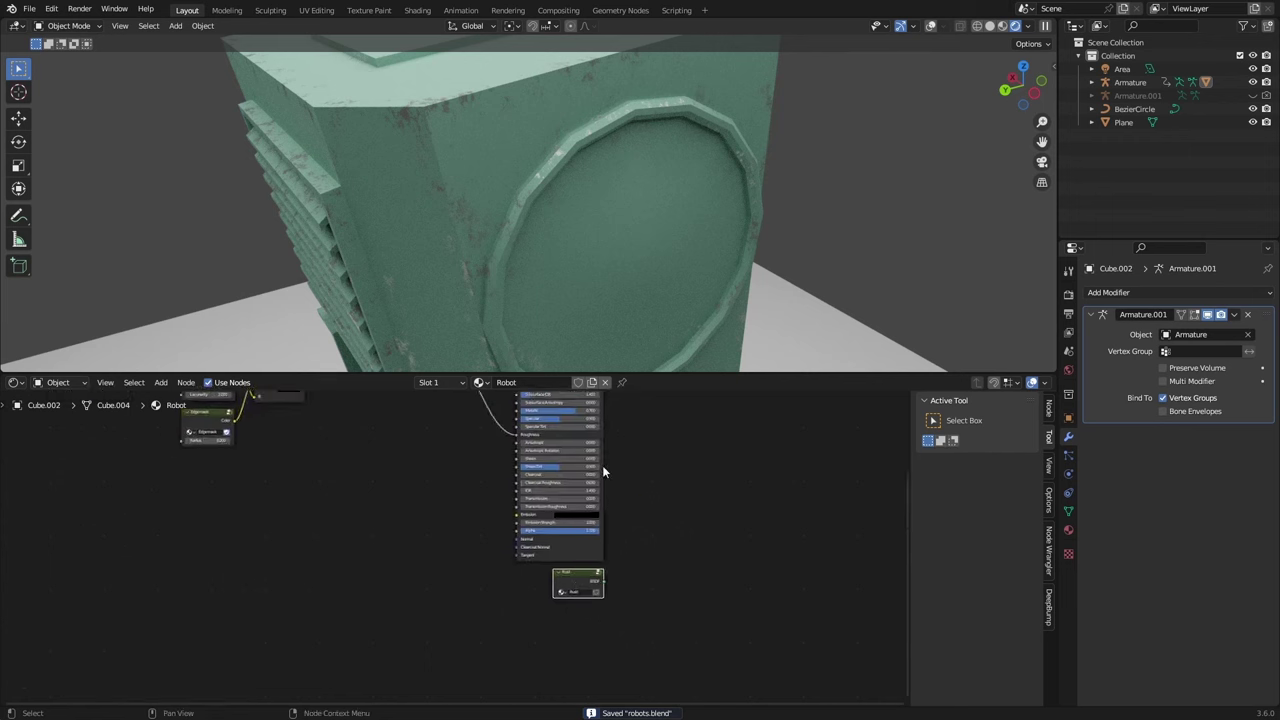
Combine the teal Principled BSDF and the Rust group with a Mix Shader
middle_drag(602, 465, 510, 551)
alt+right_drag(483, 668, 484, 580)
scroll(580, 508, up, 3)
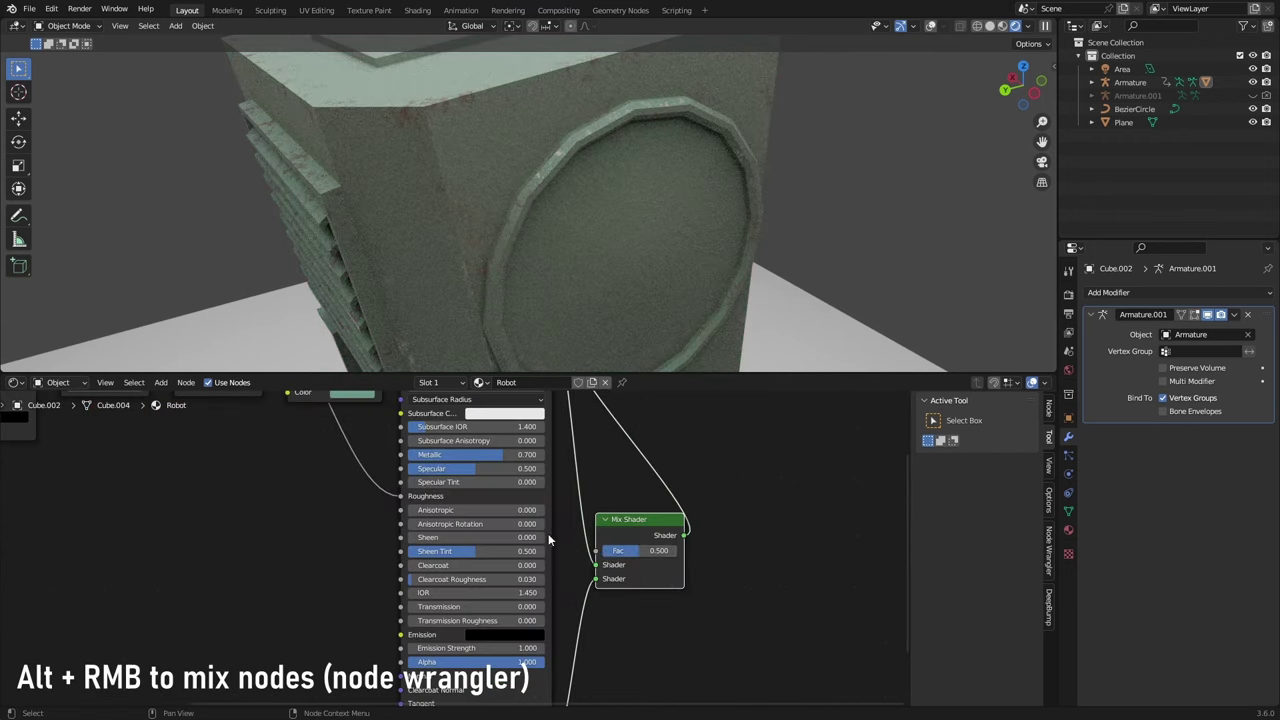
Raise the rust mask Musgrave Texture's Dimension to 0.600 and save the file
key(Home)
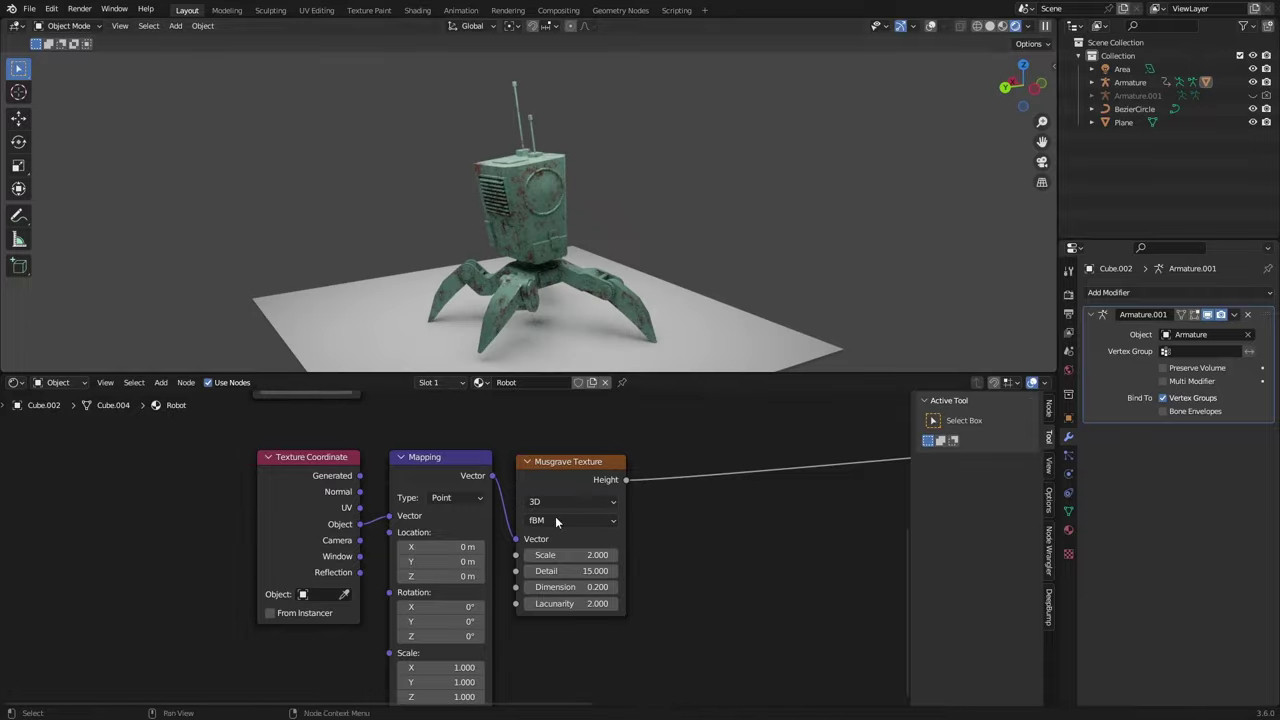
scroll(541, 255, up, 7)
scroll(541, 255, down, 4)
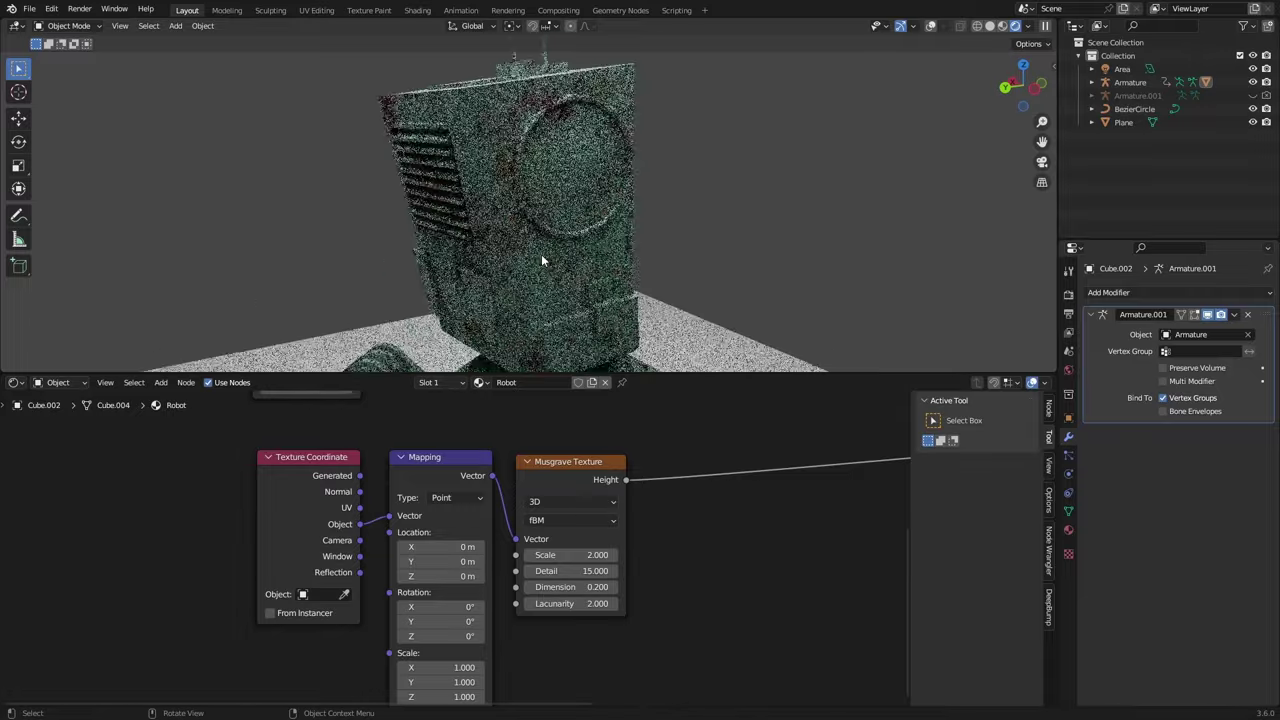
middle_drag(541, 255, 568, 272)
scroll(554, 277, up, 3)
scroll(575, 310, up, 2)
scroll(575, 314, down, 3)
drag(587, 586, 627, 586)
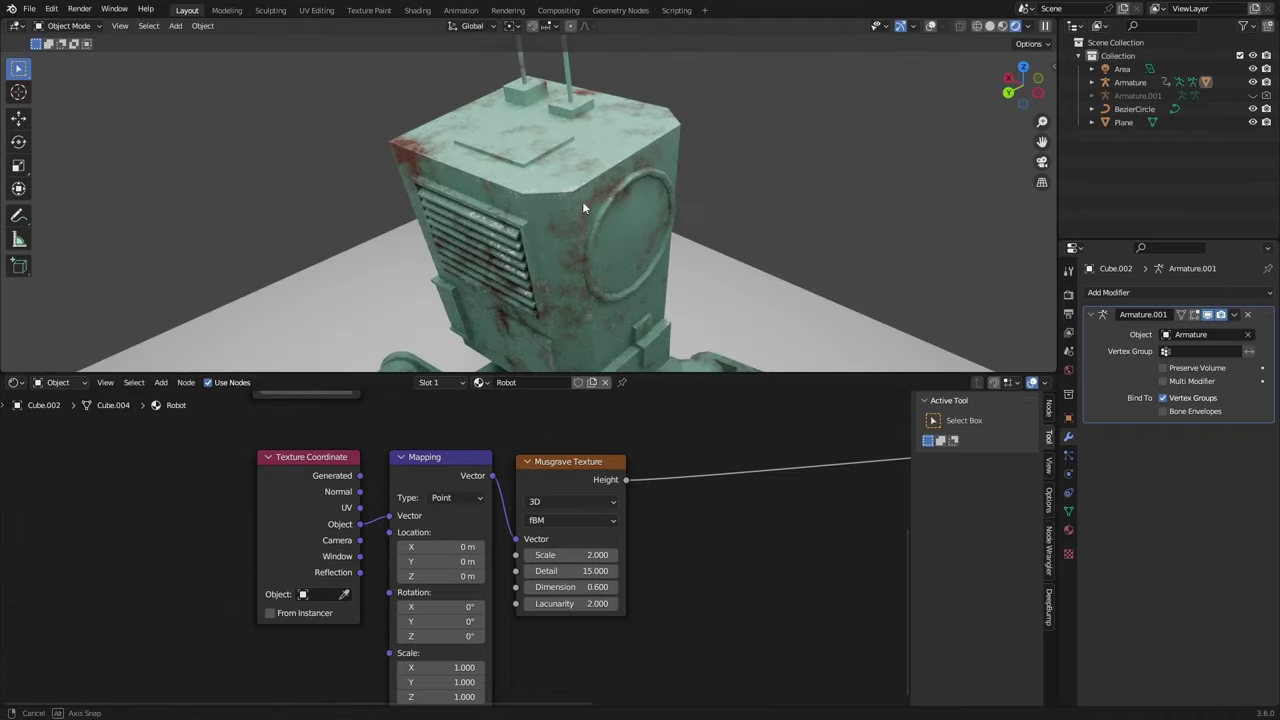
middle_drag(582, 201, 584, 160)
key(ctrl+s)
Lower the rust mask Musgrave Texture's Scale to 0.600 and check the patches on the robot
drag(586, 555, 500, 554)
scroll(575, 245, down, 6)
middle_drag(590, 245, 470, 269)
scroll(543, 270, up, 5)
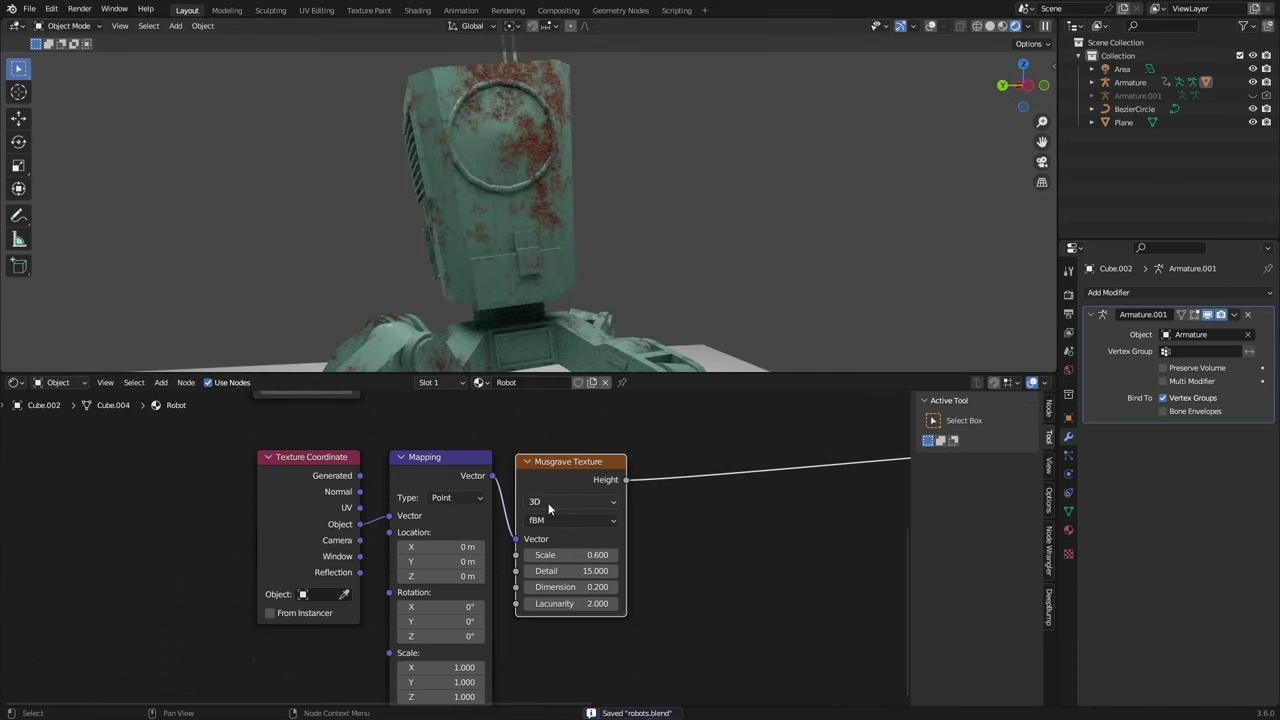
Switch the rust mask Musgrave Texture to 4D, set W to 5.800 and review the rust pattern
click(540, 501)
click(566, 567)
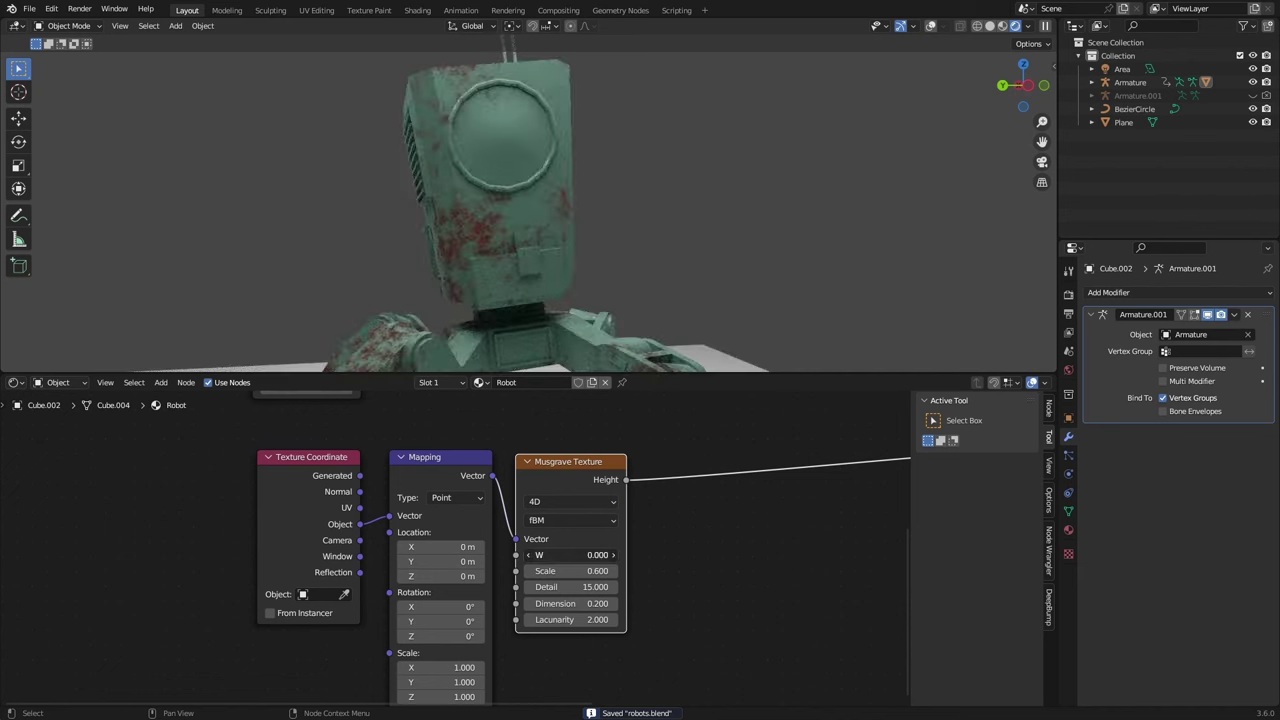
drag(571, 555, 630, 554)
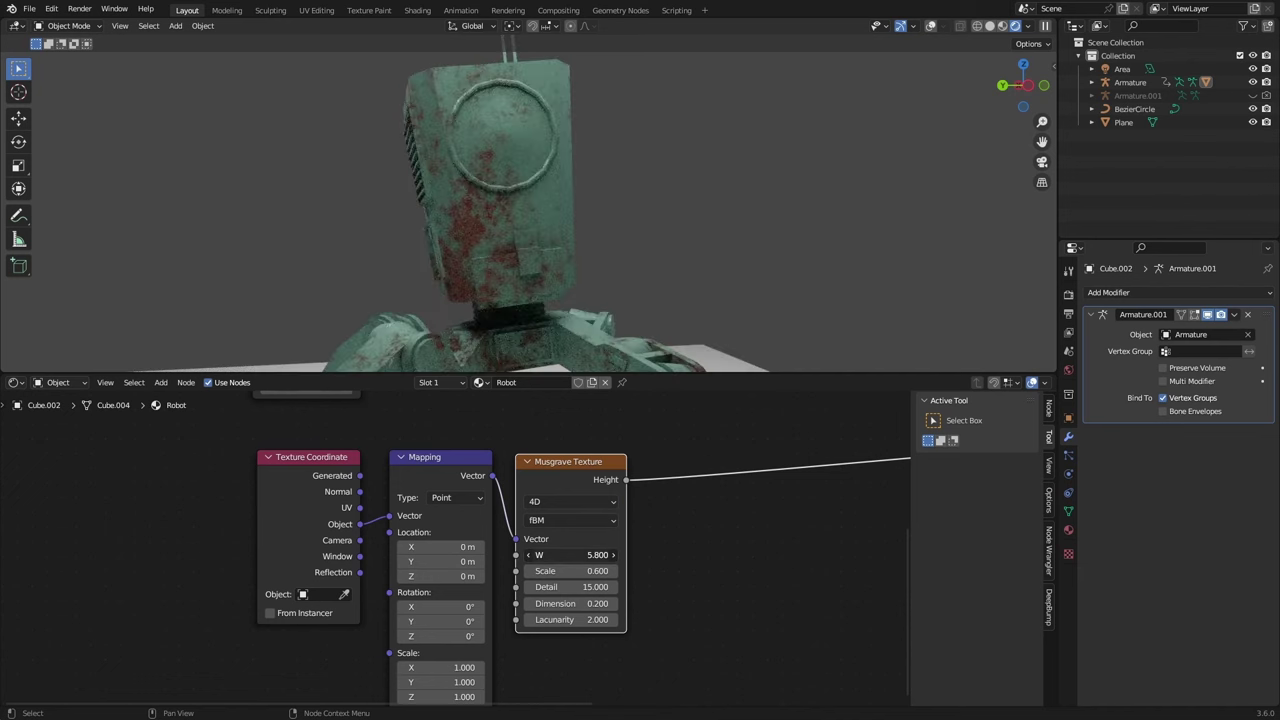
scroll(560, 242, down, 4)
middle_drag(562, 242, 565, 294)
scroll(626, 306, down, 4)
scroll(614, 242, up, 4)
scroll(565, 294, down, 5)
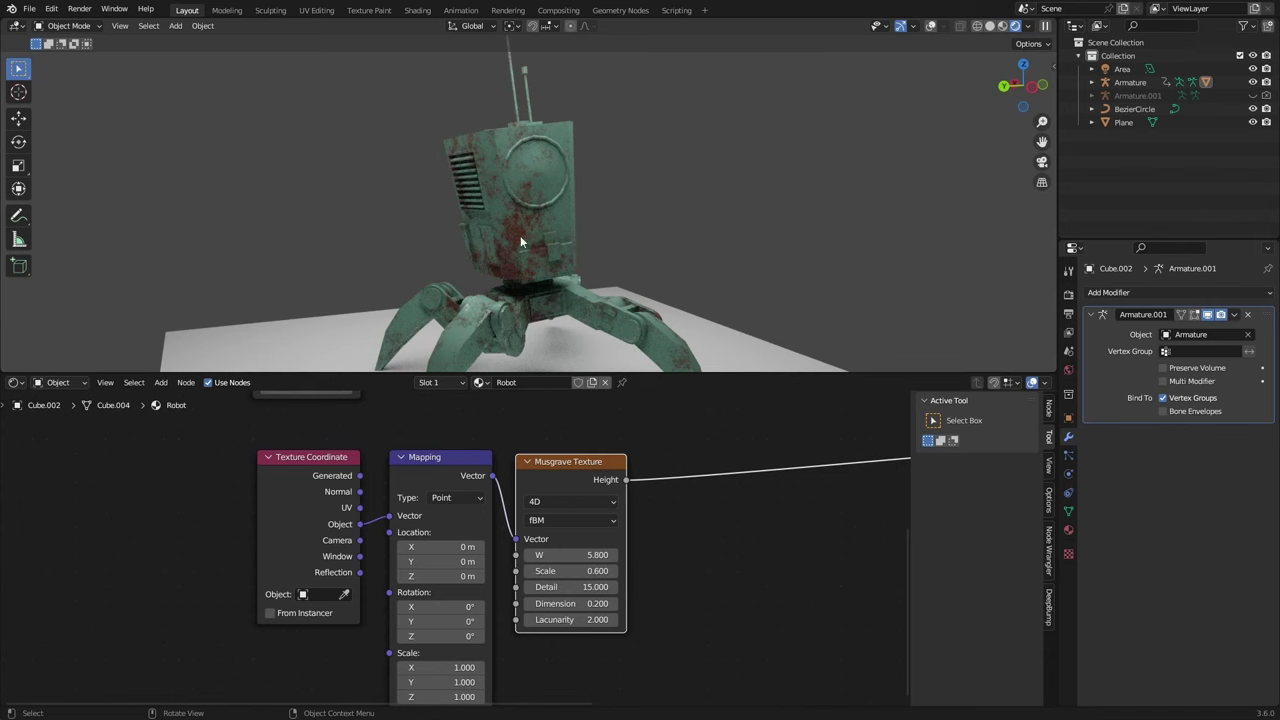
Add a Gradient Texture node and place it below the rust mask Musgrave Texture
key(shift+a)
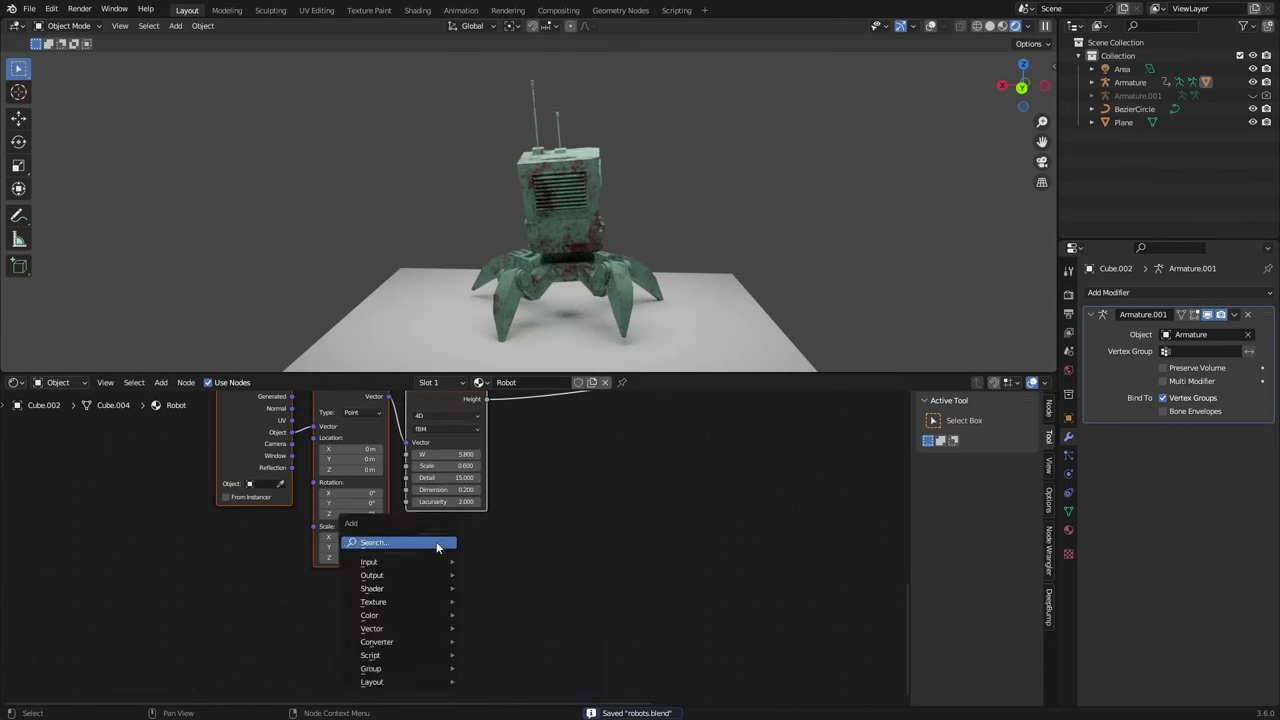
text(grad)
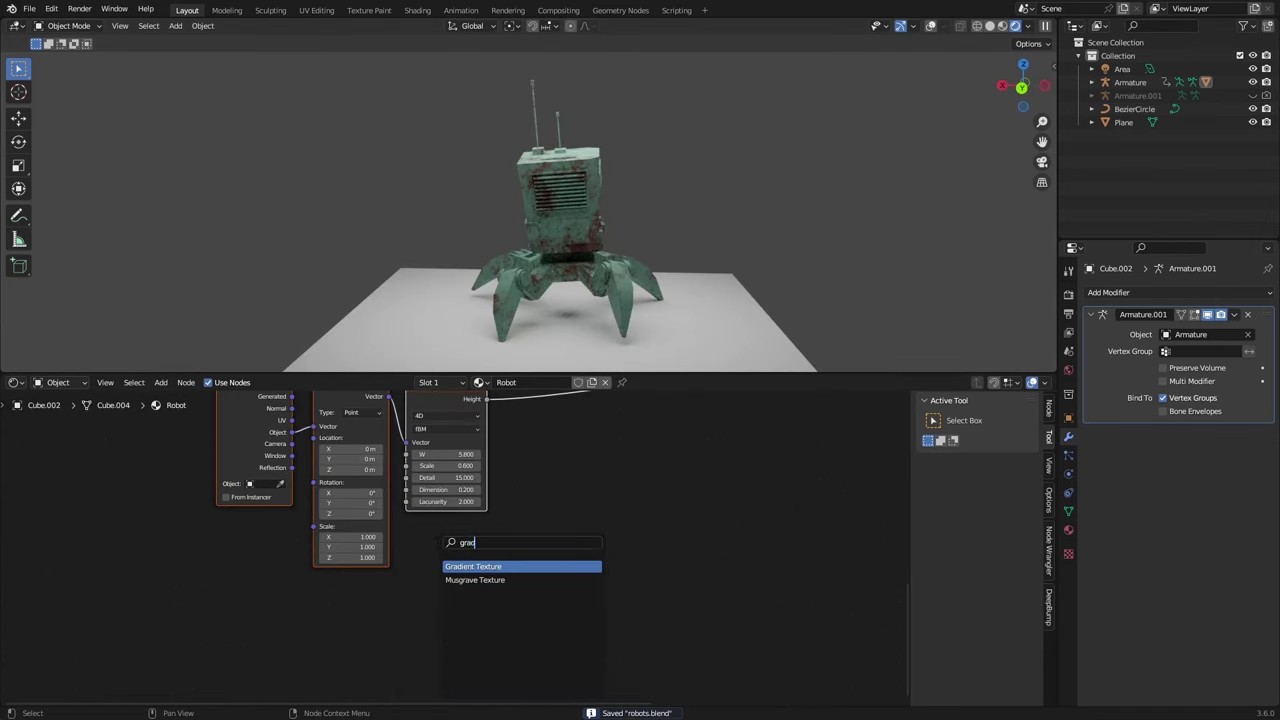
key(Return)
click(430, 535)
middle_drag(430, 535, 454, 562)
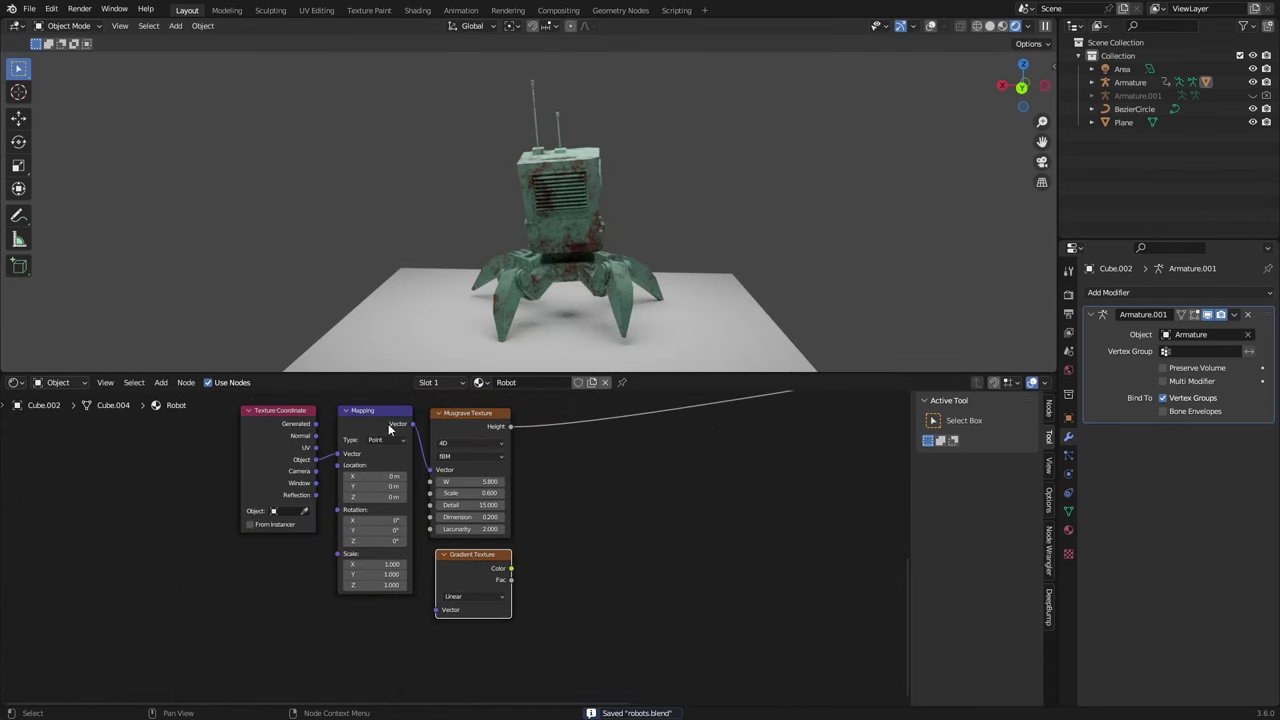
Add Texture Coordinate and Mapping nodes to the Gradient Texture, using Object coordinates, and rotate the mapping about Y
key(ctrl+t)
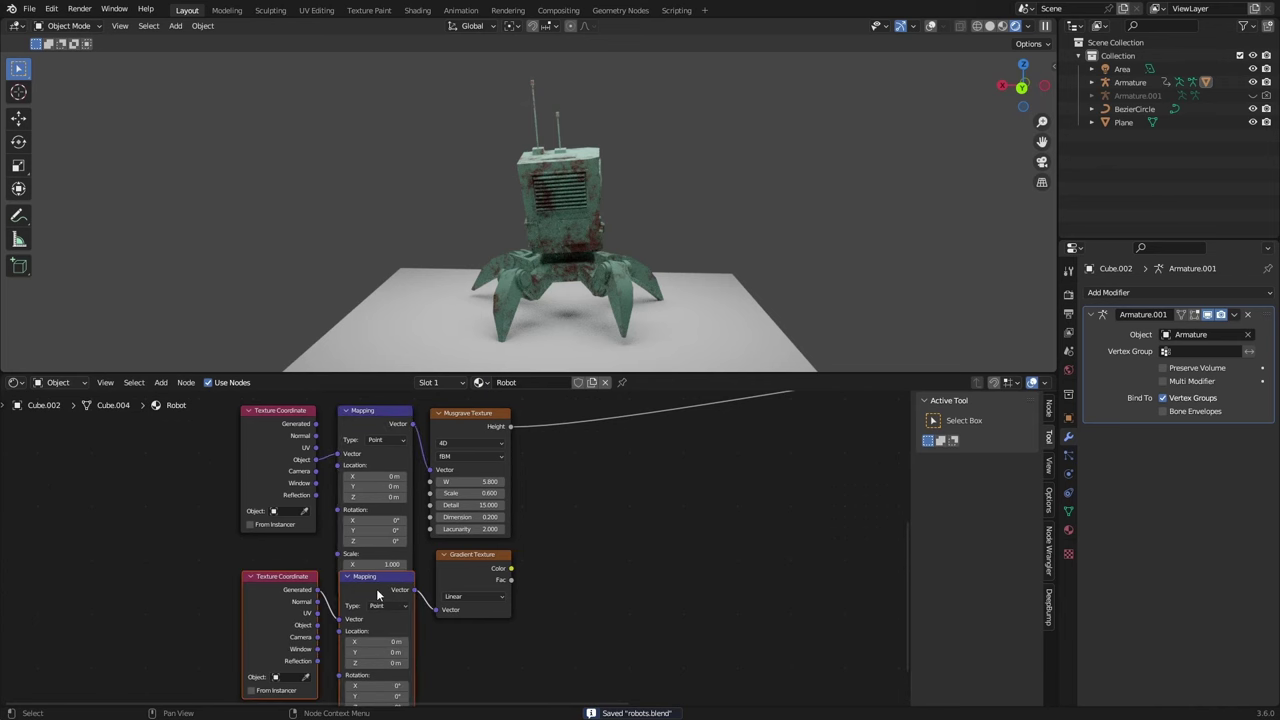
middle_drag(355, 652, 372, 570)
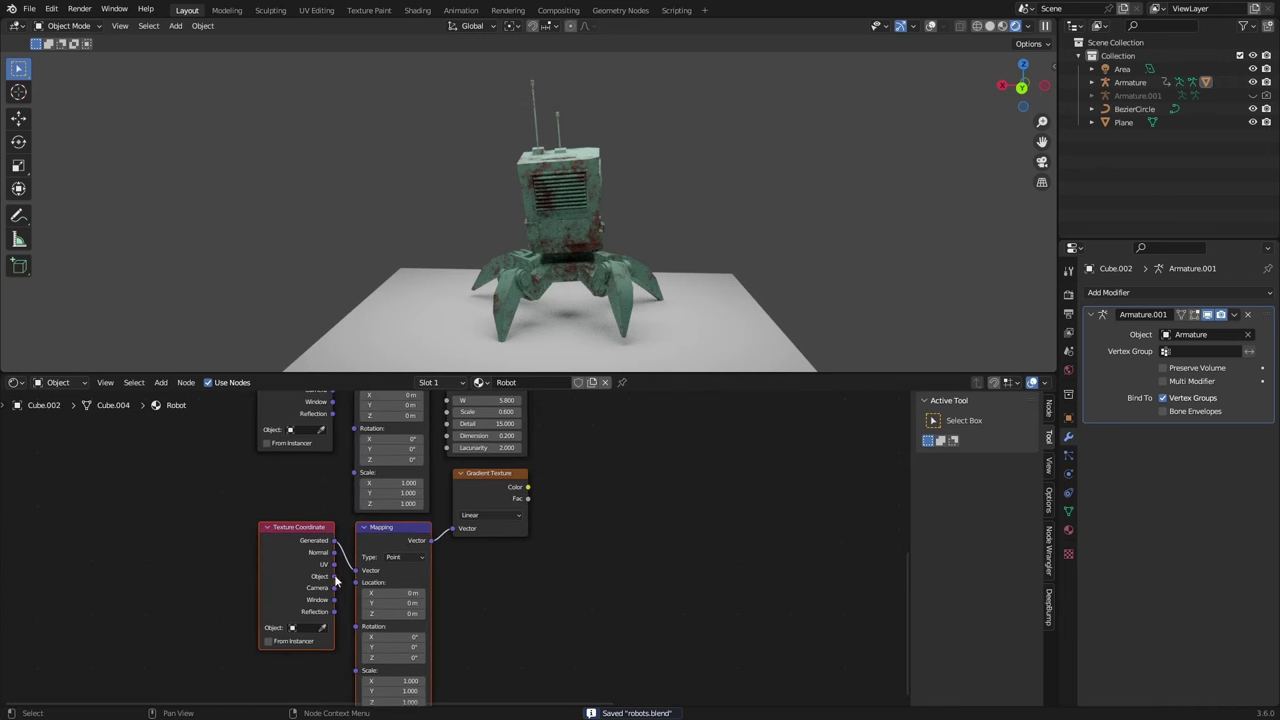
scroll(334, 556, up, 2)
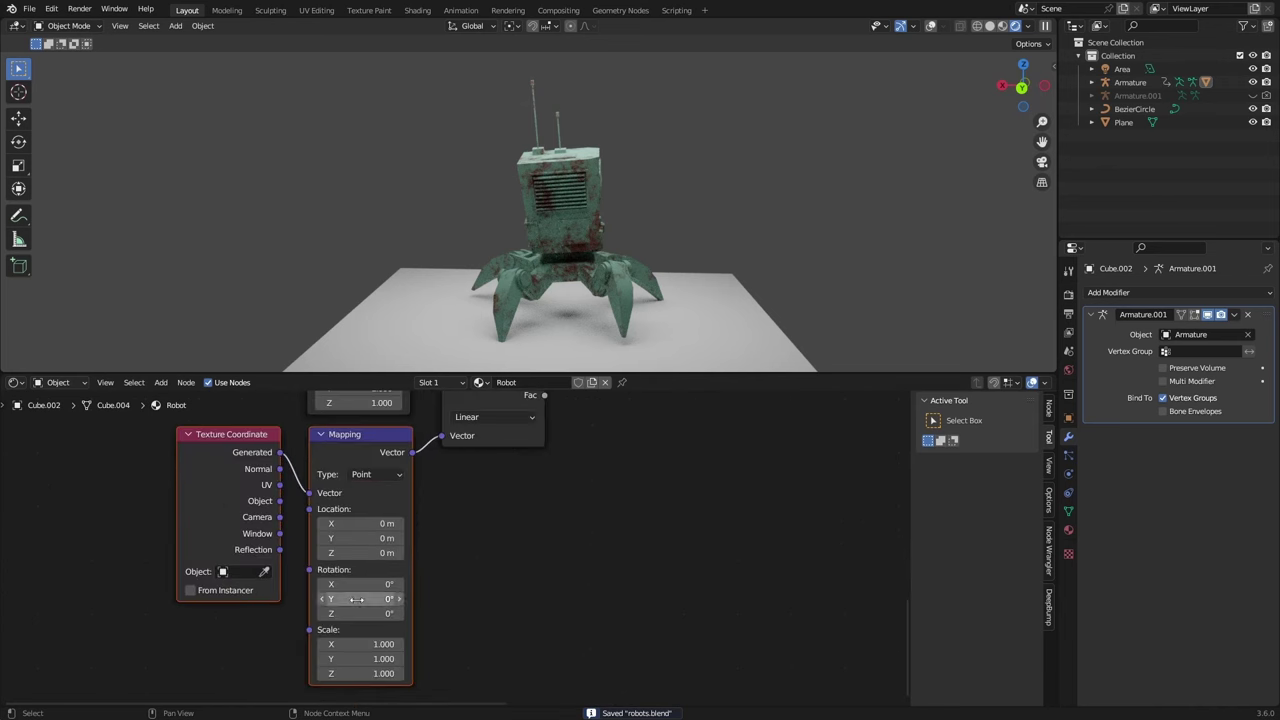
key(Return)
middle_drag(477, 394, 430, 503)
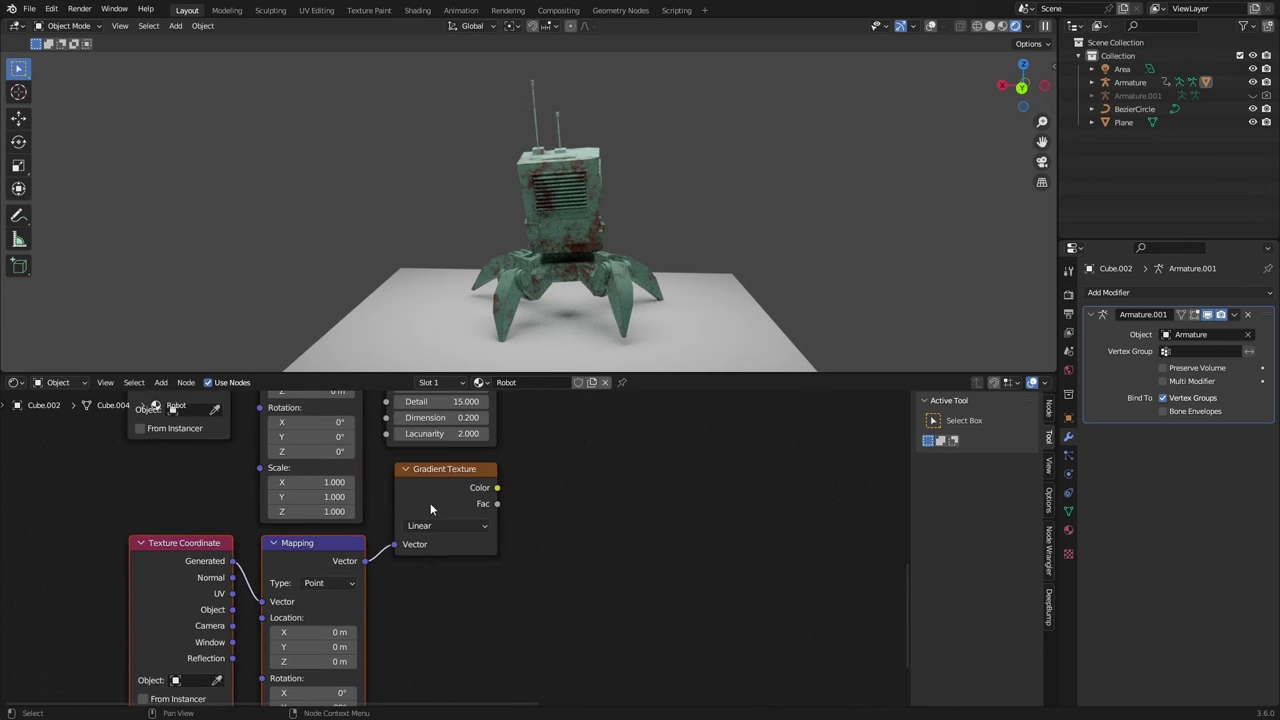
Preview the Gradient Texture on the robot and inspect how it runs from the feet to the body
ctrl+shift+click(433, 494)
middle_drag(670, 187, 640, 181)
scroll(543, 298, up, 3)
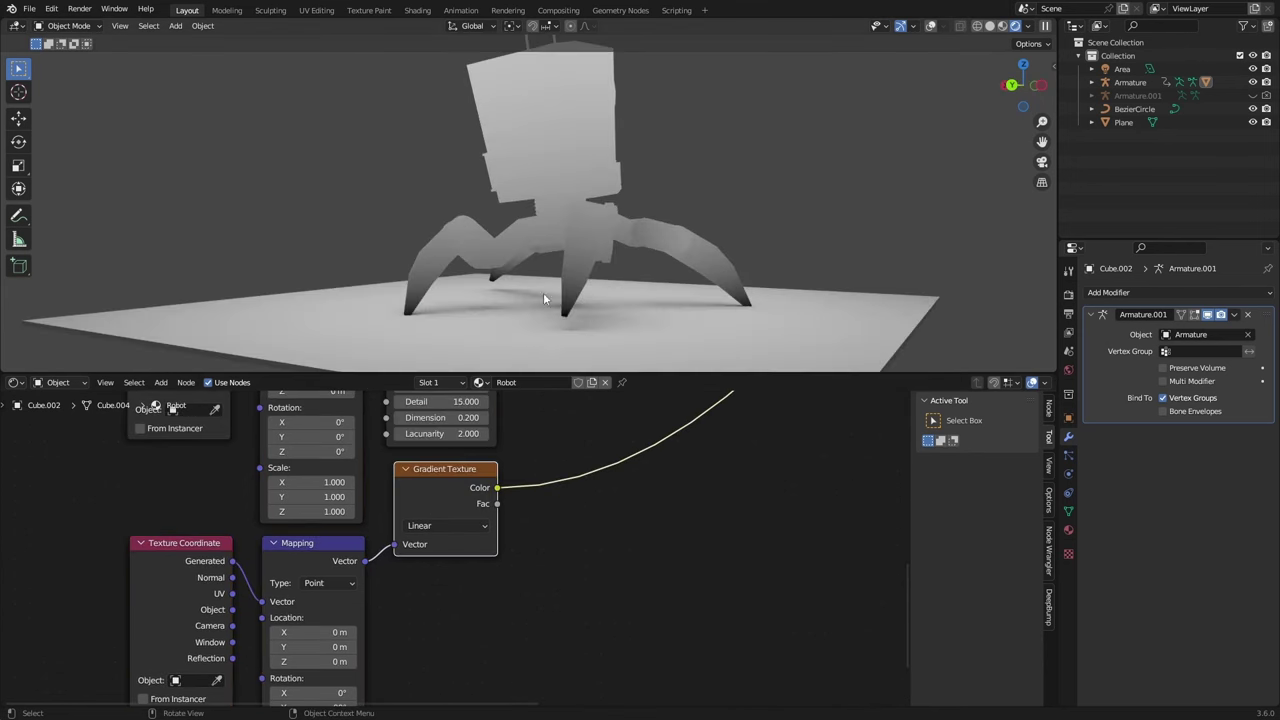
middle_drag(599, 326, 471, 563)
scroll(506, 505, down, 1)
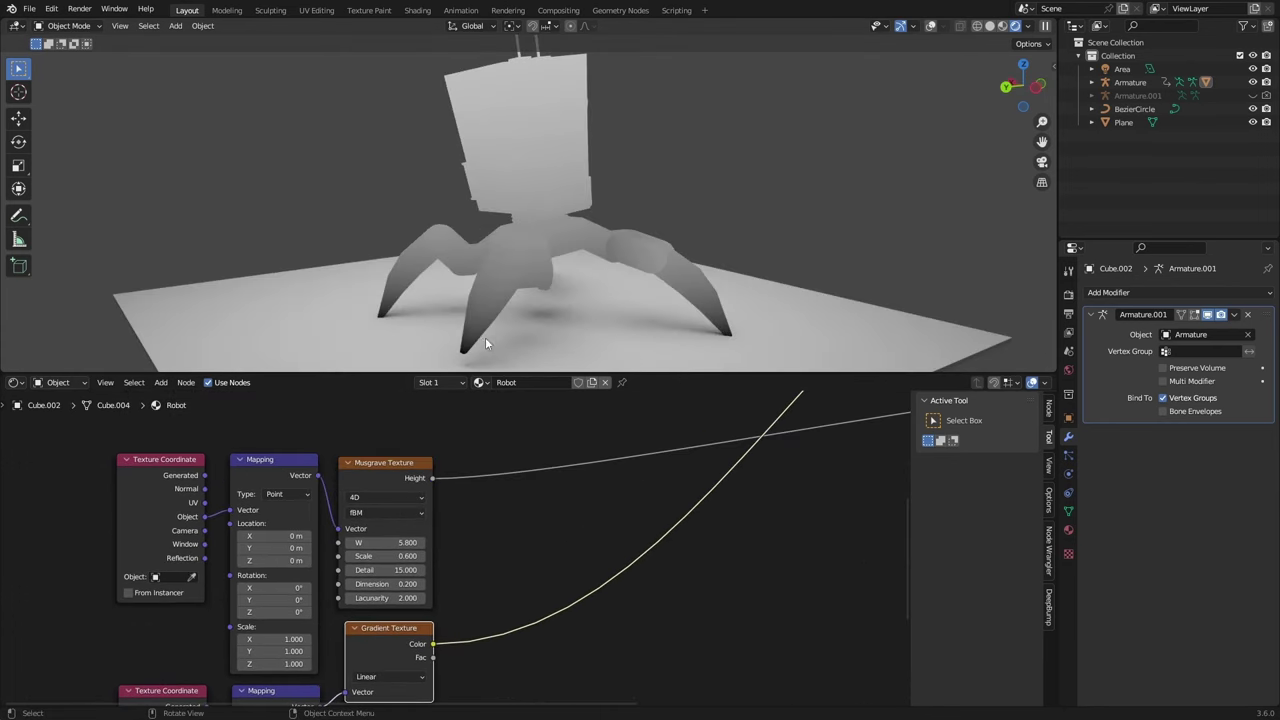
Insert an Add Math node after the rust mask Musgrave Texture and feed the Gradient Texture's Color into its second Value
scroll(483, 340, down, 4)
middle_drag(522, 505, 423, 468)
key(shift+a)
text(m)
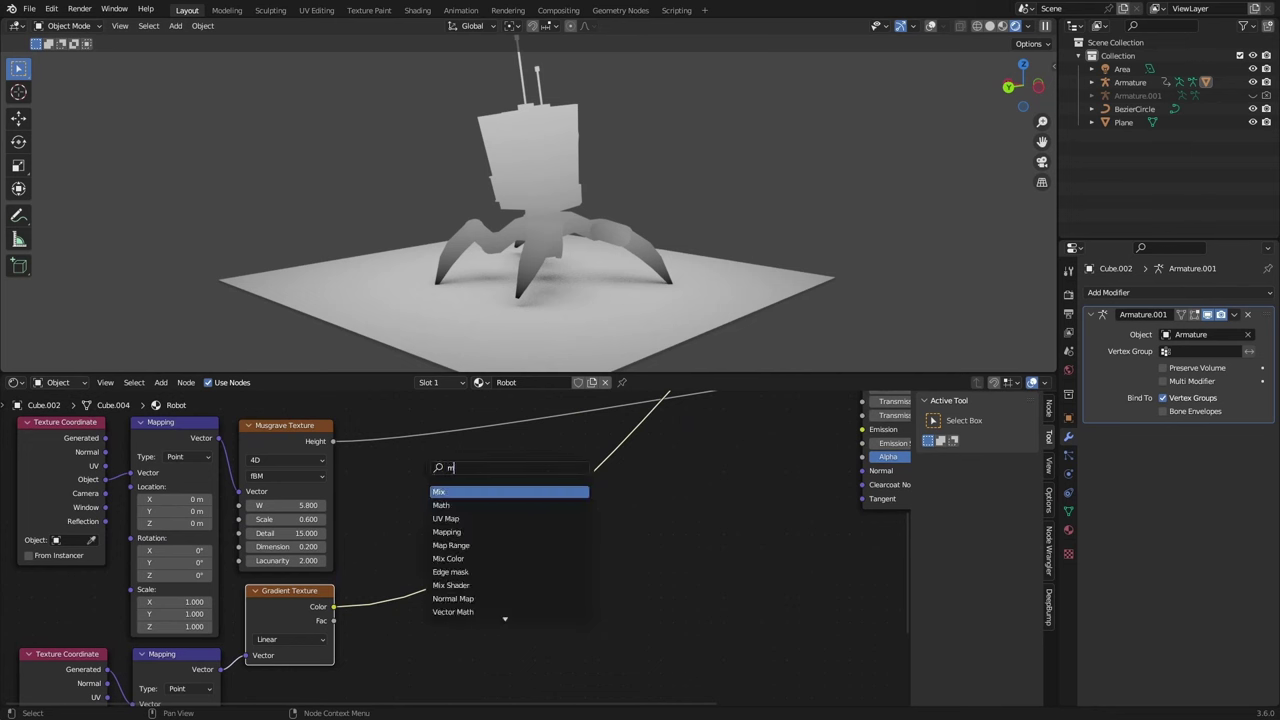
text(at)
key(Return)
click(378, 563)
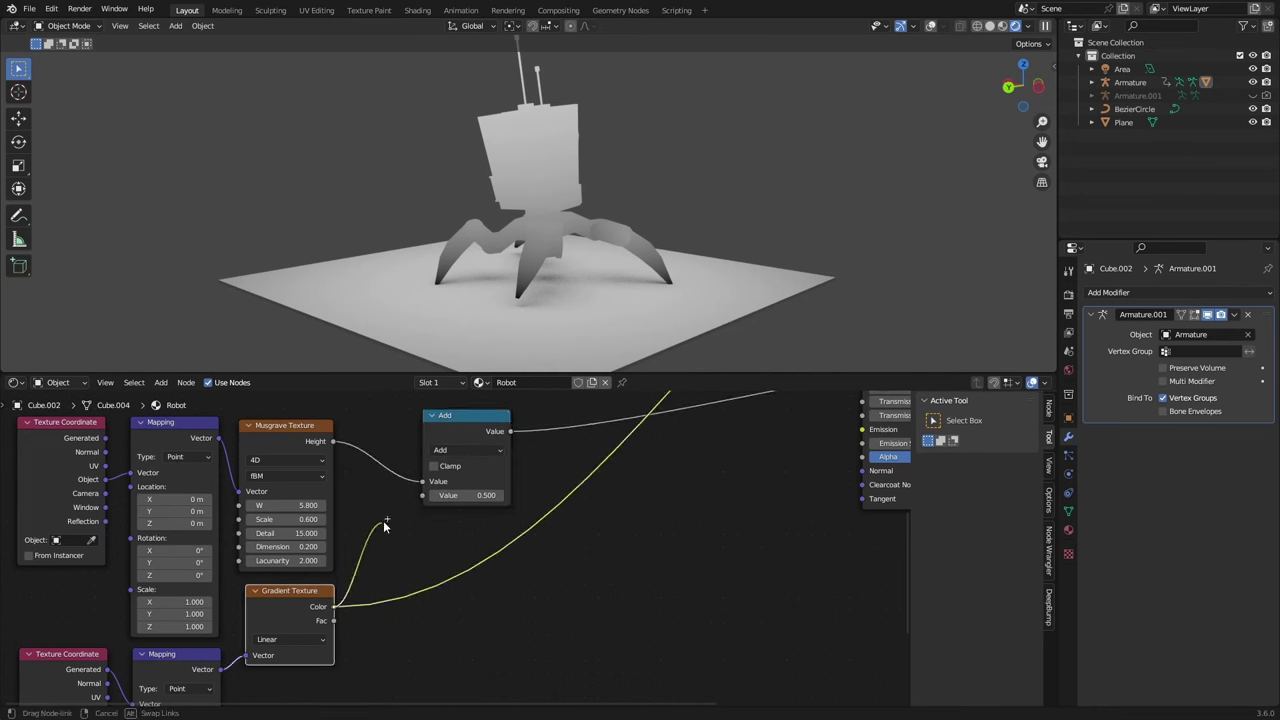
Preview the Add node's combined mask on the robot and inspect its black and white distribution
ctrl+shift+click(468, 414)
scroll(558, 251, up, 4)
scroll(558, 251, down, 3)
middle_drag(558, 251, 456, 252)
scroll(560, 530, down, 6)
middle_drag(611, 529, 410, 680)
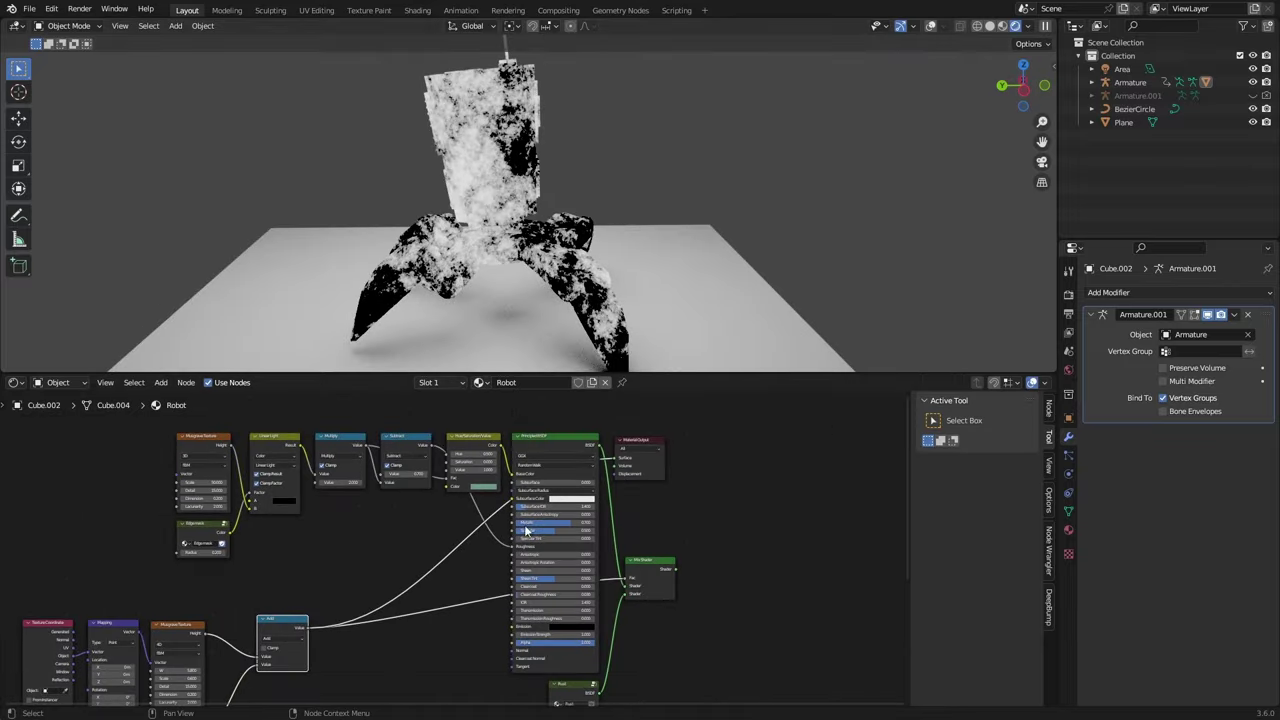
Connect the Mix Shader back to the material output and view the rusted robot
ctrl+shift+click(657, 559)
middle_drag(534, 246, 630, 283)
middle_drag(297, 665, 447, 474)
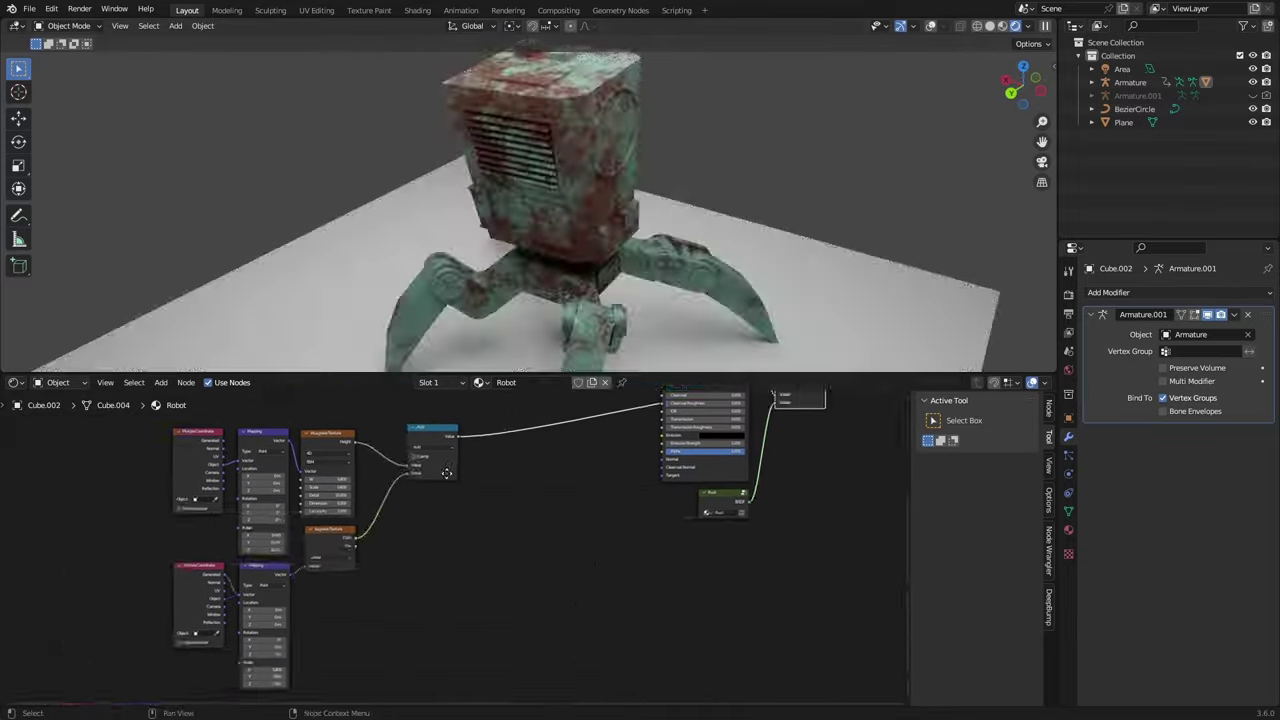
Compare operations on the Math node combining the Musgrave and gradient, choose Divide and save the file
middle_drag(580, 207, 640, 206)
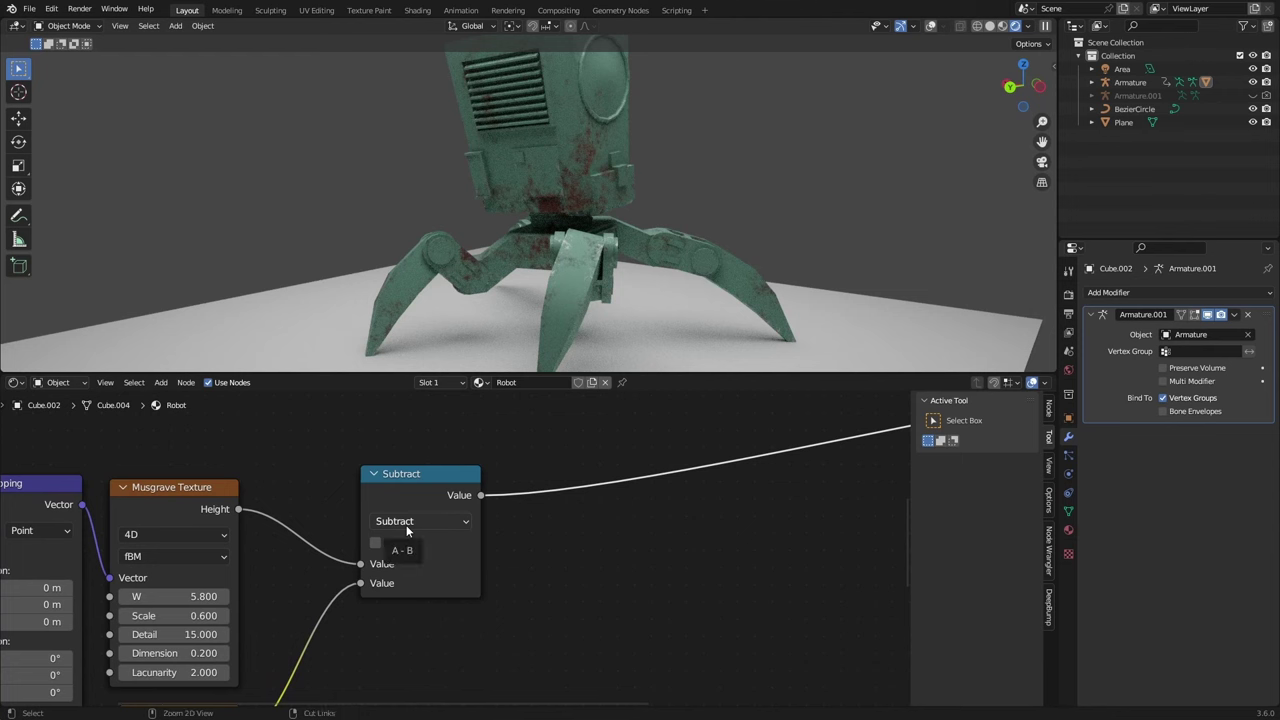
ctrl+scroll(406, 531, down, 1)
ctrl+scroll(406, 531, up, 1)
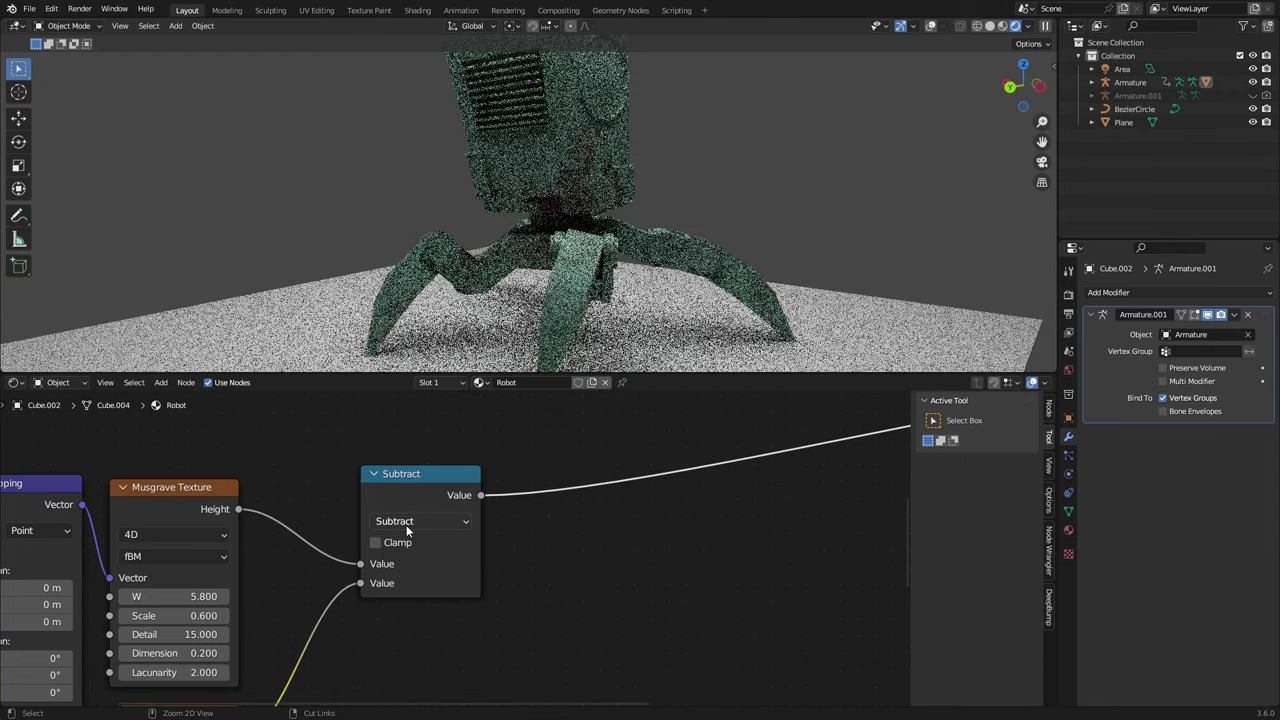
ctrl+scroll(406, 531, down, 1)
ctrl+scroll(406, 531, up, 2)
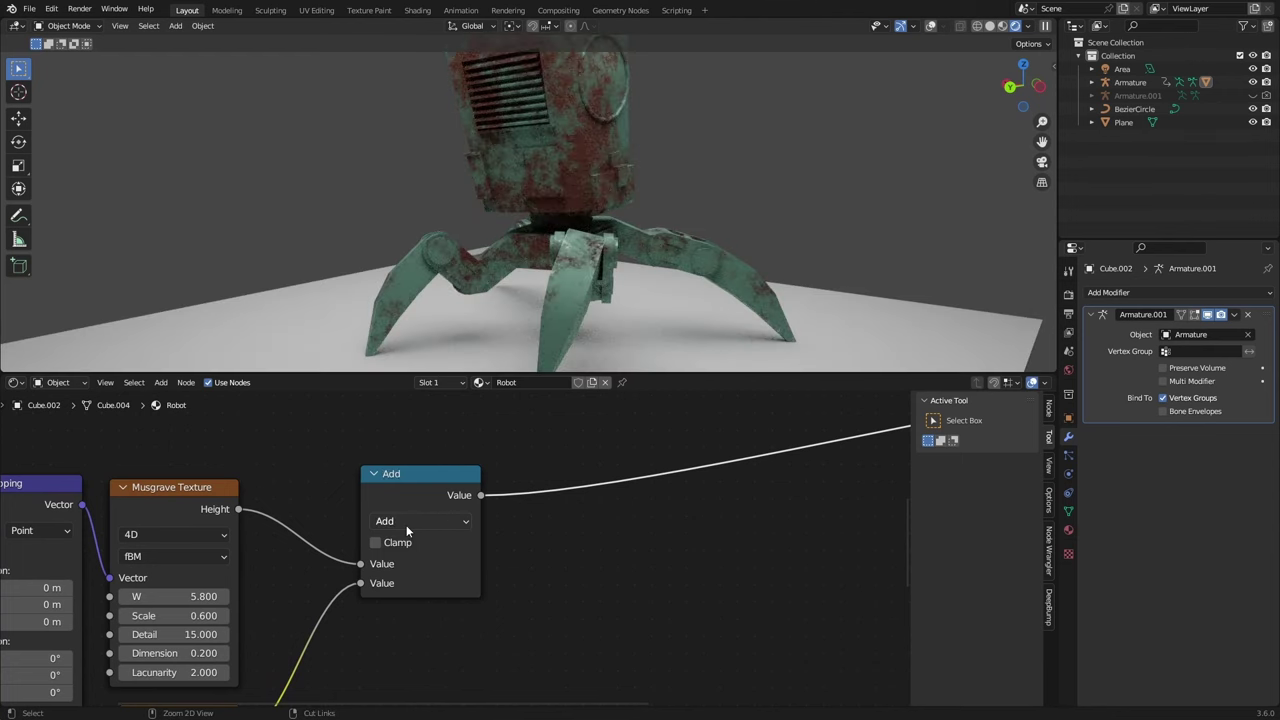
ctrl+scroll(406, 525, down, 1)
middle_drag(706, 216, 641, 264)
key(ctrl+s)
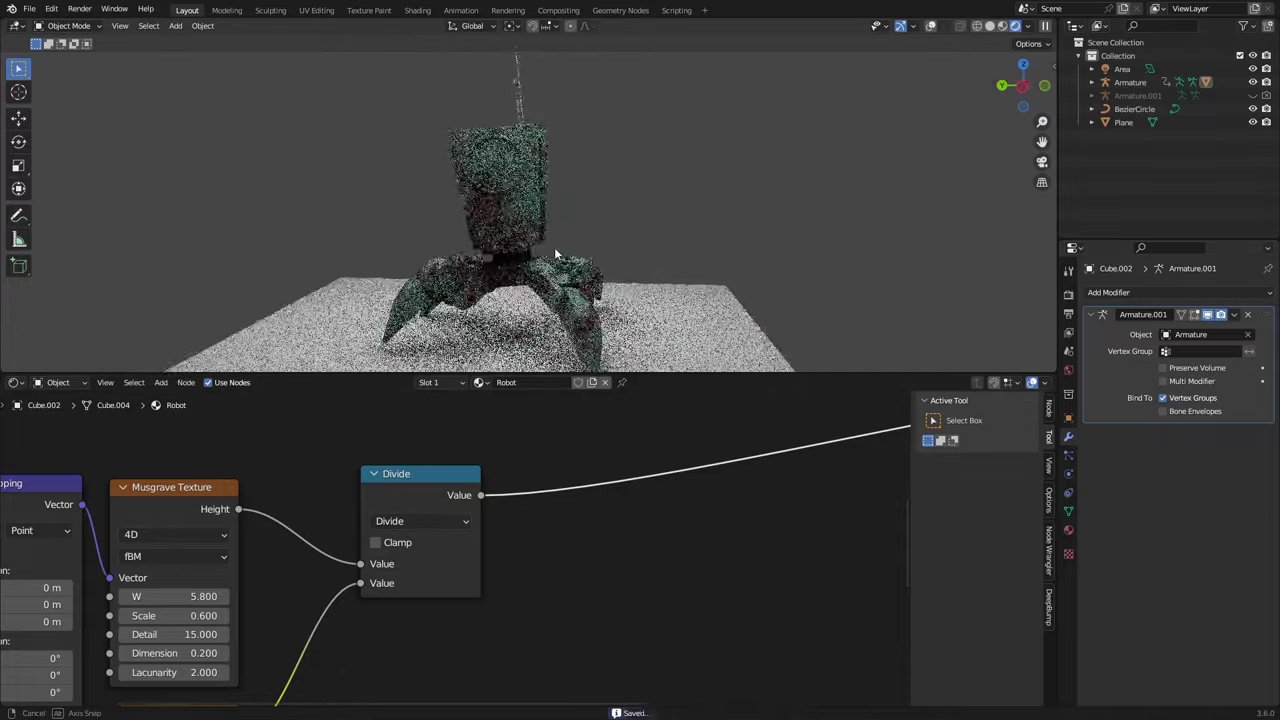
Insert a Math node set to Multiply between the Gradient Texture and the Divide node, with its Value at 1.600
middle_drag(554, 247, 626, 220)
scroll(626, 220, up, 6)
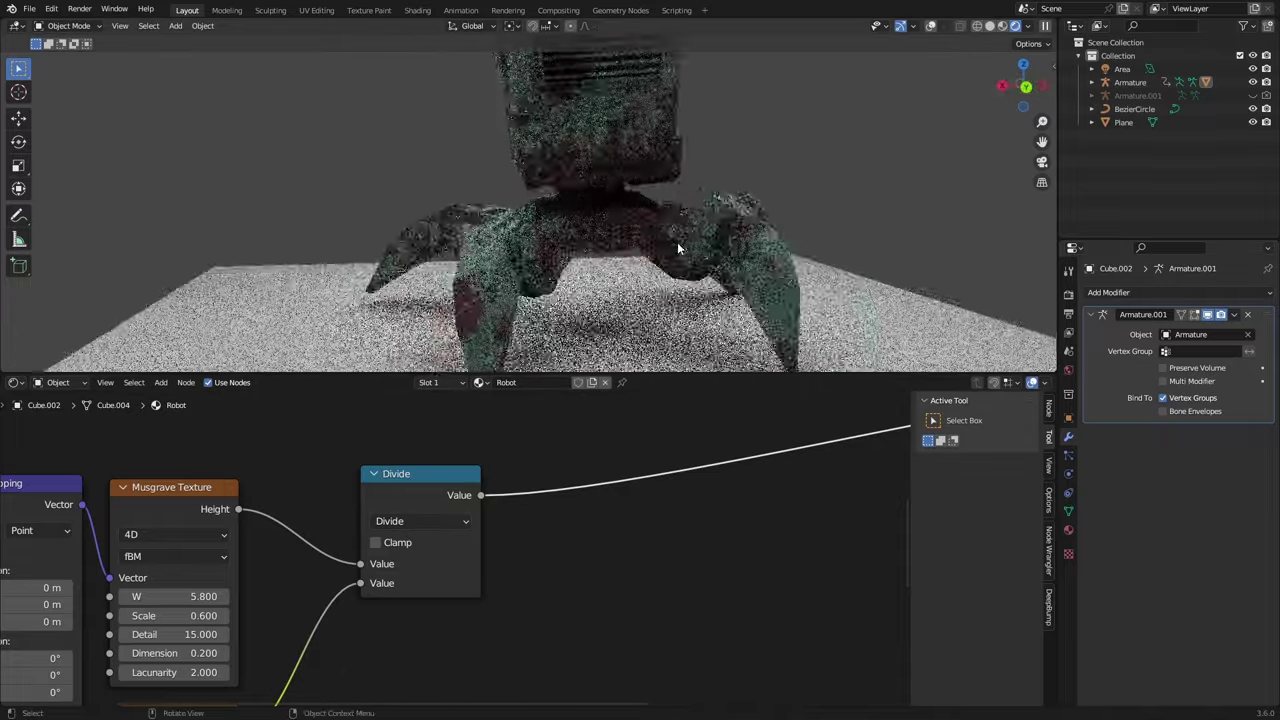
middle_drag(635, 296, 580, 200)
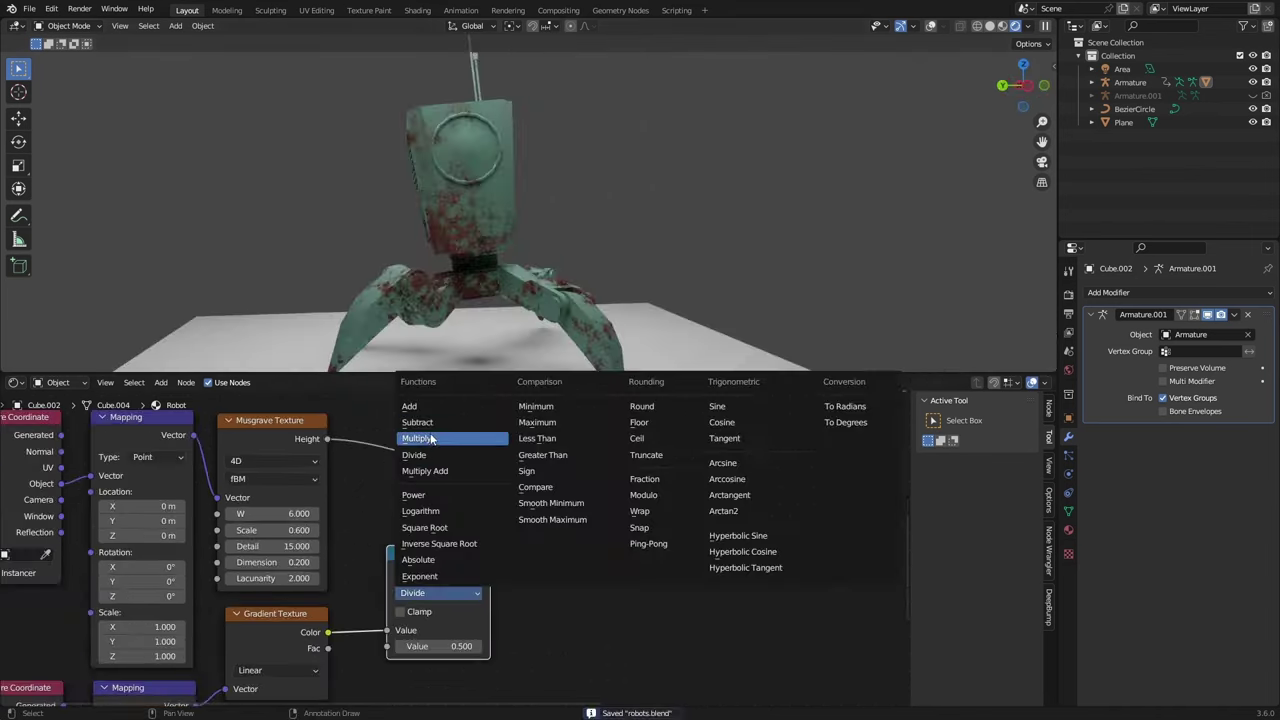
click(430, 438)
mouse_move(440, 646)
mouse_down()
mouse_move(470, 646)
mouse_move(453, 646)
mouse_up()
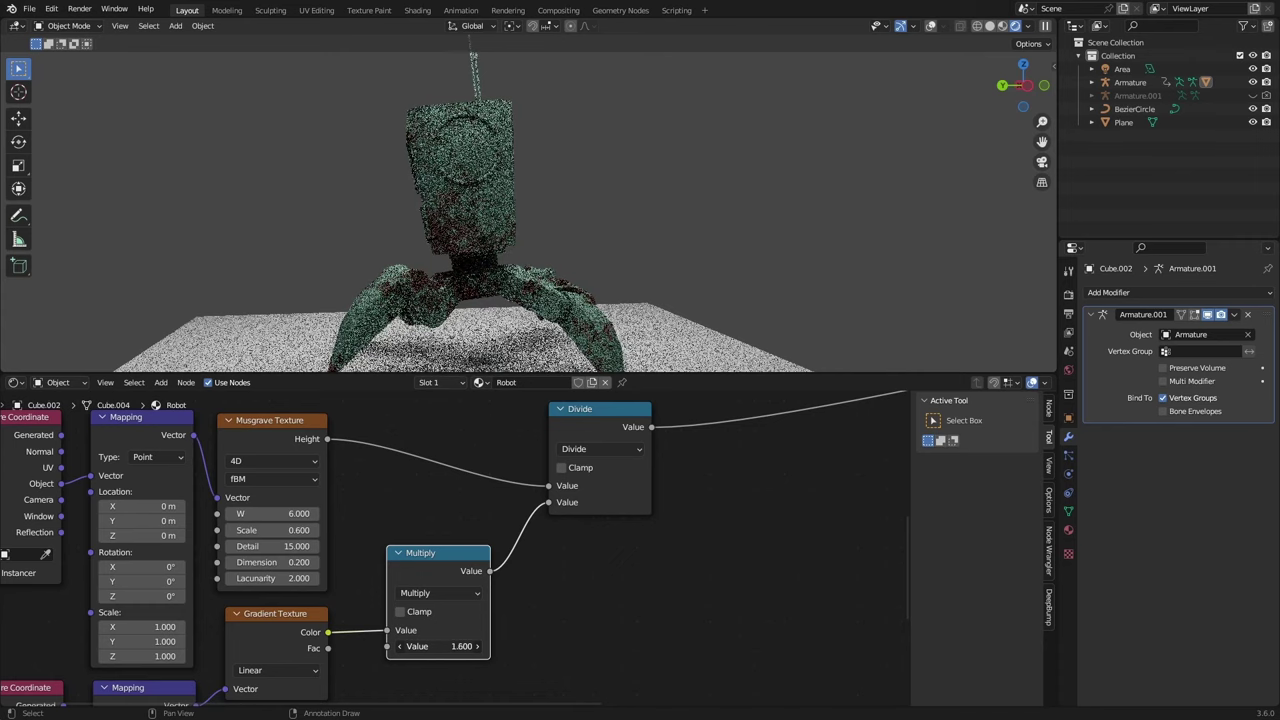
Examine the rust distribution on the robot's body and legs from several angles
drag(517, 470, 517, 470)
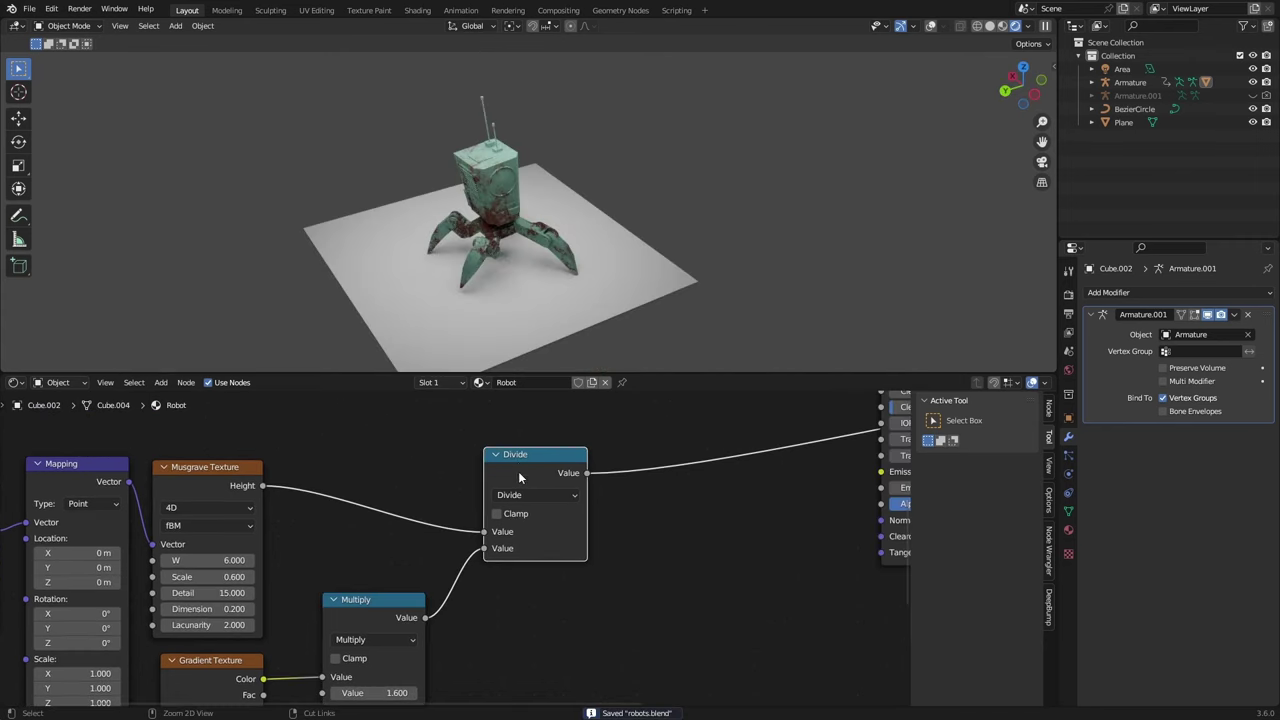
scroll(514, 326, down, 1)
middle_drag(514, 326, 677, 277)
scroll(591, 255, up, 6)
scroll(612, 275, up, 6)
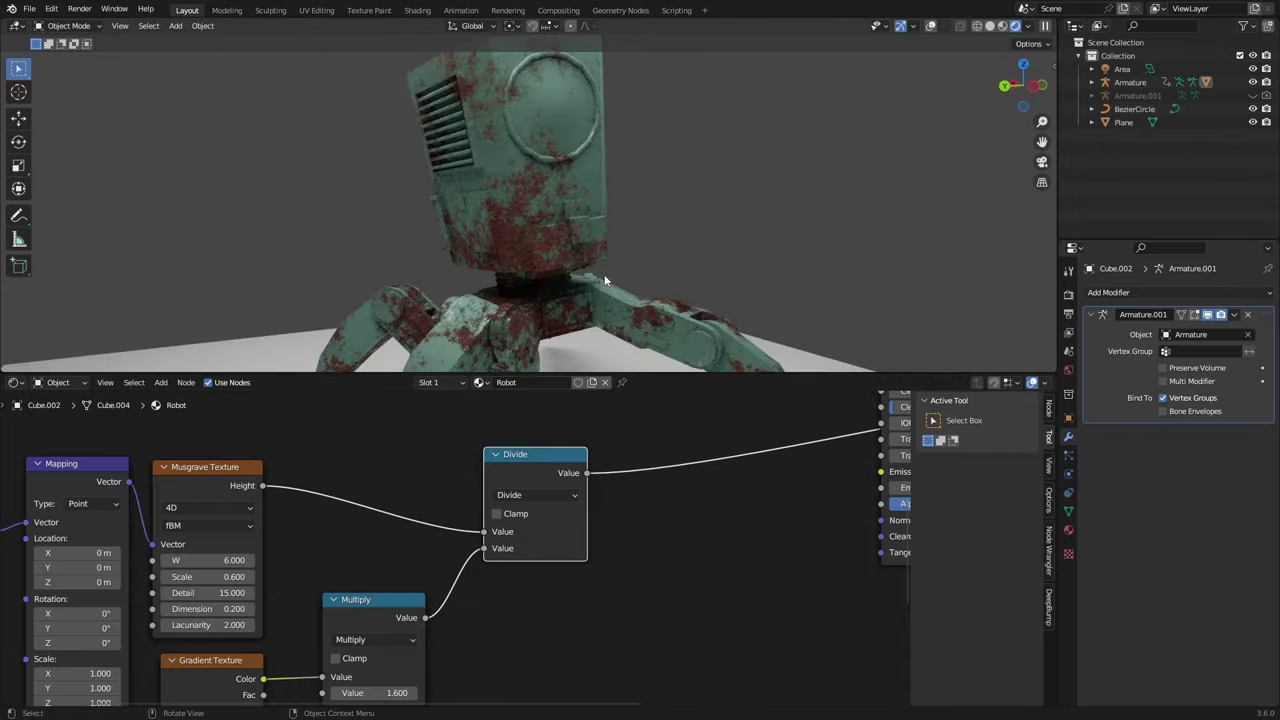
scroll(534, 268, down, 8)
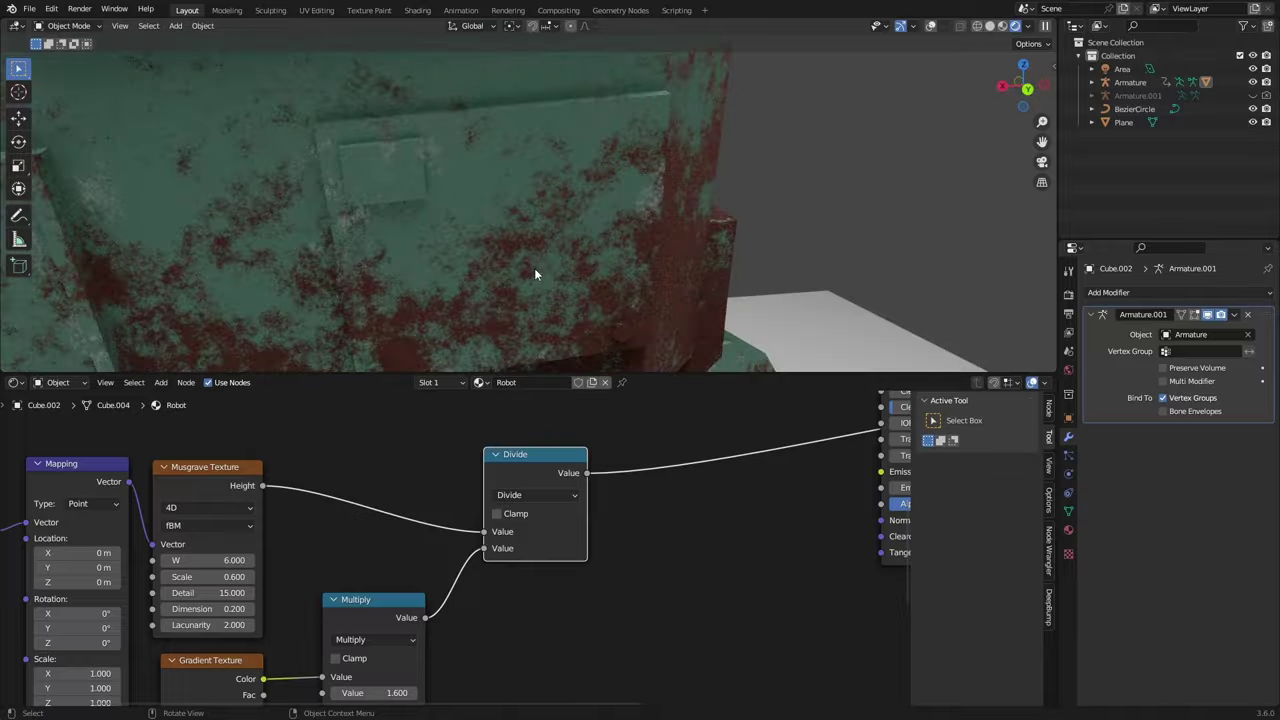
scroll(543, 251, down, 4)
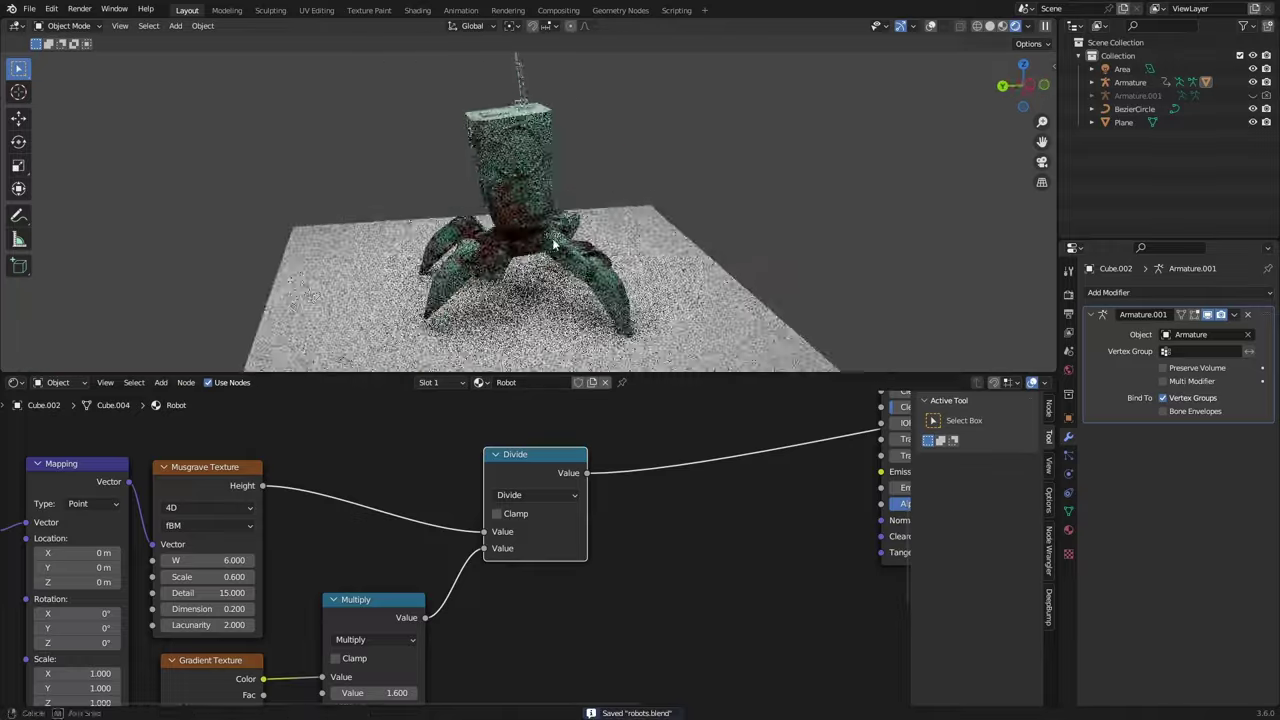
Raise the gradient Multiply node's Value to 3.060, save the file and check the rust around the robot
drag(530, 617, 516, 617)
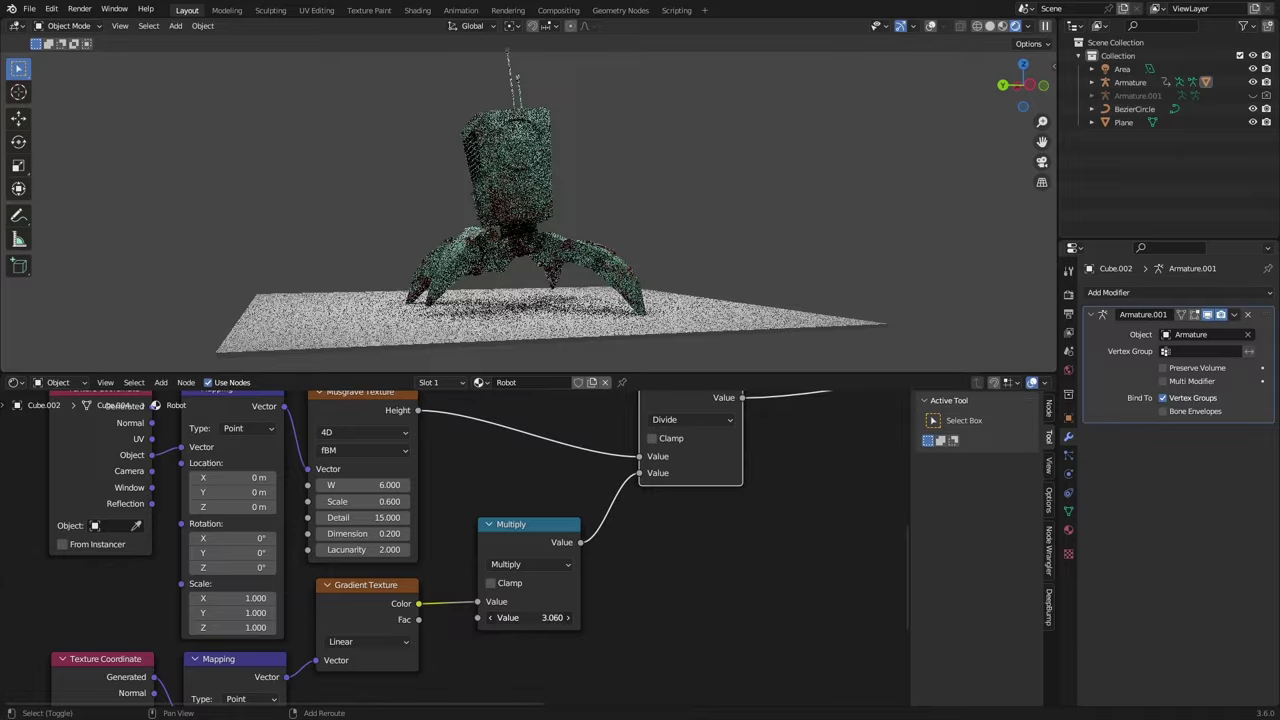
key(ctrl+s)
middle_drag(620, 245, 392, 255)
scroll(583, 202, up, 5)
scroll(583, 202, down, 5)
middle_drag(583, 202, 762, 340)
key(ctrl+s)
scroll(656, 264, up, 6)
scroll(656, 264, down, 5)
Add a second material slot to the robot with a new material named Screen, and save the file
click(1068, 530)
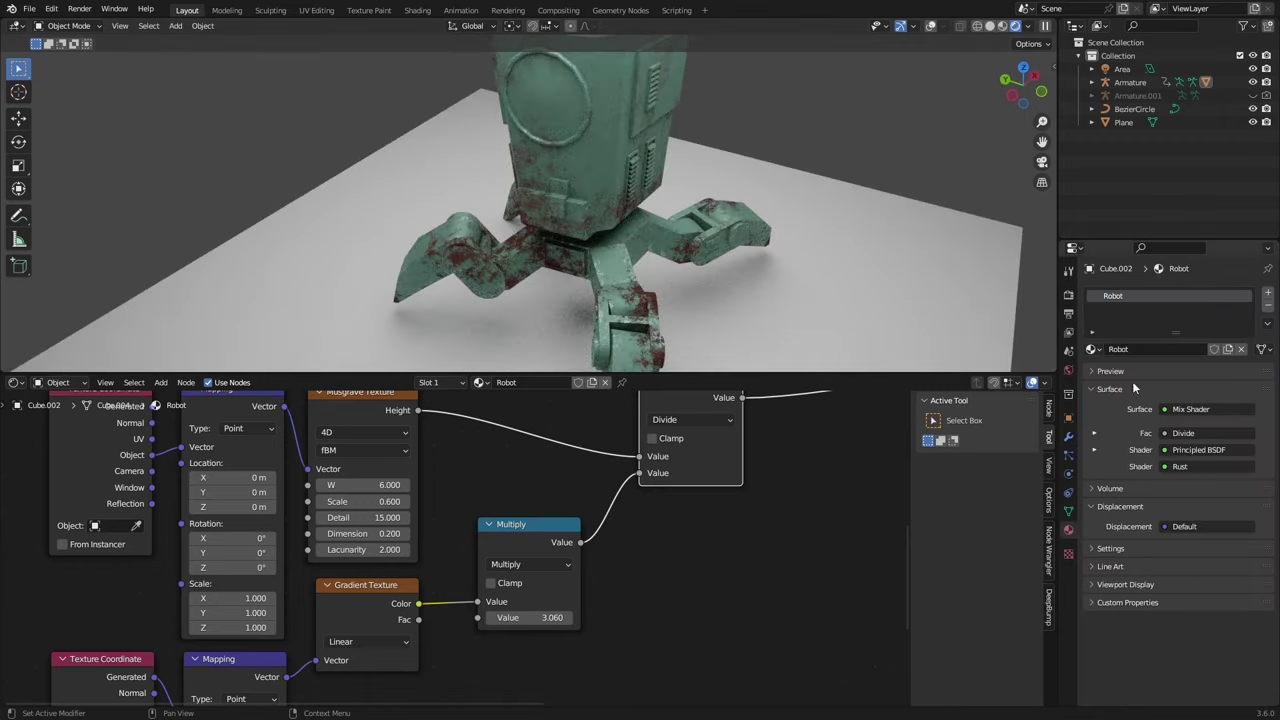
click(1268, 295)
click(1118, 370)
double_click(1138, 371)
text(Scre)
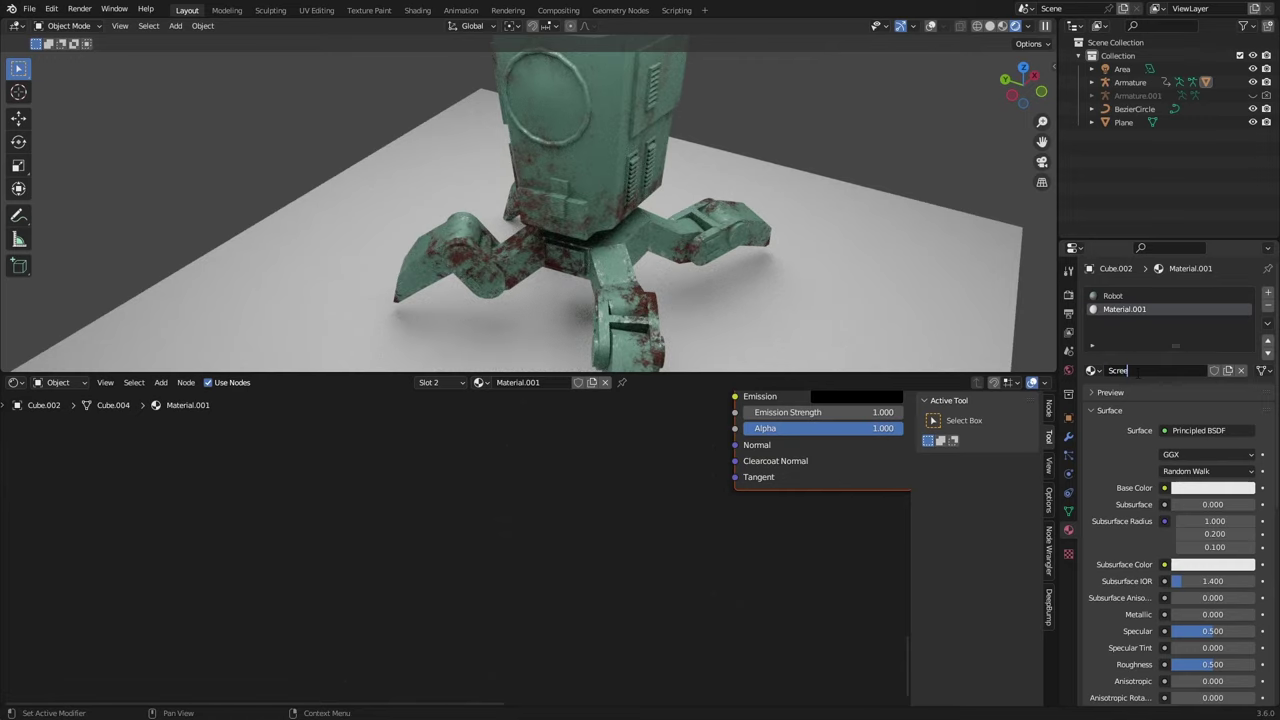
text(en)
key(Return)
key(ctrl+s)
Enter Edit Mode on the robot with the viewport overlays shown and clear the mesh selection
middle_drag(900, 250, 633, 213)
scroll(563, 234, up, 5)
key(Tab)
click(931, 26)
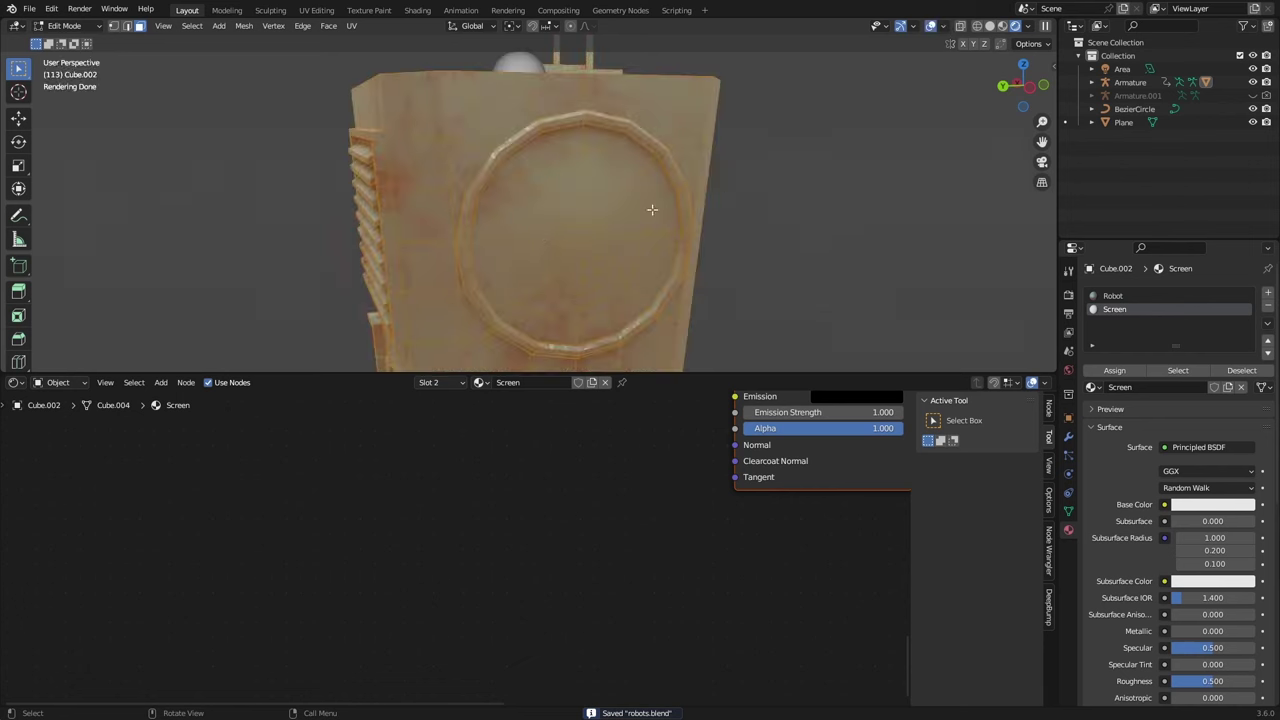
key(alt+a)
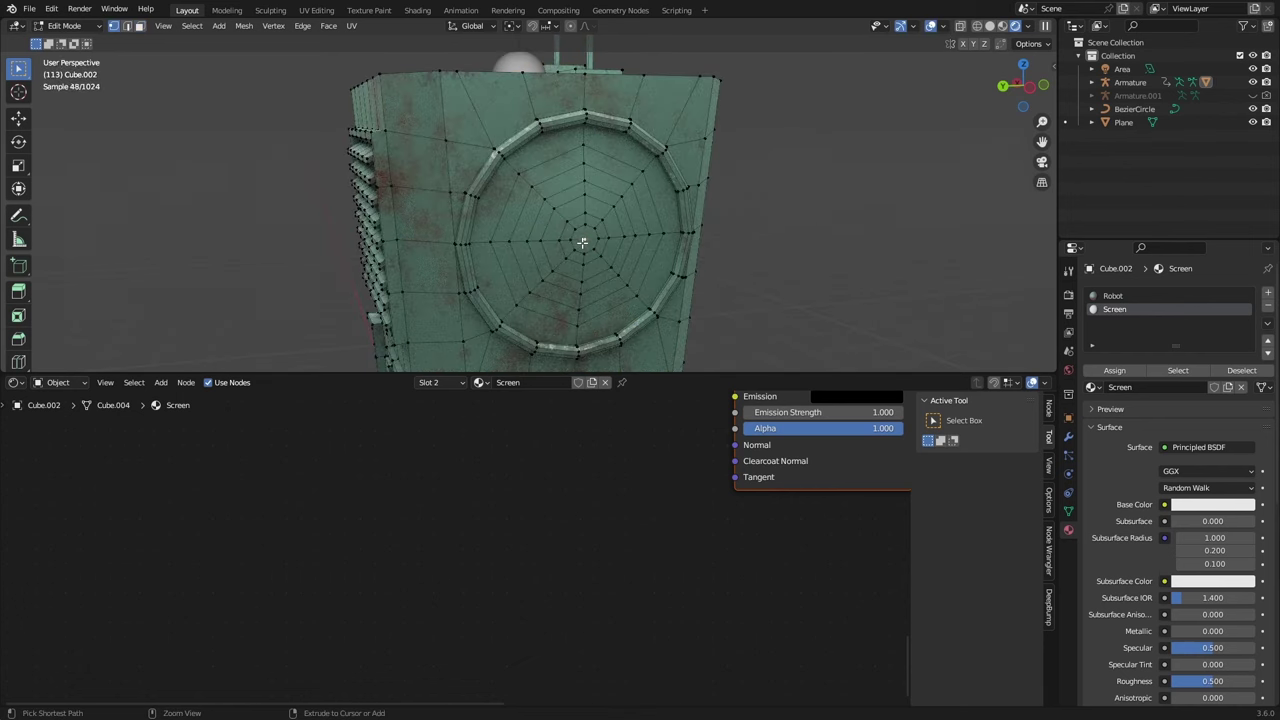
Select the whole round disc inside the ring on the robot's body and assign the Screen material to it
click(582, 242)
key(ctrl+KP_Add)
key(ctrl+KP_Add)
key(ctrl+KP_Add)
key(ctrl+KP_Add)
key(ctrl+KP_Add)
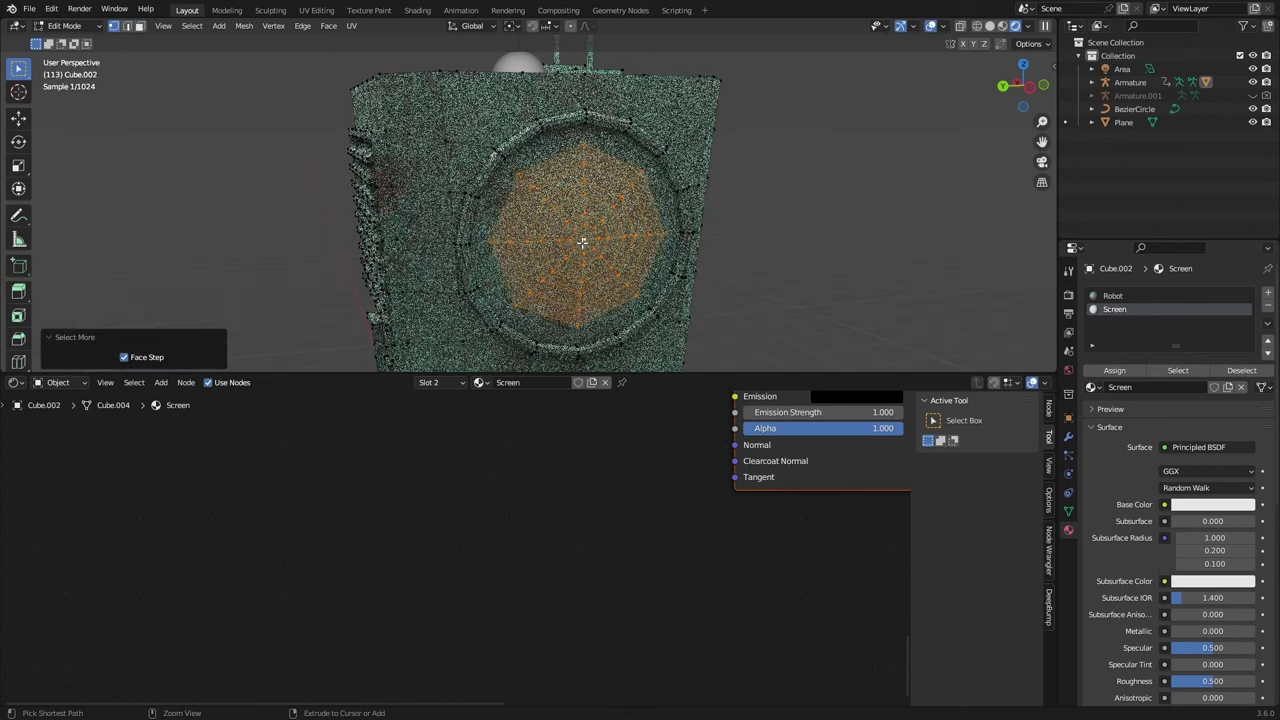
scroll(790, 477, down, 5)
middle_drag(790, 477, 534, 690)
scroll(538, 432, up, 5)
middle_drag(560, 474, 519, 521)
click(1114, 370)
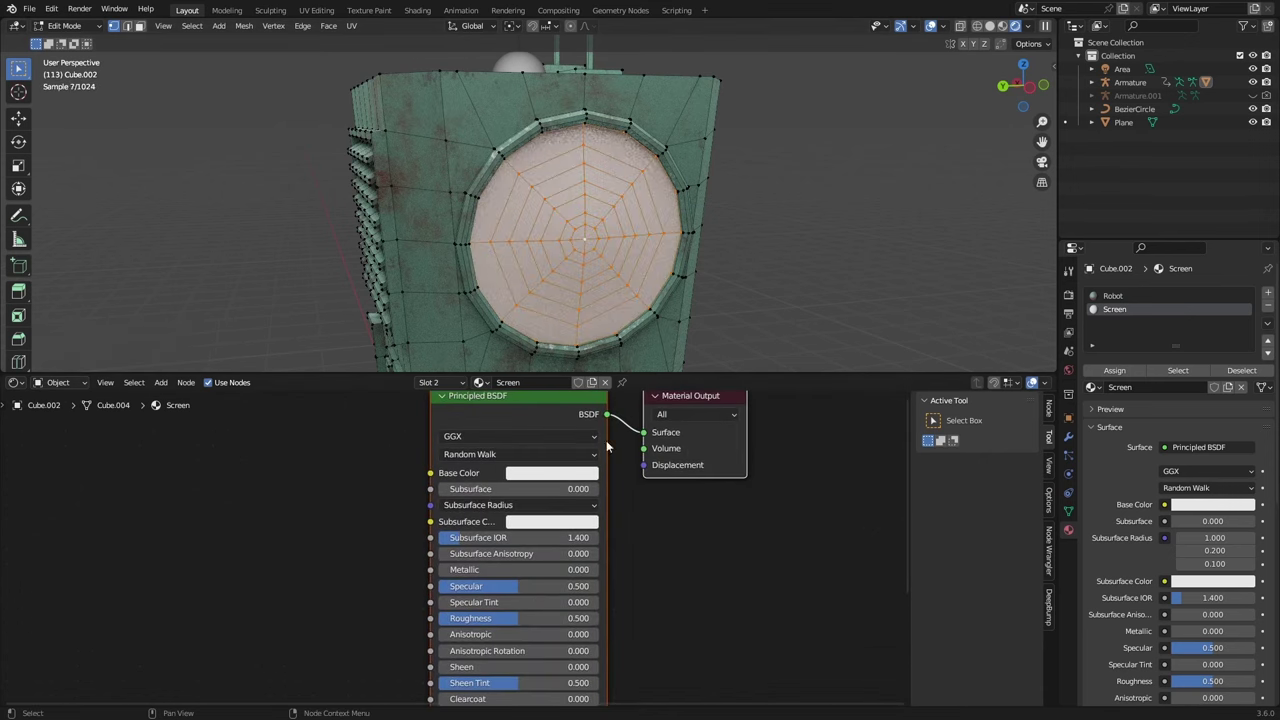
Back in Object Mode, give the Screen material a black Base Color, Metallic 0.327, Specular 1.000 and Roughness 0.241, and save
key(Tab)
click(551, 473)
drag(632, 310, 631, 374)
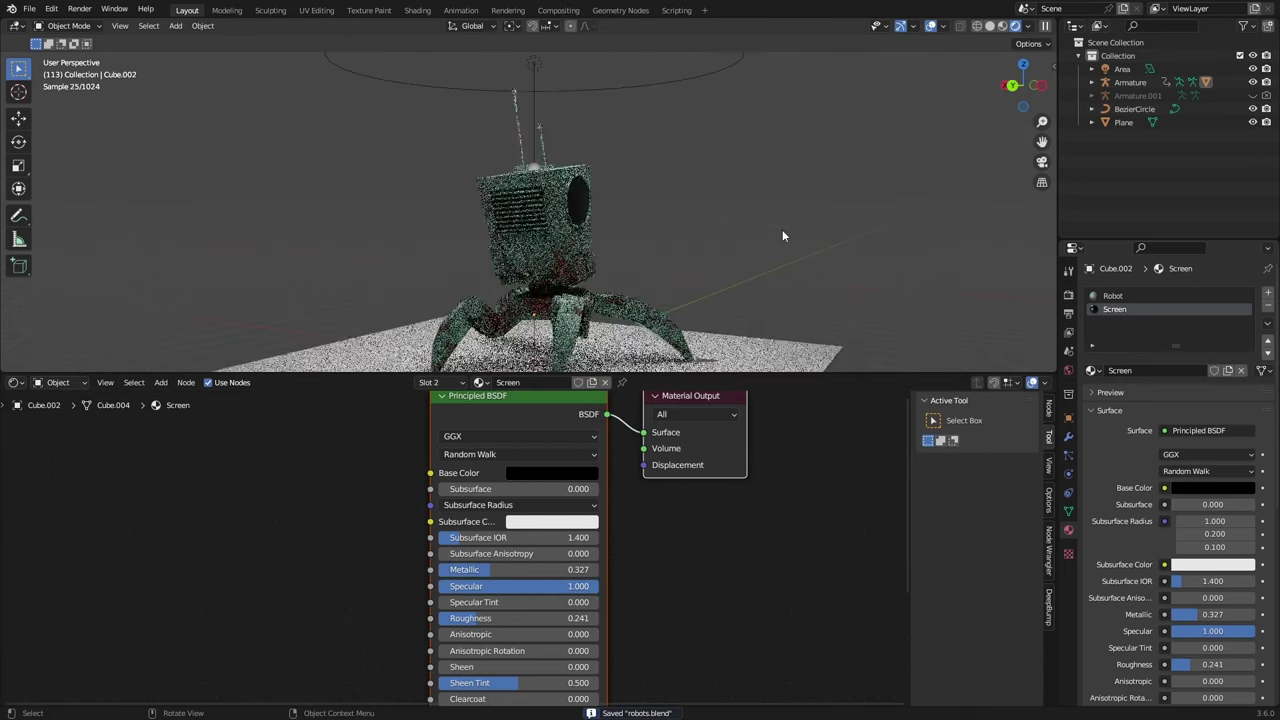
middle_drag(782, 236, 545, 140)
scroll(659, 122, down, 3)
key(ctrl+s)
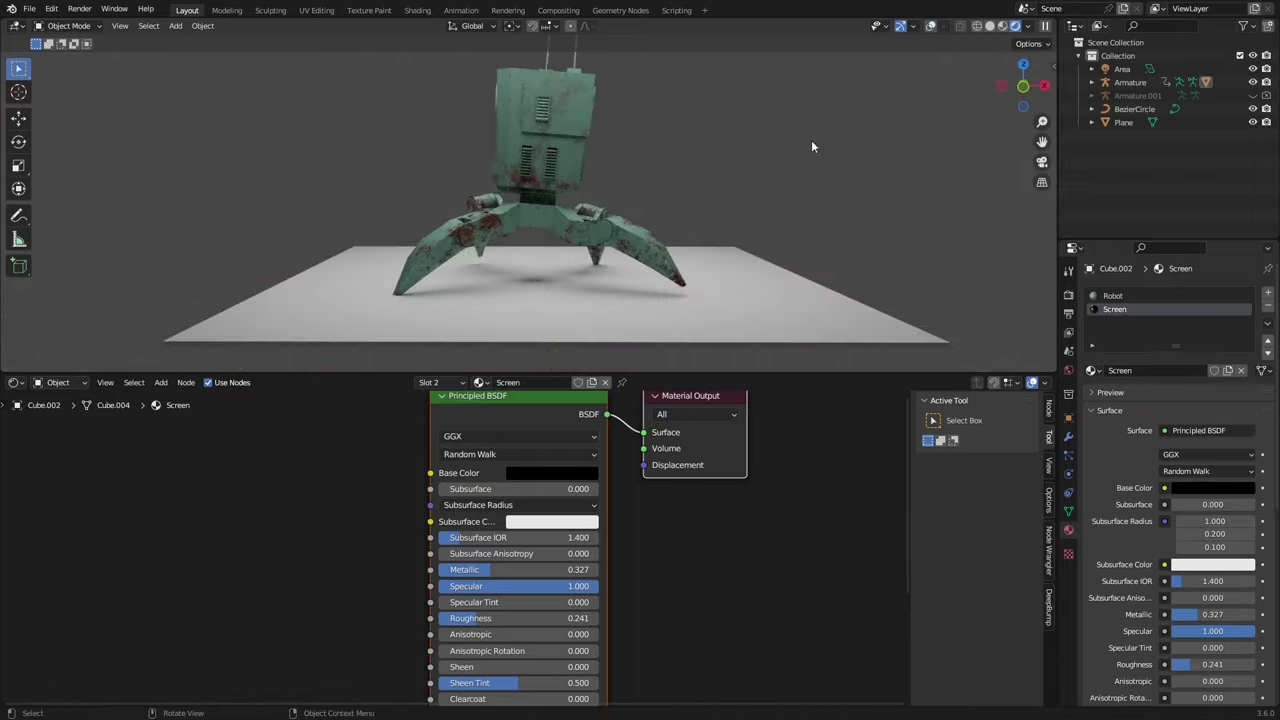
Examine the recessed panel with the two round knobs on the robot's body with overlays shown
scroll(620, 153, up, 5)
scroll(545, 157, up, 6)
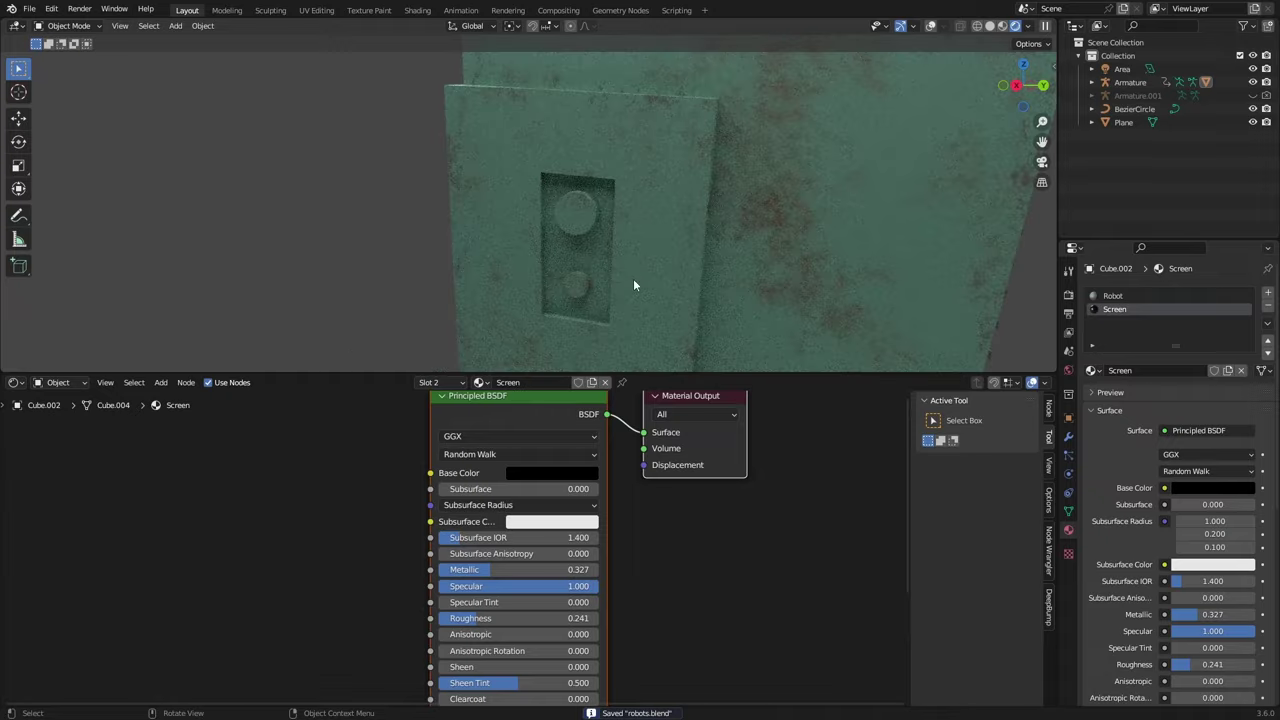
scroll(581, 214, up, 5)
click(930, 27)
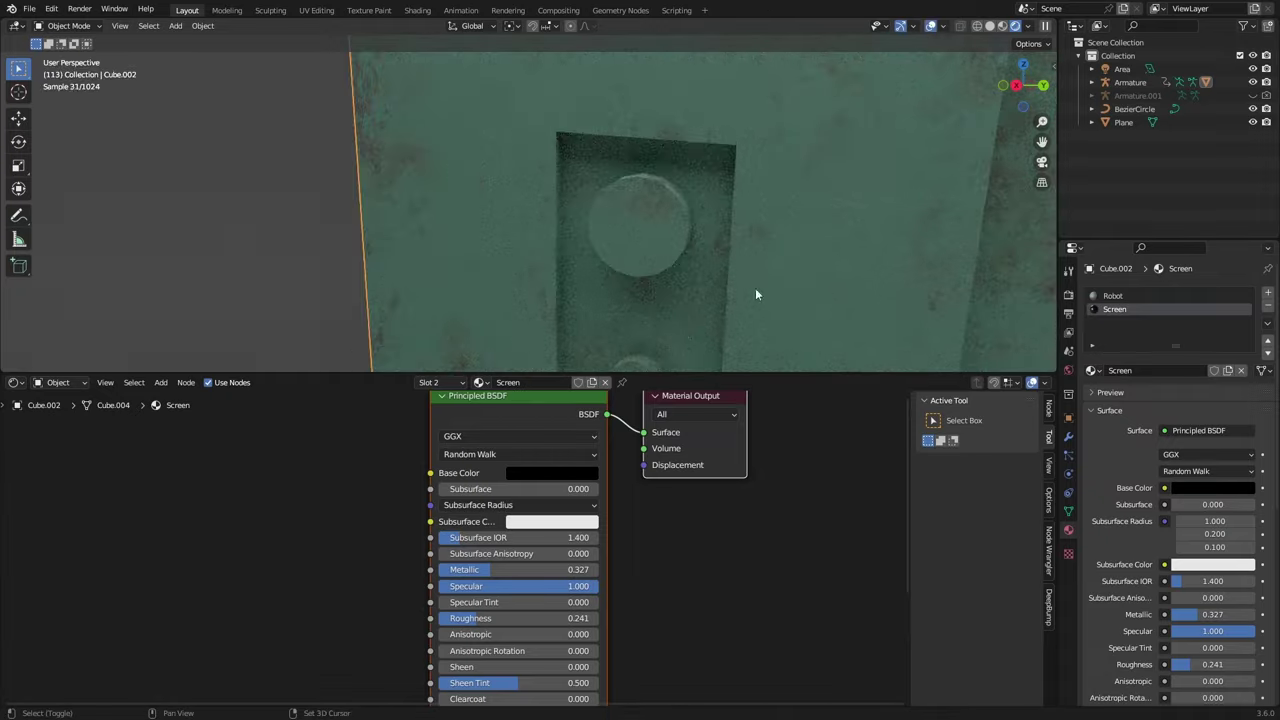
shift+middle_drag(756, 286, 715, 208)
scroll(715, 208, down, 2)
shift+middle_drag(568, 90, 548, 115)
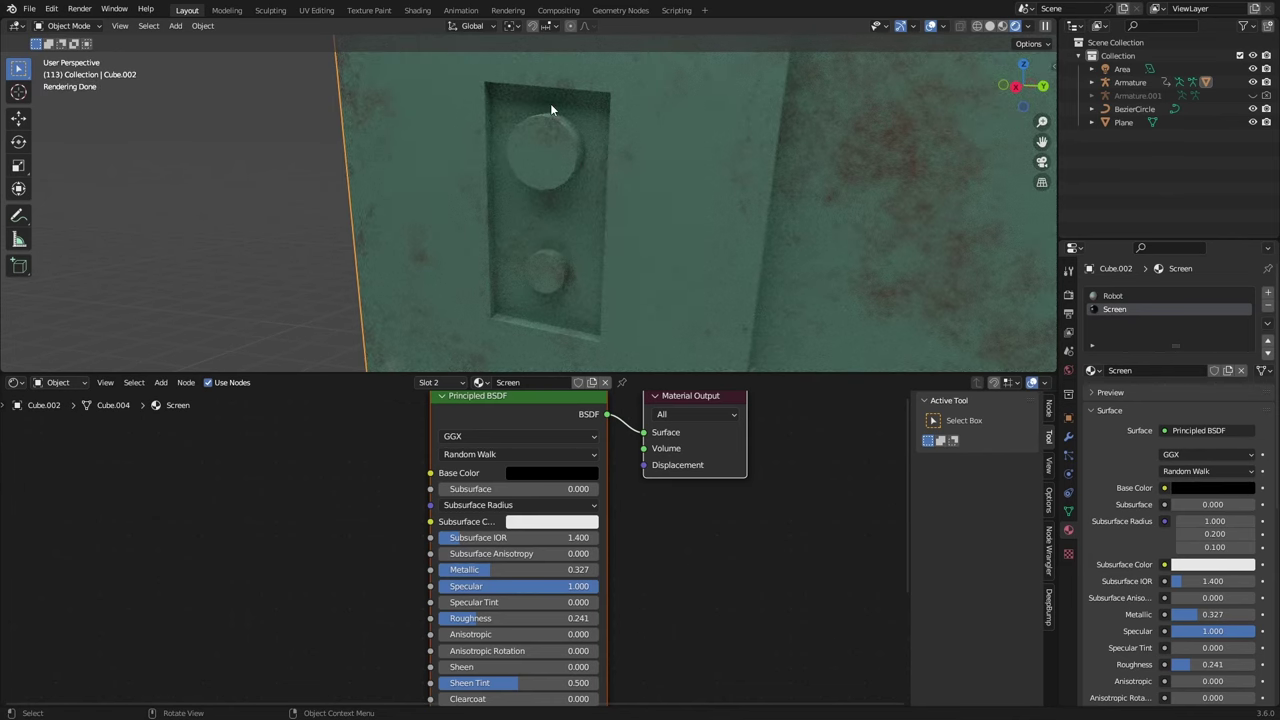
scroll(570, 220, down, 4)
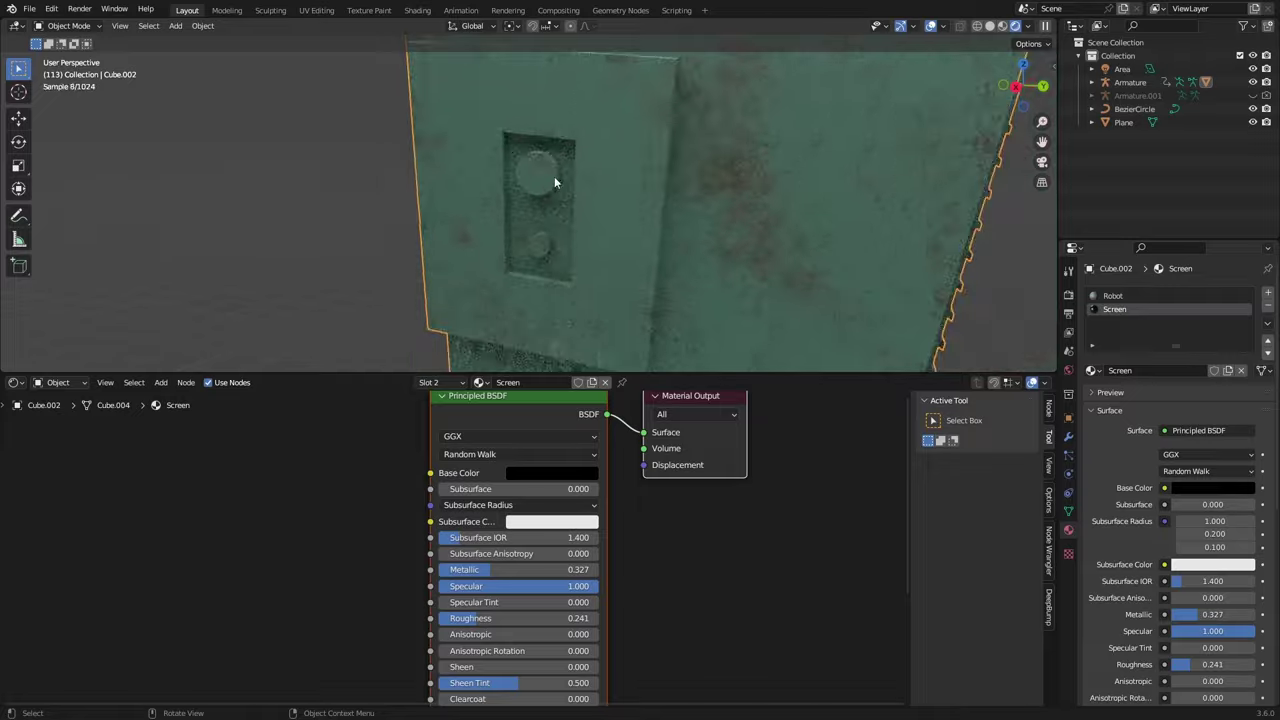
Inspect the robot's other sides and the rust on its leg joints up close
middle_drag(554, 176, 653, 184)
scroll(590, 220, down, 3)
scroll(518, 231, up, 6)
scroll(547, 204, down, 4)
shift+middle_drag(640, 250, 620, 194)
scroll(620, 194, down, 3)
mouse_move(612, 245)
middle_down()
mouse_move(602, 342)
mouse_move(594, 220)
mouse_move(657, 271)
mouse_move(629, 300)
mouse_move(672, 220)
mouse_move(625, 238)
middle_up()
scroll(594, 220, down, 3)
scroll(594, 220, up, 5)
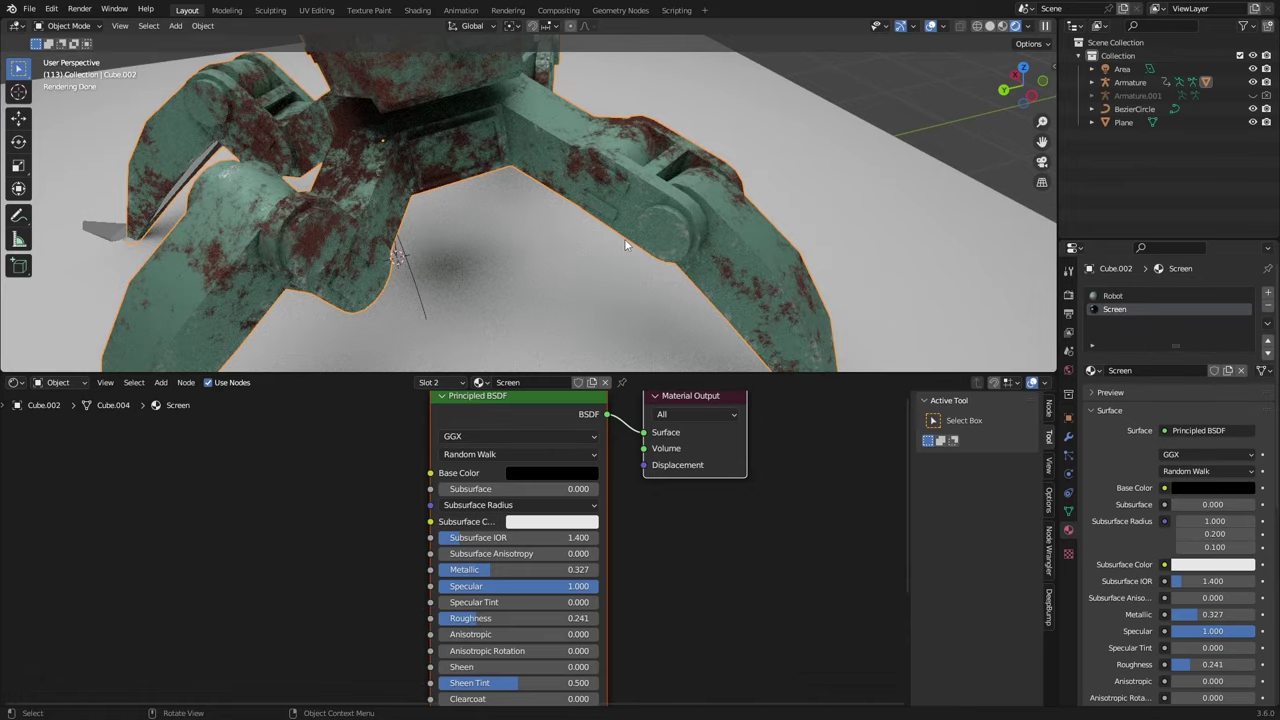
Examine the wear and rust under the robot's body, on its front face and across the whole robot
middle_drag(624, 238, 524, 205)
scroll(510, 243, down, 5)
scroll(488, 262, up, 6)
middle_drag(536, 157, 596, 195)
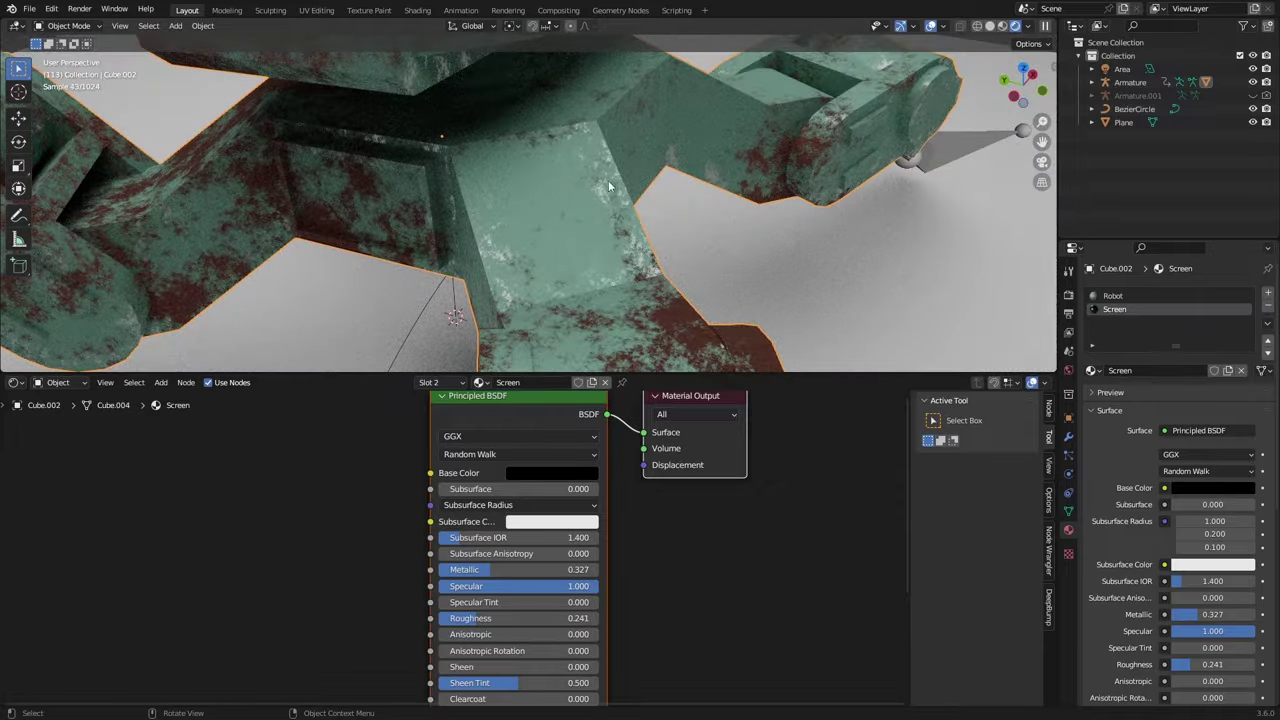
scroll(475, 130, down, 4)
shift+middle_drag(465, 128, 517, 270)
scroll(550, 220, up, 3)
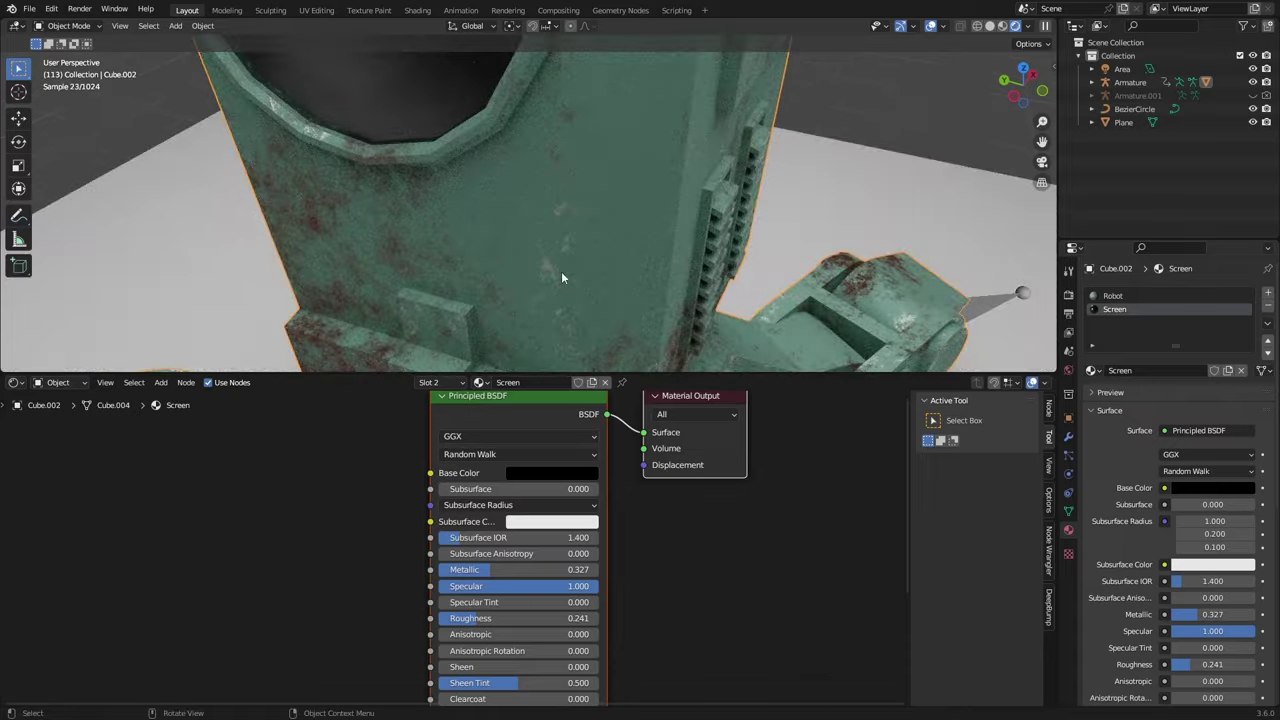
scroll(536, 206, down, 3)
middle_drag(536, 206, 620, 178)
scroll(628, 181, down, 4)
click(642, 178)
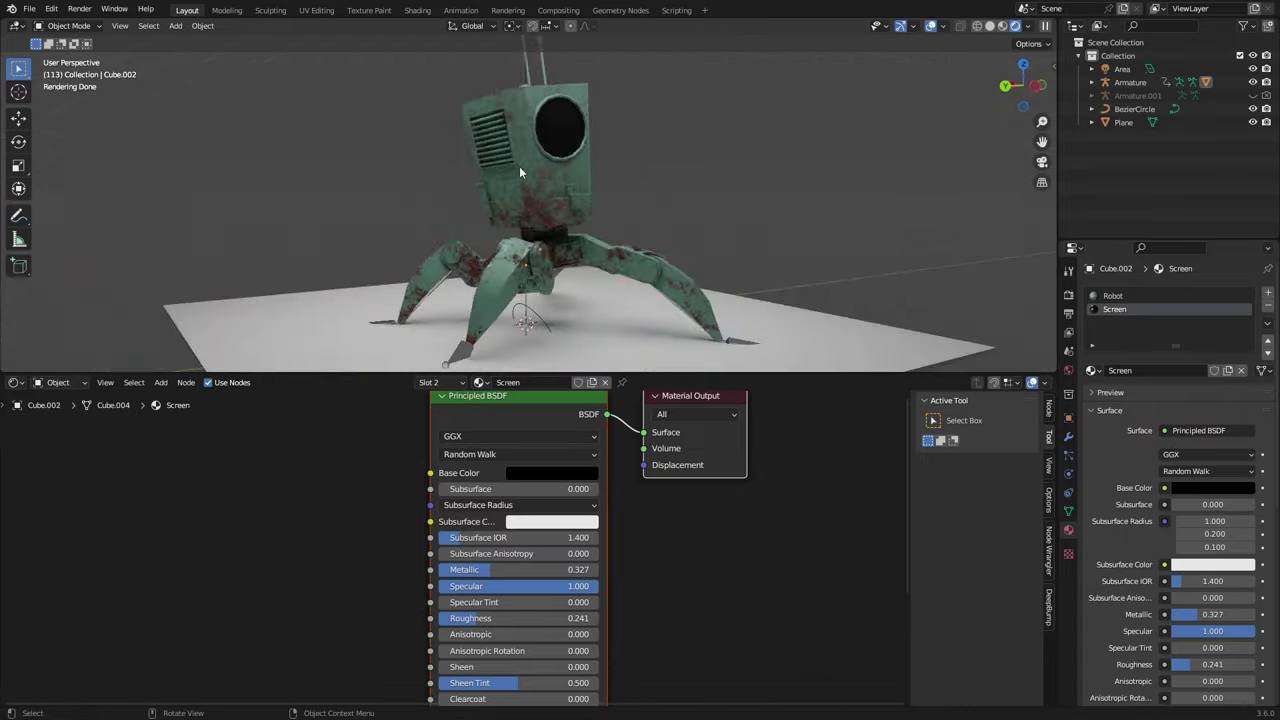
scroll(600, 92, up, 4)
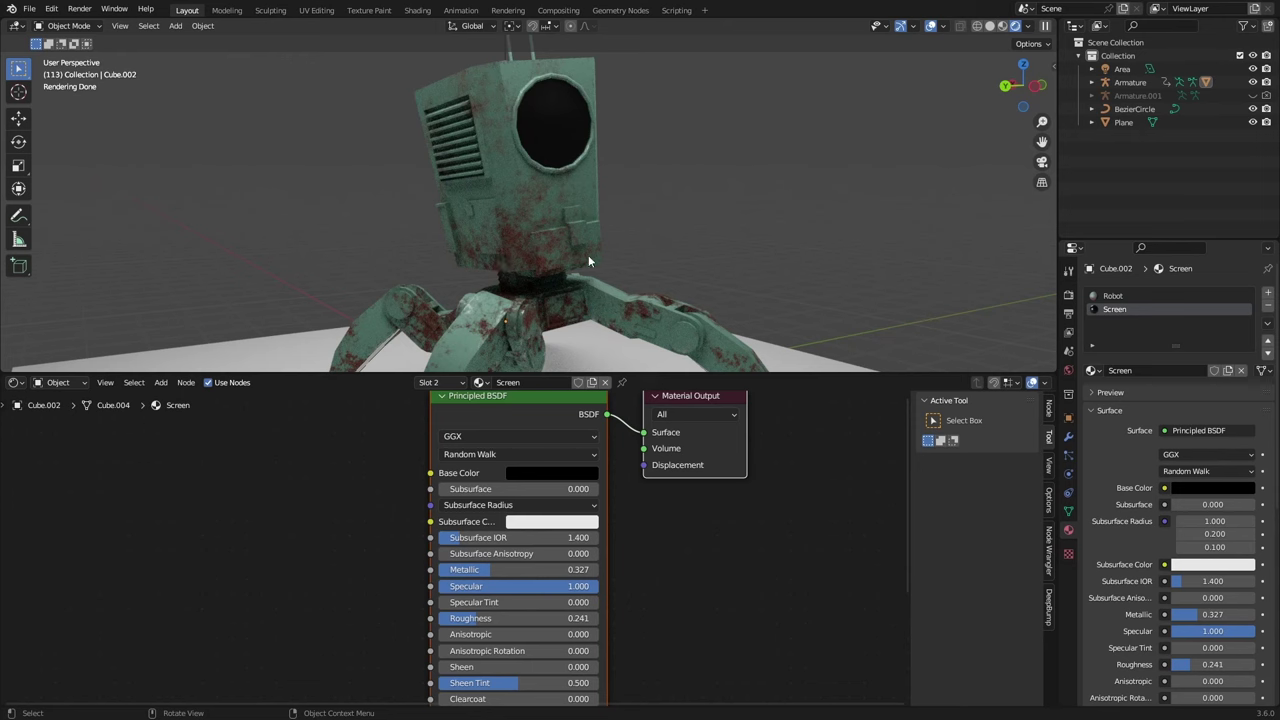
scroll(588, 258, down, 5)
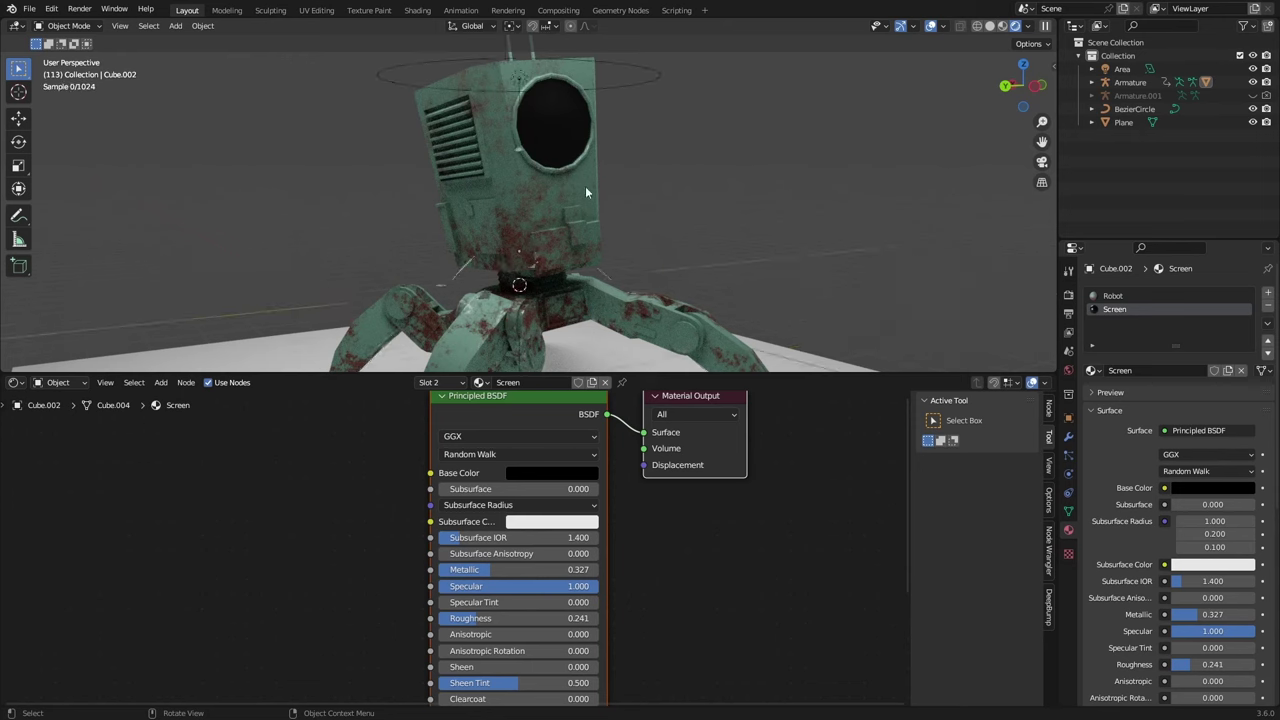
Switch the viewport to Solid shading, enlarge the 3D view over the node editor and save the file
click(990, 26)
mouse_move(783, 280)
middle_down()
mouse_move(726, 264)
mouse_move(700, 336)
middle_up()
scroll(728, 269, up, 4)
scroll(728, 269, down, 2)
drag(682, 374, 662, 690)
key(ctrl+s)
mouse_move(658, 375)
middle_down()
mouse_move(692, 348)
mouse_move(752, 397)
middle_up()
Play the robot's walk animation and watch it from another angle in Rendered shading
key(space)
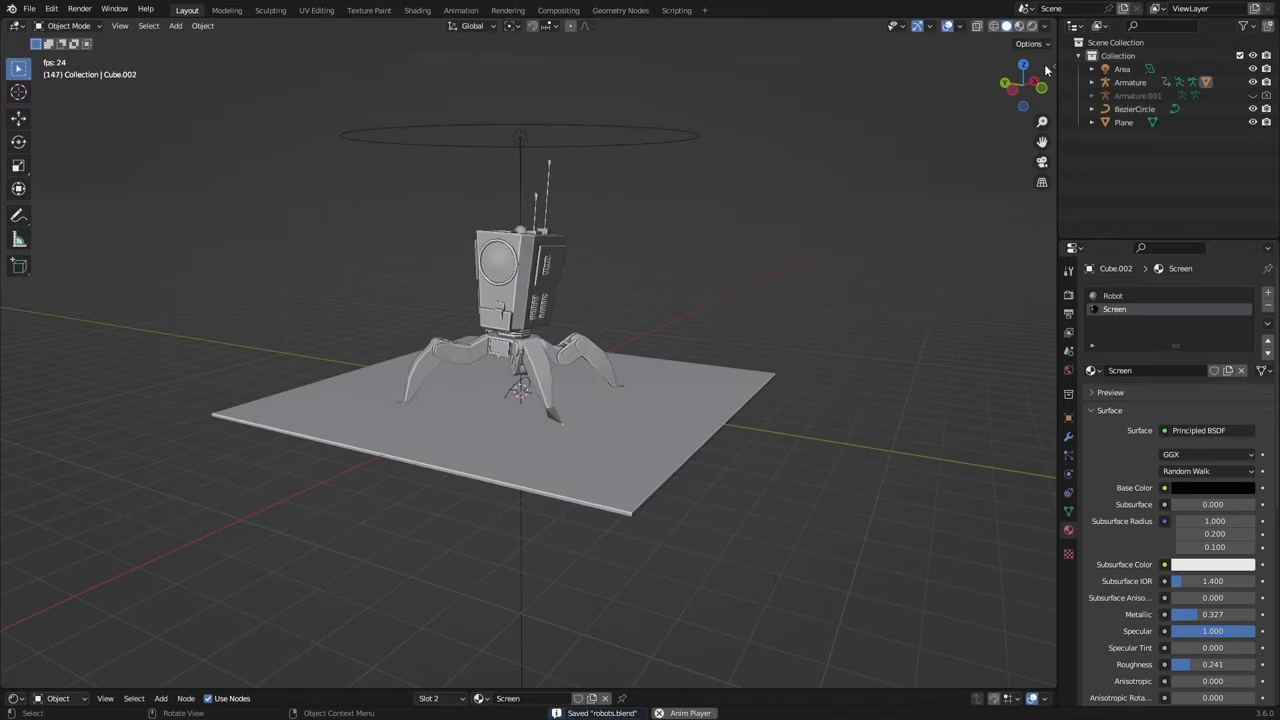
click(1032, 26)
scroll(648, 404, up, 4)
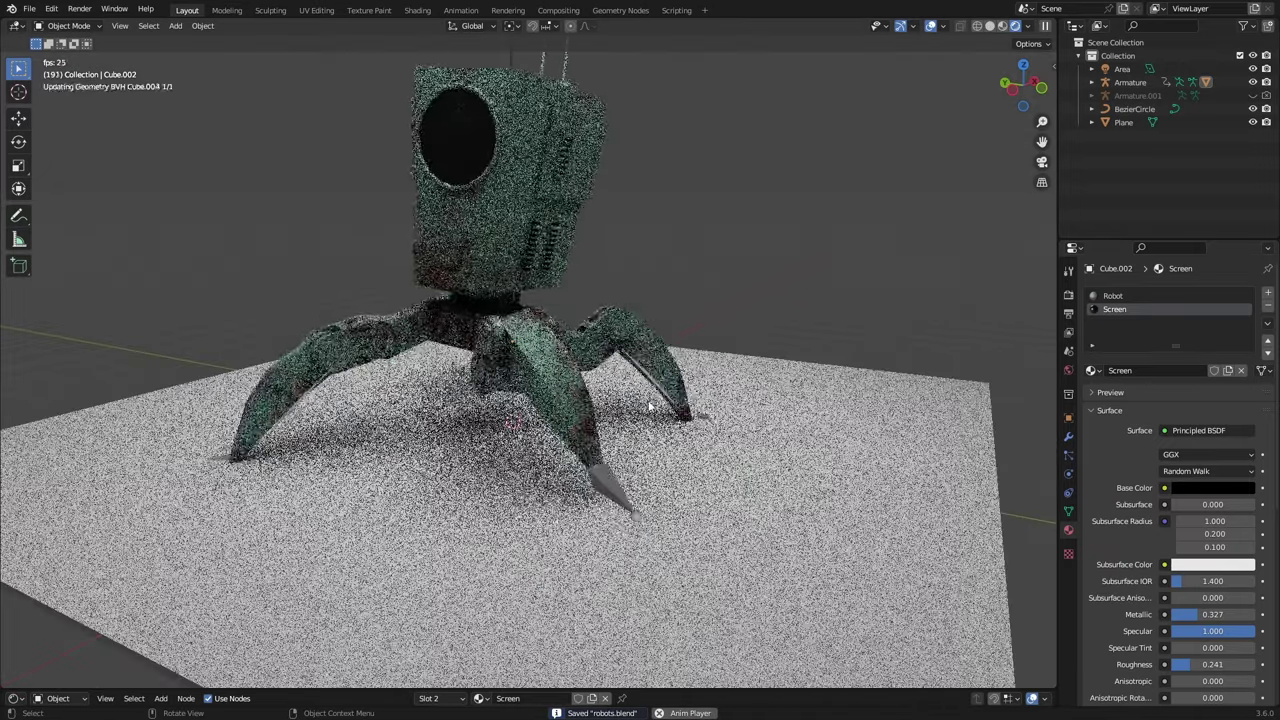
middle_drag(643, 396, 737, 399)
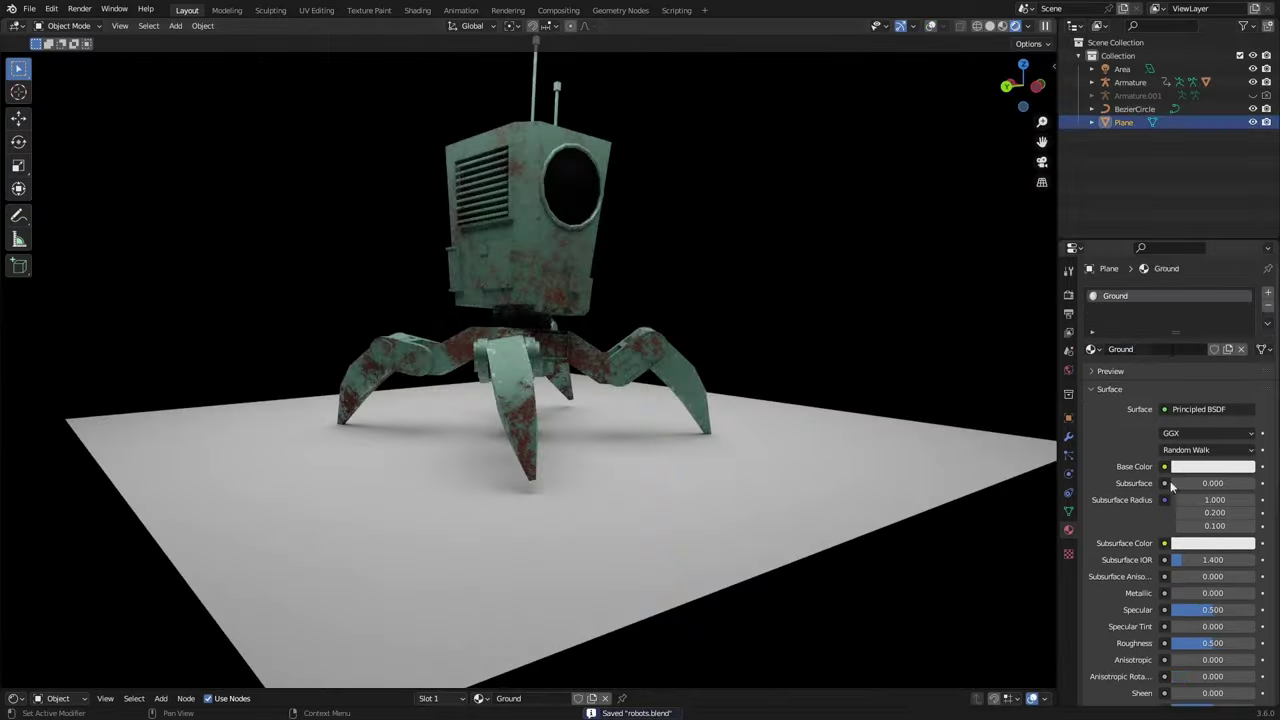
Scale up the ground plane, give its Ground material a dark grey Base Color and Roughness 1.000, and save
click(1210, 466)
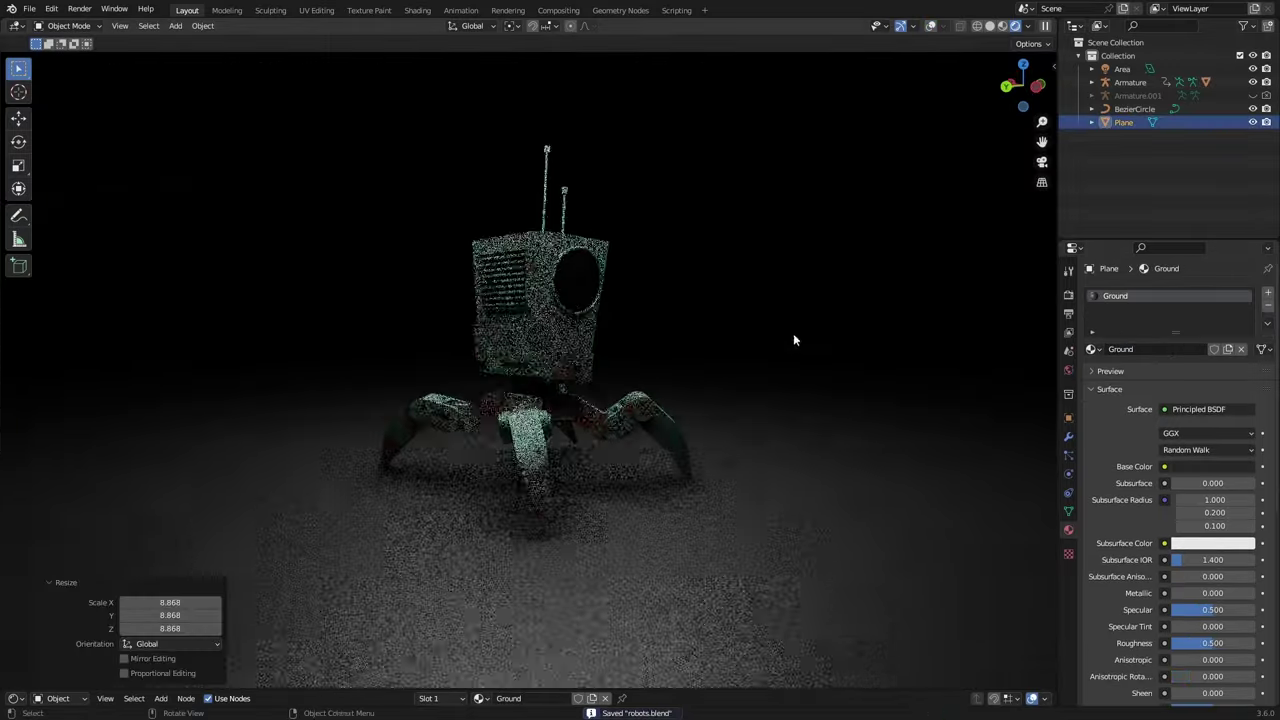
drag(1205, 643, 1255, 643)
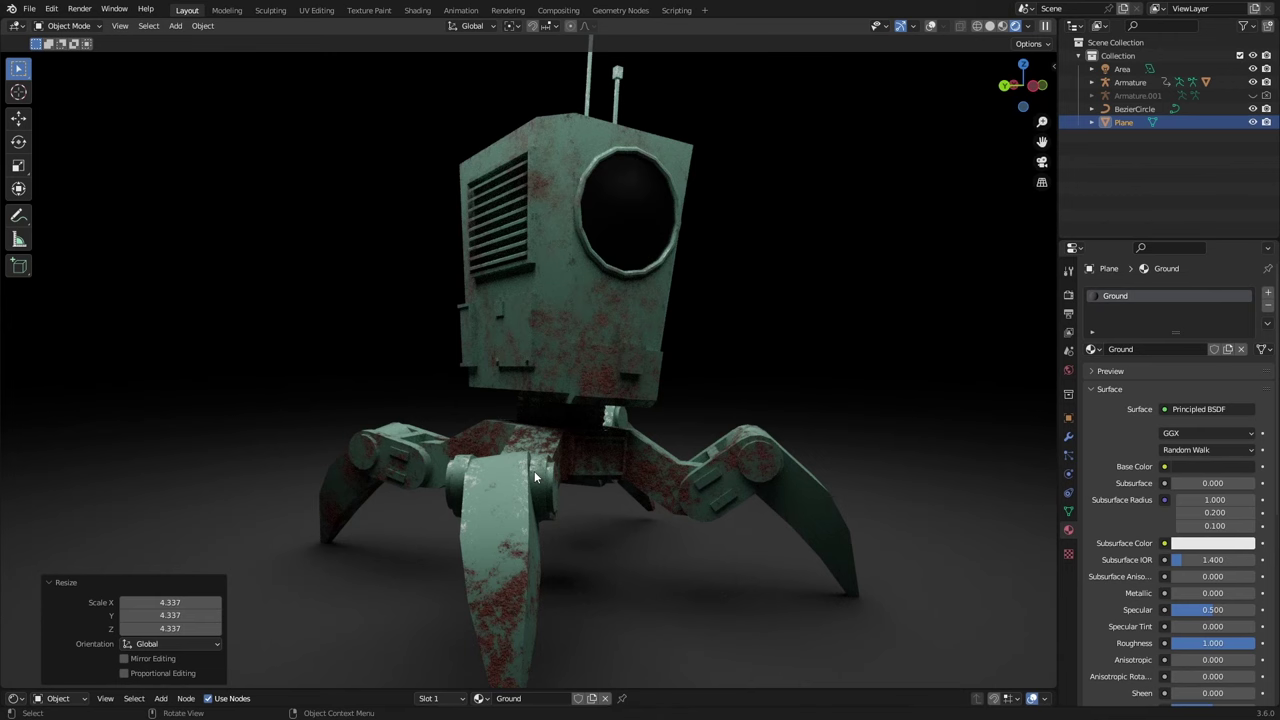
scroll(748, 434, down, 4)
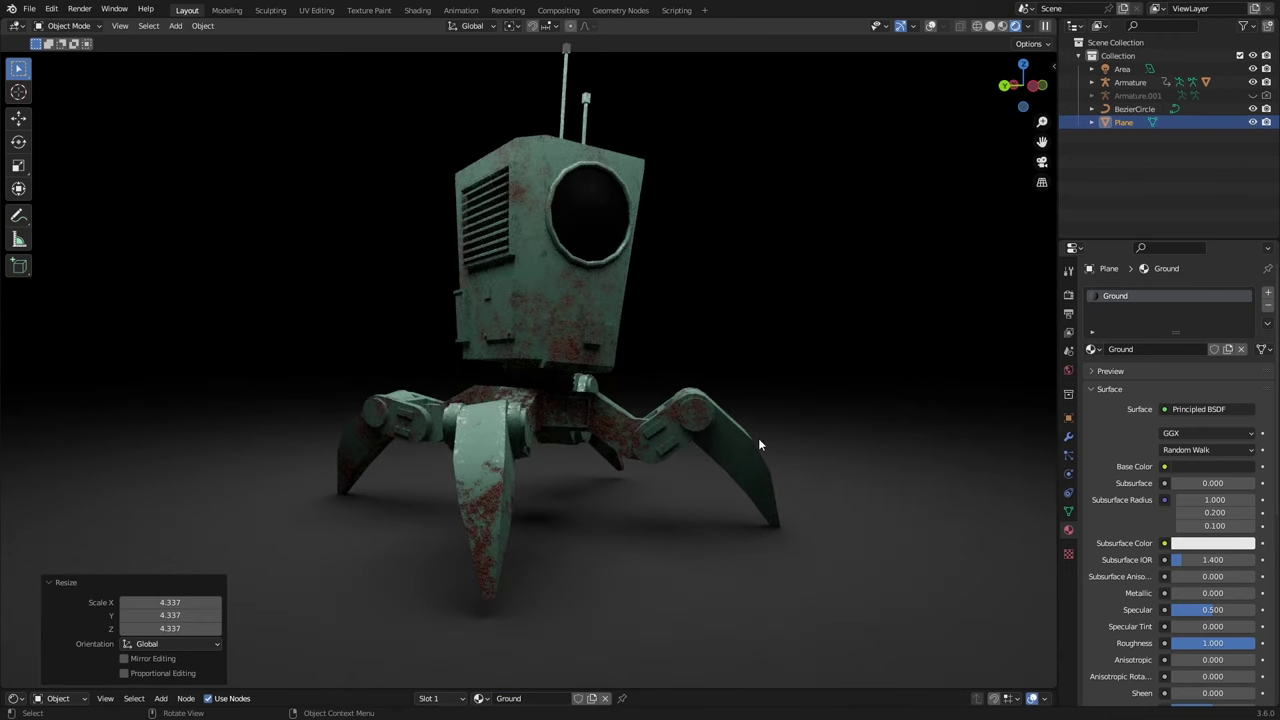
key(ctrl+s)
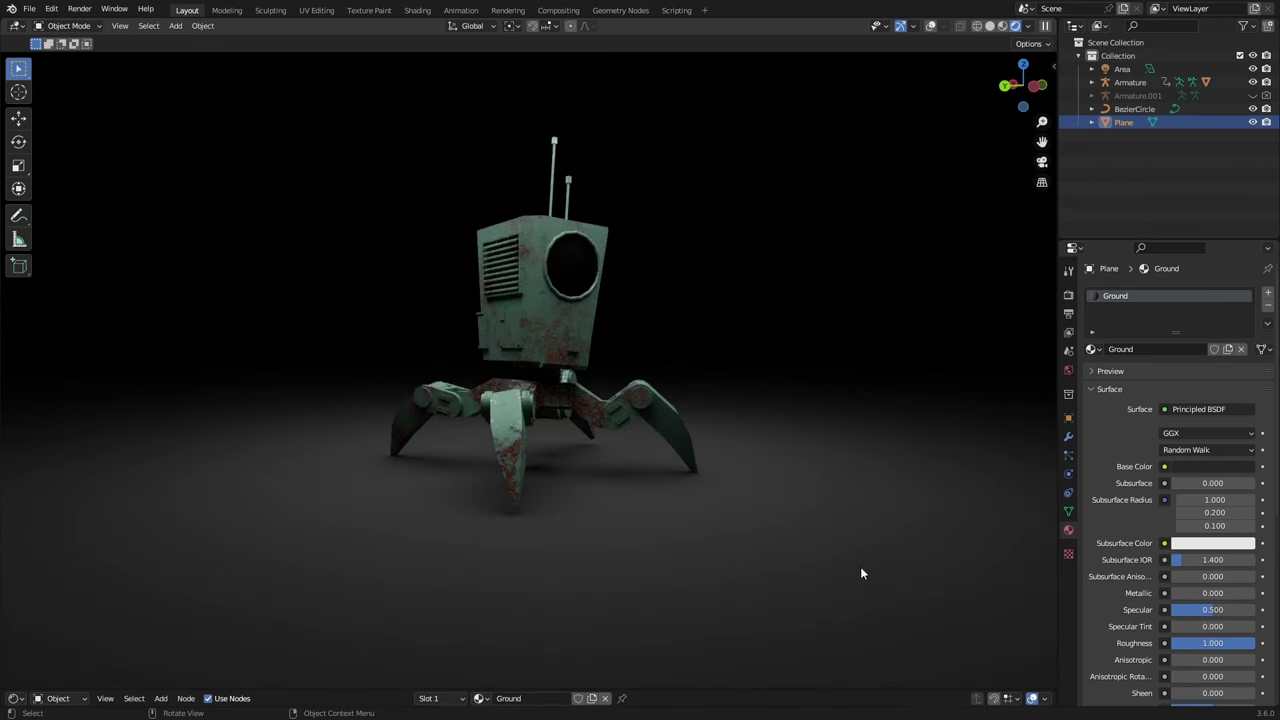
scroll(860, 566, up, 2)
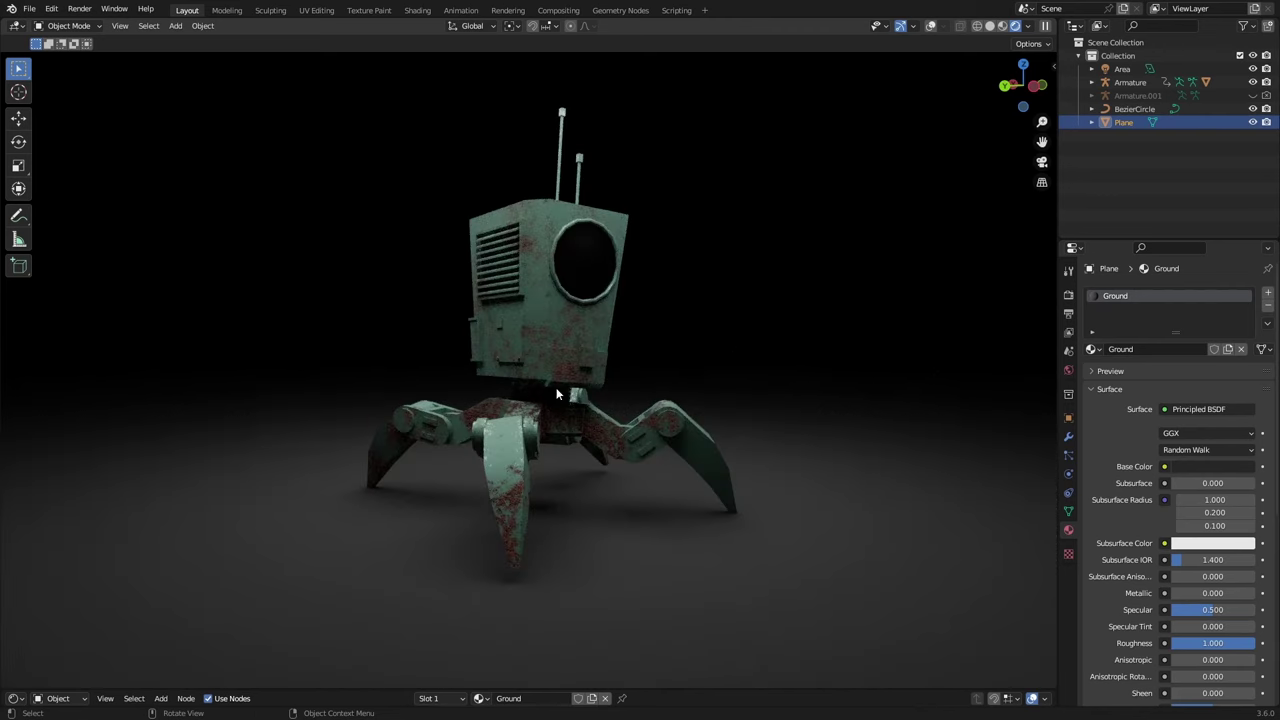